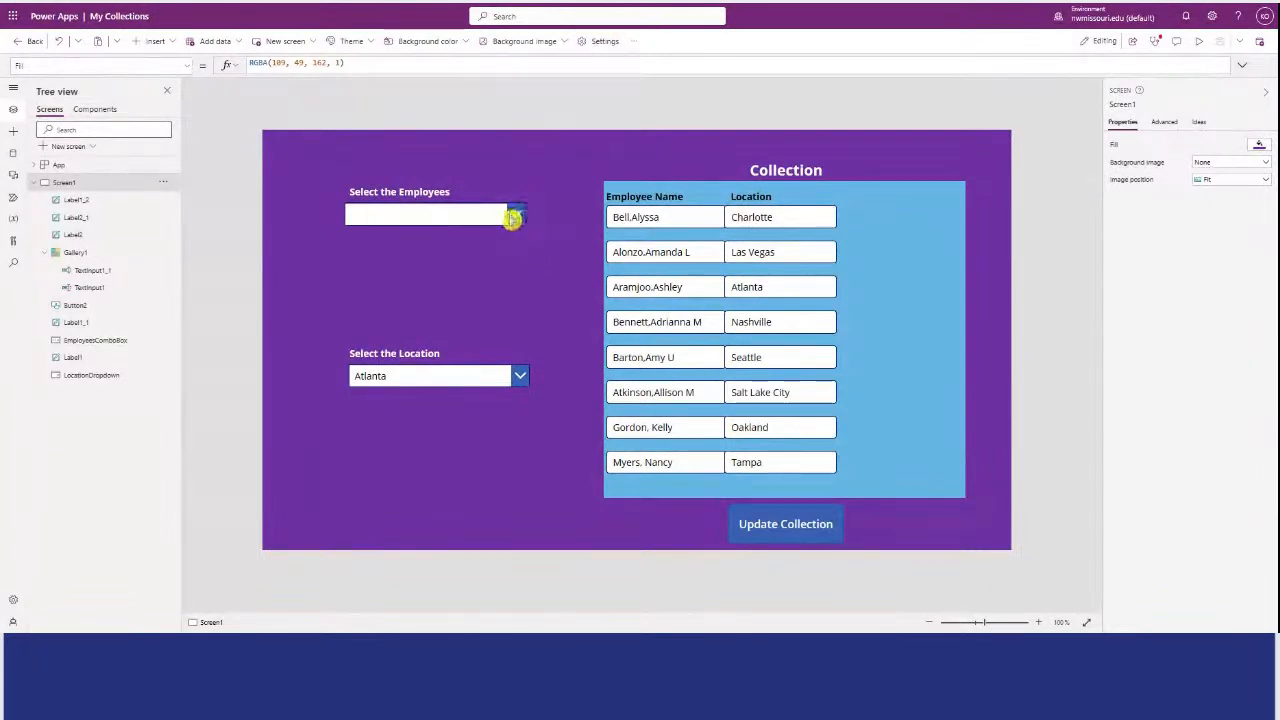
Preview the My Collections app and choose every employee except the first one listed in the employee combo box.
{"action": "left_click", "coordinate": [1199, 42]}
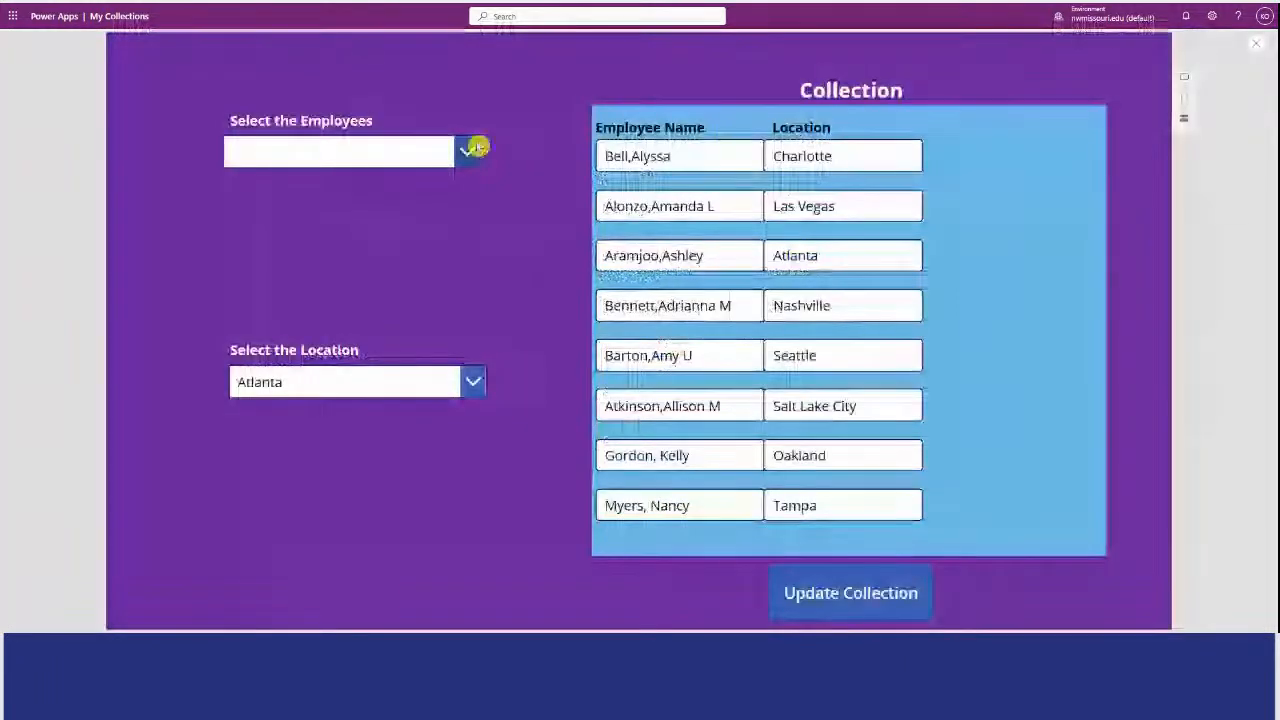
{"action": "left_click", "coordinate": [474, 146]}
{"action": "left_click", "coordinate": [428, 205]}
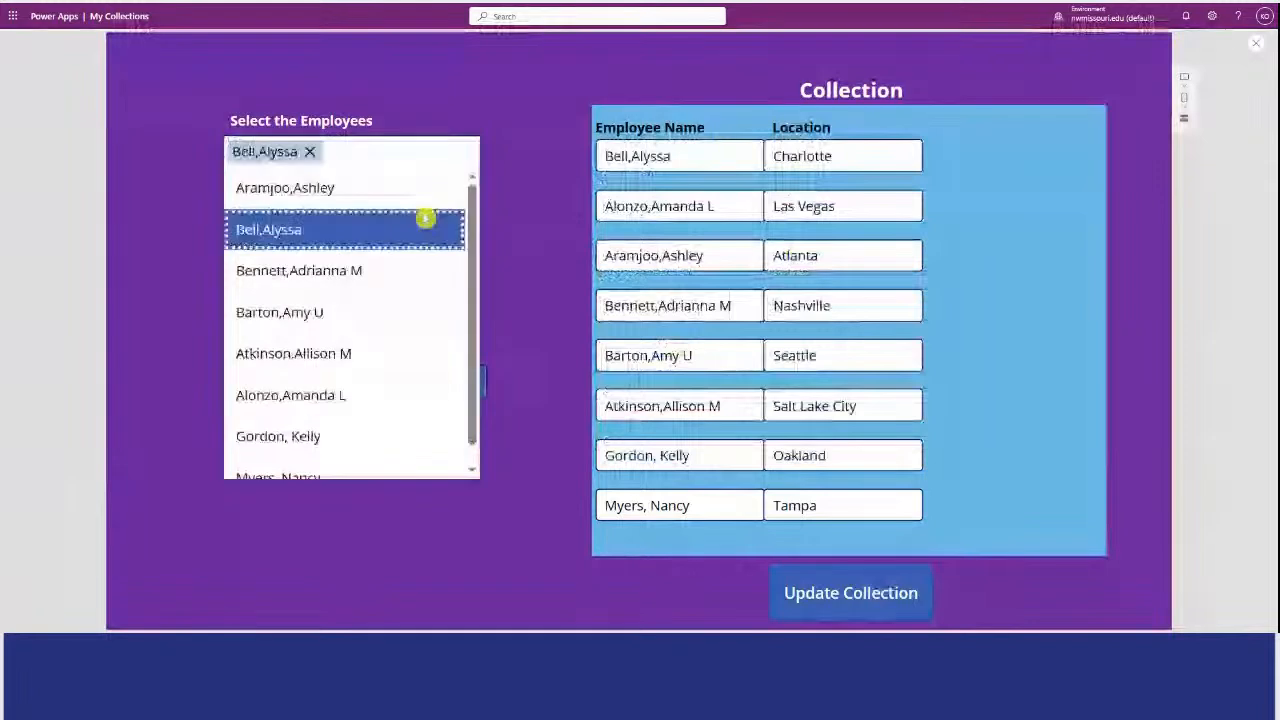
{"action": "left_click", "coordinate": [395, 272]}
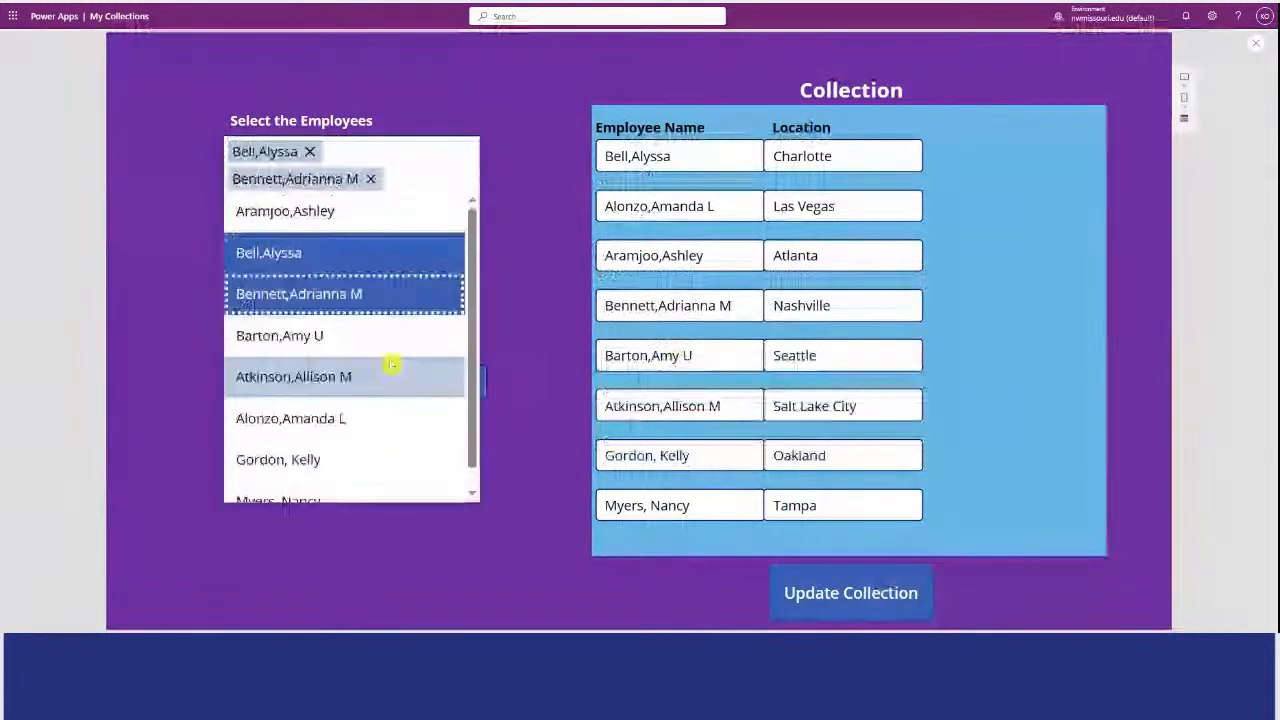
{"action": "left_click", "coordinate": [392, 372]}
{"action": "left_click", "coordinate": [382, 418]}
{"action": "left_click", "coordinate": [377, 462]}
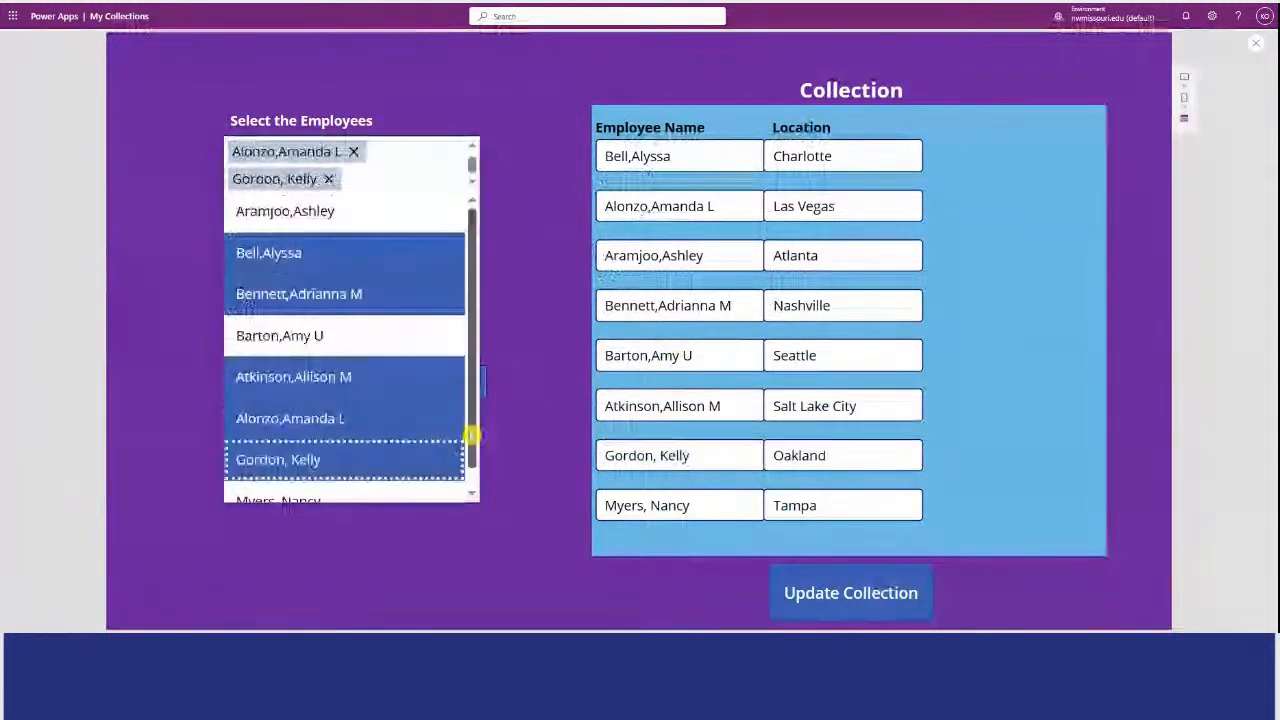
{"action": "scroll", "coordinate": [440, 470], "scroll_direction": "down", "scroll_amount": 1}
{"action": "left_click", "coordinate": [437, 484]}
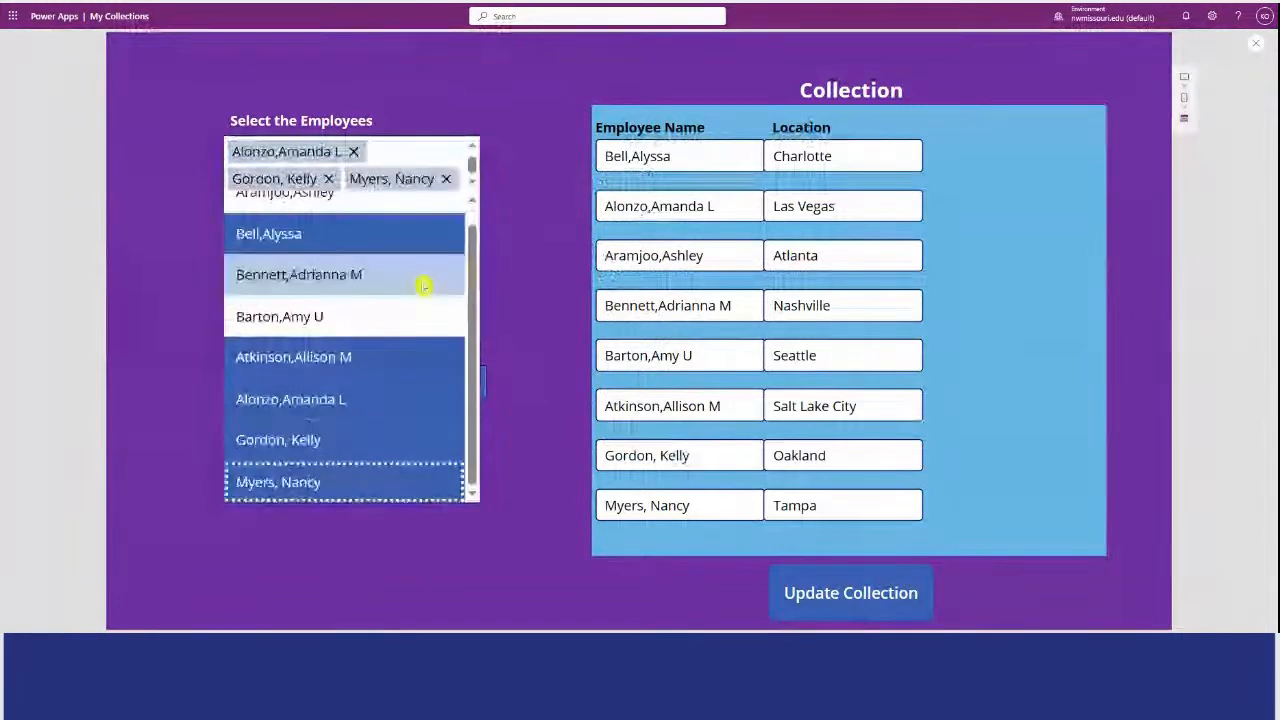
{"action": "left_click", "coordinate": [420, 316]}
{"action": "left_click", "coordinate": [510, 210]}
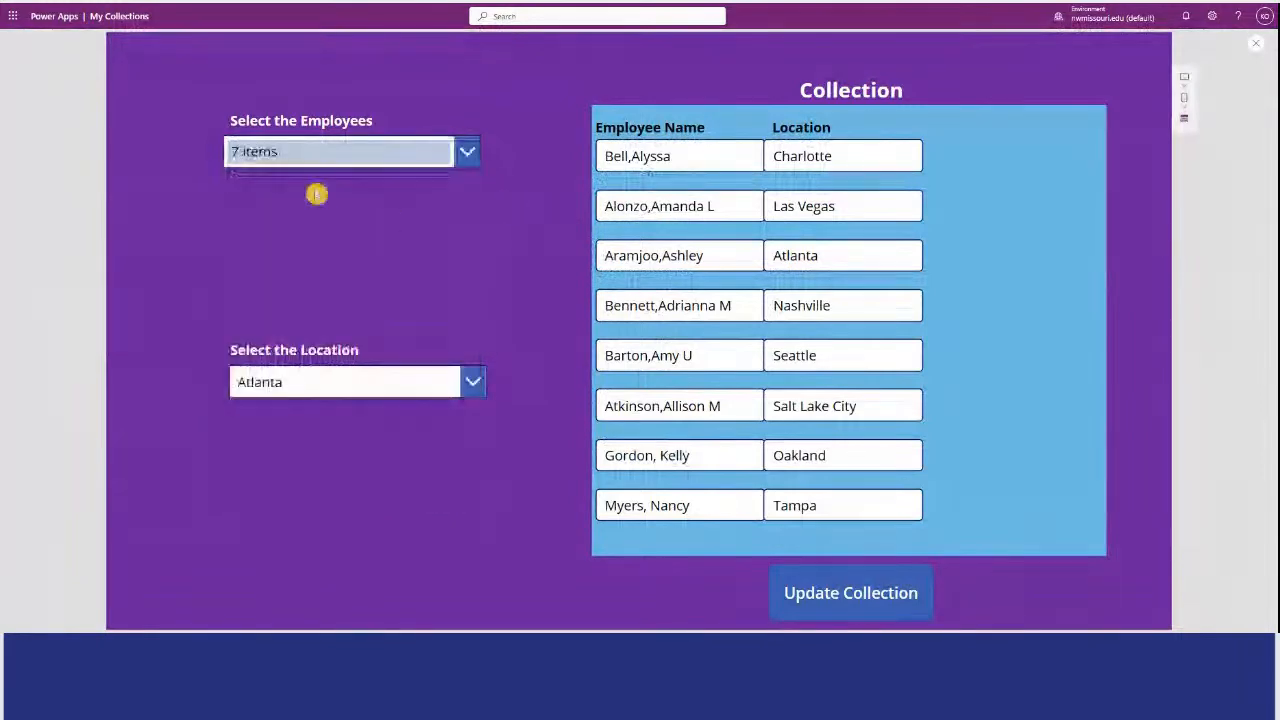
Choose San Antonio as the location, update the collection with the selected employees, and exit the preview.
{"action": "left_click", "coordinate": [478, 383]}
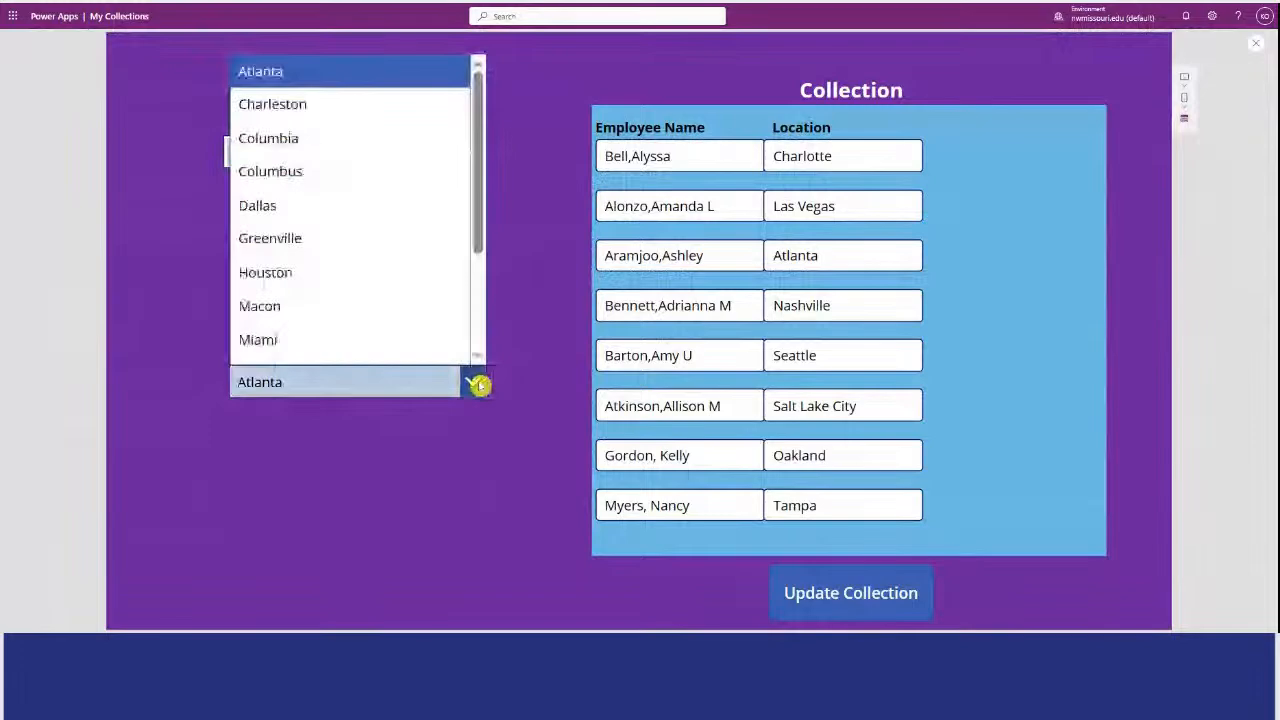
{"action": "left_click_drag", "start_coordinate": [480, 223], "coordinate": [486, 325]}
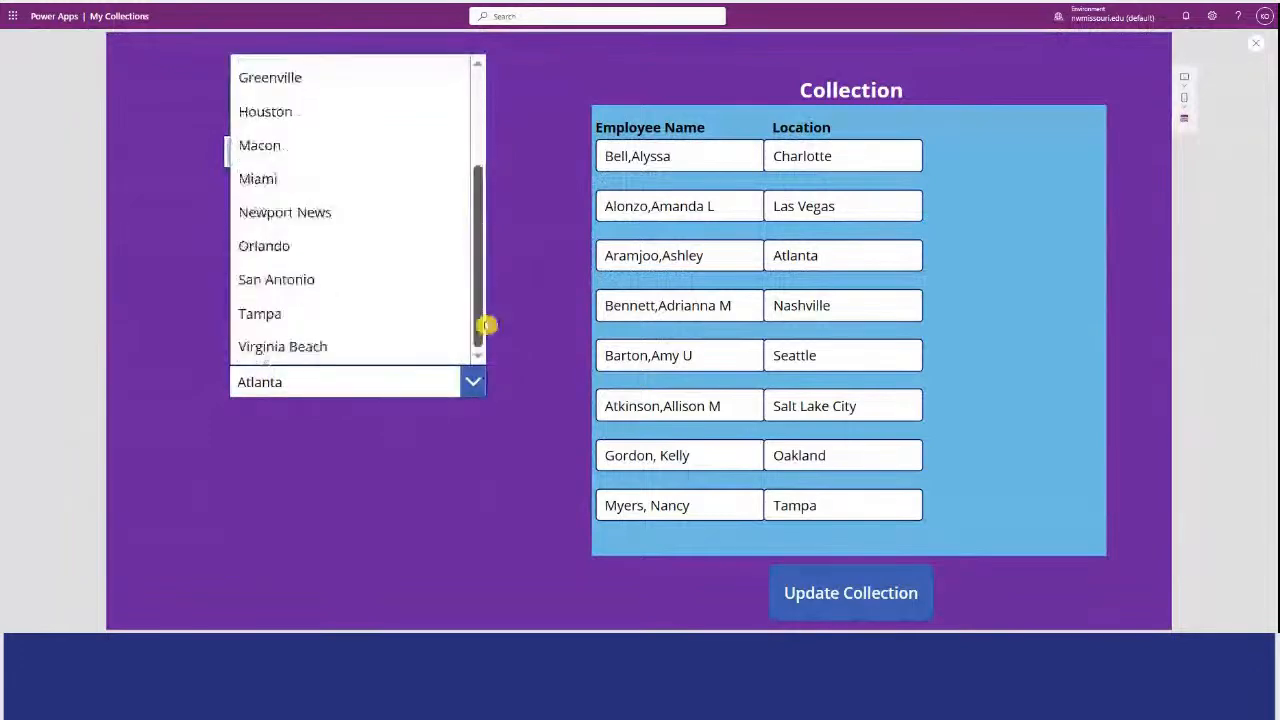
{"action": "left_click", "coordinate": [445, 279]}
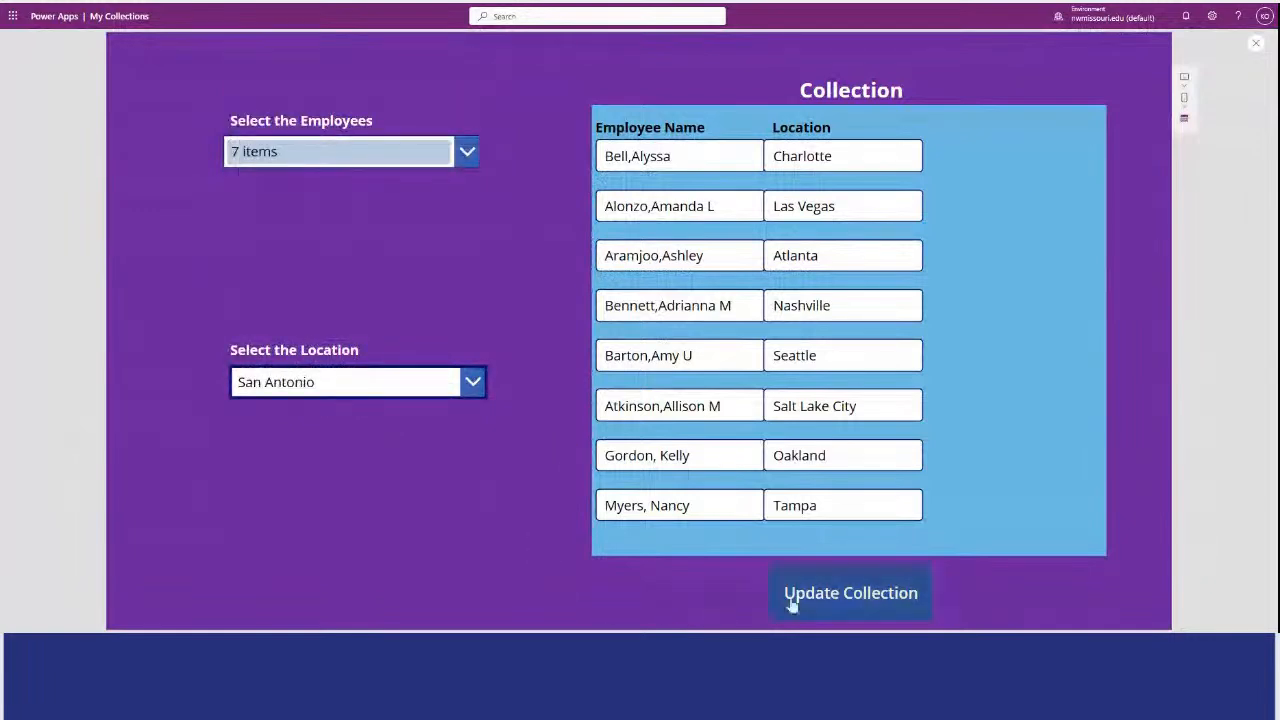
{"action": "left_click", "coordinate": [858, 612]}
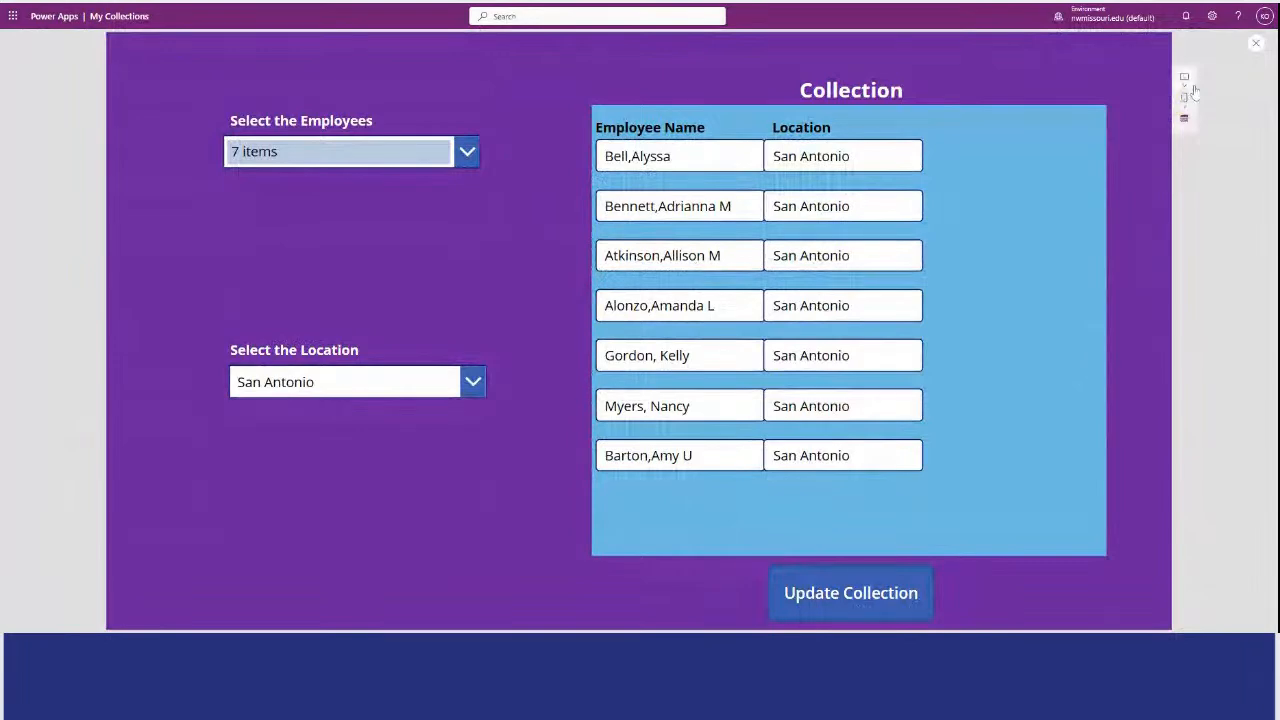
{"action": "left_click", "coordinate": [1256, 44]}
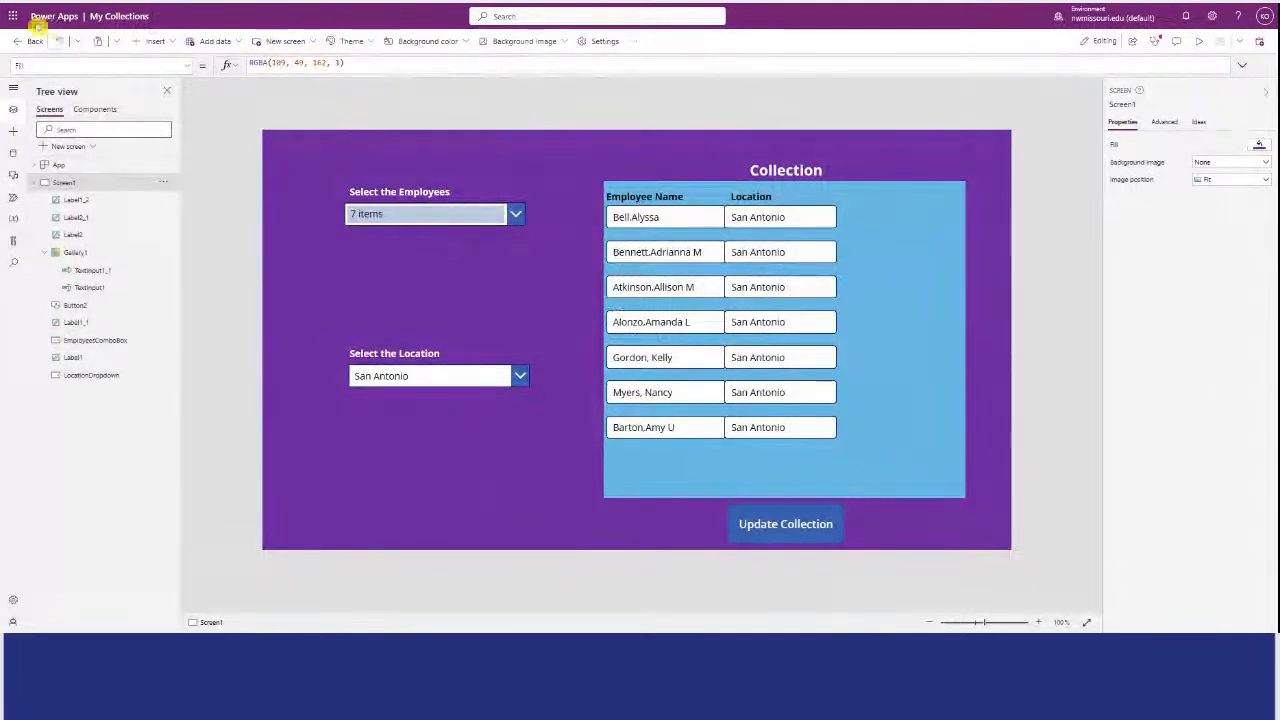
{"action": "left_click", "coordinate": [14, 18]}
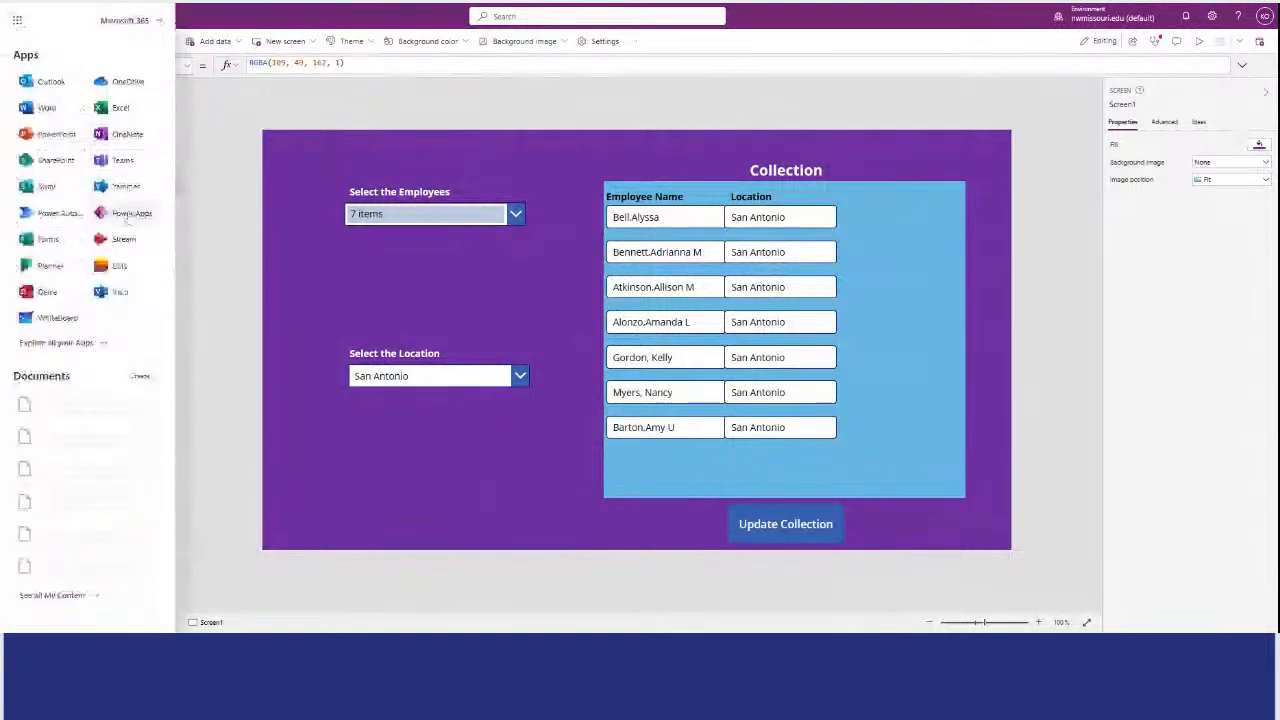
{"action": "left_click", "coordinate": [15, 19]}
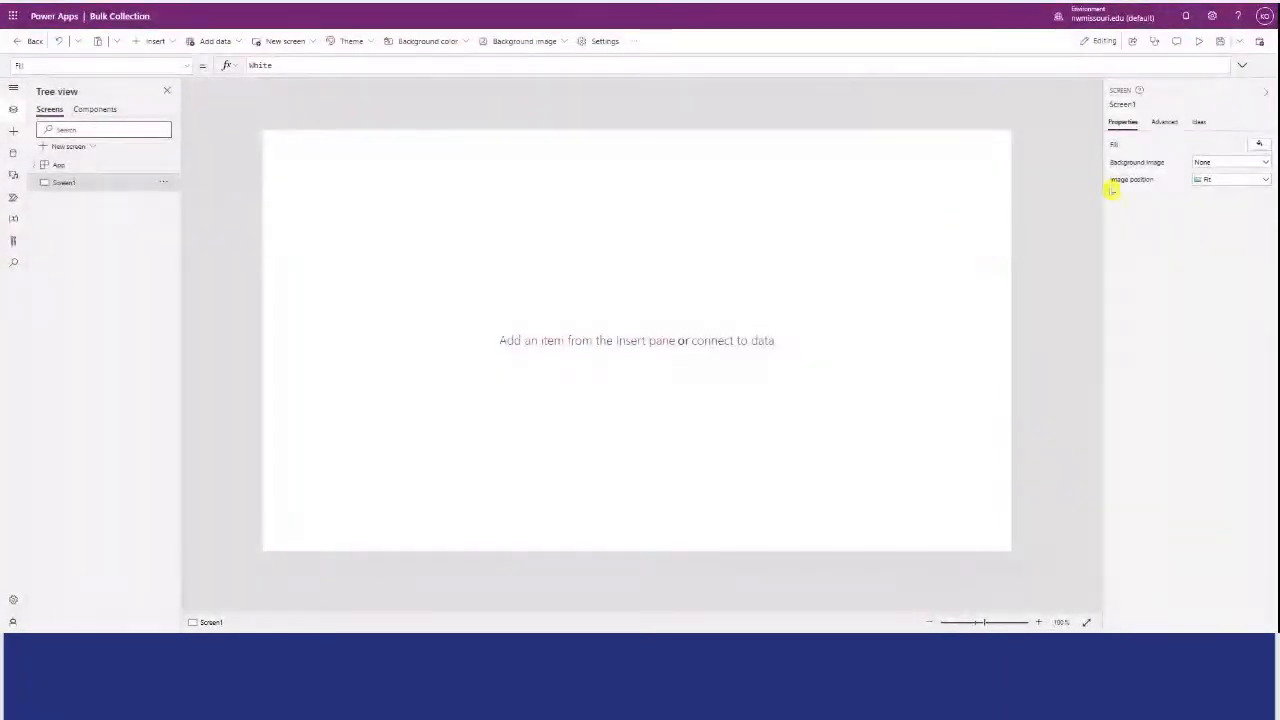
Fill the blank screen of the Bulk Collection app with the standard purple, RGBA(109, 49, 162, 1).
{"action": "left_click", "coordinate": [1258, 146]}
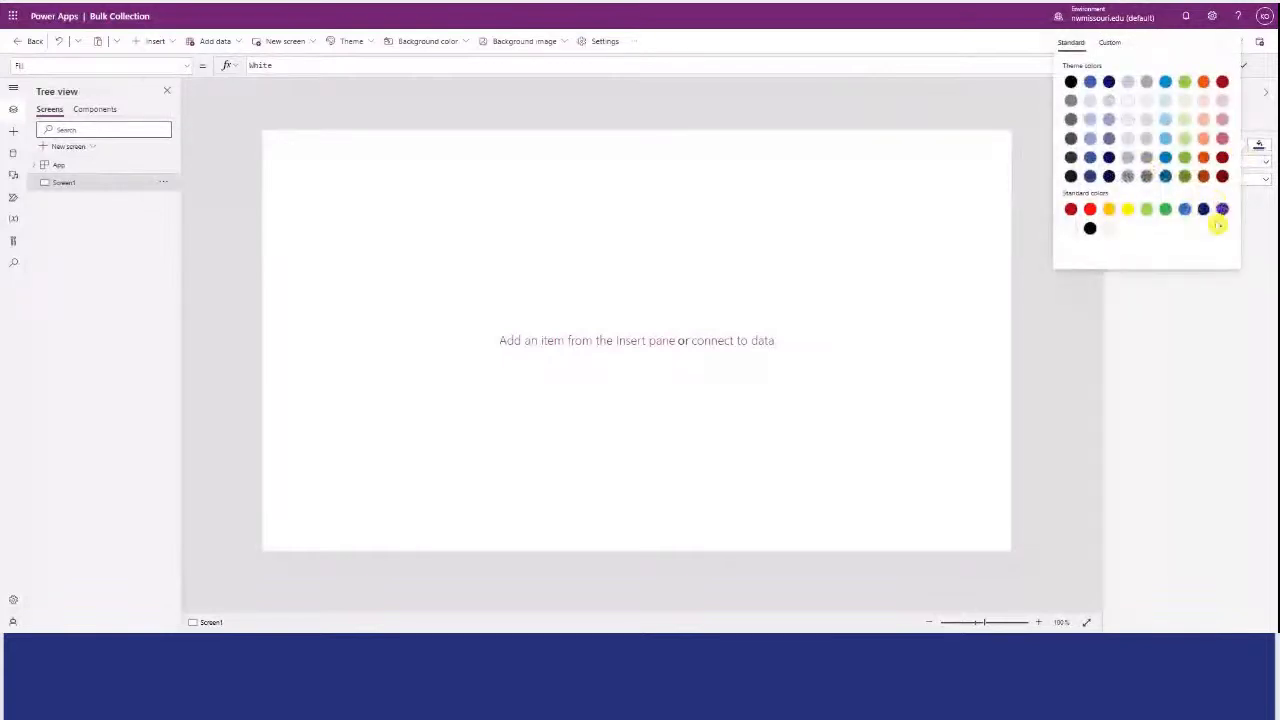
{"action": "left_click", "coordinate": [1222, 208]}
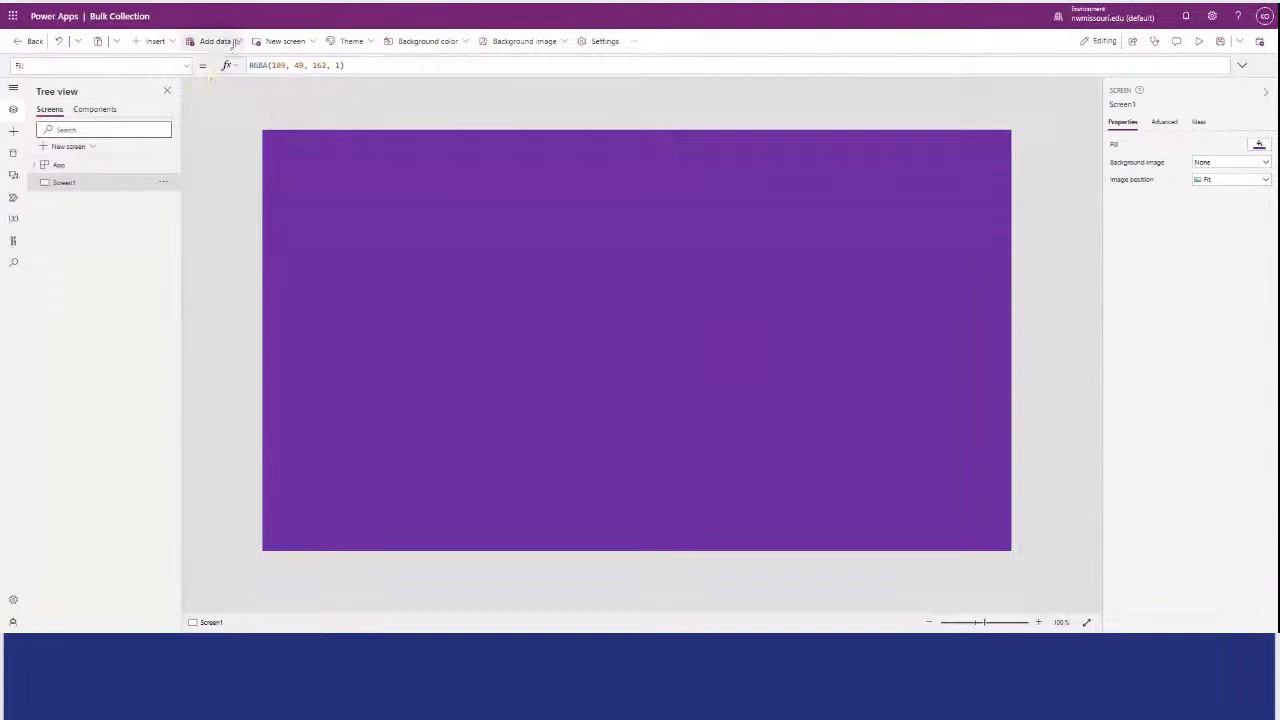
Insert a drop-down control and place it in the upper-left area of the app screen, at about X 135, Y 125.
{"action": "left_click", "coordinate": [165, 41]}
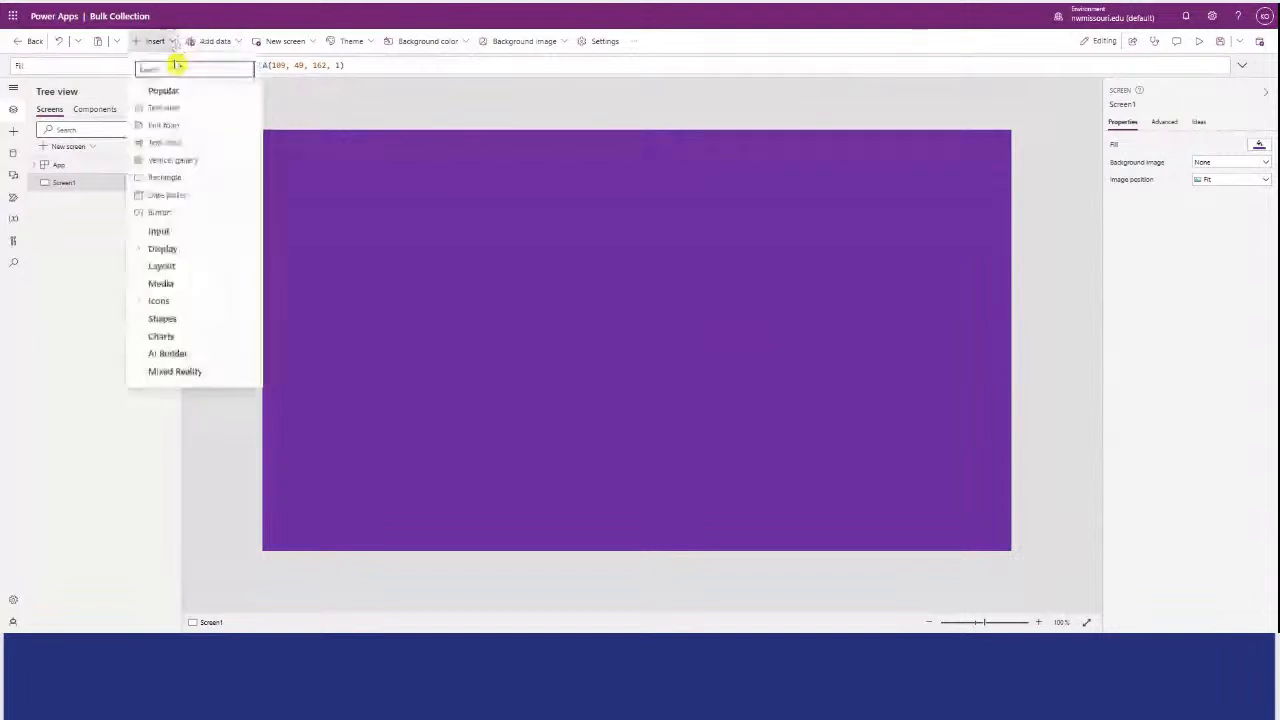
{"action": "left_click", "coordinate": [150, 231]}
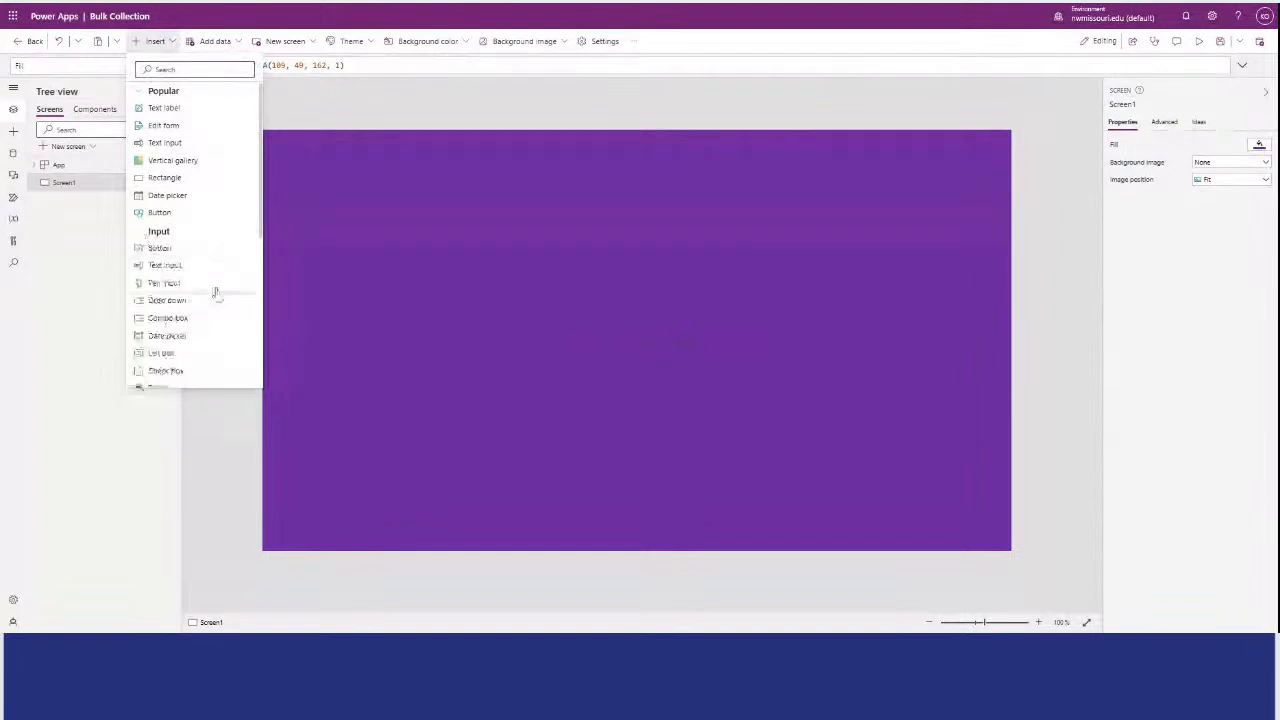
{"action": "left_click", "coordinate": [199, 314]}
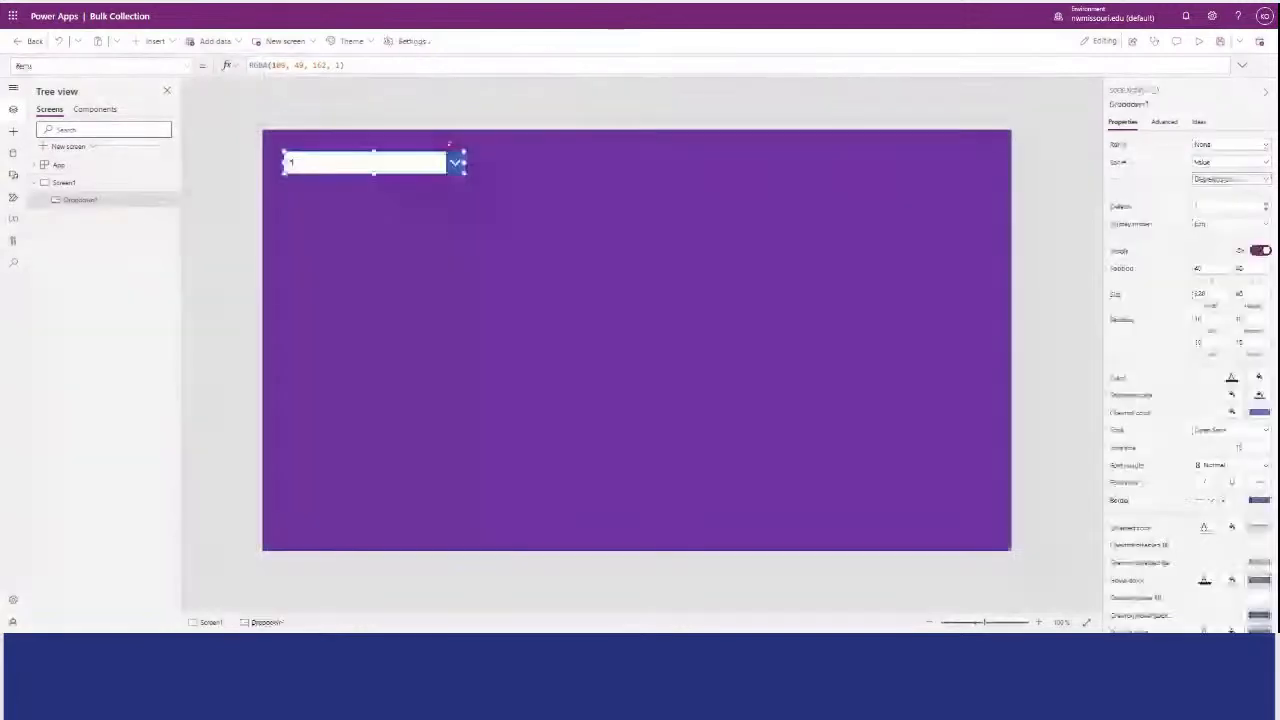
{"action": "left_click_drag", "start_coordinate": [405, 164], "coordinate": [457, 209]}
Add a text label directly above the drop-down, at about X 135, Y 72, and set its font weight to Bold.
{"action": "left_click", "coordinate": [685, 186]}
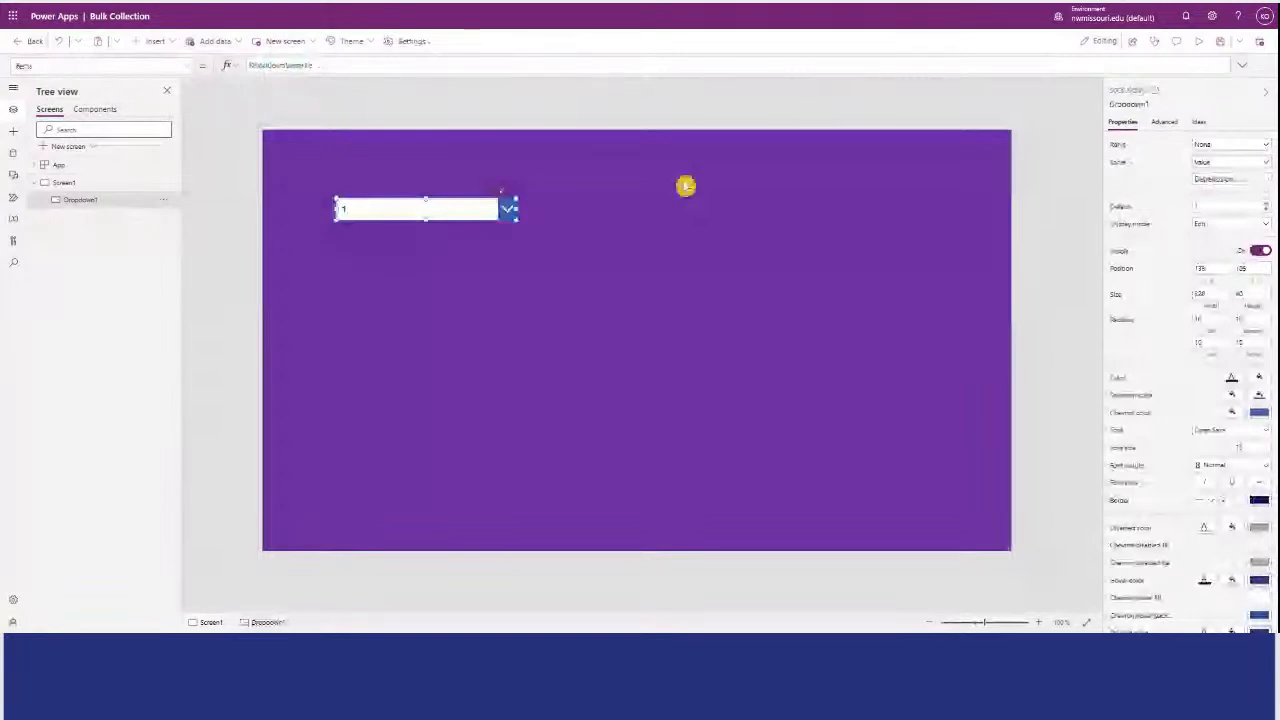
{"action": "key", "text": "ctrl+v"}
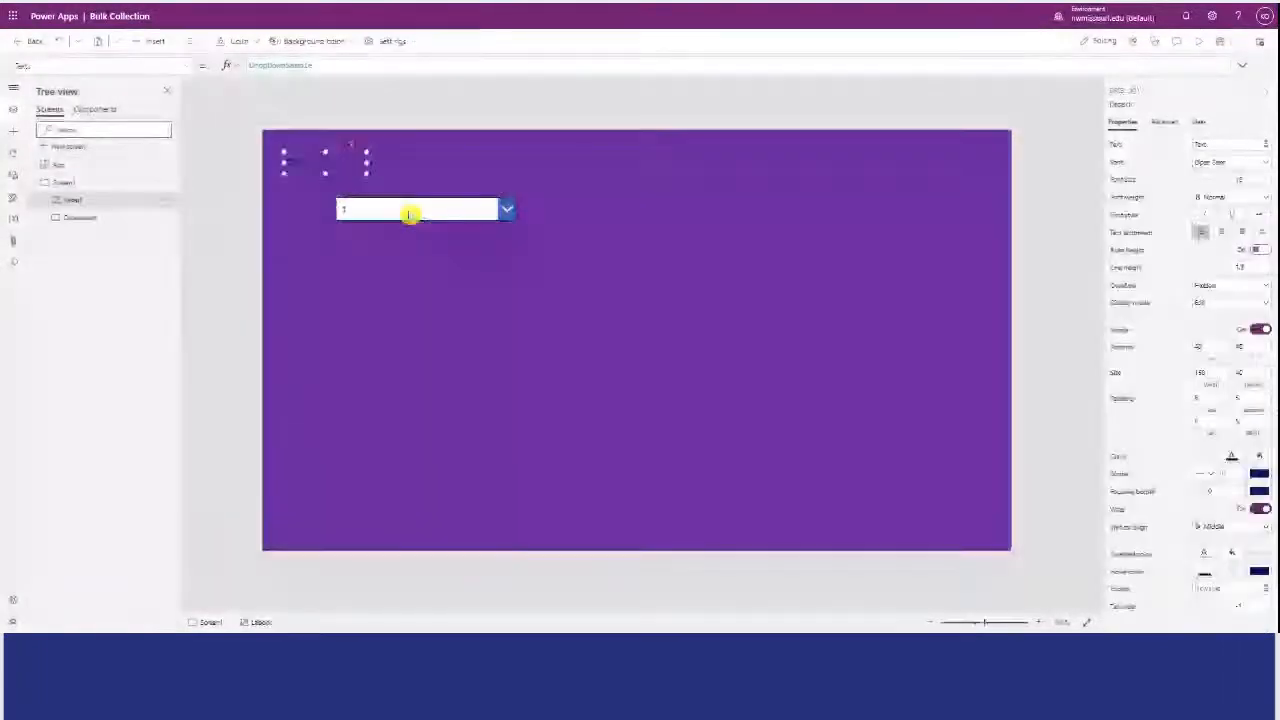
{"action": "left_click_drag", "start_coordinate": [334, 170], "coordinate": [387, 190]}
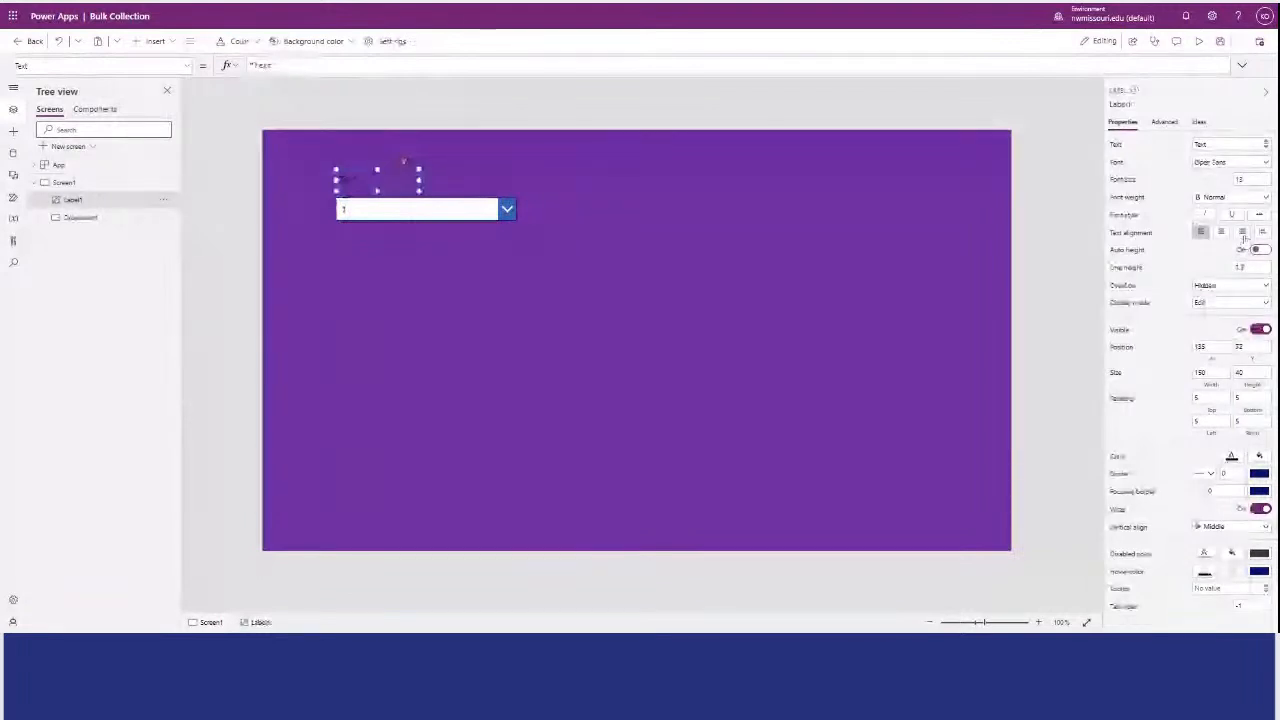
{"action": "left_click", "coordinate": [1264, 197]}
{"action": "left_click", "coordinate": [1258, 211]}
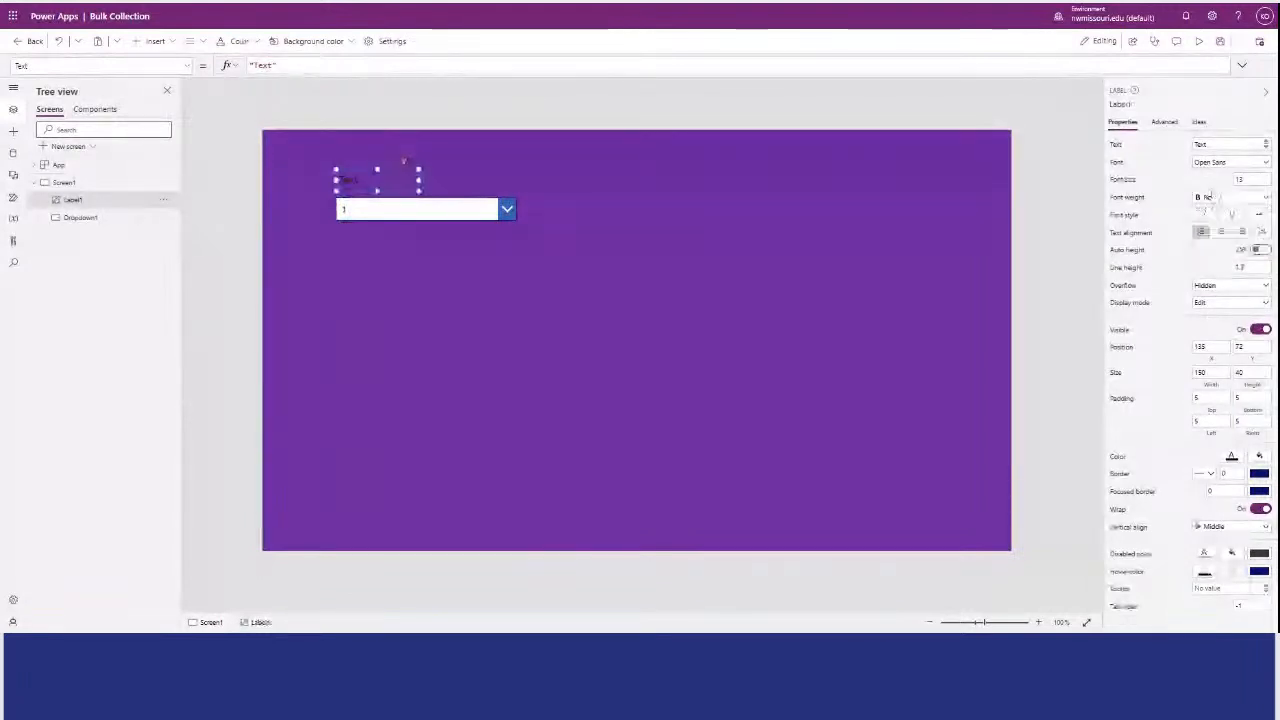
Set the label's text to "Select the Employee(s)" and widen the label so the text fits on one line.
{"action": "left_click_drag", "start_coordinate": [280, 66], "coordinate": [233, 68]}
{"action": "type", "text": "Select"}
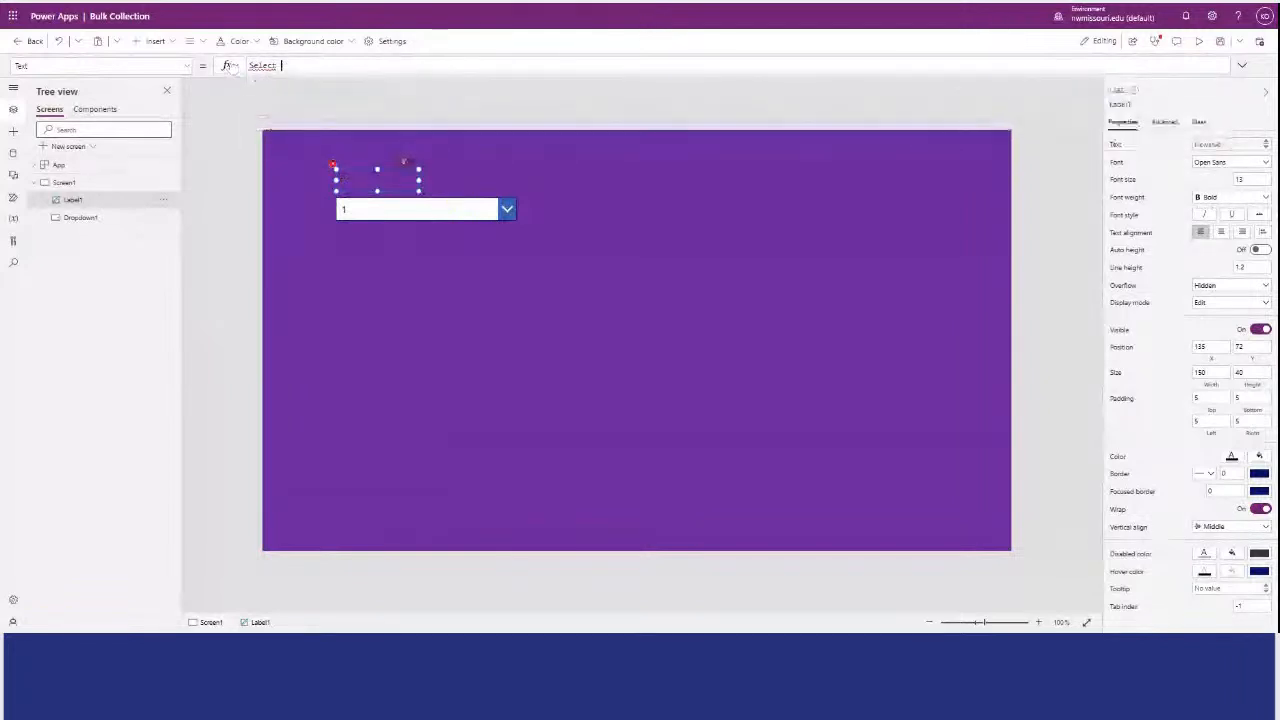
{"action": "type", "text": " the L"}
{"action": "type", "text": "mployee"}
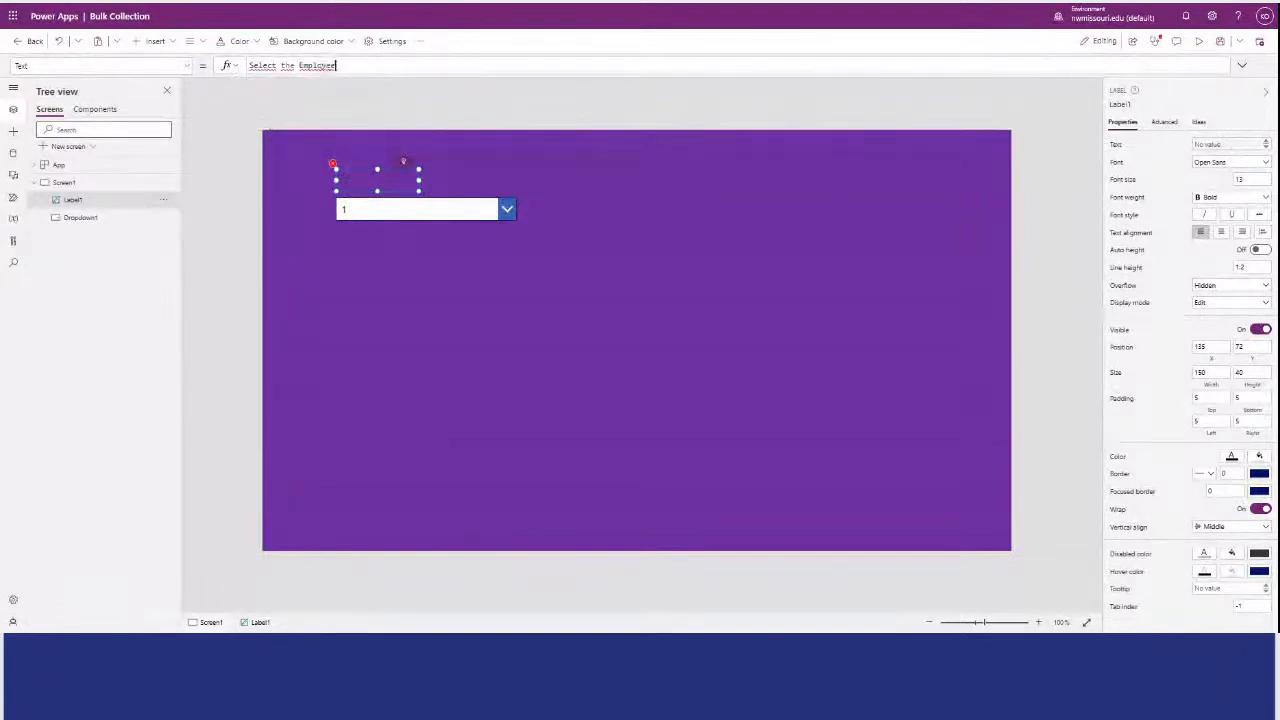
{"action": "type", "text": "\""}
{"action": "left_click", "coordinate": [249, 65]}
{"action": "type", "text": "\""}
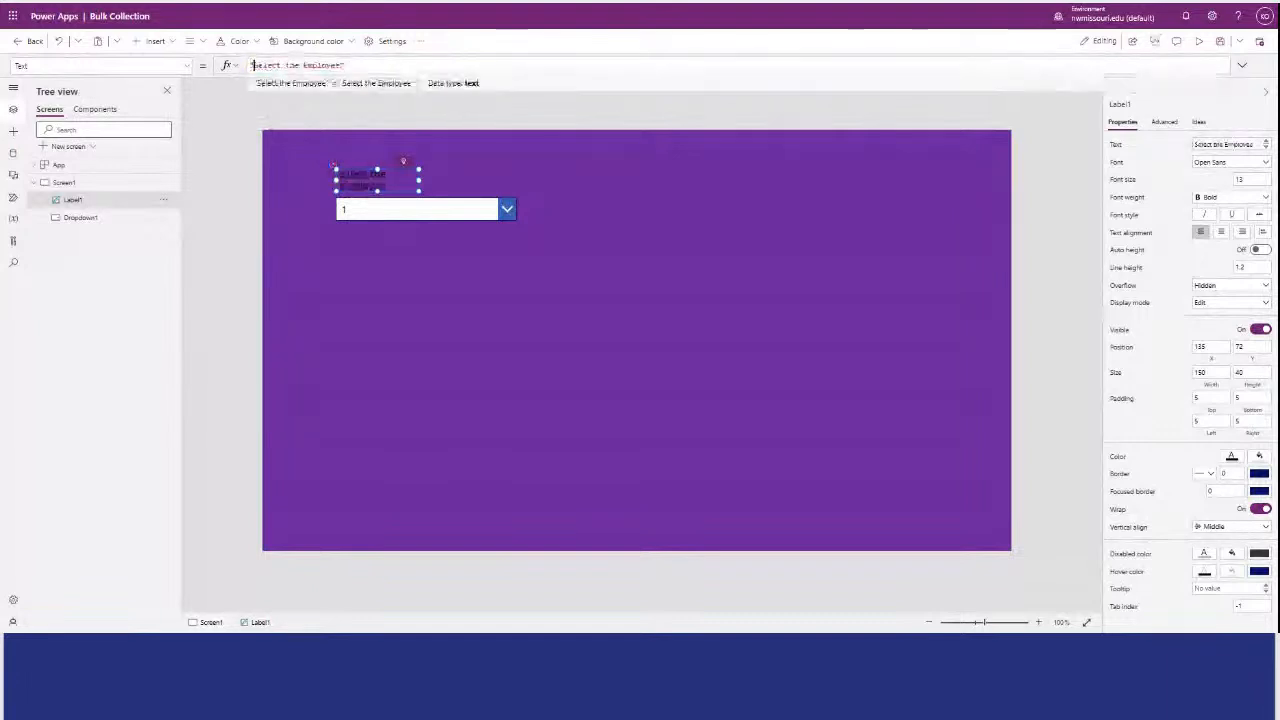
{"action": "left_click", "coordinate": [344, 65]}
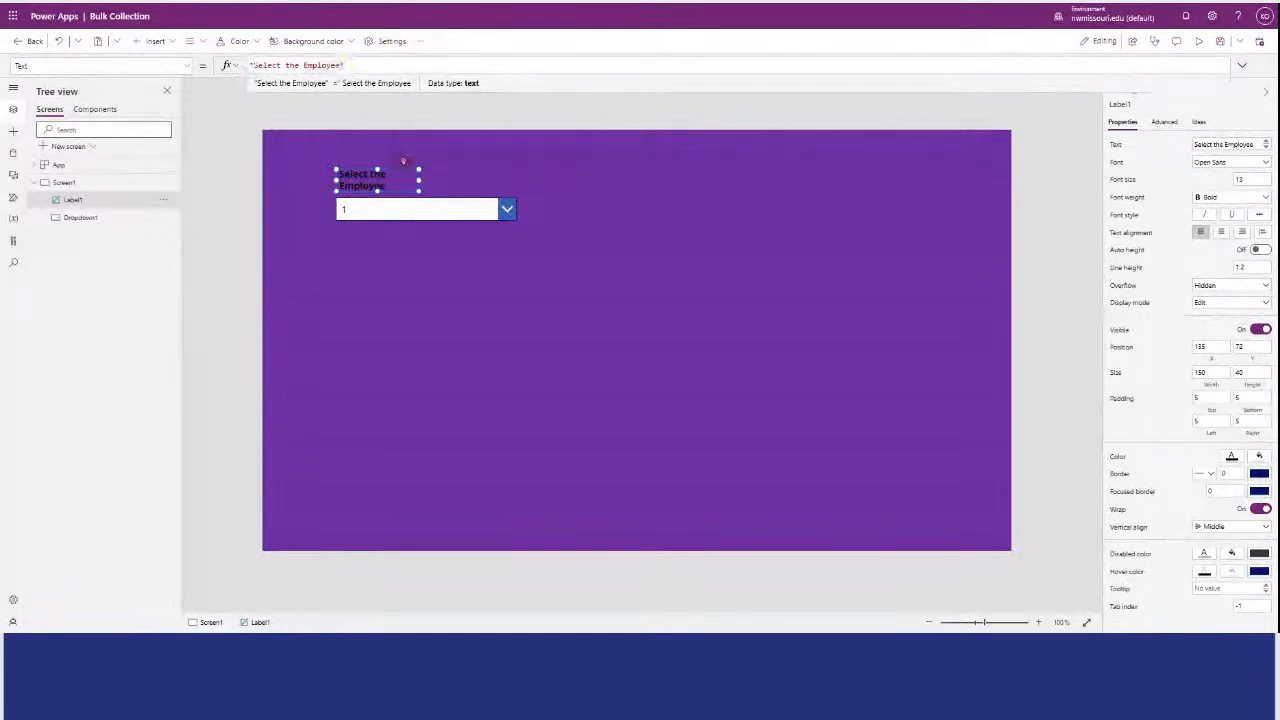
{"action": "type", "text": "(s)"}
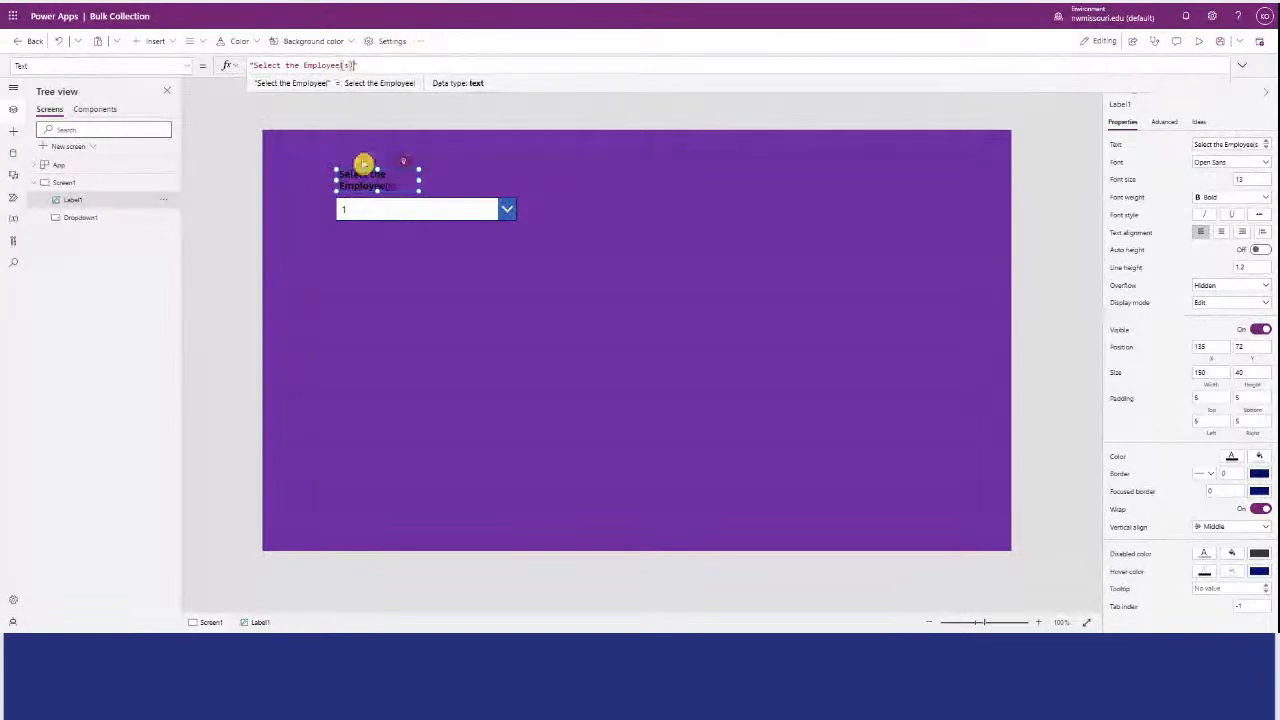
{"action": "left_click_drag", "start_coordinate": [419, 180], "coordinate": [520, 185]}
{"action": "left_click", "coordinate": [530, 333]}
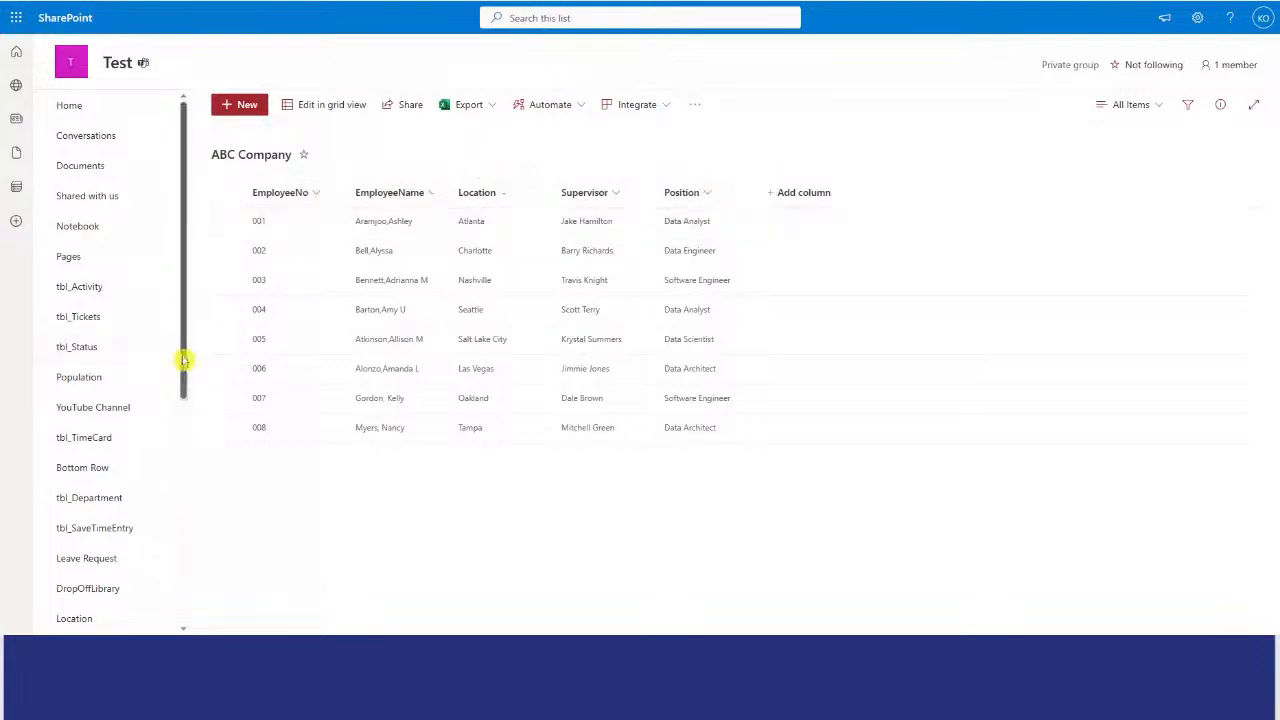
Switch to the Test site in SharePoint and open its Location list.
{"action": "left_click_drag", "start_coordinate": [183, 362], "coordinate": [151, 480]}
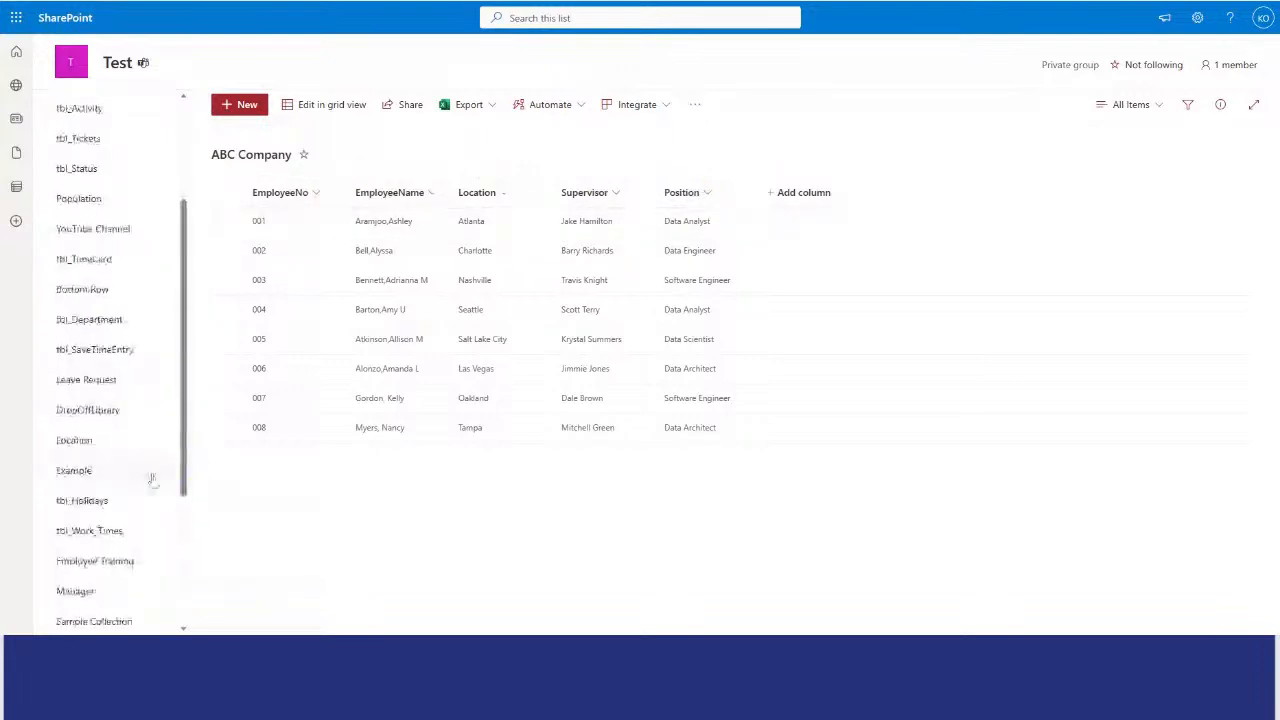
{"action": "left_click", "coordinate": [88, 443]}
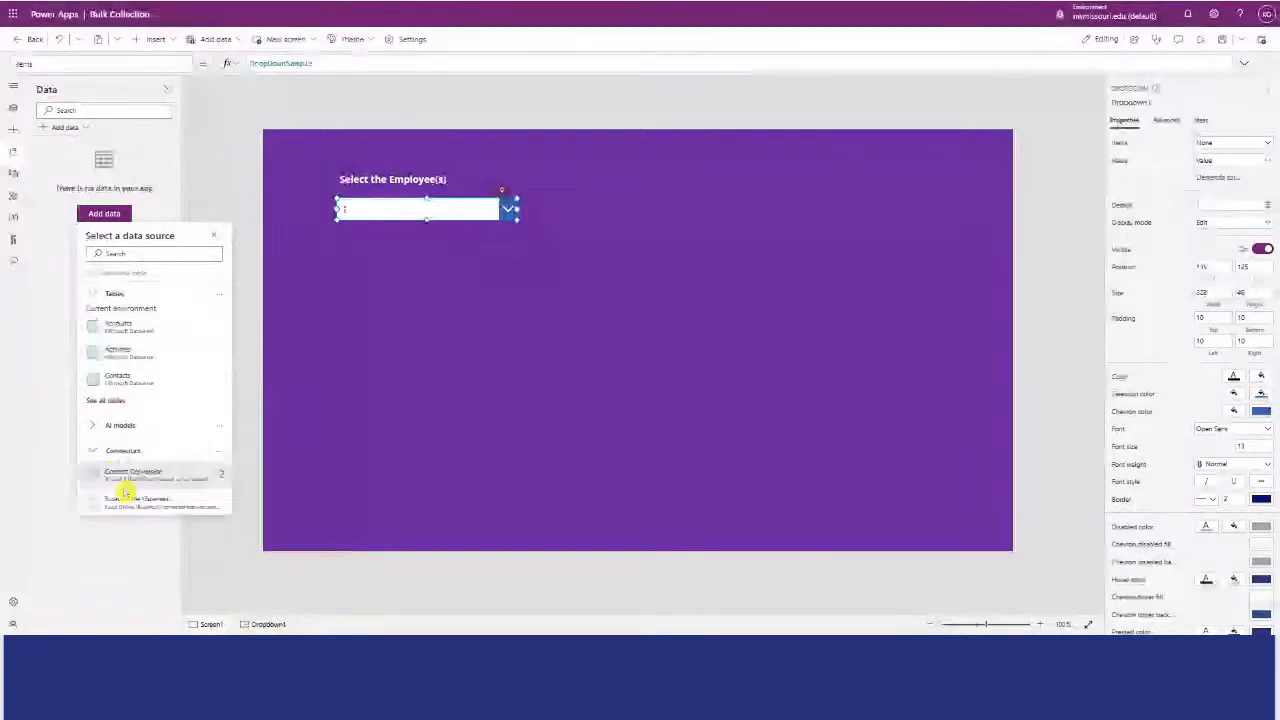
Connect the Location list from the Test SharePoint site to the app as a data source.
{"action": "left_click_drag", "start_coordinate": [230, 400], "coordinate": [236, 474]}
{"action": "left_click", "coordinate": [104, 213]}
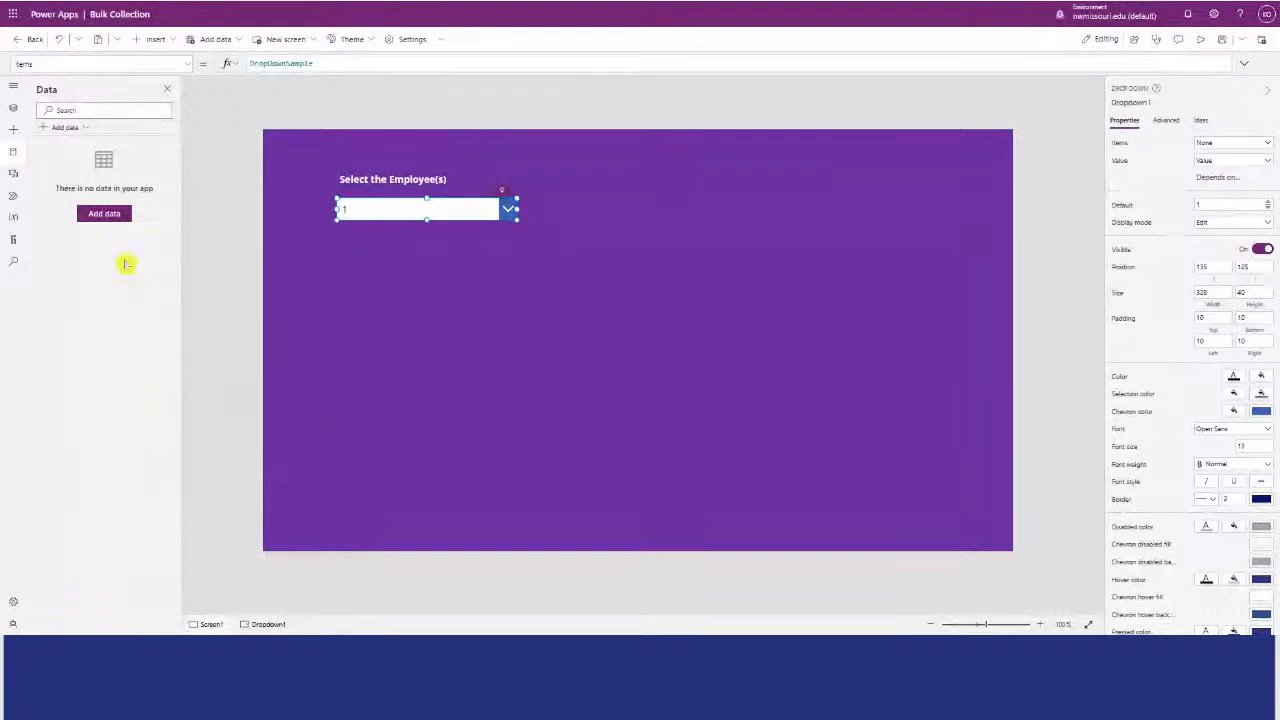
{"action": "left_click", "coordinate": [104, 213]}
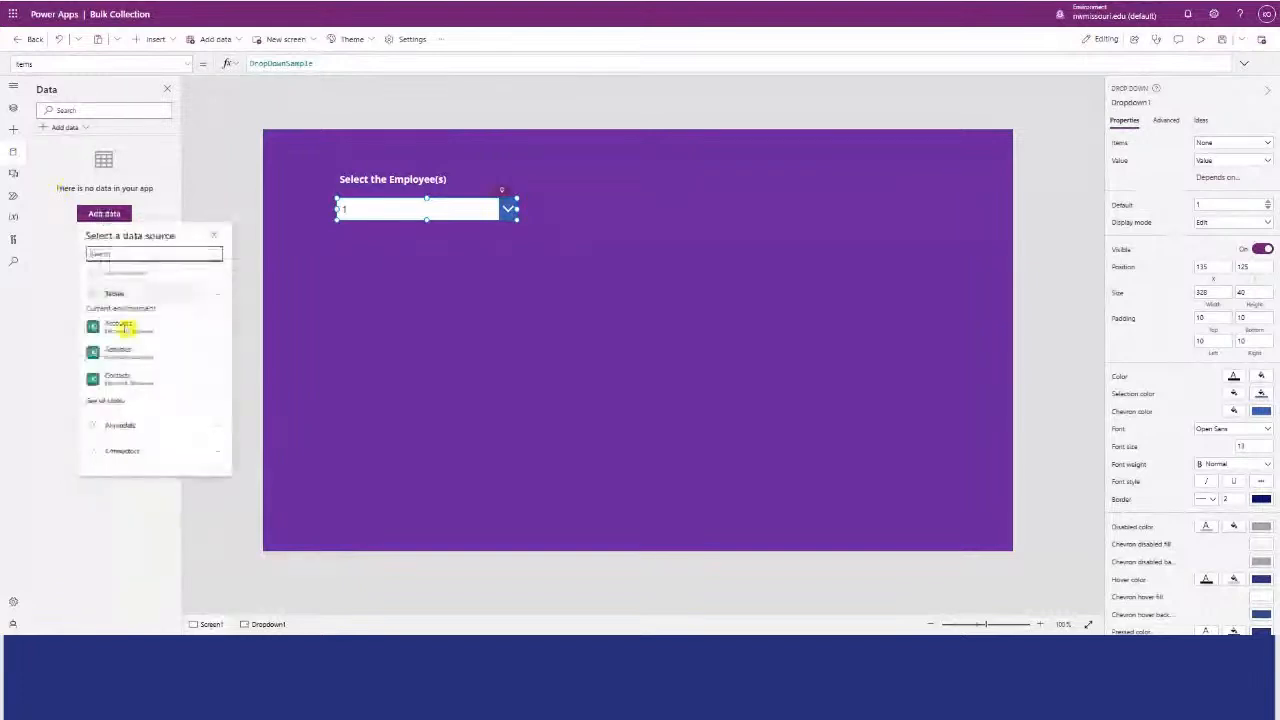
{"action": "left_click", "coordinate": [95, 452]}
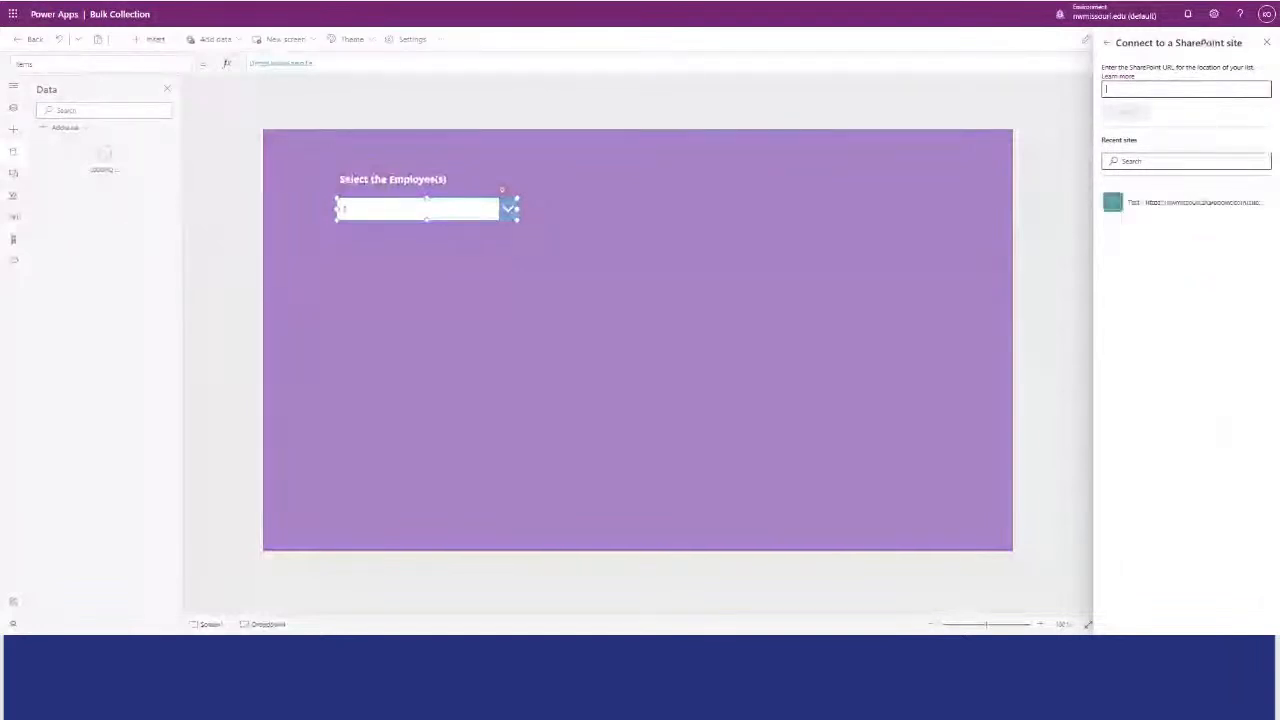
{"action": "left_click", "coordinate": [1161, 207]}
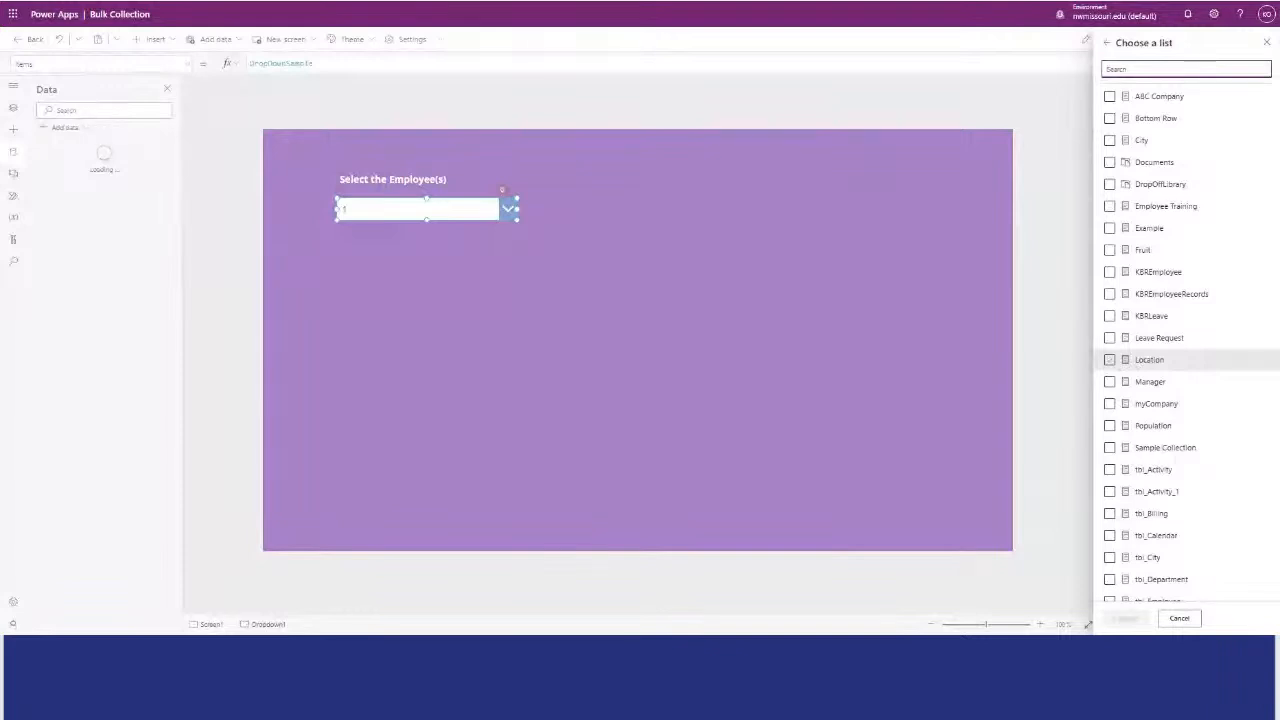
{"action": "left_click", "coordinate": [1109, 359]}
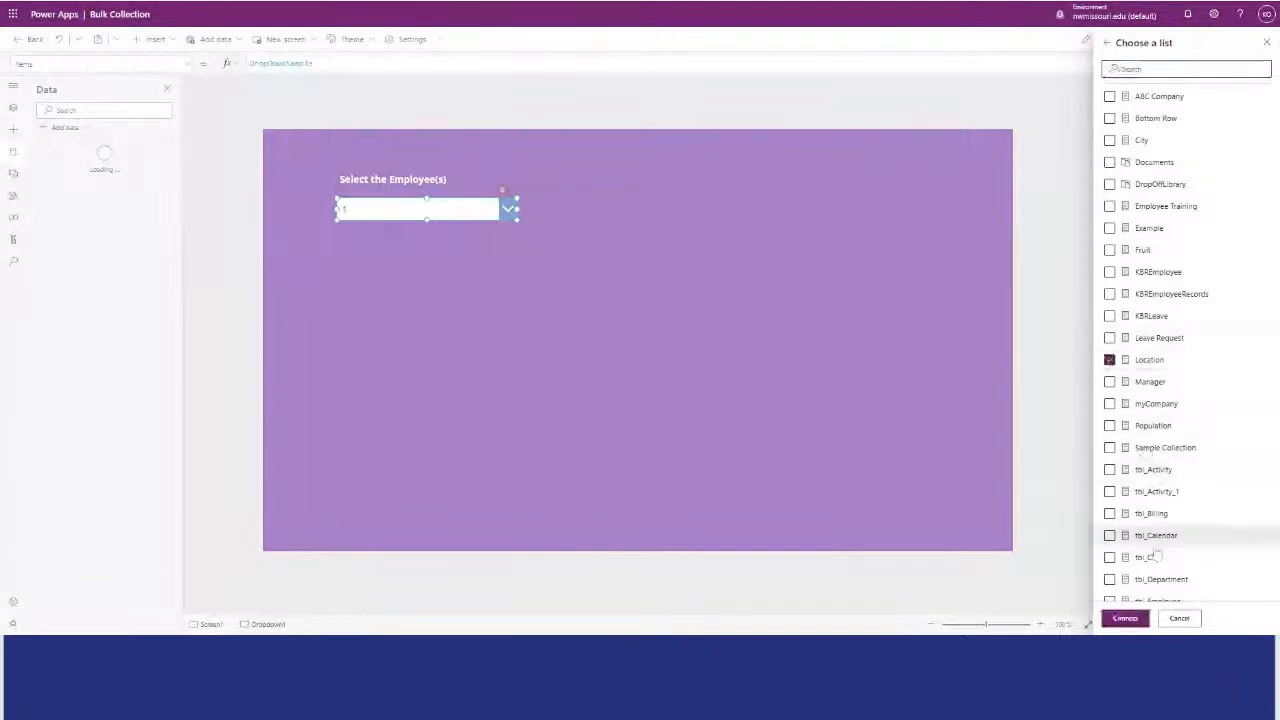
{"action": "left_click", "coordinate": [1125, 618]}
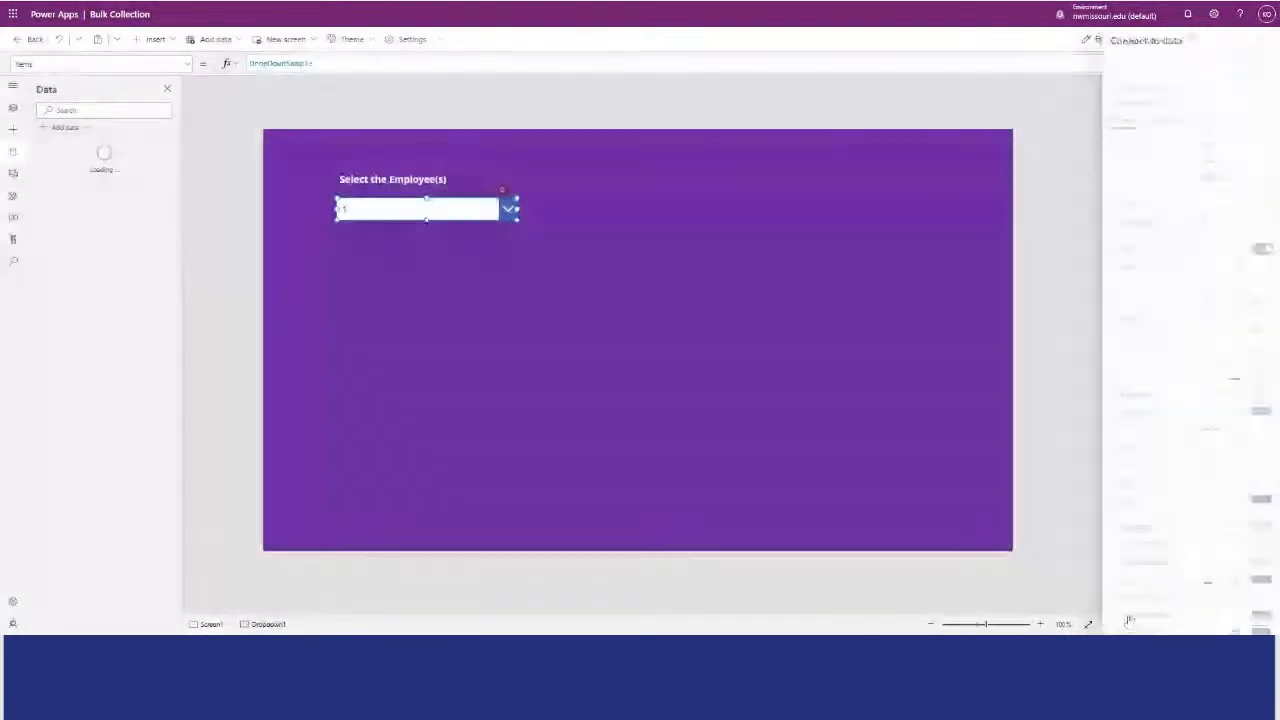
Set the text of the label above the drop-down to "Select the Location".
{"action": "left_click", "coordinate": [422, 179]}
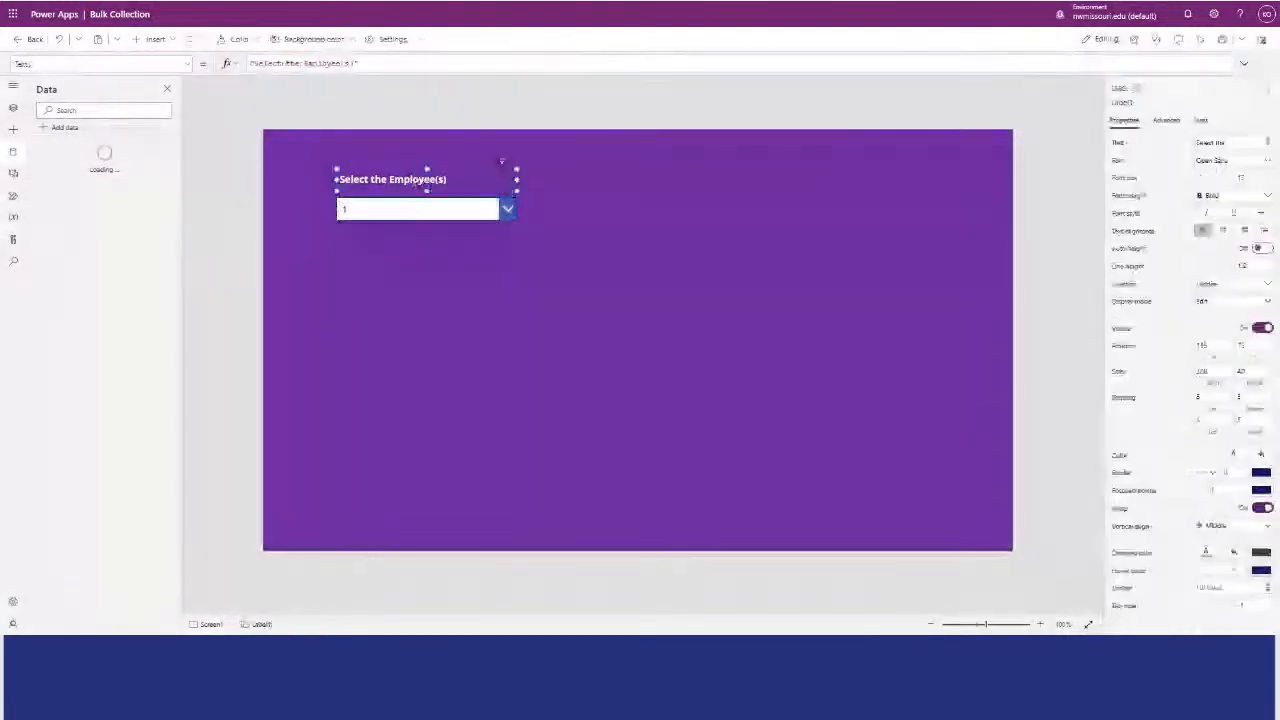
{"action": "left_click", "coordinate": [308, 62]}
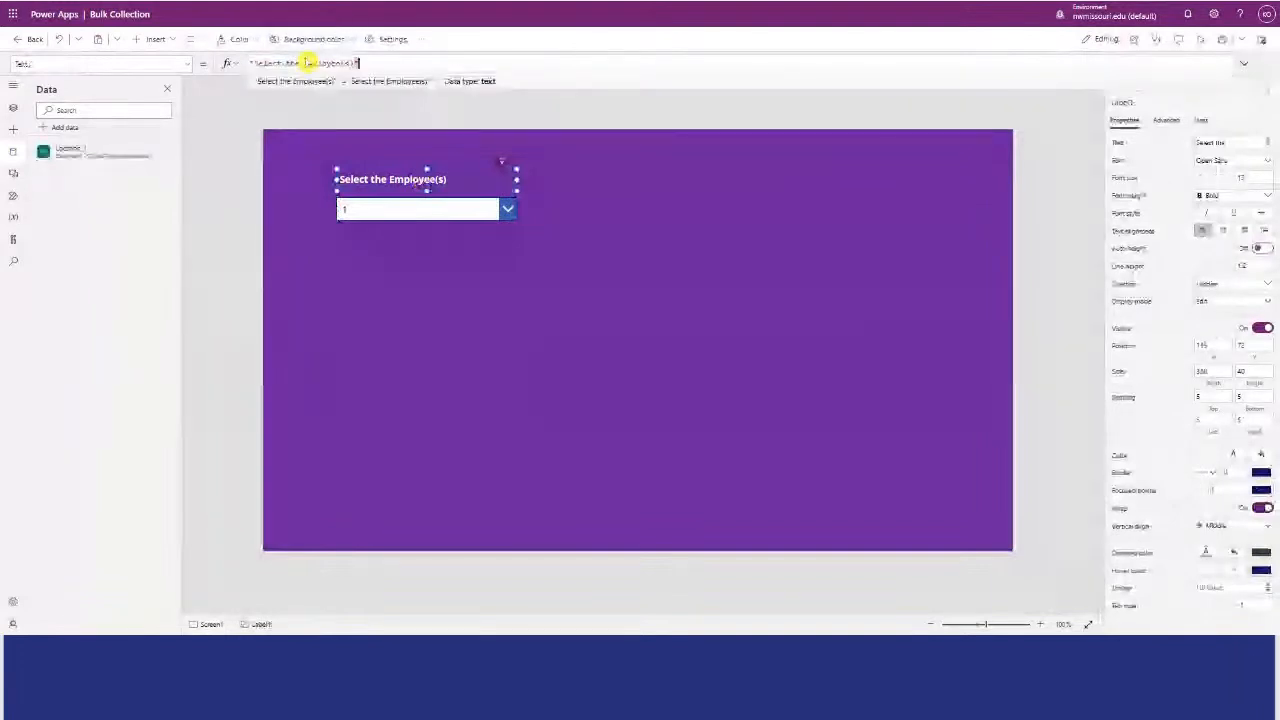
{"action": "type", "text": "Loca"}
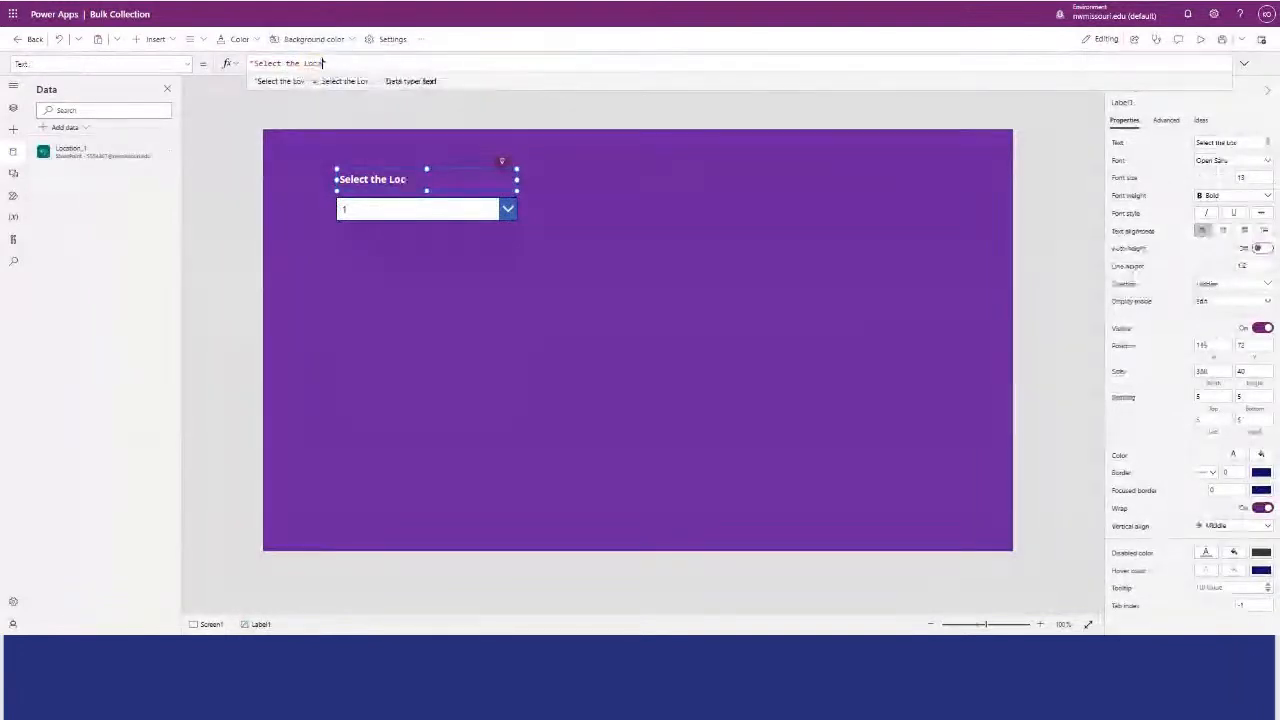
{"action": "type", "text": "tion"}
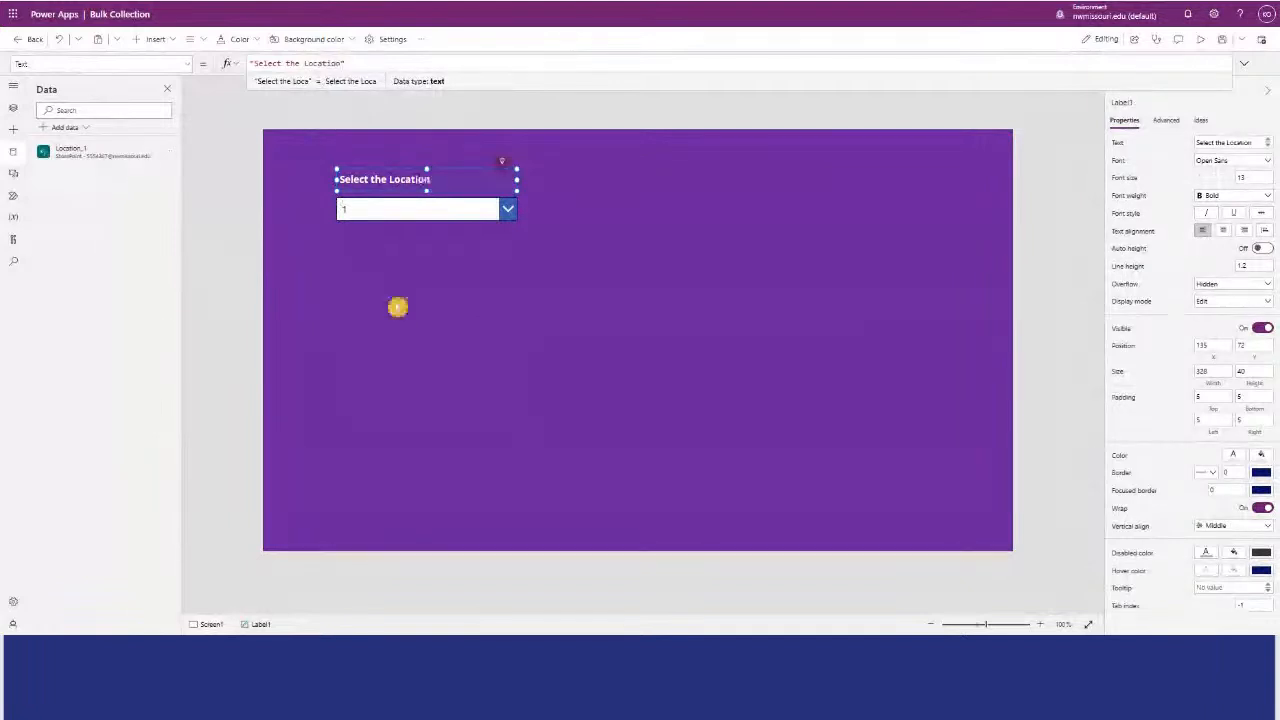
{"action": "left_click", "coordinate": [397, 307]}
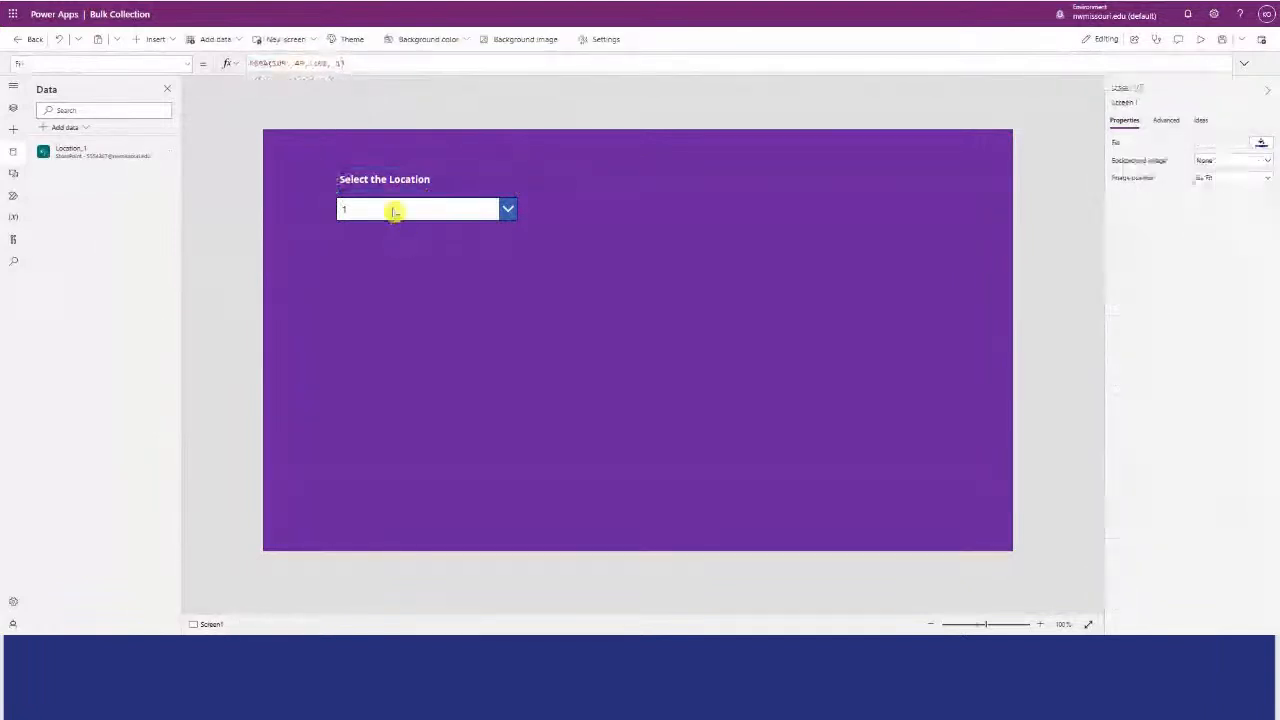
Move the label and the drop-down together to the lower-left area of the app screen, at about X 160.
{"action": "left_click", "coordinate": [392, 210]}
{"action": "mouse_move", "coordinate": [586, 290]}
{"action": "left_mouse_down"}
{"action": "mouse_move", "coordinate": [320, 177]}
{"action": "mouse_move", "coordinate": [309, 160]}
{"action": "left_mouse_up"}
{"action": "left_click_drag", "start_coordinate": [377, 200], "coordinate": [375, 283]}
{"action": "left_click", "coordinate": [504, 313]}
{"action": "left_click_drag", "start_coordinate": [472, 298], "coordinate": [490, 402]}
{"action": "left_click", "coordinate": [551, 371]}
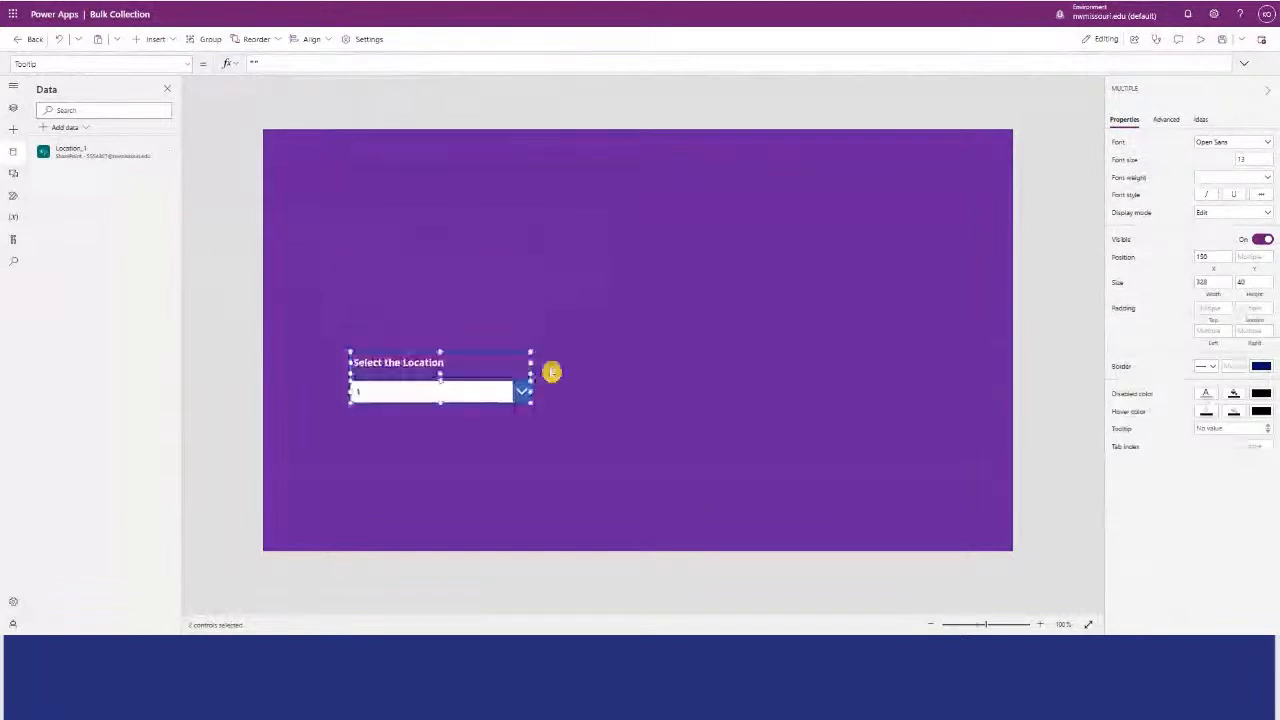
Replace the sample drop-down with a pasted copy of LocationDropdown, placed under the label at about X 113, Y 445.
{"action": "left_click", "coordinate": [517, 389]}
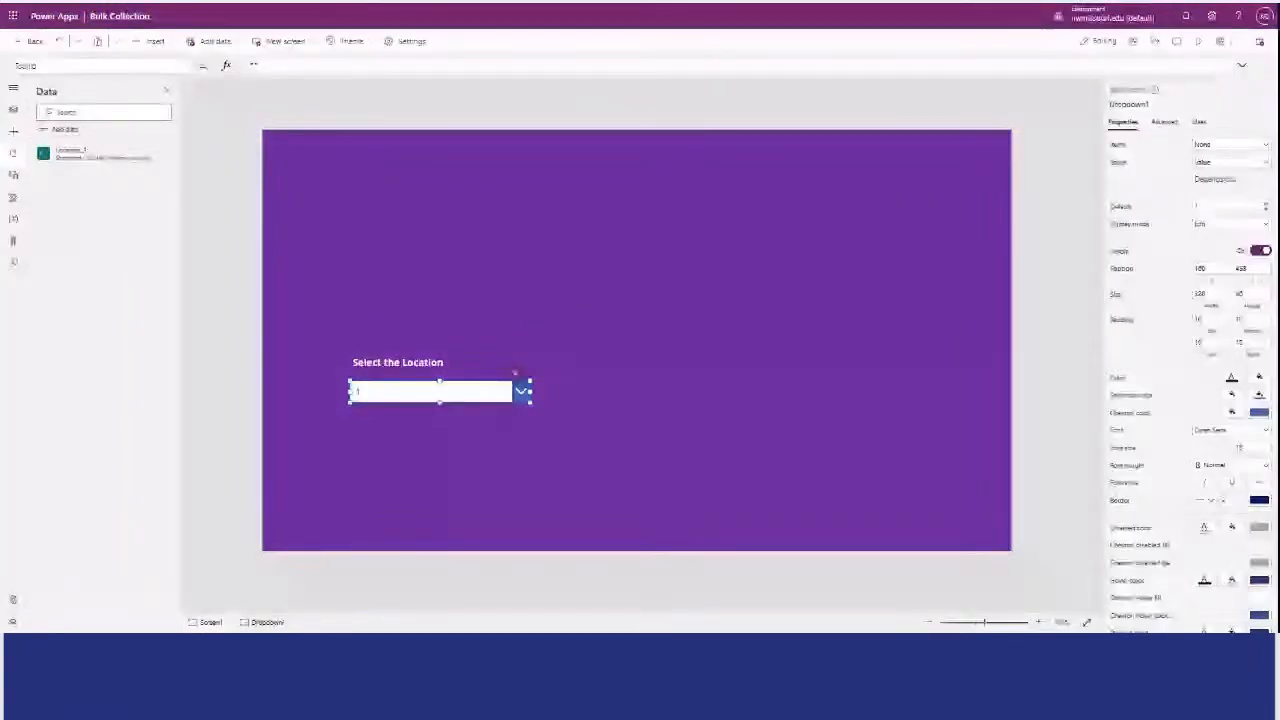
{"action": "left_click", "coordinate": [542, 236]}
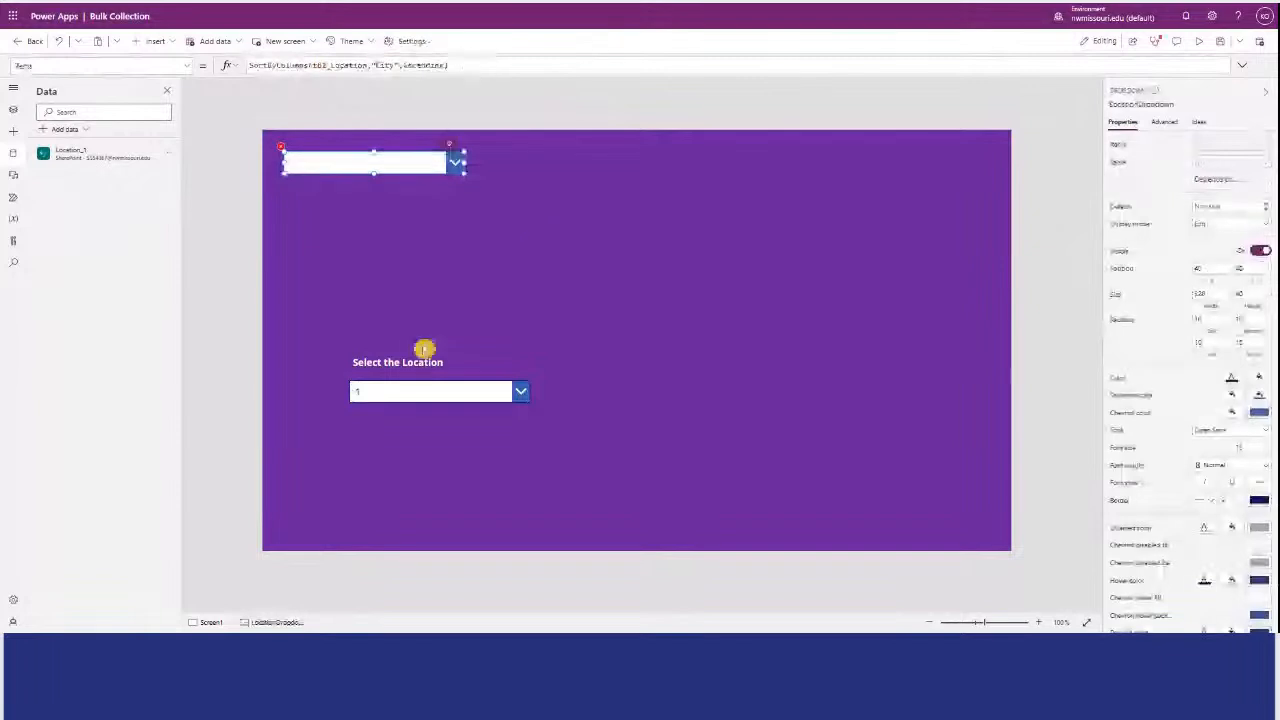
{"action": "left_click", "coordinate": [413, 399]}
{"action": "key", "text": "Delete"}
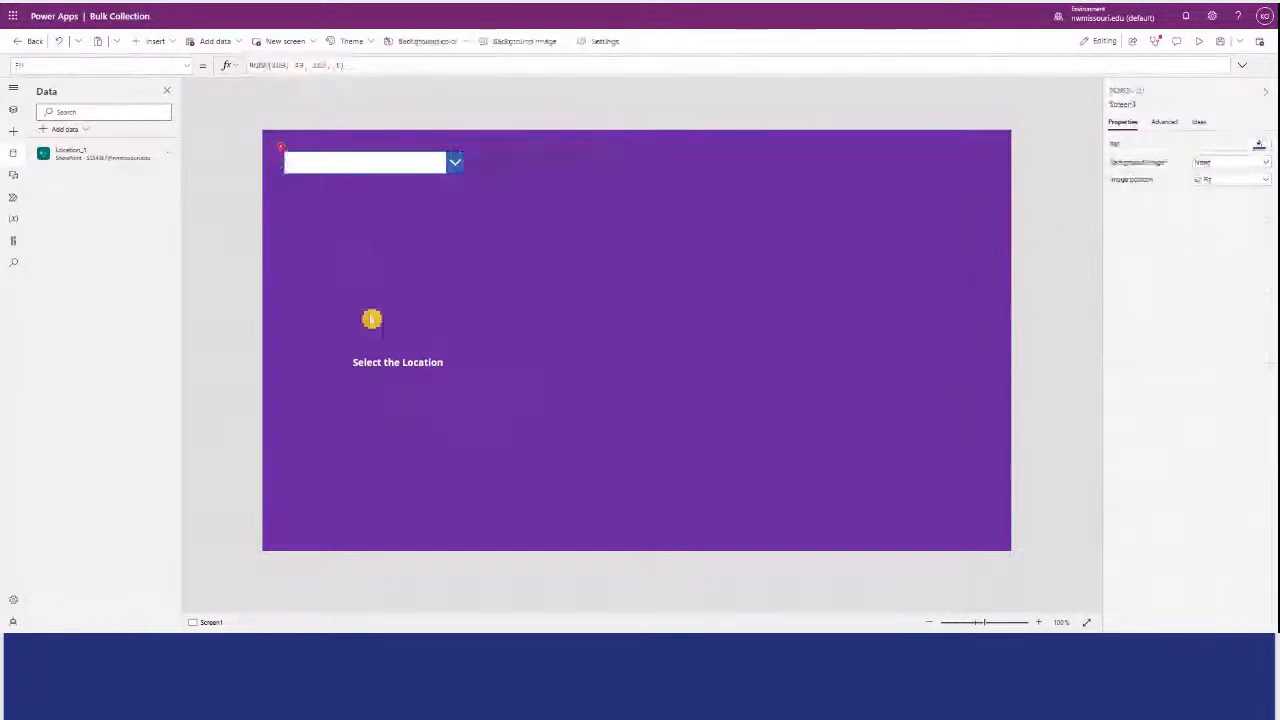
{"action": "left_click_drag", "start_coordinate": [337, 163], "coordinate": [375, 378]}
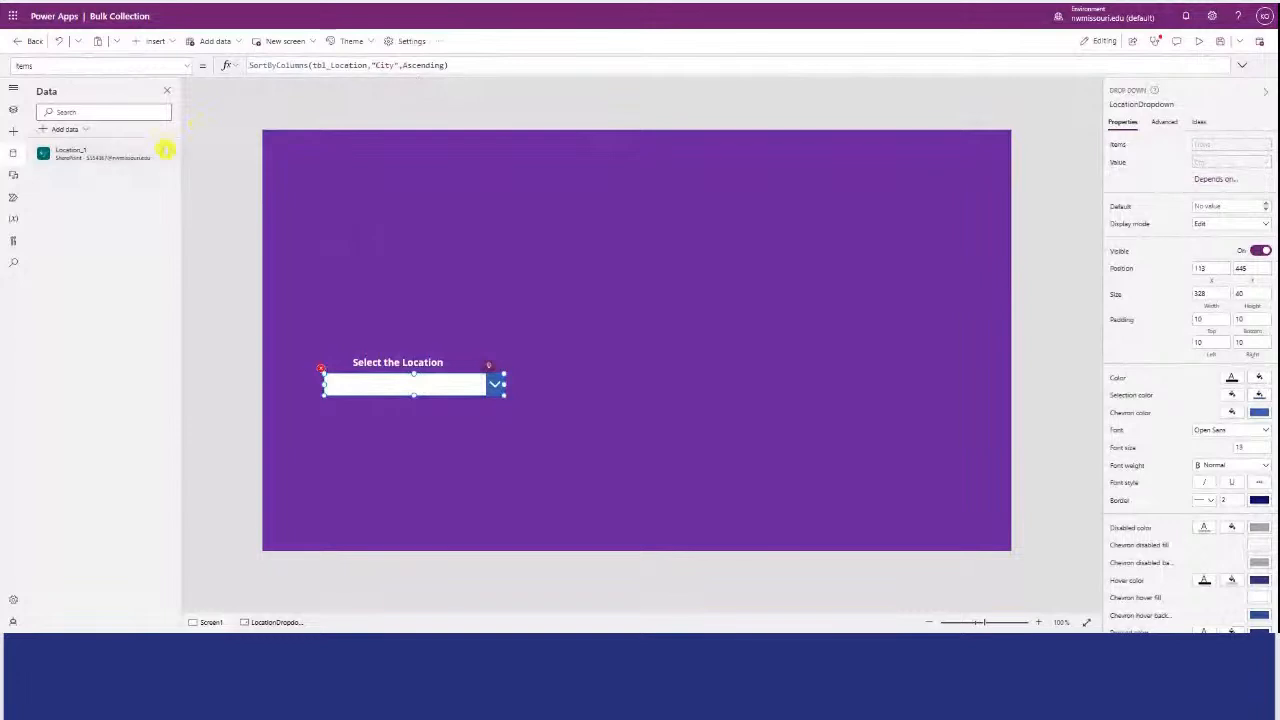
Remove the Location_1 data source and start a new SharePoint connection to the Test site's lists.
{"action": "left_click", "coordinate": [168, 159]}
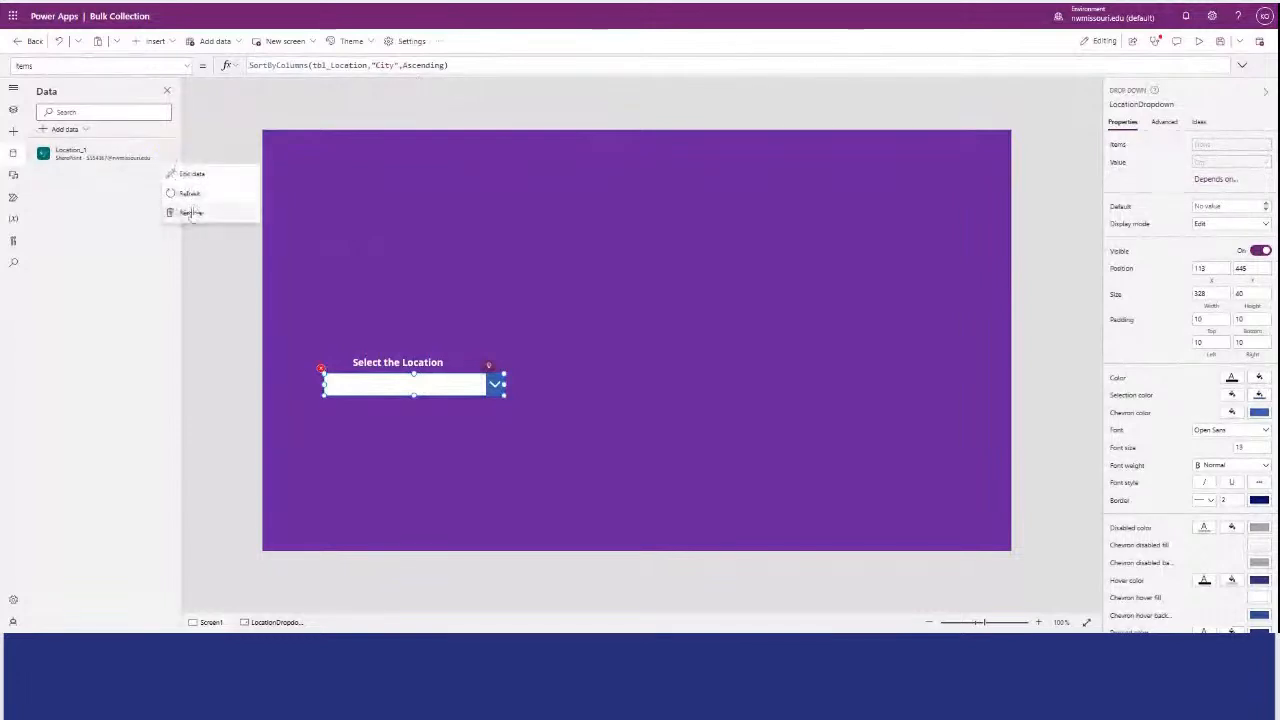
{"action": "left_click", "coordinate": [190, 213]}
{"action": "left_click", "coordinate": [104, 216]}
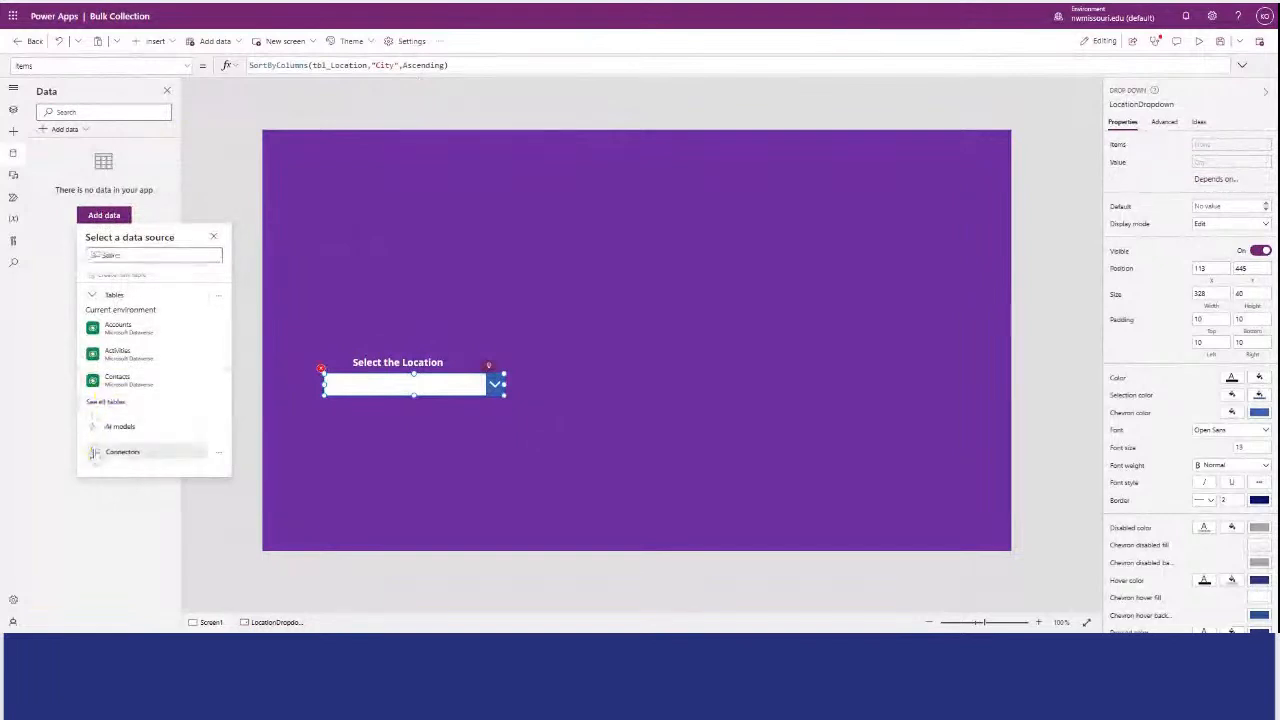
{"action": "left_click_drag", "start_coordinate": [230, 379], "coordinate": [246, 505]}
{"action": "left_click", "coordinate": [111, 217]}
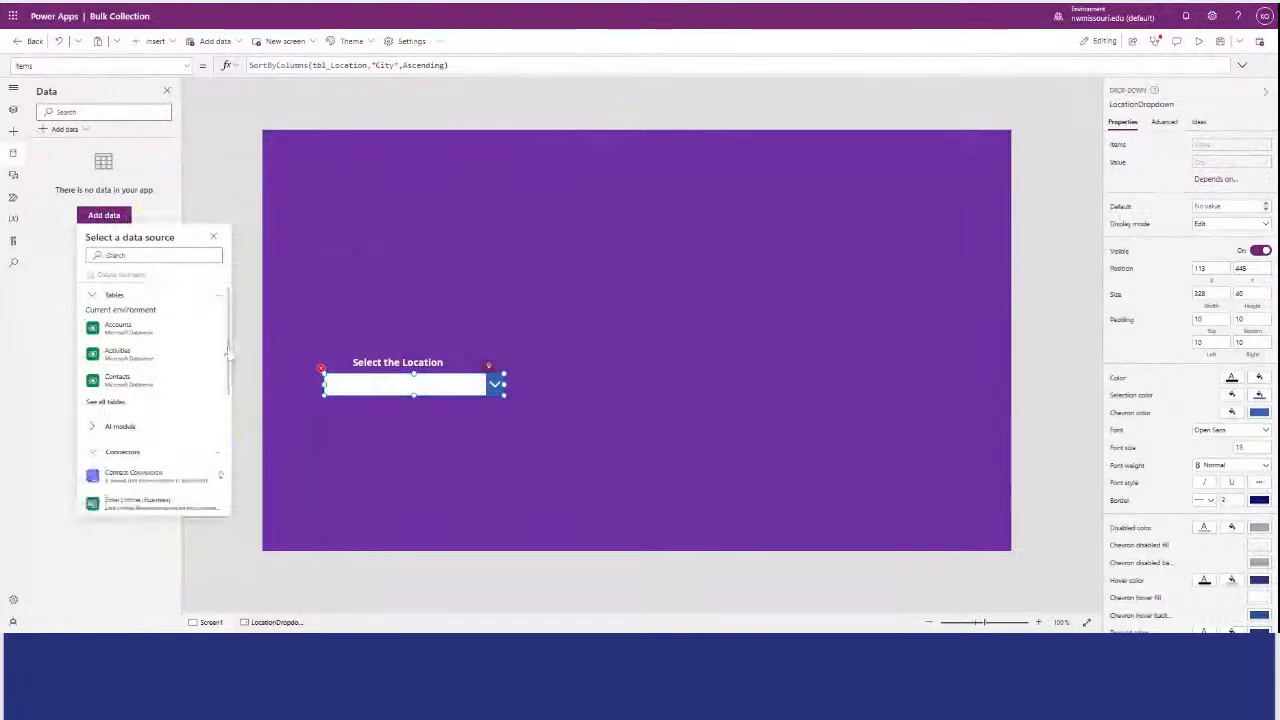
{"action": "left_click_drag", "start_coordinate": [228, 350], "coordinate": [203, 454]}
{"action": "left_click", "coordinate": [203, 454]}
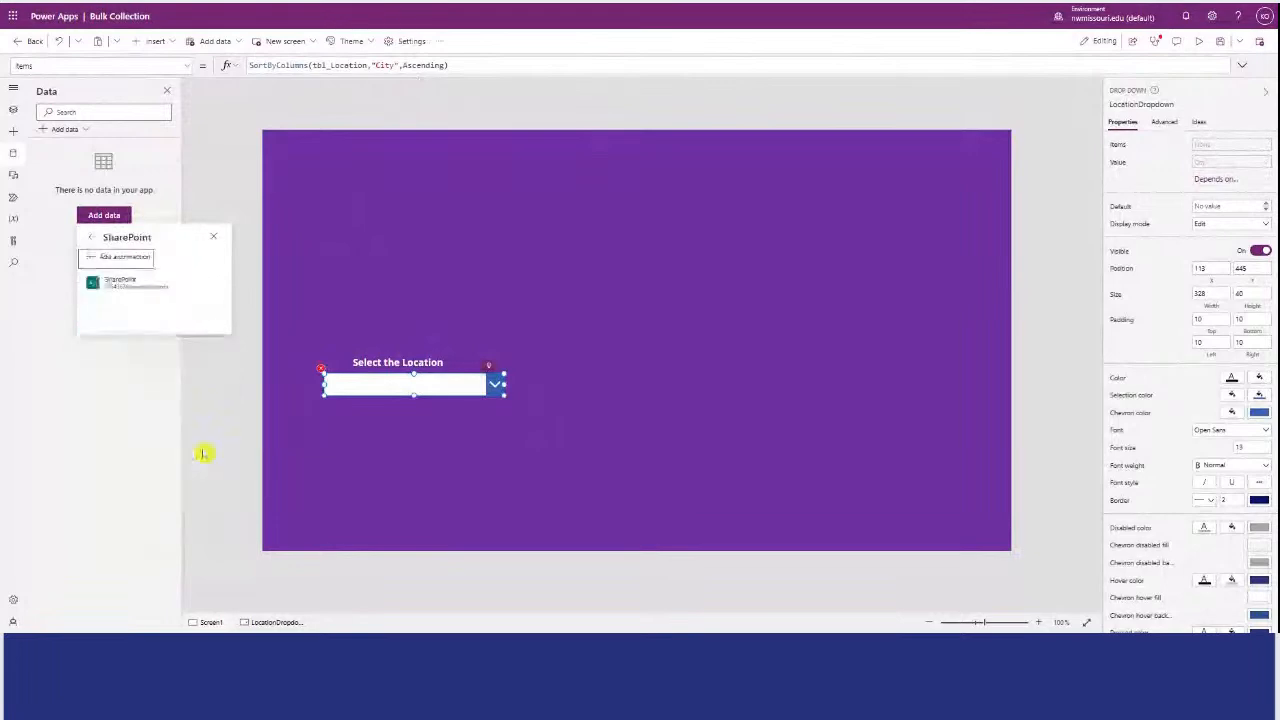
{"action": "left_click", "coordinate": [122, 262]}
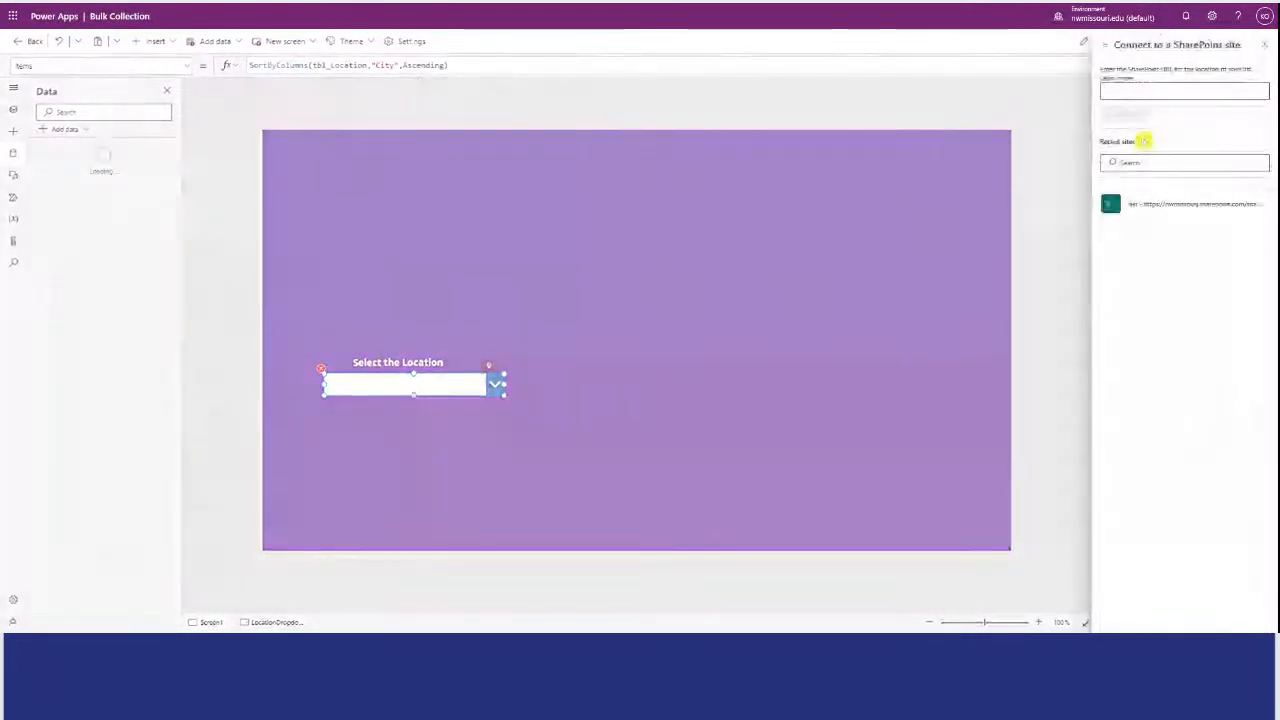
{"action": "left_click", "coordinate": [1162, 205]}
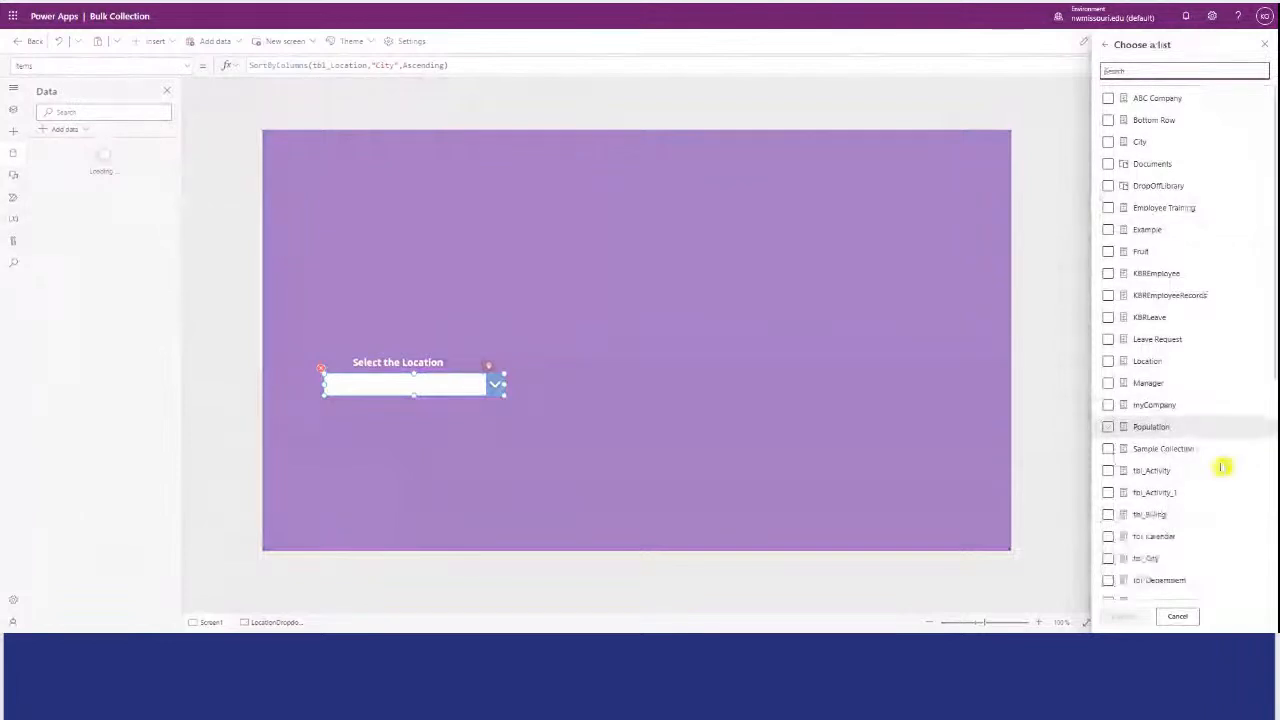
Choose only the tbl_Location list and connect it to the app.
{"action": "left_click", "coordinate": [1191, 547]}
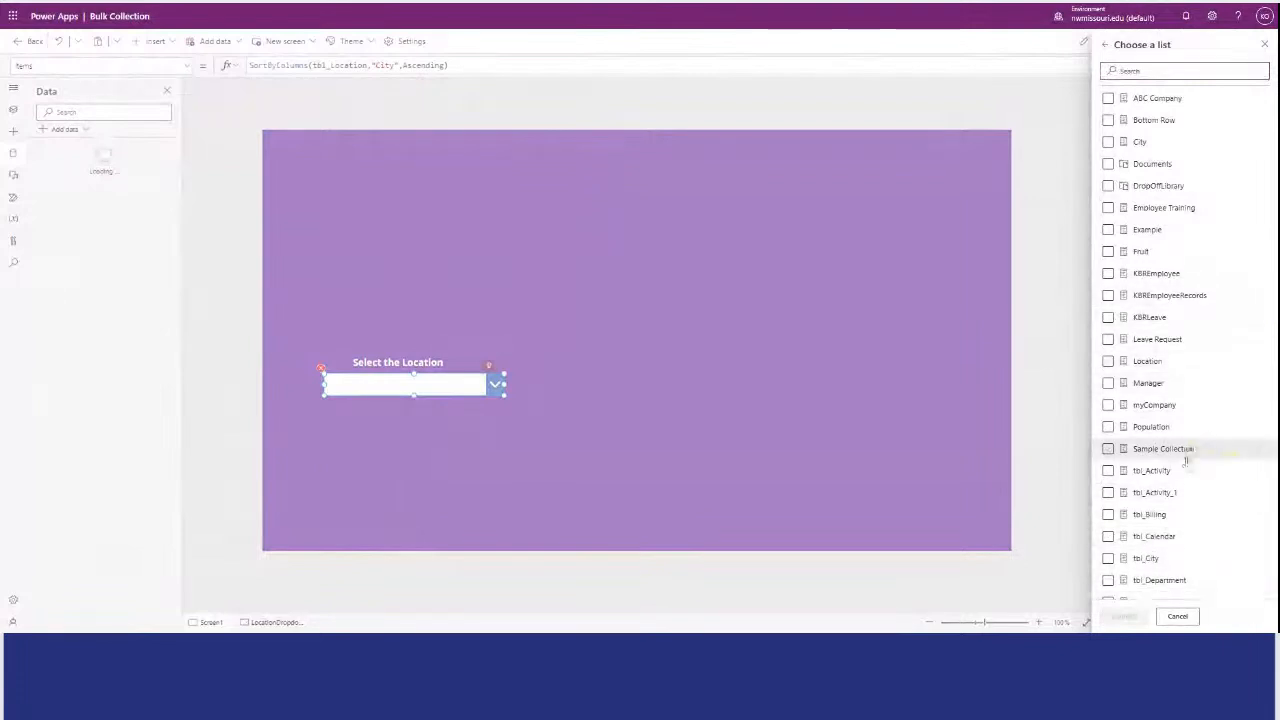
{"action": "left_click", "coordinate": [1107, 559]}
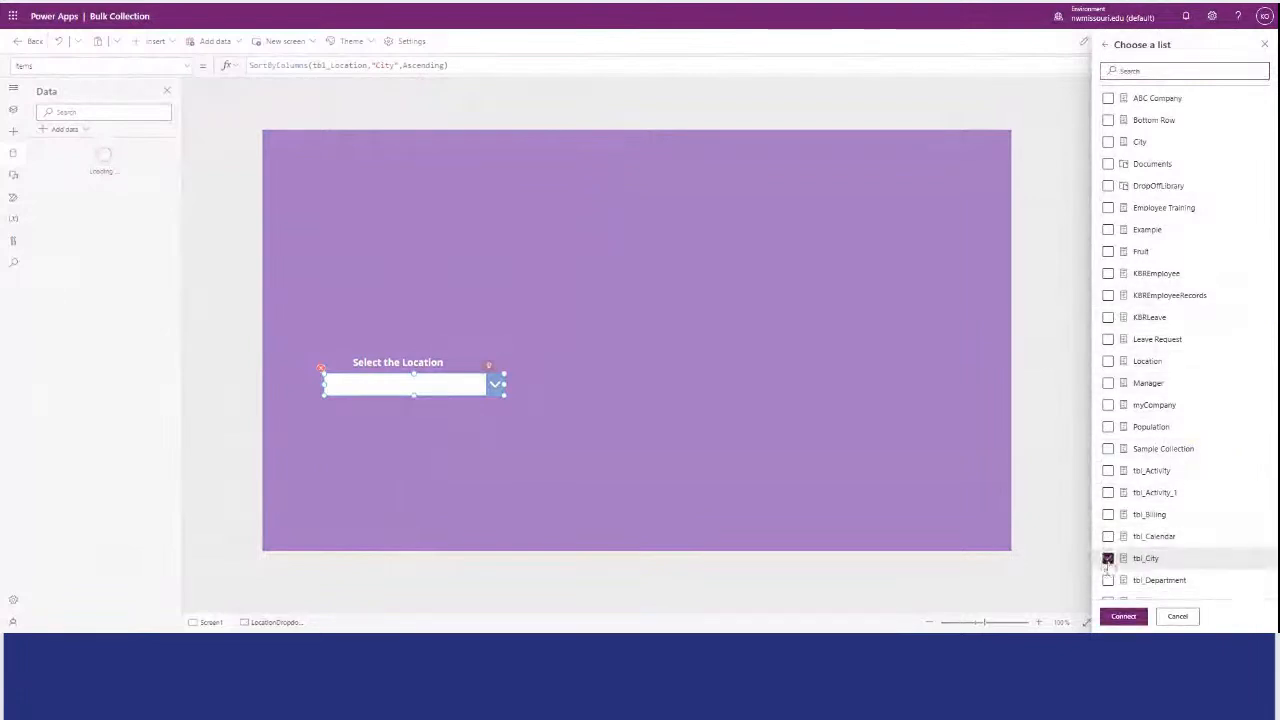
{"action": "left_click", "coordinate": [1107, 559]}
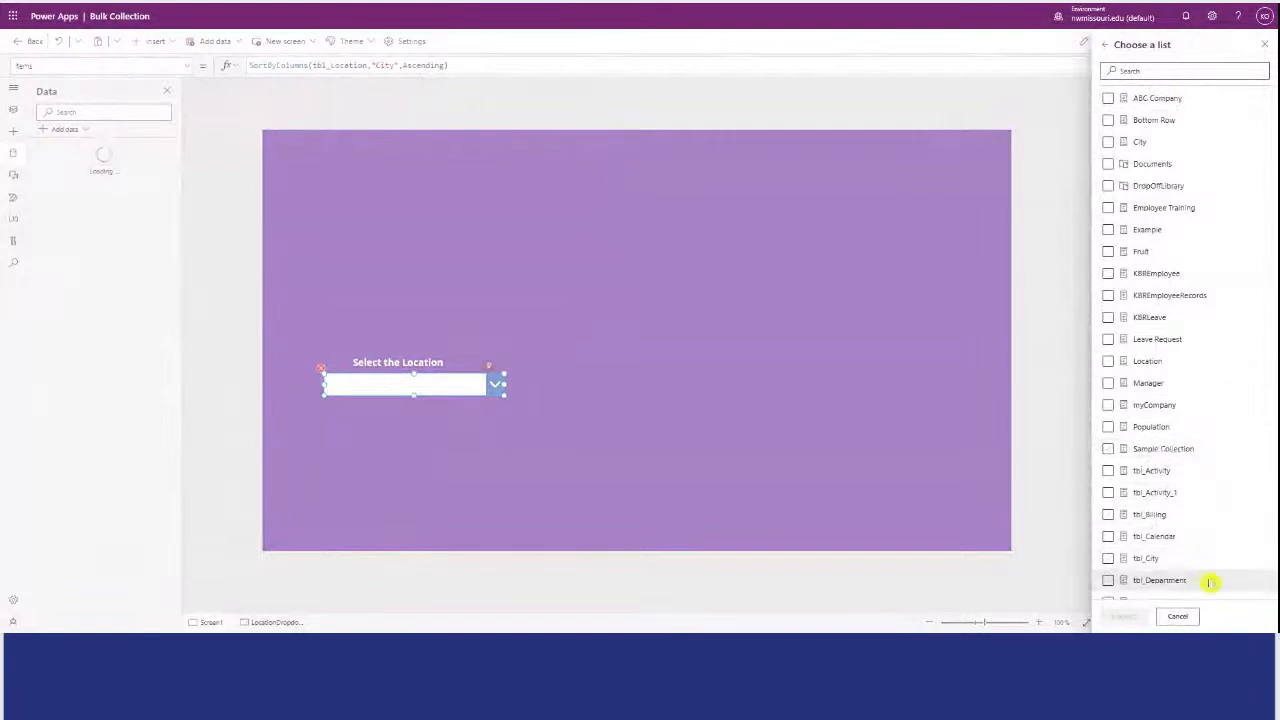
{"action": "left_click", "coordinate": [1107, 582]}
{"action": "scroll", "coordinate": [1105, 585], "scroll_direction": "down", "scroll_amount": 3}
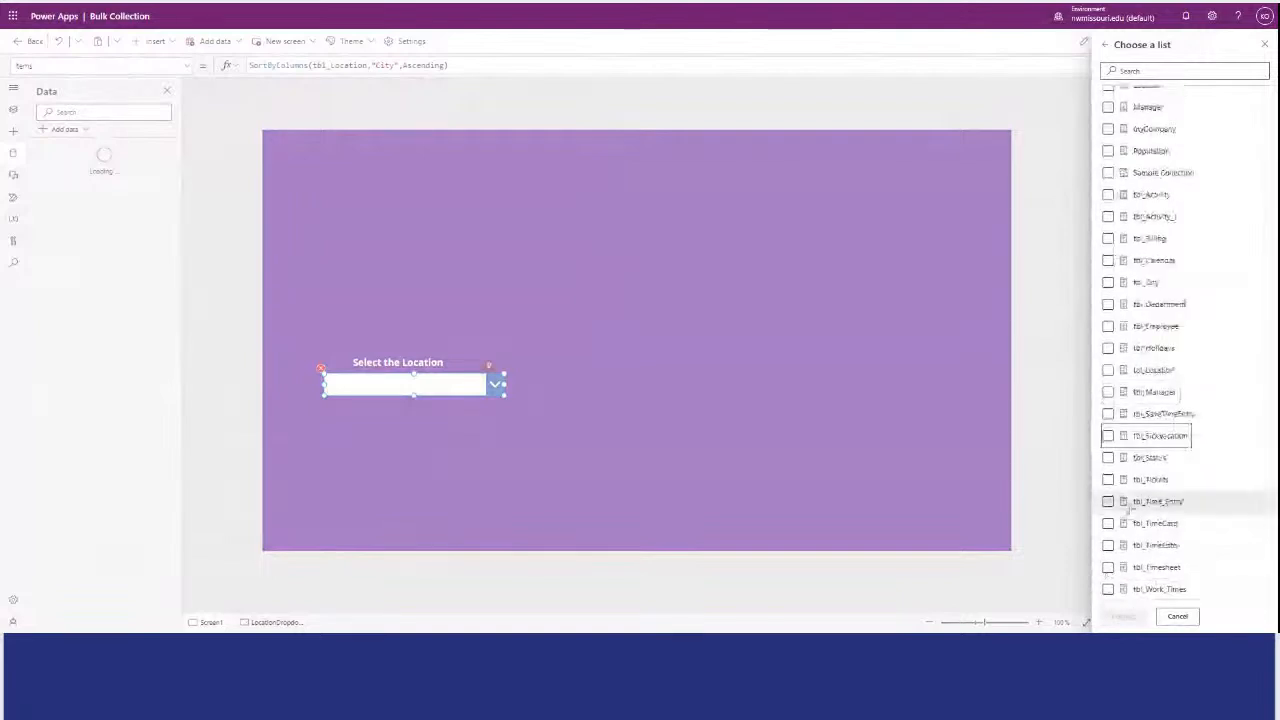
{"action": "left_click", "coordinate": [1108, 370]}
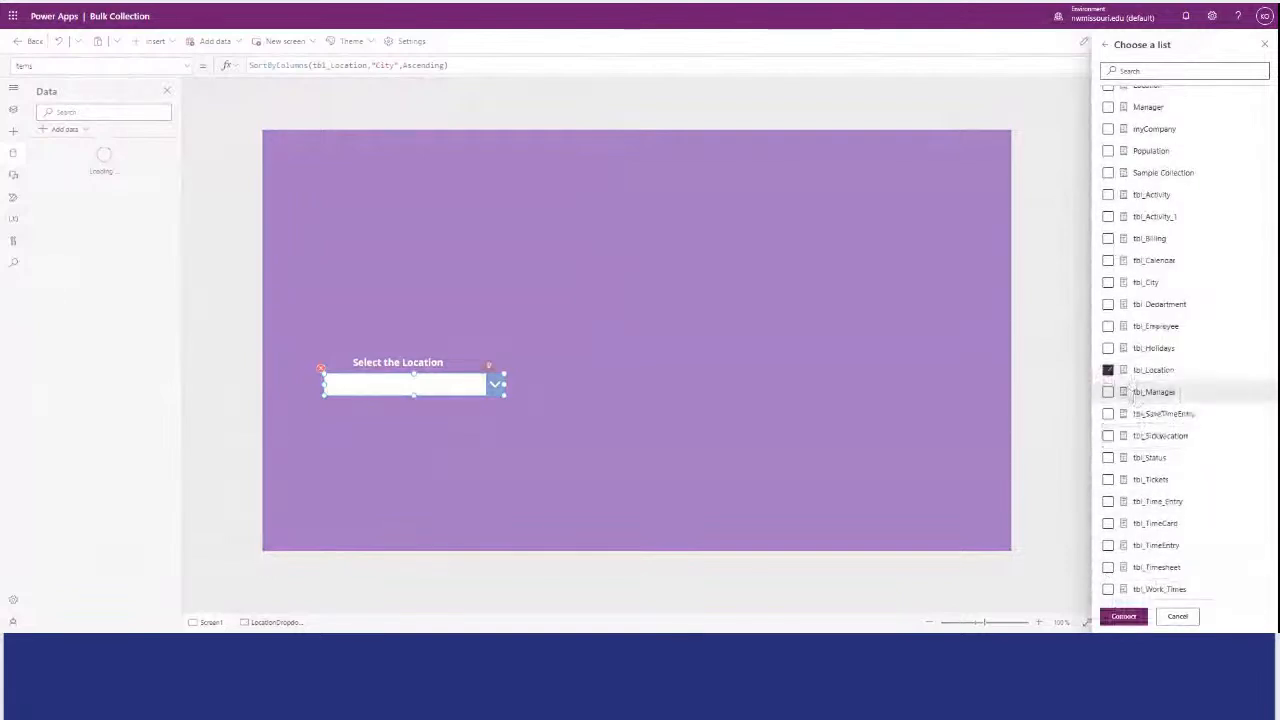
{"action": "left_click", "coordinate": [1118, 617]}
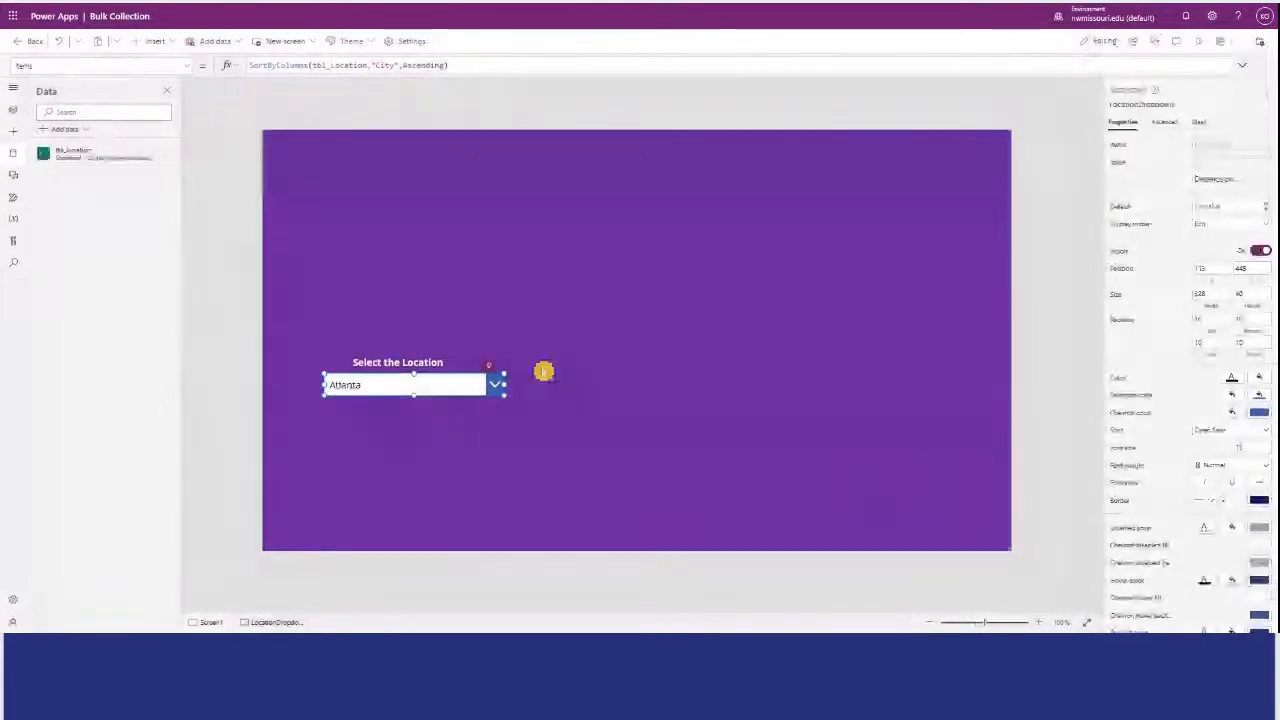
Move the label and drop-down up together, with the drop-down at about X 75, Y 285, and narrow the label.
{"action": "left_click_drag", "start_coordinate": [391, 353], "coordinate": [369, 291]}
{"action": "left_click", "coordinate": [504, 266]}
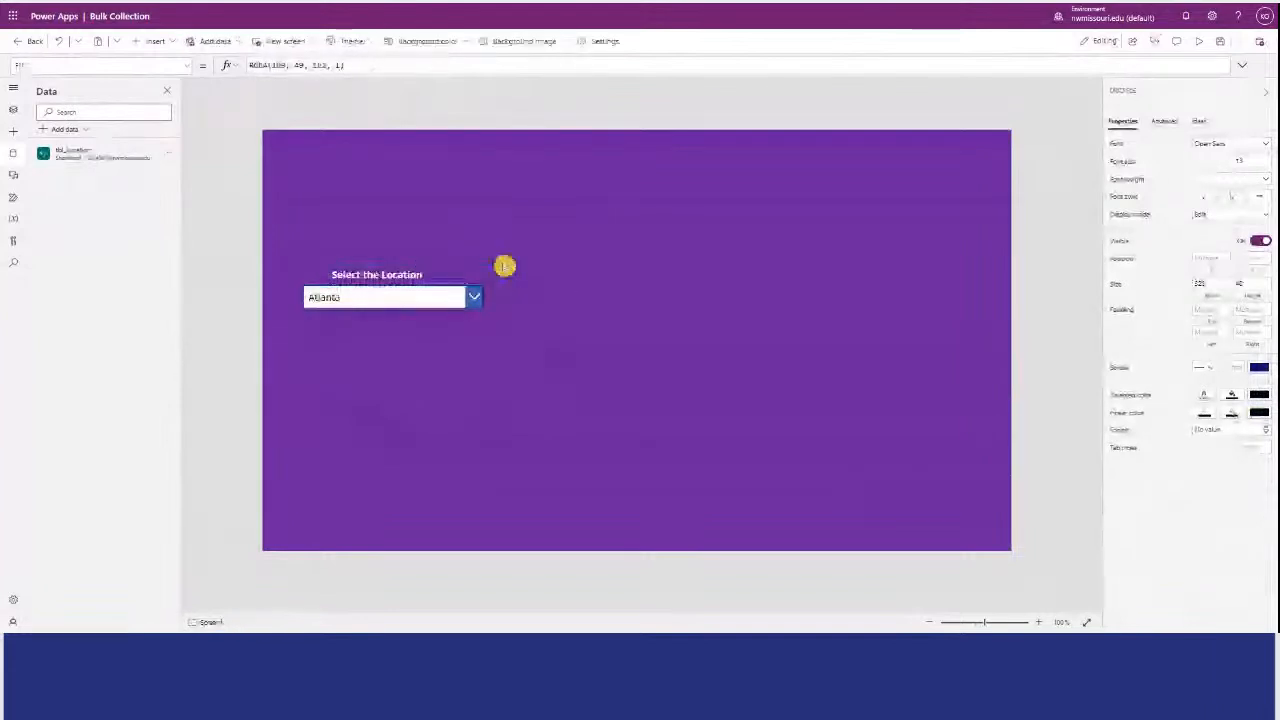
{"action": "left_click", "coordinate": [506, 272]}
{"action": "left_click_drag", "start_coordinate": [506, 272], "coordinate": [469, 274]}
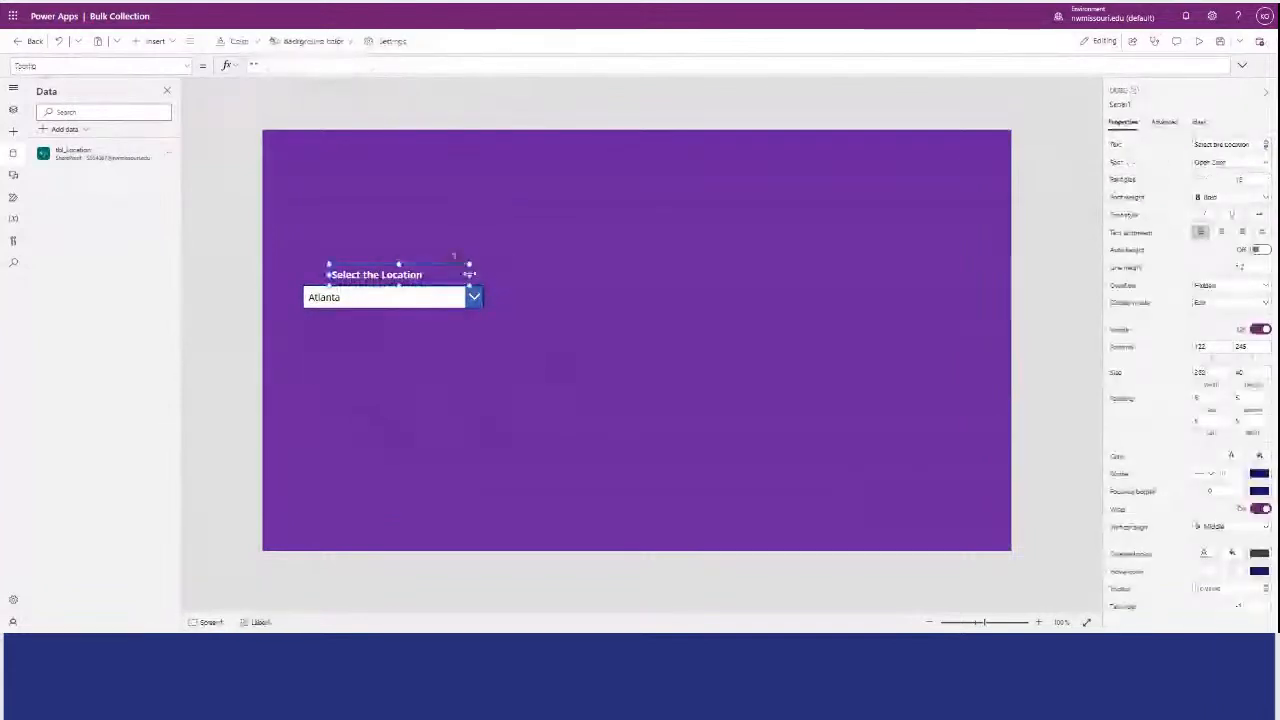
{"action": "left_click", "coordinate": [543, 309]}
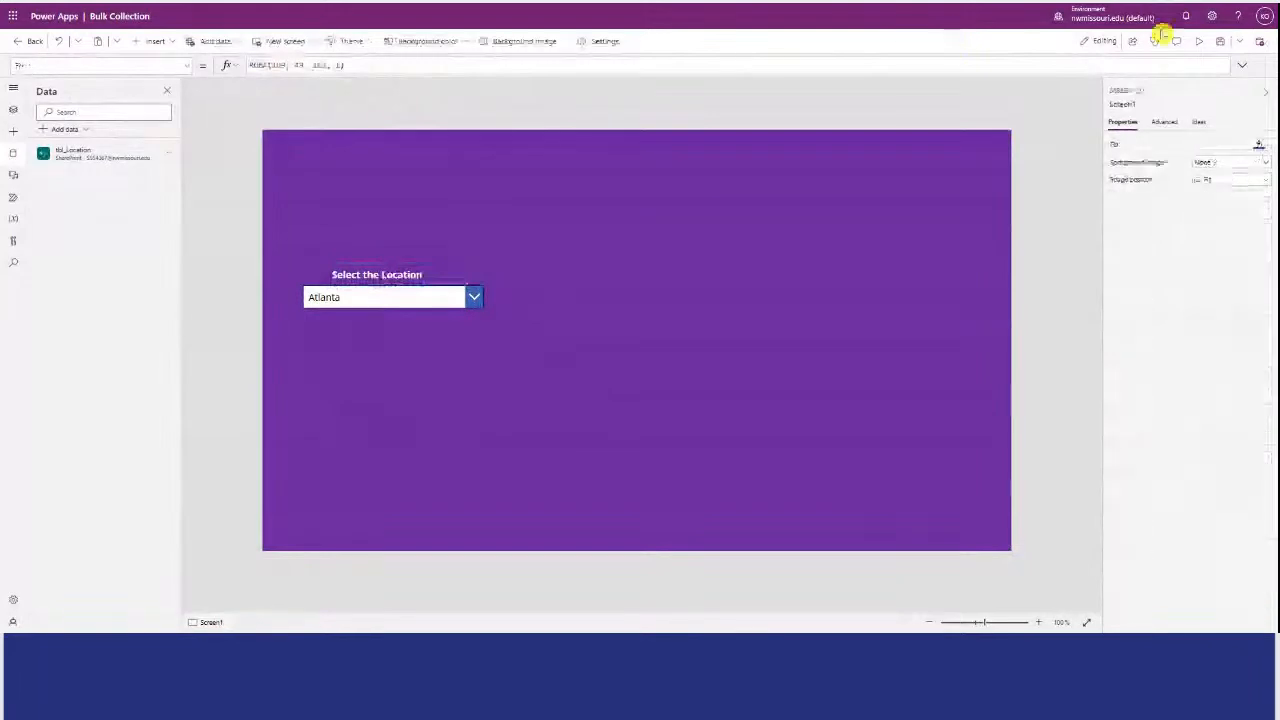
Preview the app, look through the location drop-down's options, and close the preview.
{"action": "left_click", "coordinate": [1197, 41]}
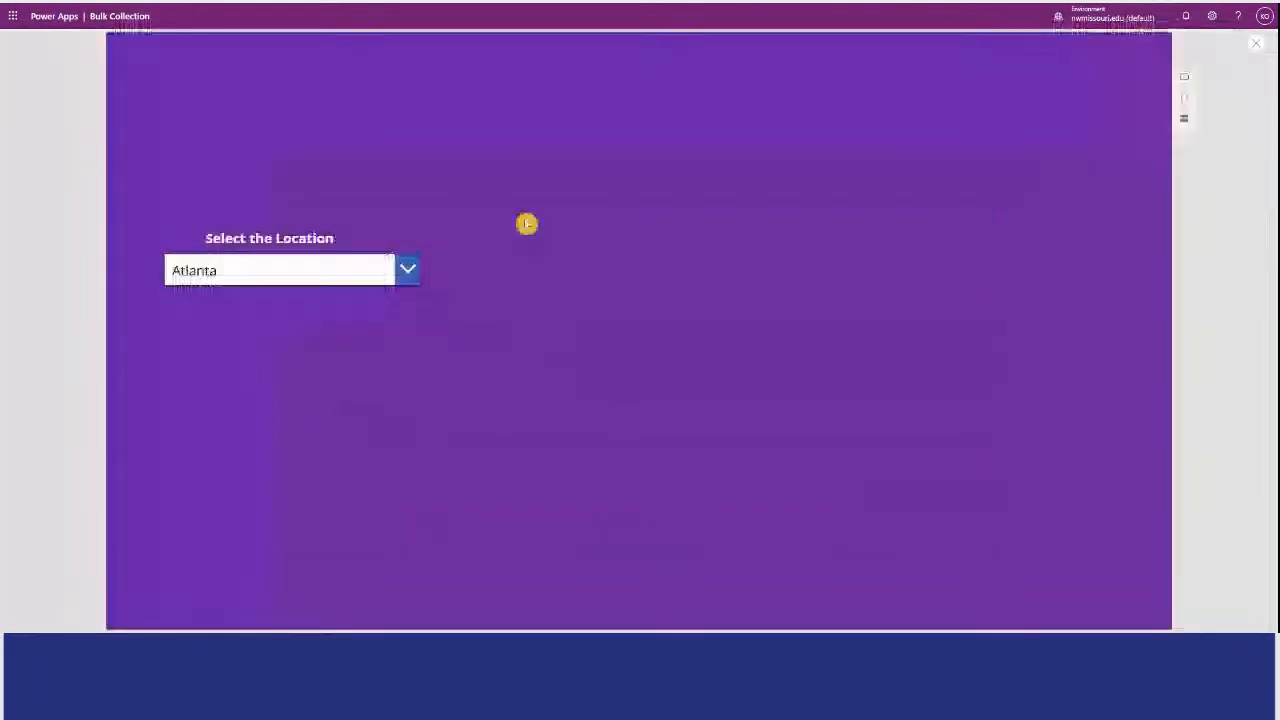
{"action": "left_click", "coordinate": [408, 268]}
{"action": "left_click_drag", "start_coordinate": [417, 343], "coordinate": [401, 307]}
{"action": "left_click", "coordinate": [640, 290]}
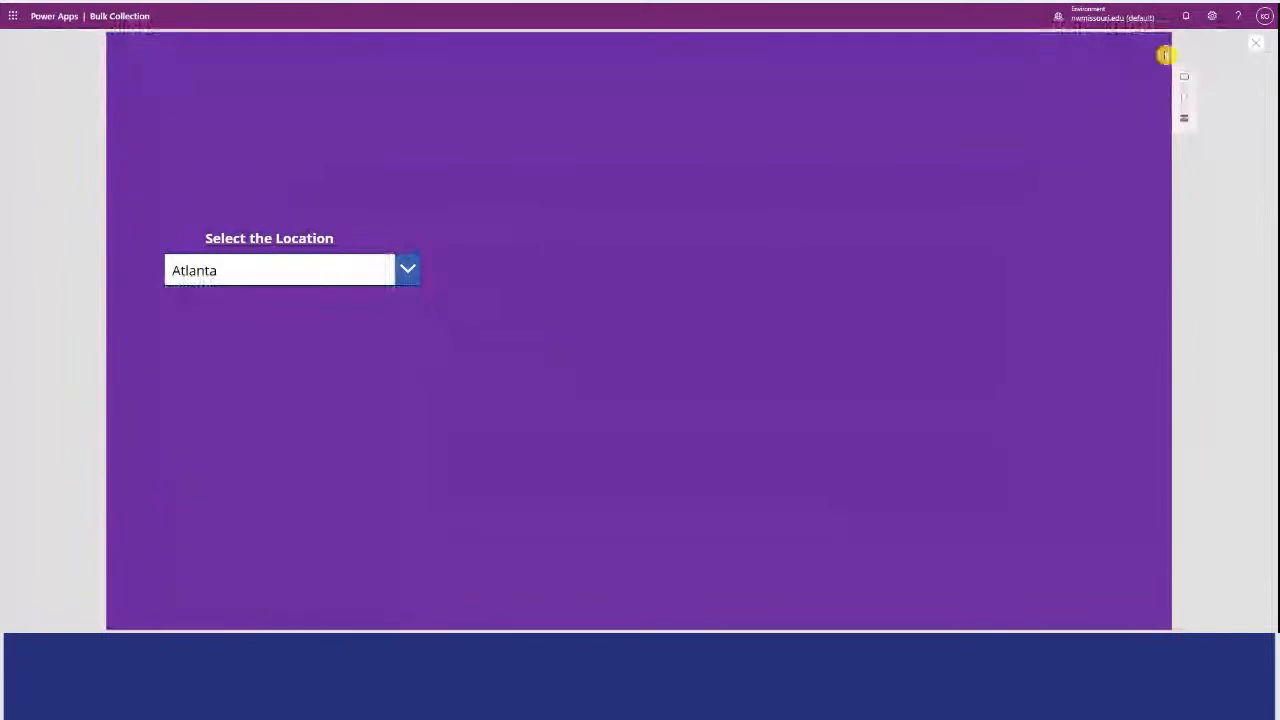
{"action": "left_click", "coordinate": [1256, 43]}
Show the Items formula of the location drop-down.
{"action": "left_click", "coordinate": [349, 297]}
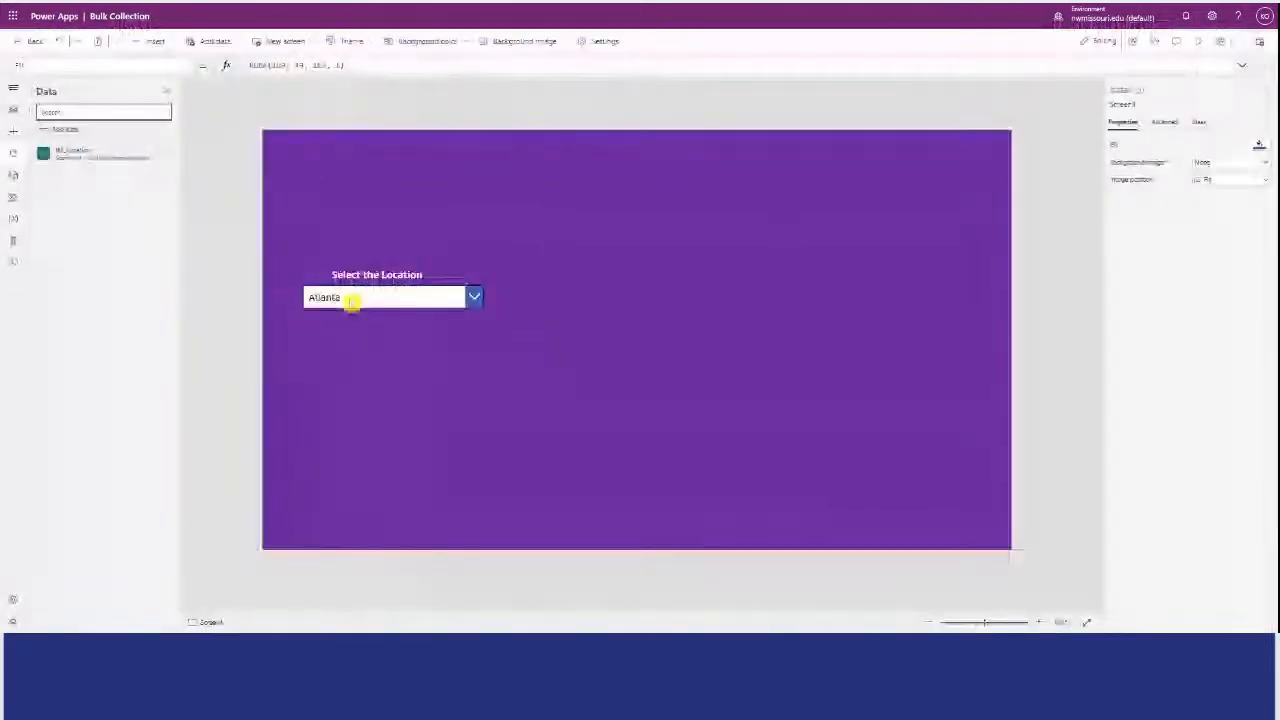
{"action": "left_click", "coordinate": [120, 66]}
{"action": "scroll", "coordinate": [178, 213], "scroll_direction": "up", "scroll_amount": 3}
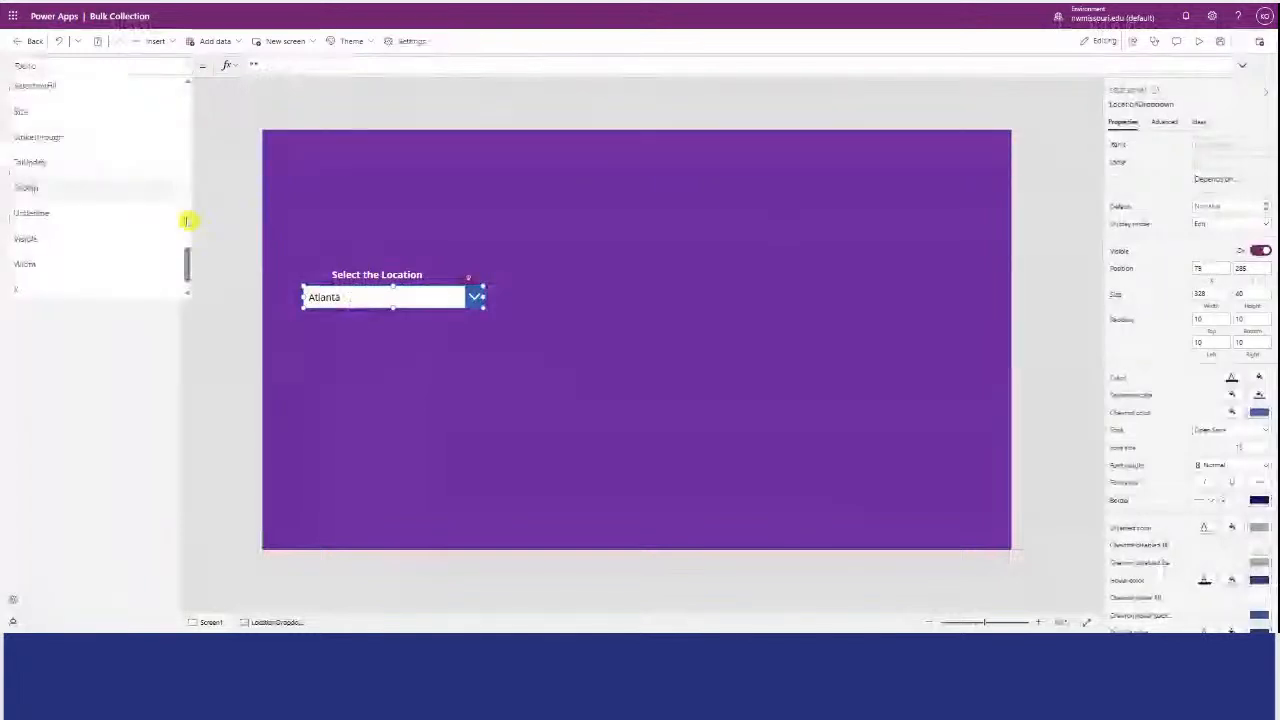
{"action": "scroll", "coordinate": [178, 205], "scroll_direction": "up", "scroll_amount": 2}
{"action": "left_click", "coordinate": [135, 179]}
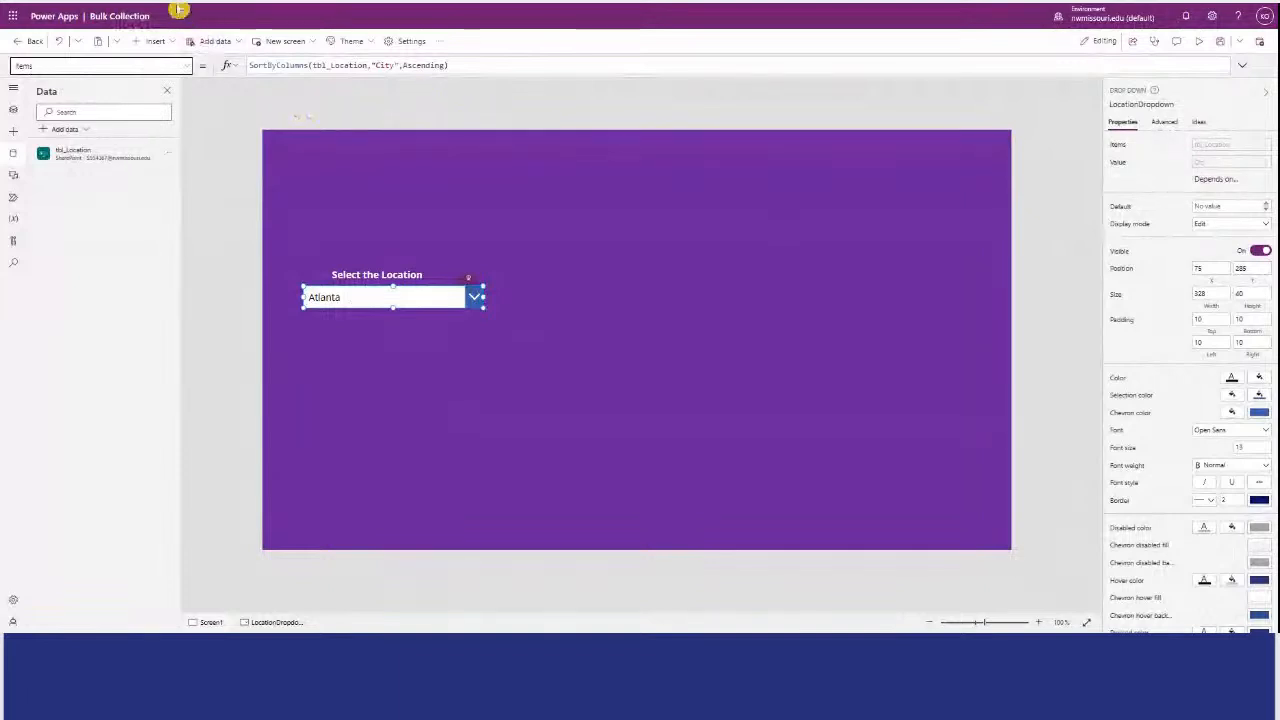
{"action": "left_click", "coordinate": [179, 10]}
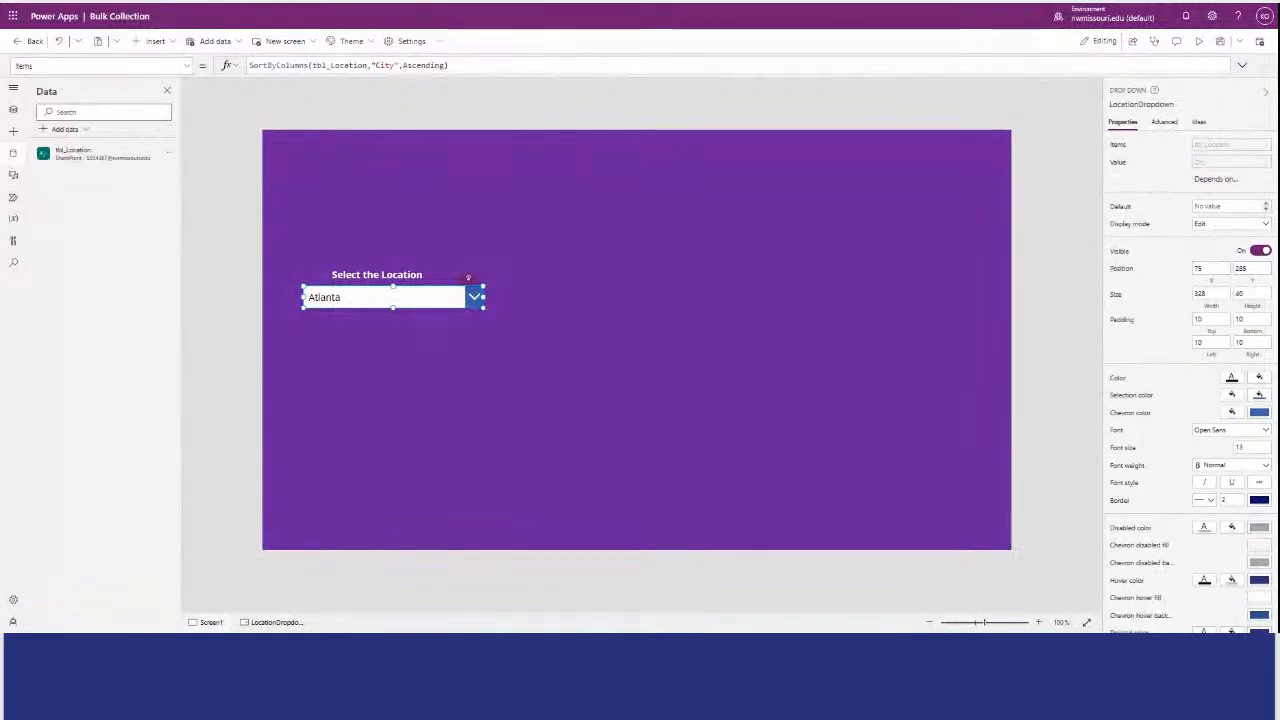
{"action": "key", "text": "alt+Tab"}
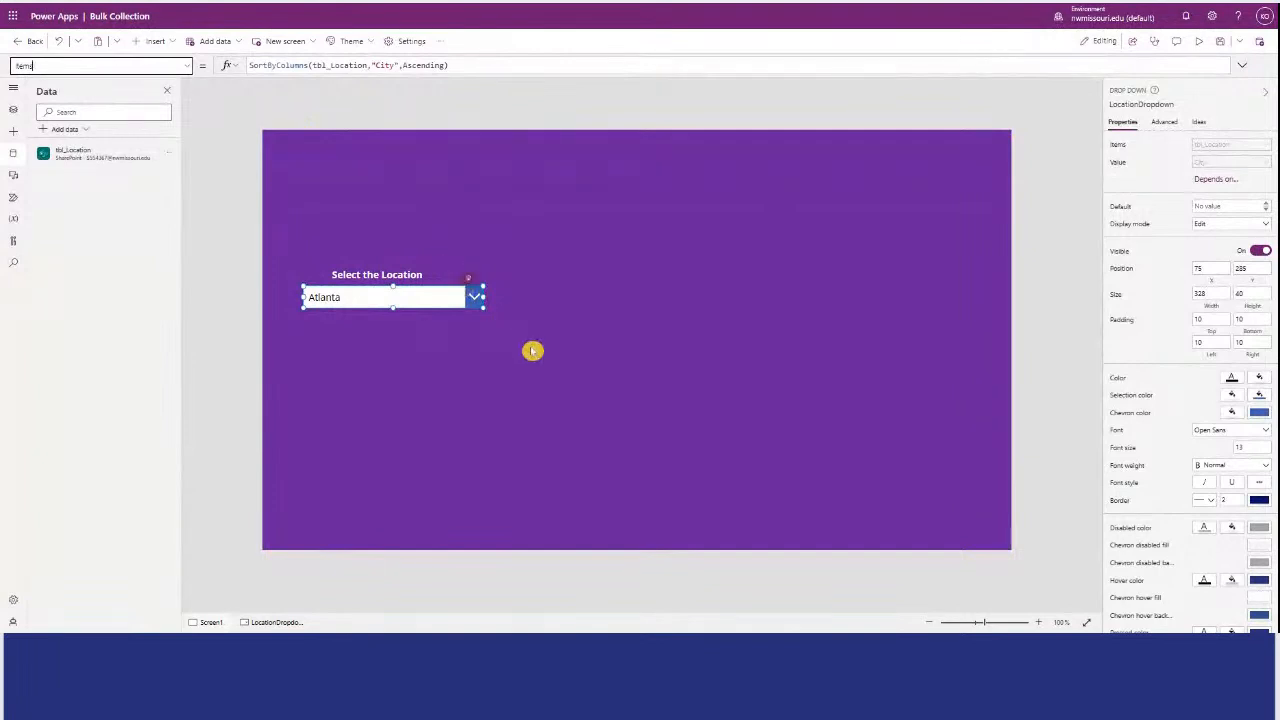
Insert a combo box on the screen and dismiss its data source picker without choosing a source.
{"action": "left_click", "coordinate": [375, 200]}
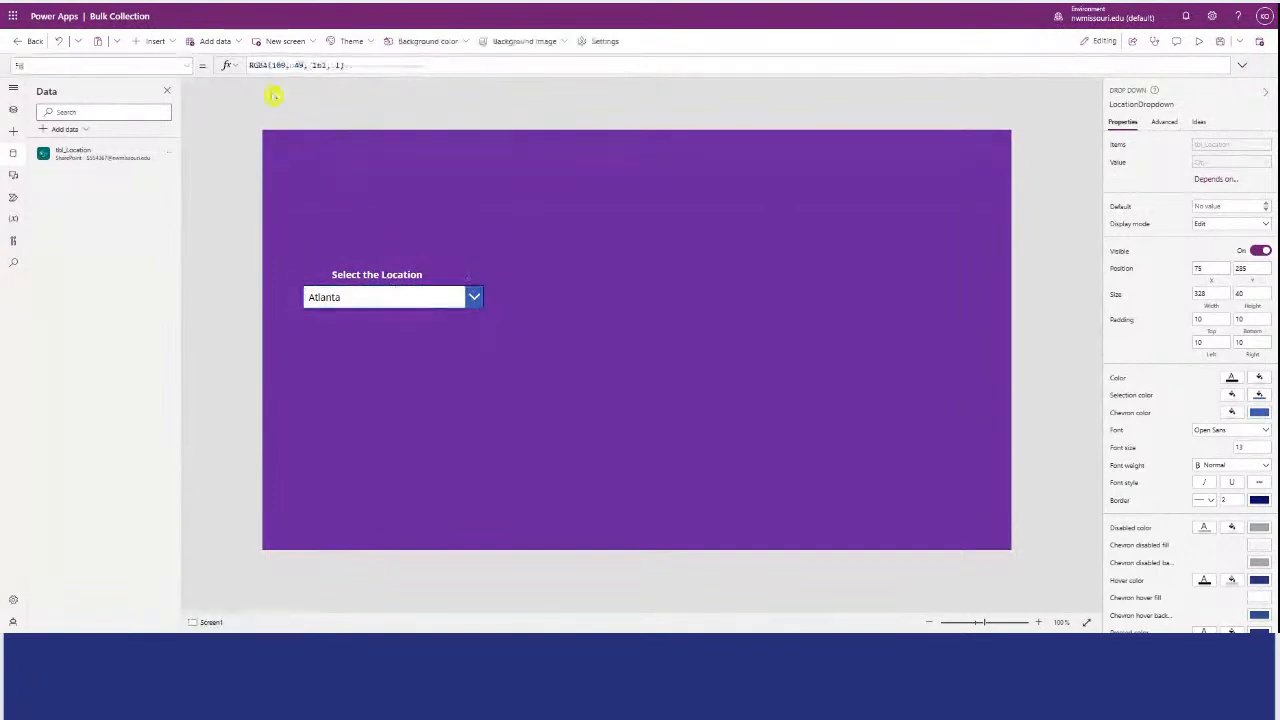
{"action": "left_click", "coordinate": [170, 41]}
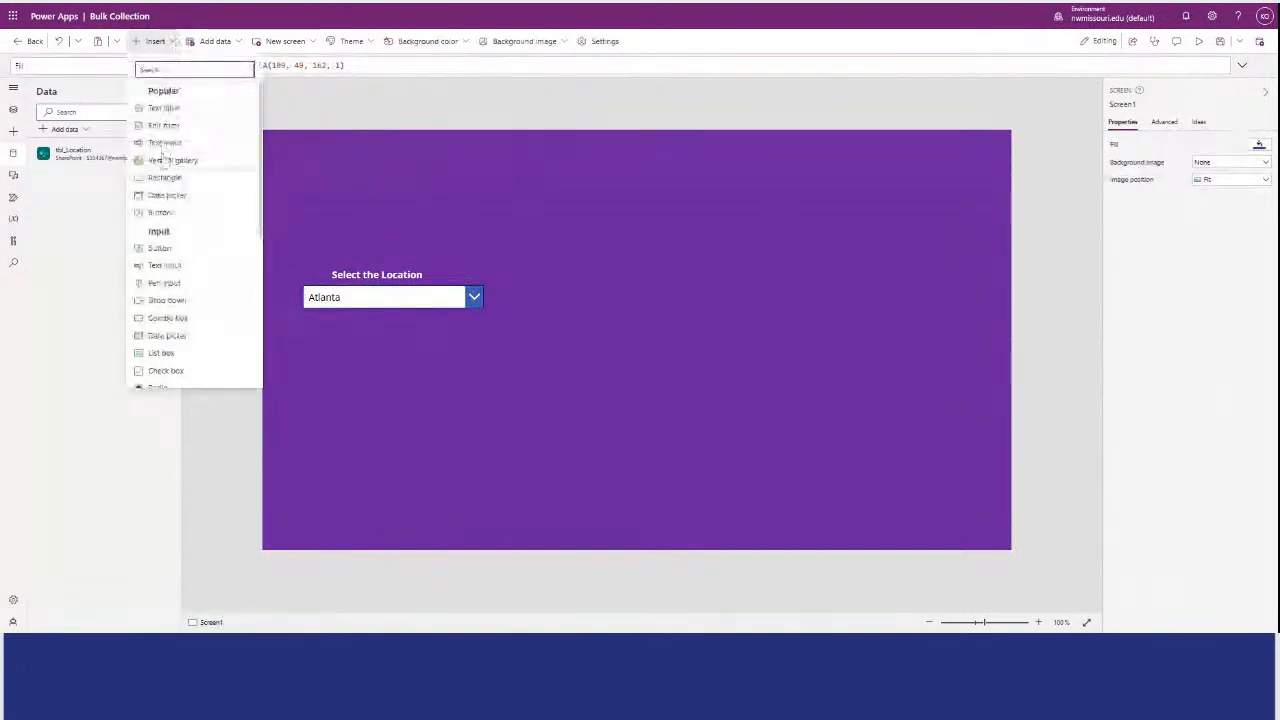
{"action": "left_click", "coordinate": [175, 318]}
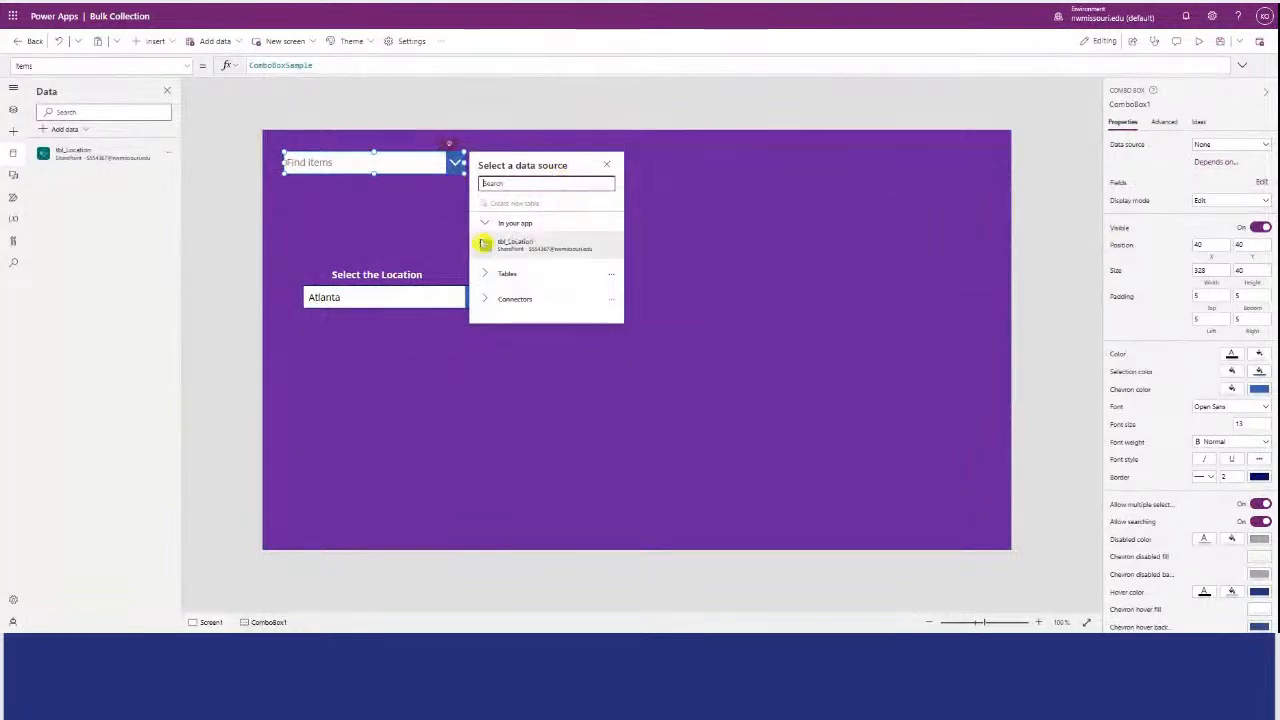
{"action": "left_click", "coordinate": [489, 299]}
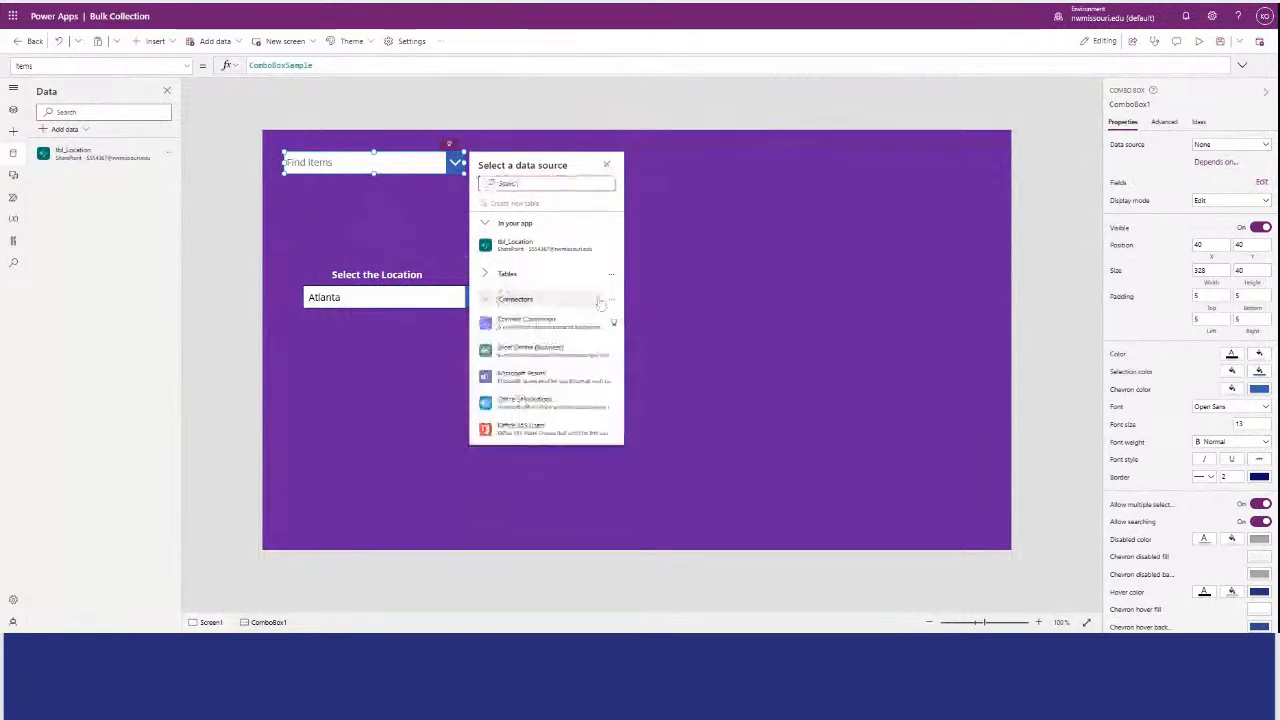
{"action": "left_click_drag", "start_coordinate": [622, 263], "coordinate": [633, 331]}
{"action": "left_click", "coordinate": [634, 331]}
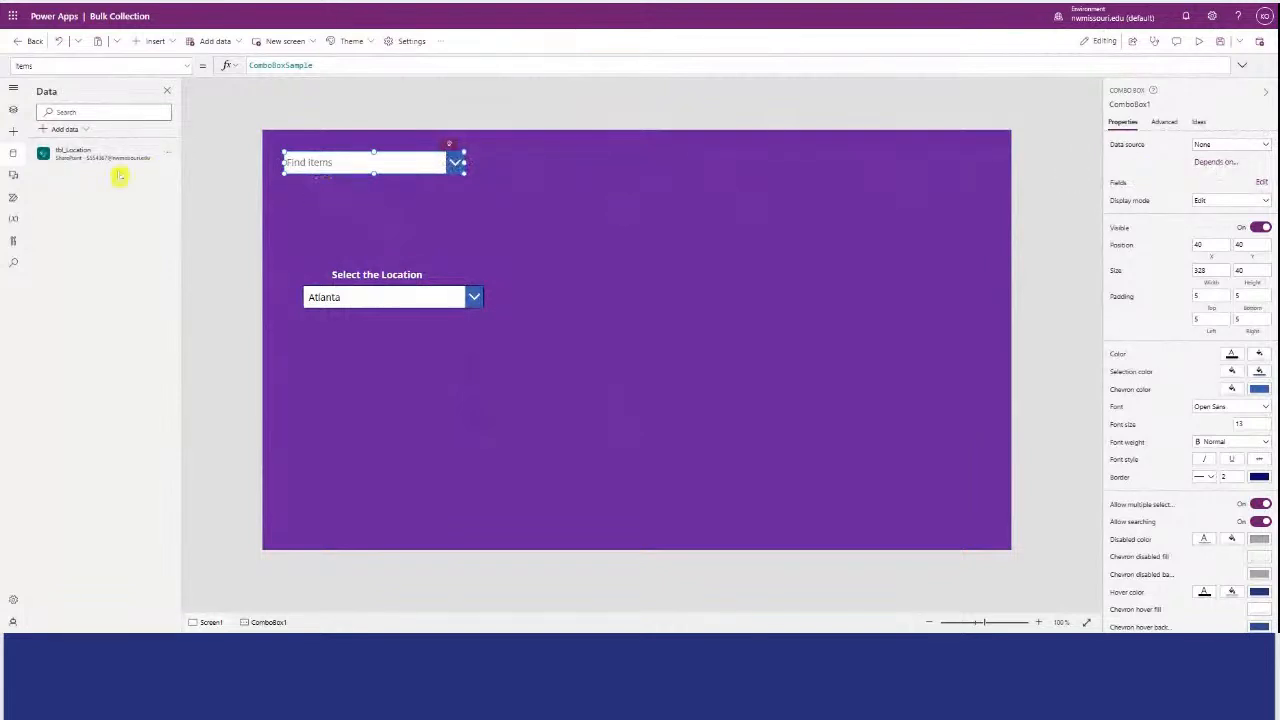
Add the ABC Company SharePoint list to the app as a data source using the existing SharePoint connection.
{"action": "left_click", "coordinate": [13, 133]}
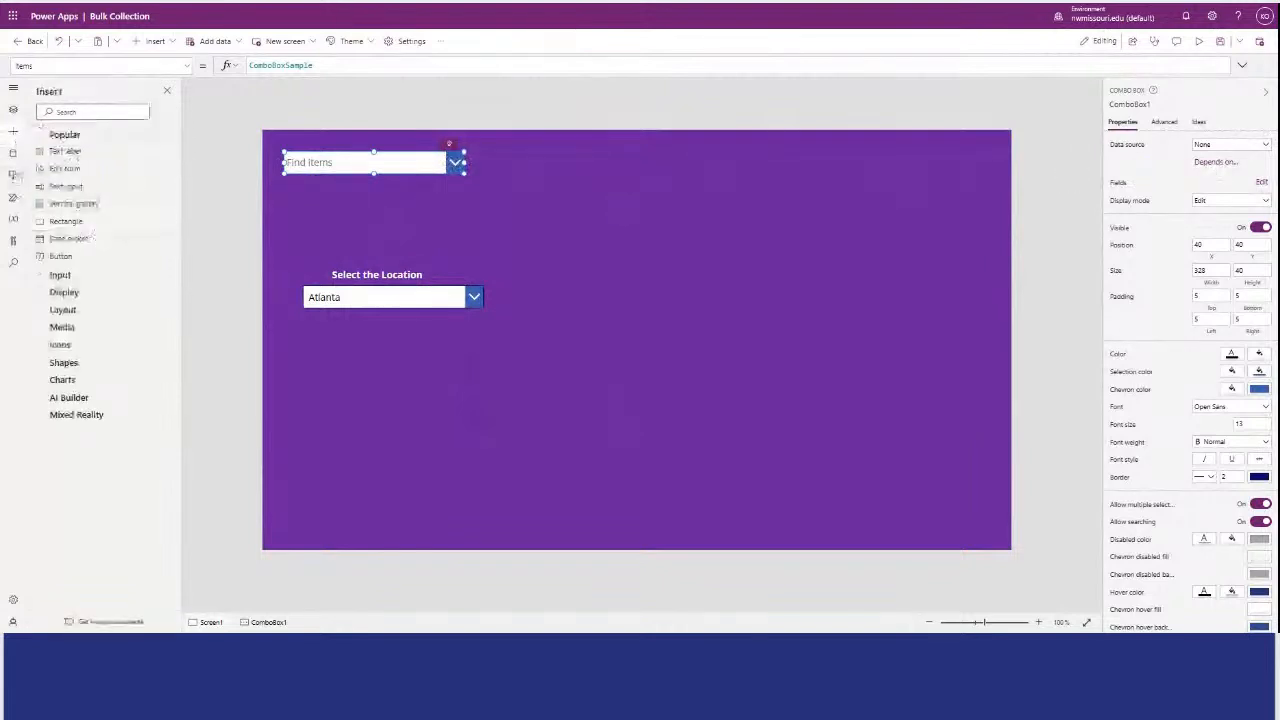
{"action": "left_click", "coordinate": [13, 153]}
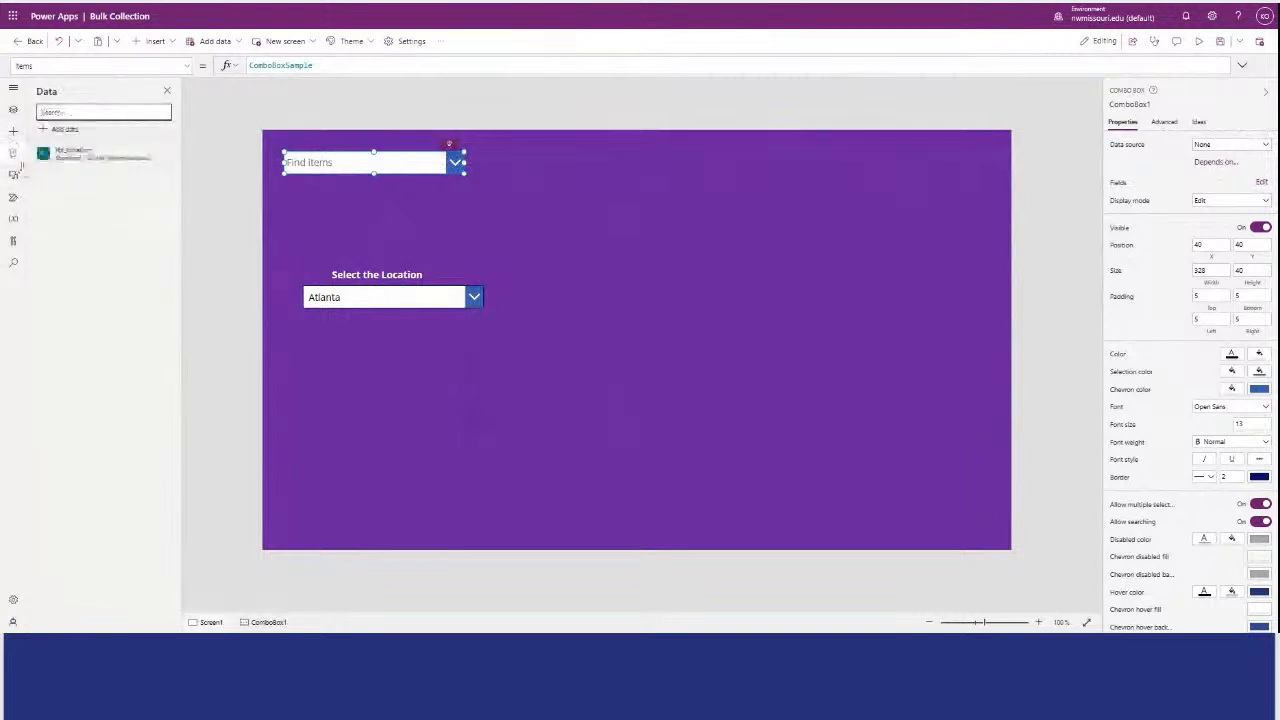
{"action": "left_click", "coordinate": [64, 129]}
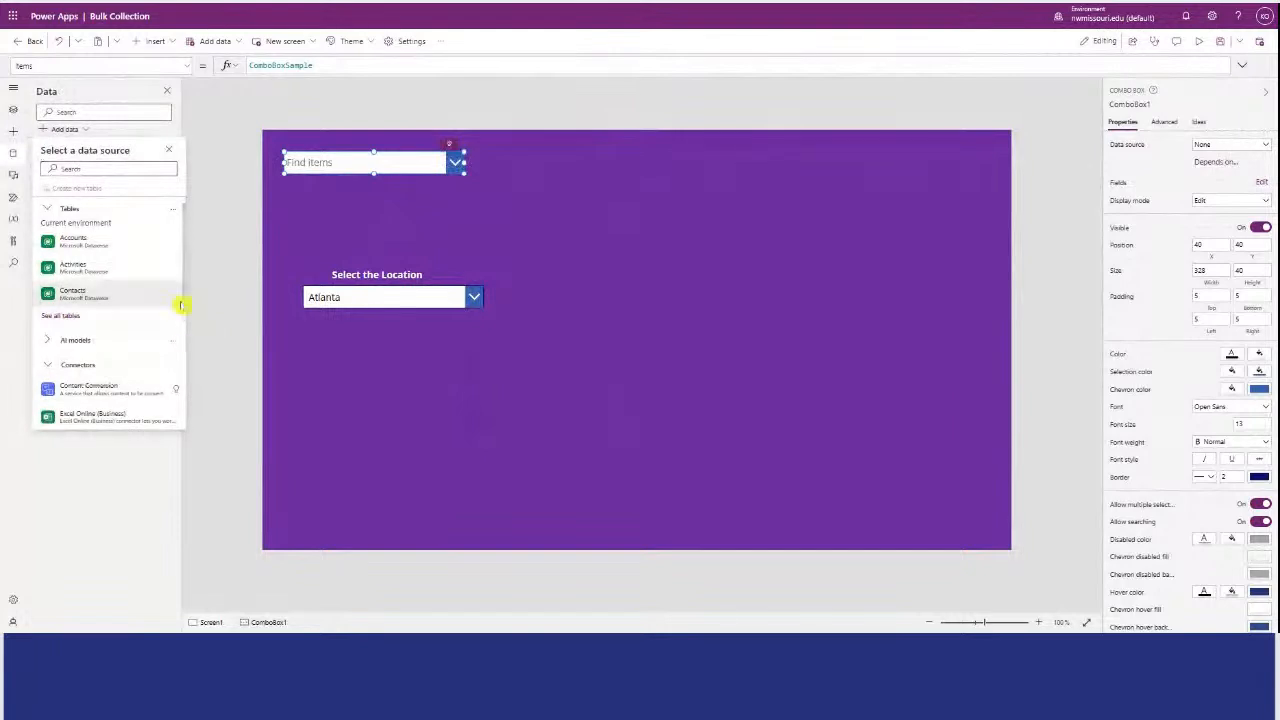
{"action": "left_click_drag", "start_coordinate": [183, 313], "coordinate": [166, 409]}
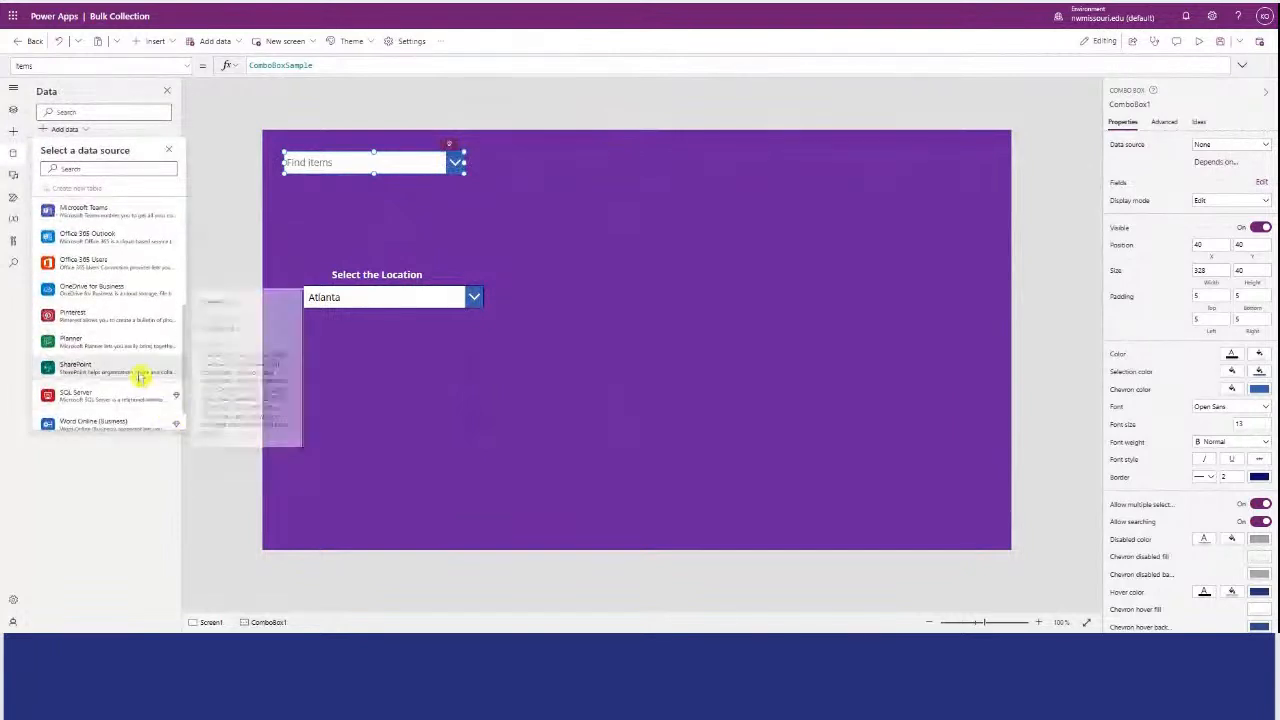
{"action": "left_click", "coordinate": [136, 372]}
{"action": "left_click", "coordinate": [103, 199]}
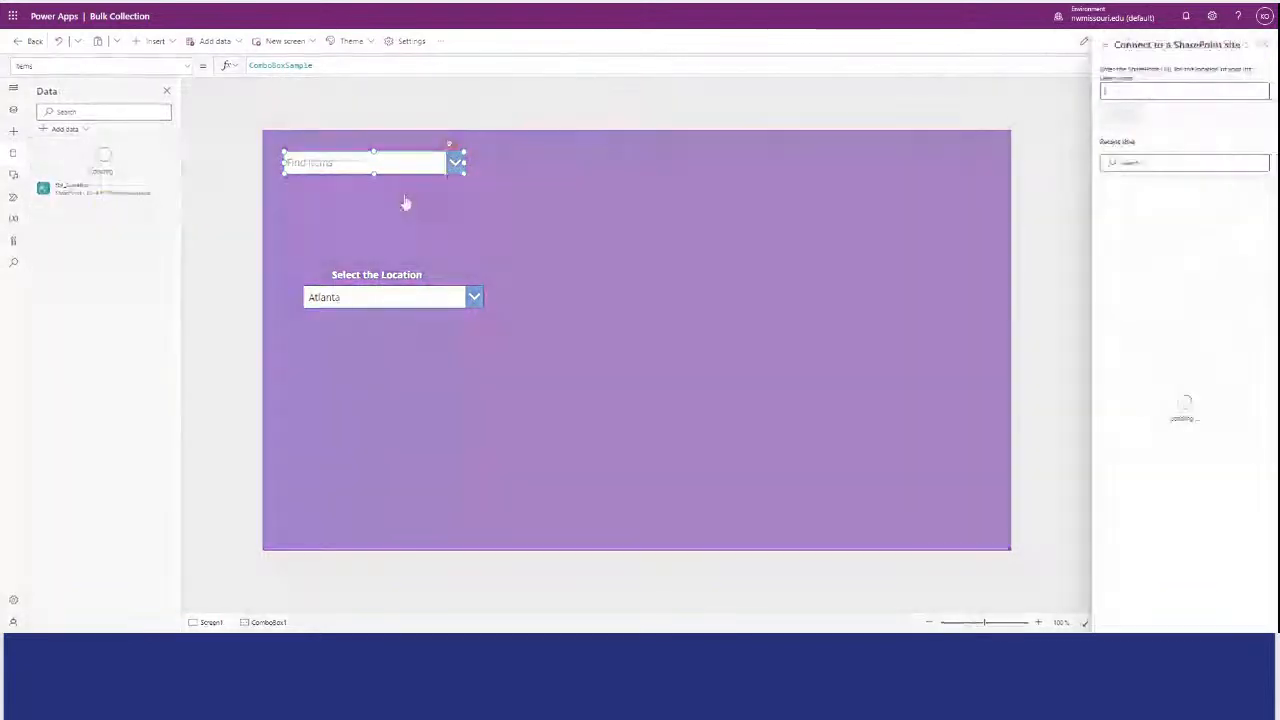
{"action": "left_click", "coordinate": [1153, 205]}
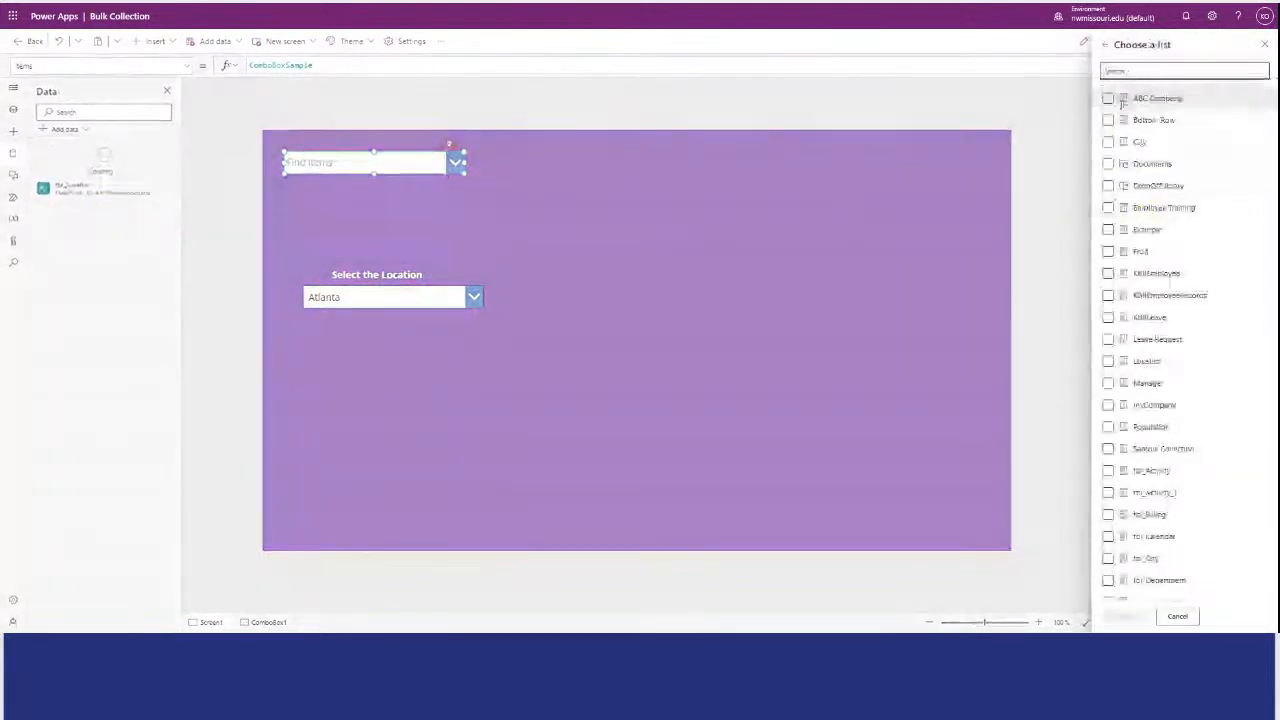
{"action": "left_click", "coordinate": [1108, 98]}
{"action": "left_click", "coordinate": [1122, 617]}
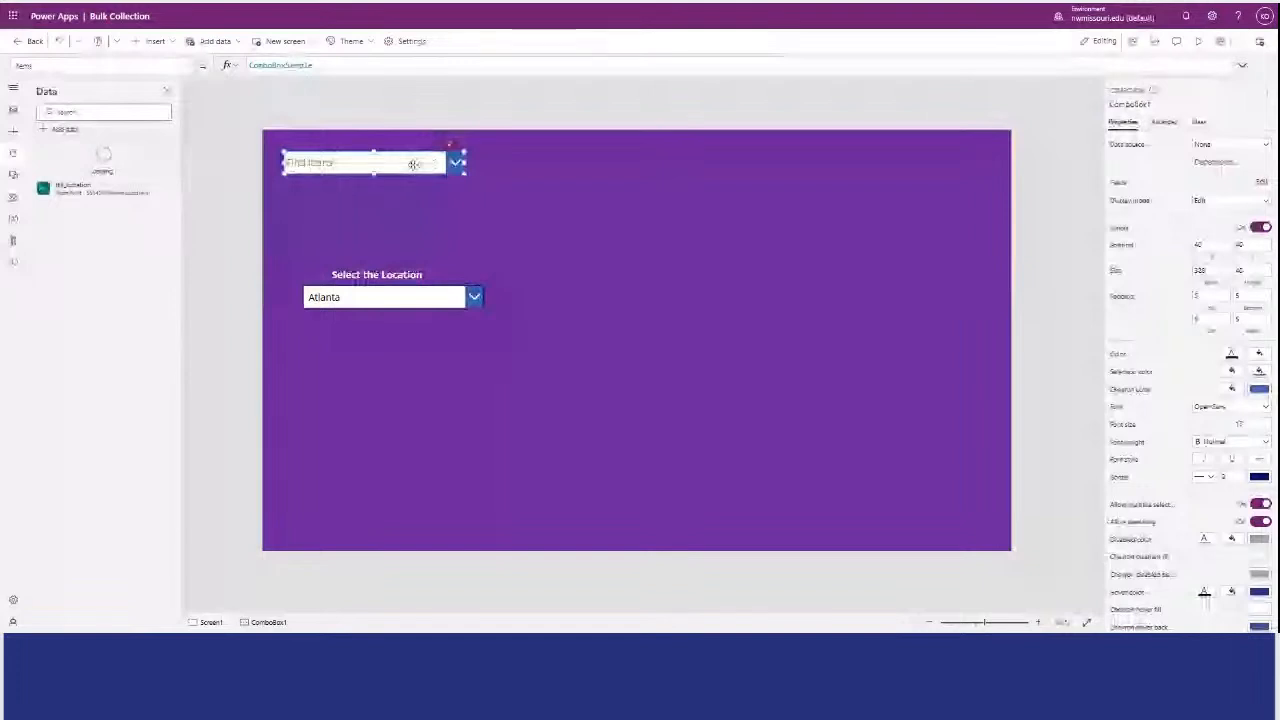
Place the combo box above the location label at about X 60, Y 108, about 343 wide, and turn off searching while keeping multiple selection.
{"action": "left_click_drag", "start_coordinate": [413, 164], "coordinate": [483, 198]}
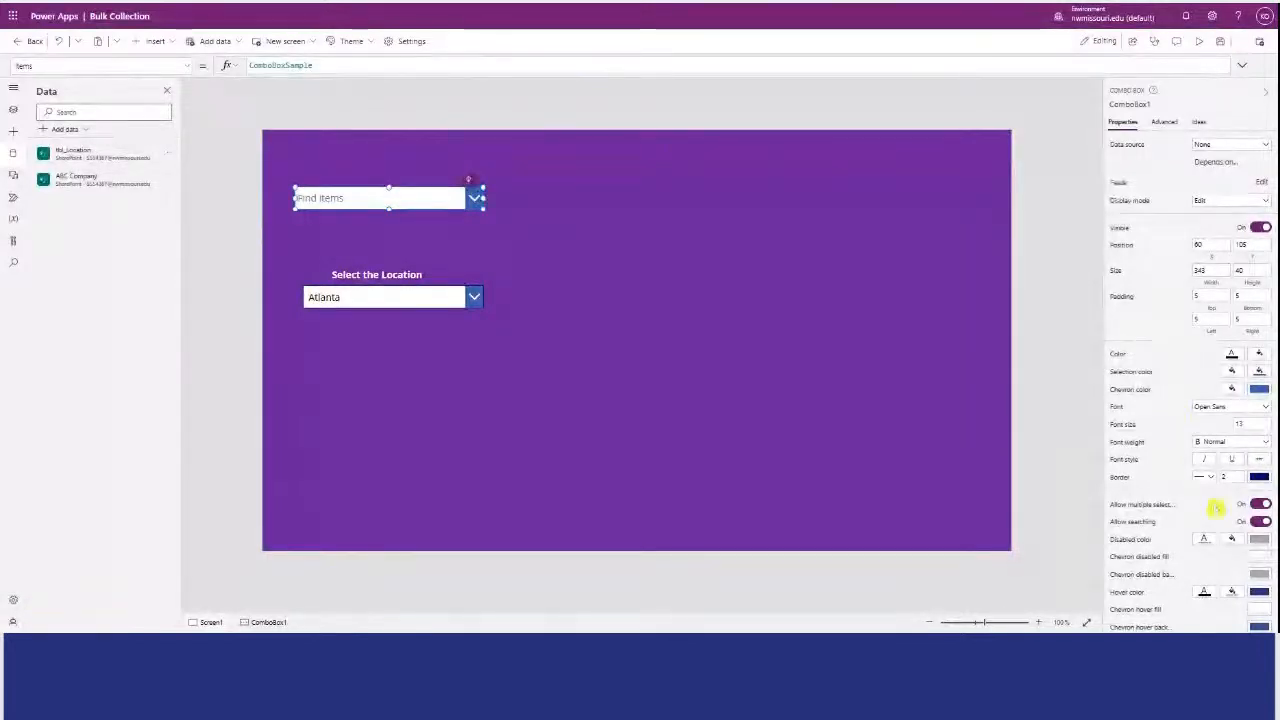
{"action": "left_click", "coordinate": [1255, 505]}
{"action": "left_click", "coordinate": [1213, 507]}
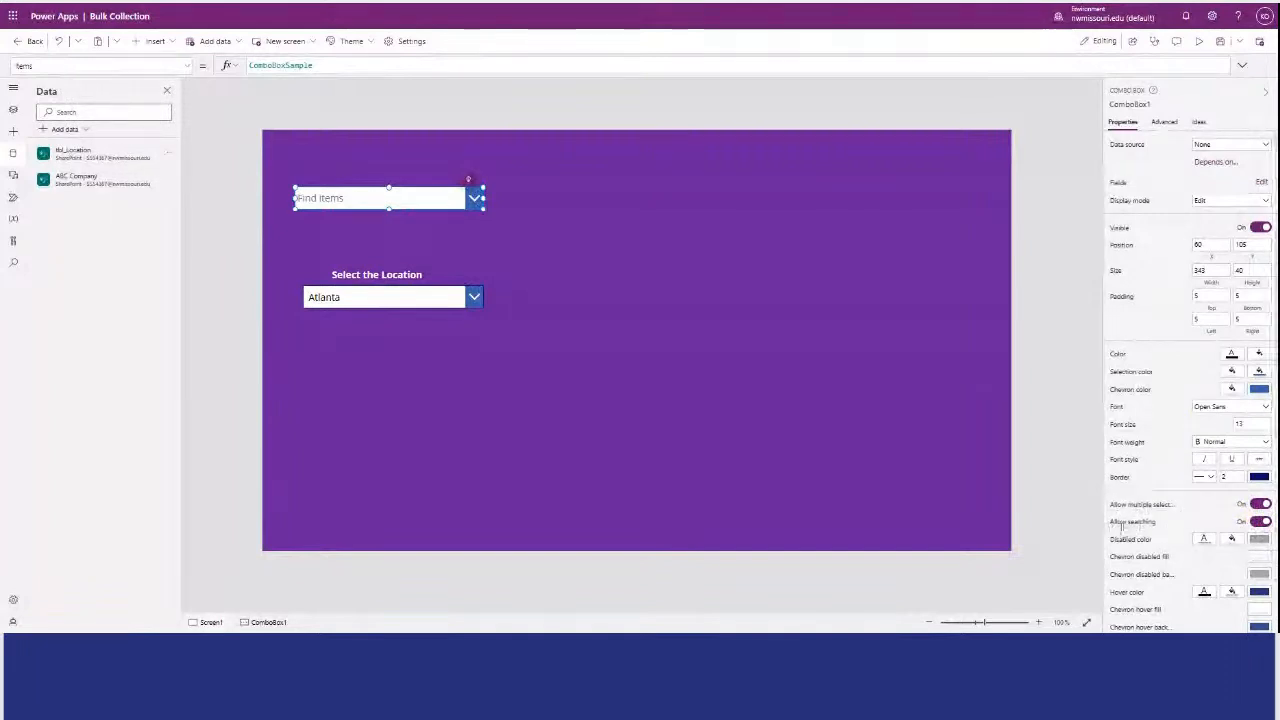
{"action": "left_click", "coordinate": [1205, 523]}
{"action": "left_click", "coordinate": [1255, 521]}
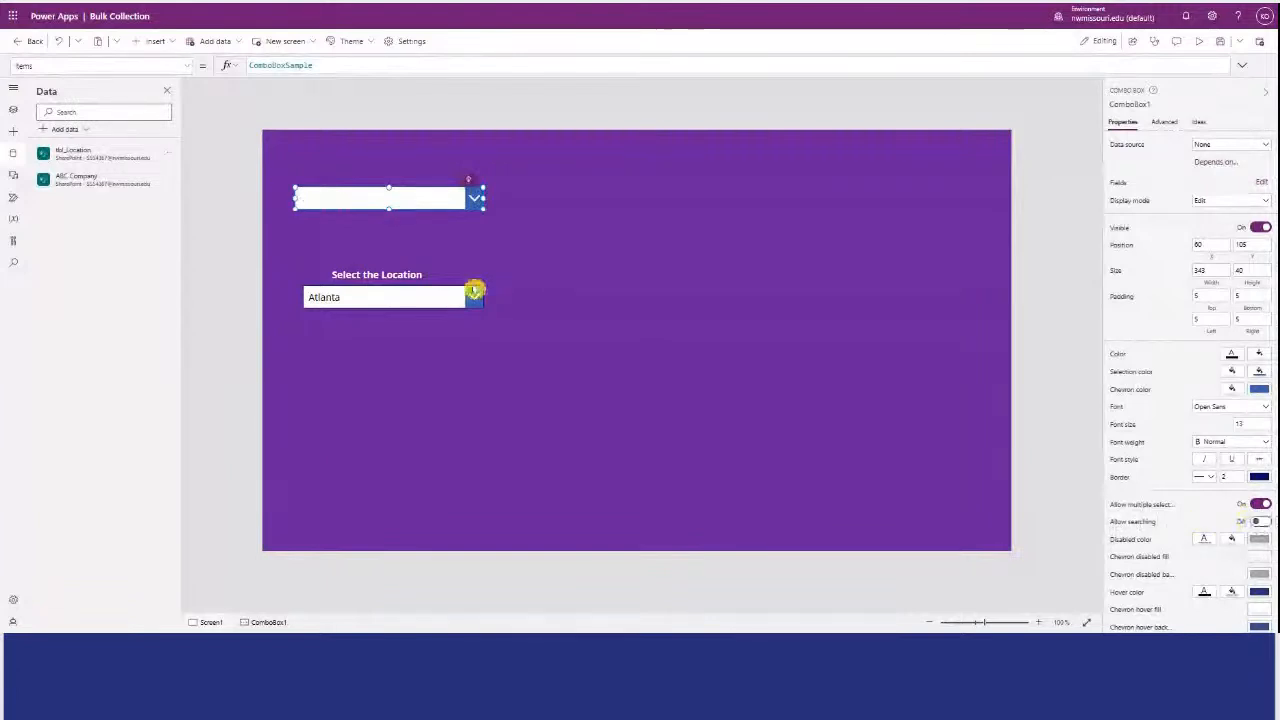
Duplicate the "Select the Location" label and place the copy directly above the combo box.
{"action": "left_click", "coordinate": [355, 235]}
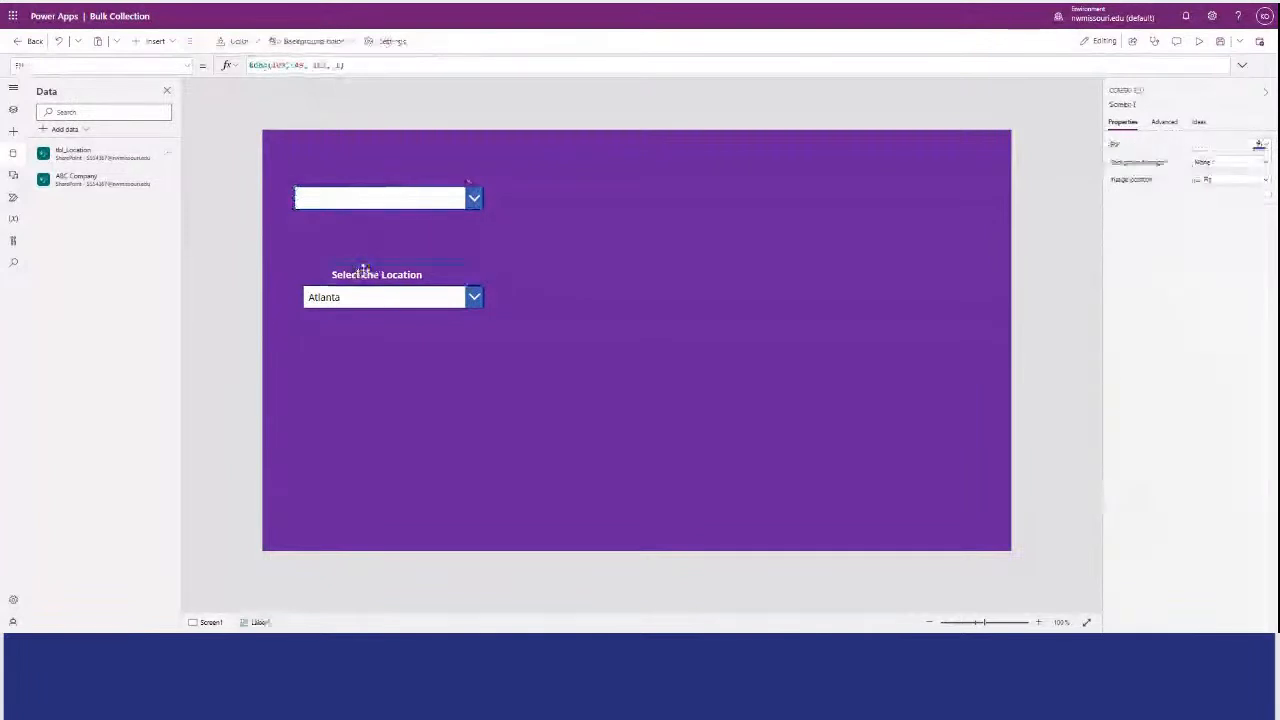
{"action": "left_click", "coordinate": [363, 272]}
{"action": "key", "text": "ctrl+v"}
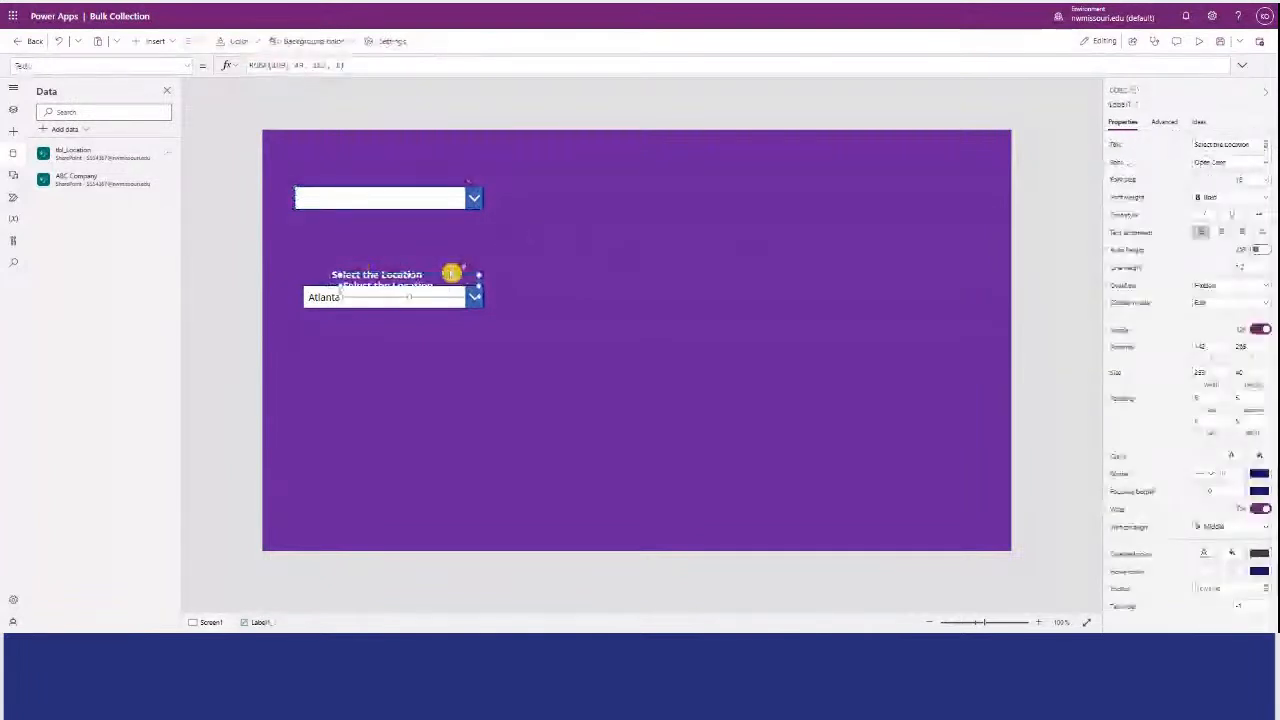
{"action": "left_click_drag", "start_coordinate": [443, 273], "coordinate": [423, 166]}
Change the copied label's text to "Select the Employee(s)".
{"action": "double_click", "coordinate": [330, 65]}
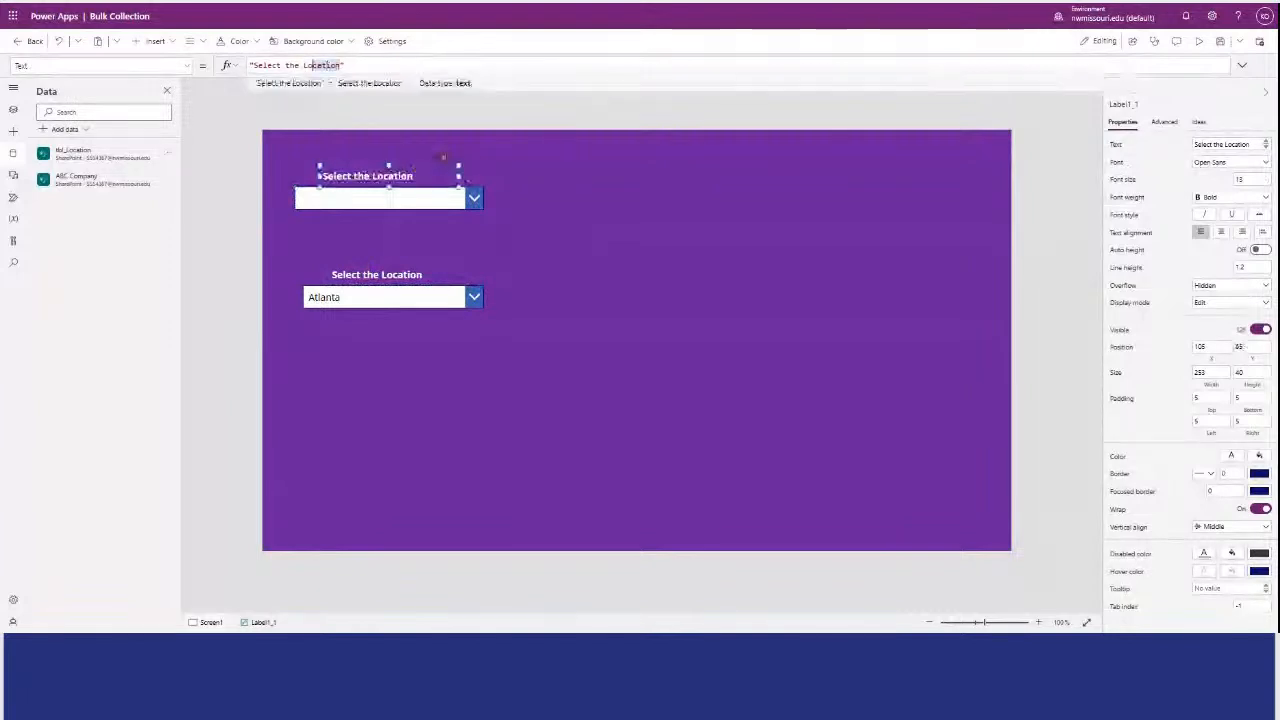
{"action": "type", "text": "Employ"}
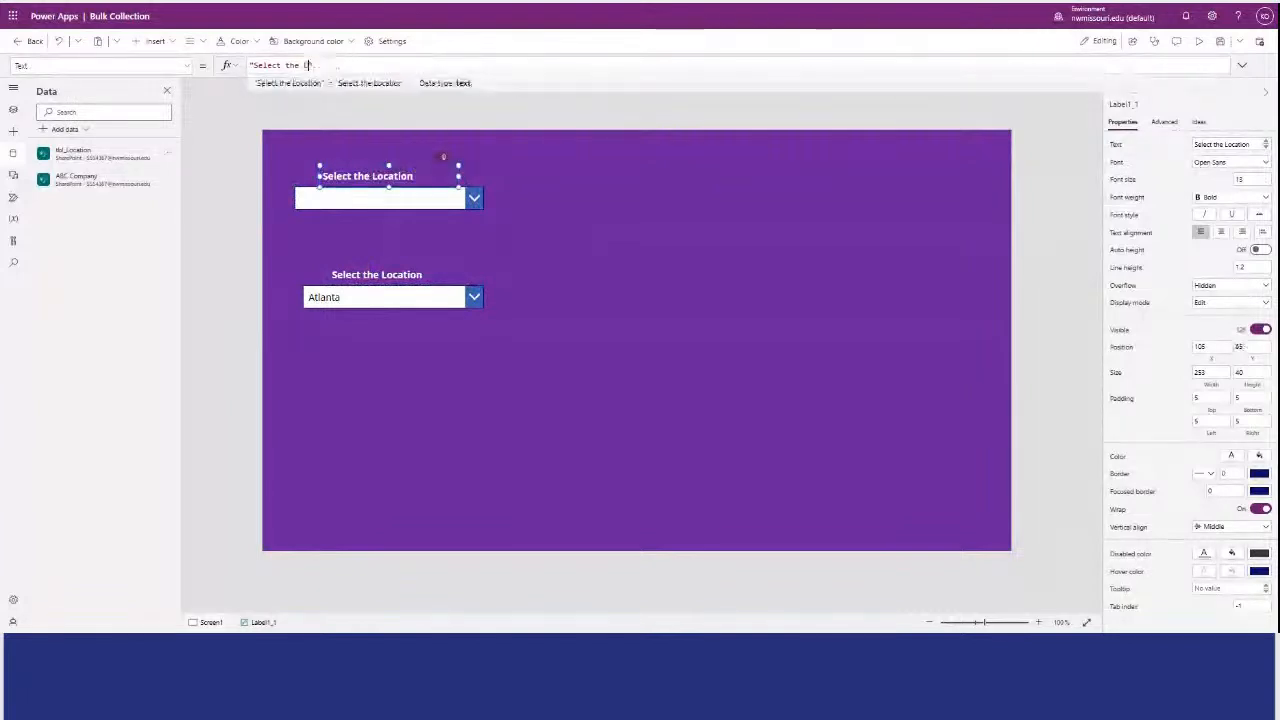
{"action": "type", "text": "ees"}
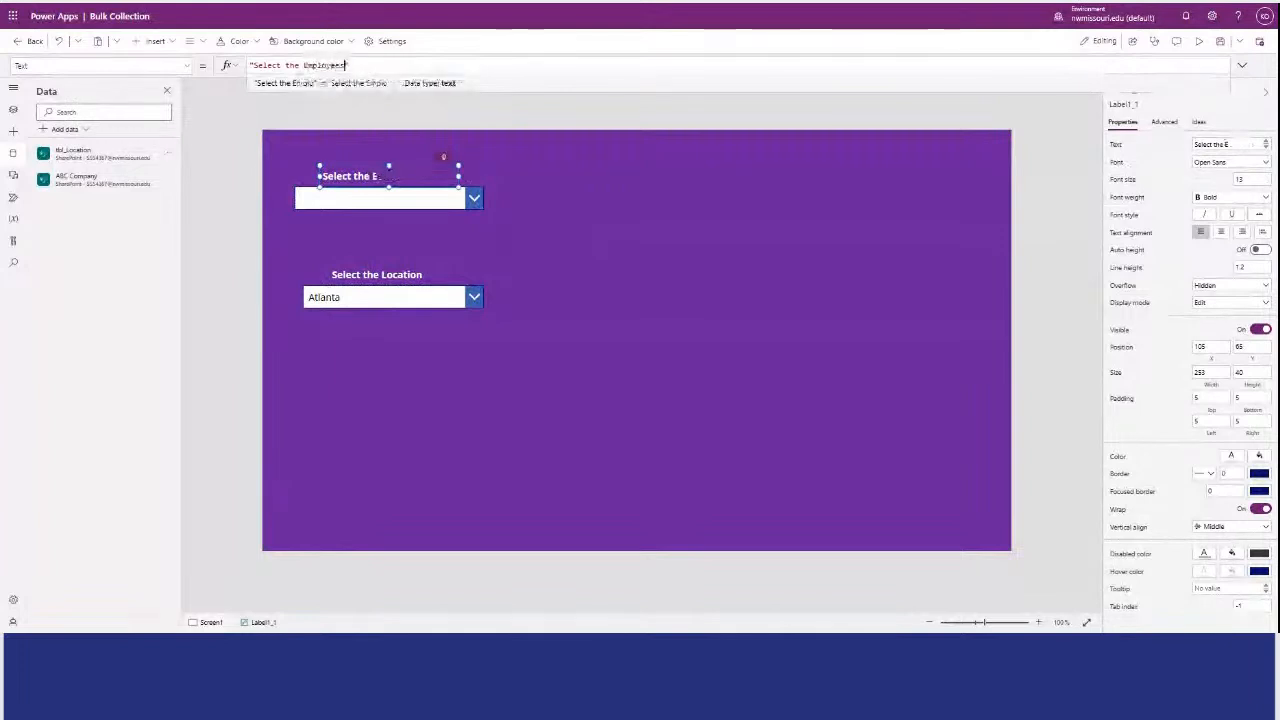
{"action": "key", "text": "BackSpace"}
{"action": "type", "text": "(s)"}
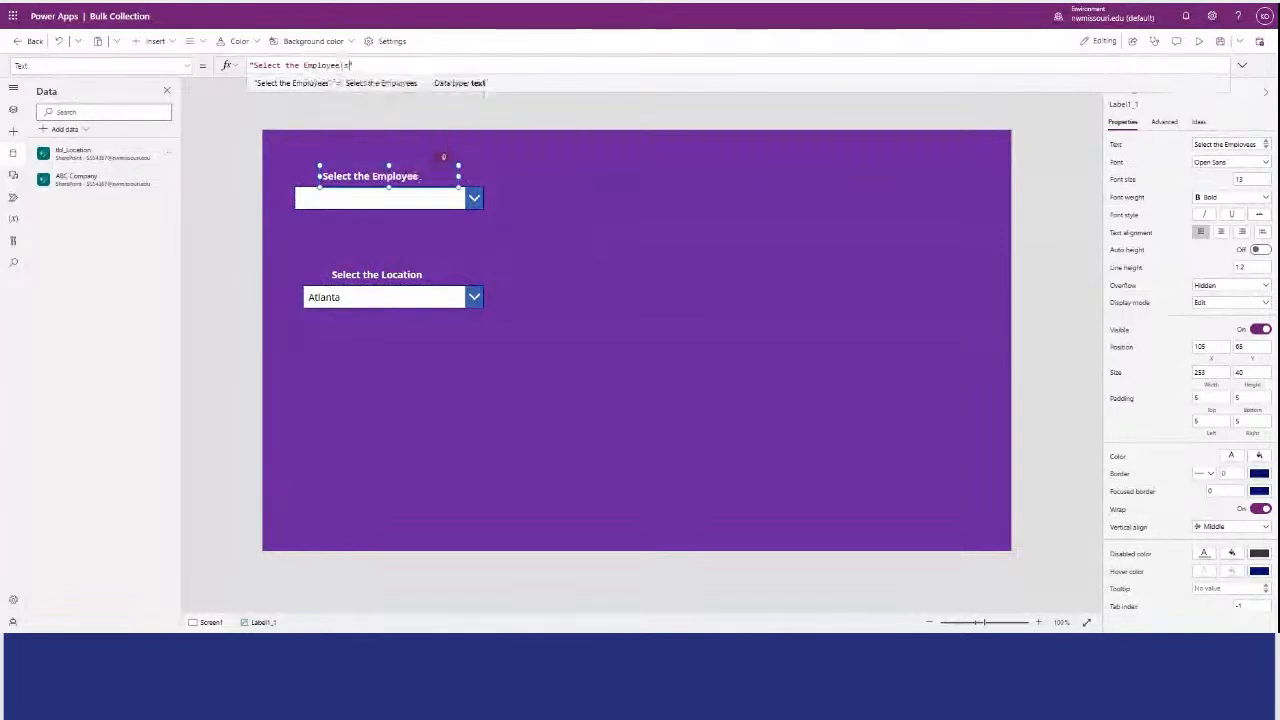
{"action": "left_click", "coordinate": [592, 259]}
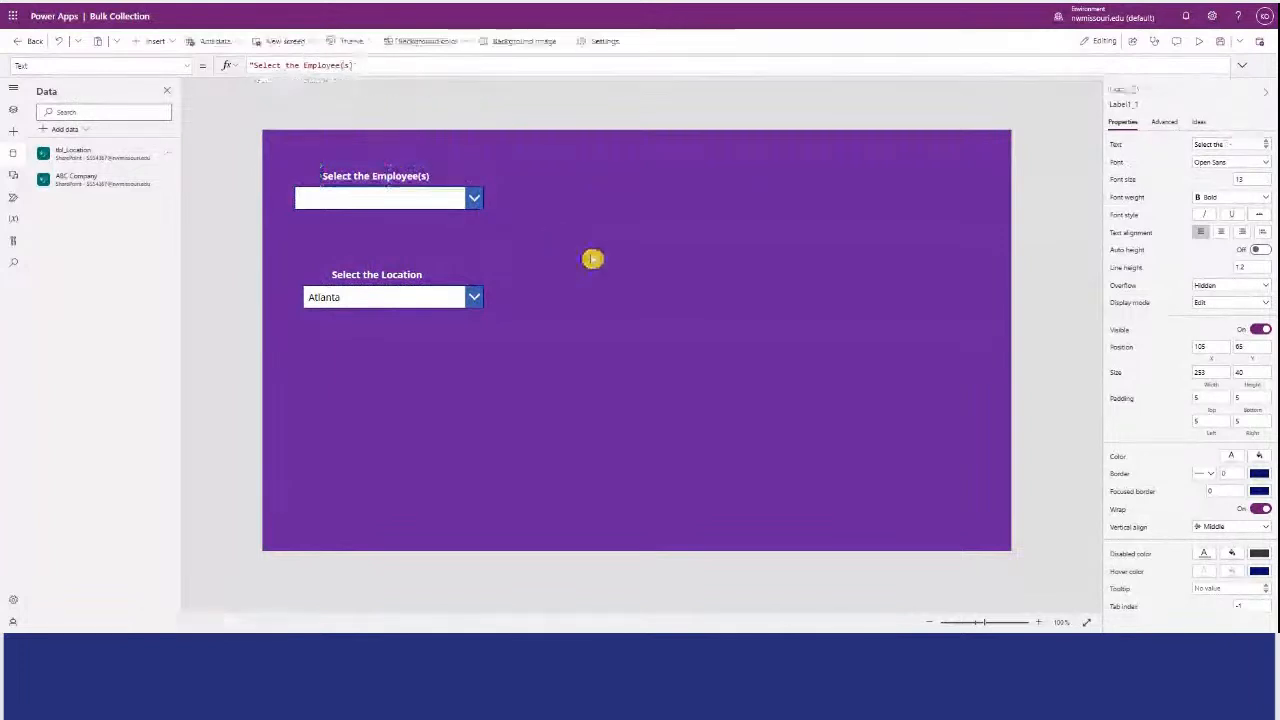
Set the combo box's data source to the ABC Company list.
{"action": "left_click", "coordinate": [419, 203]}
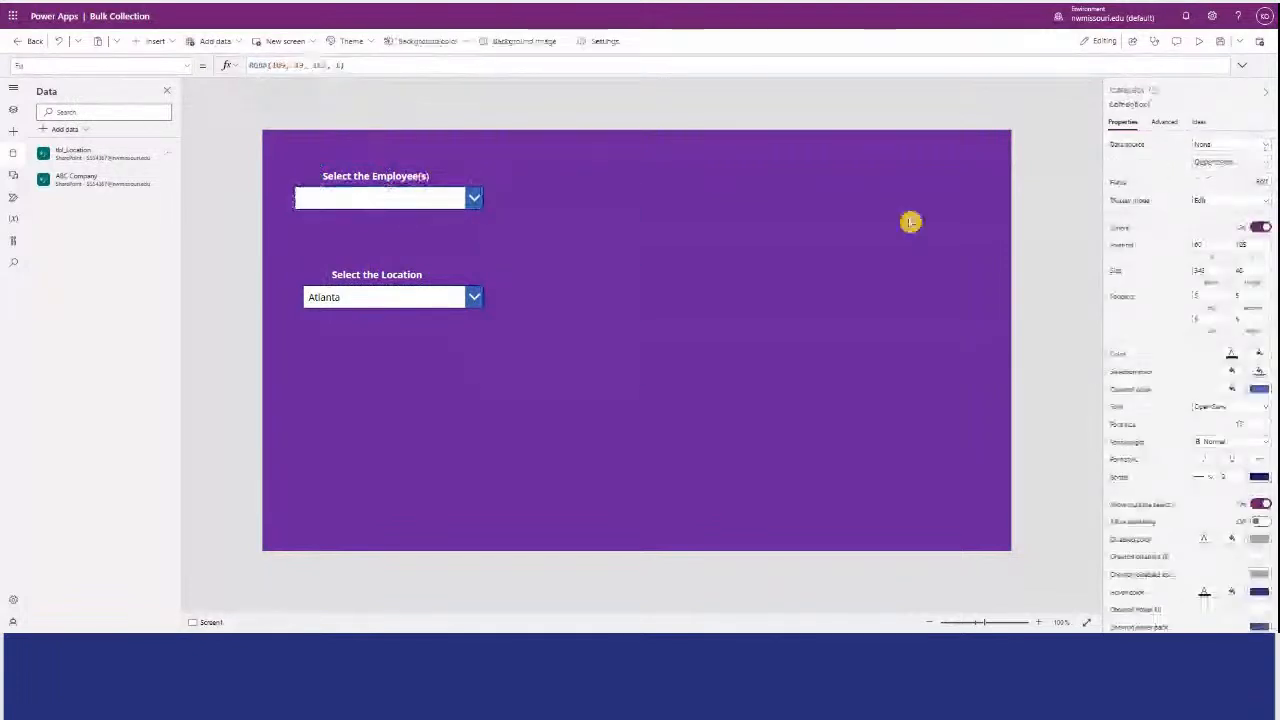
{"action": "left_click", "coordinate": [911, 220]}
{"action": "left_click", "coordinate": [457, 199]}
{"action": "left_click", "coordinate": [1250, 142]}
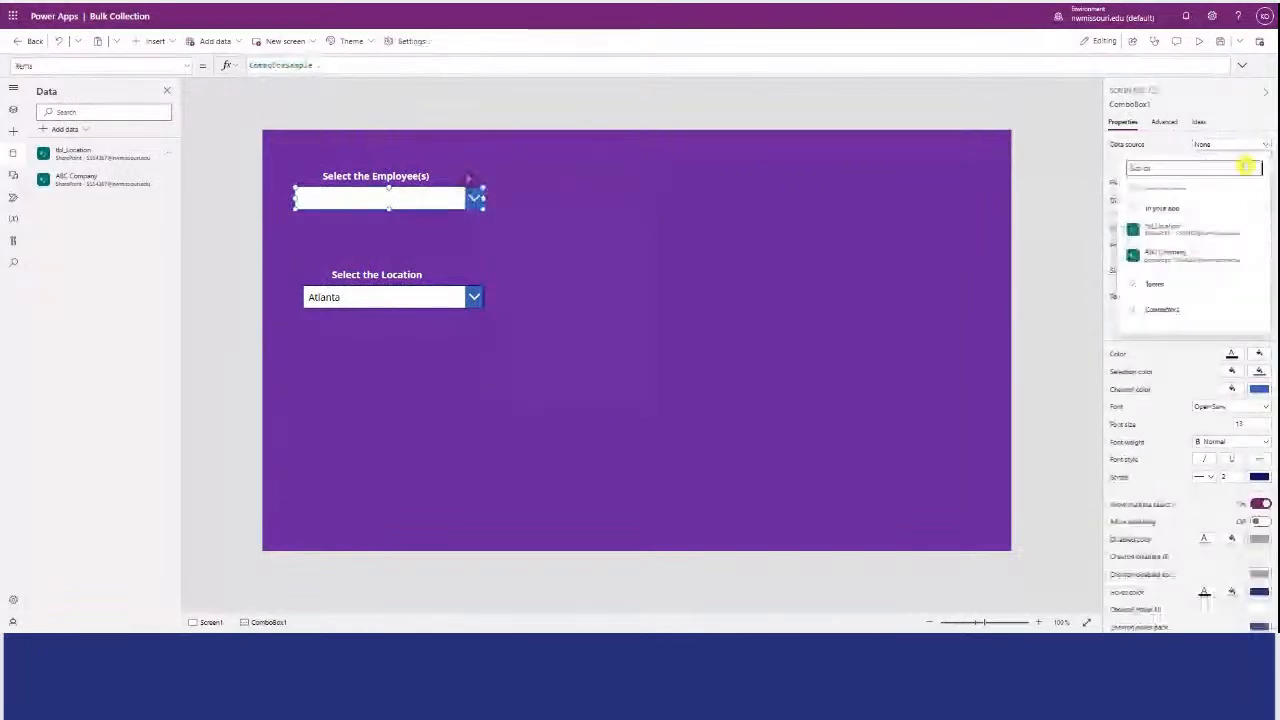
{"action": "left_click", "coordinate": [1243, 146]}
{"action": "left_click", "coordinate": [1240, 146]}
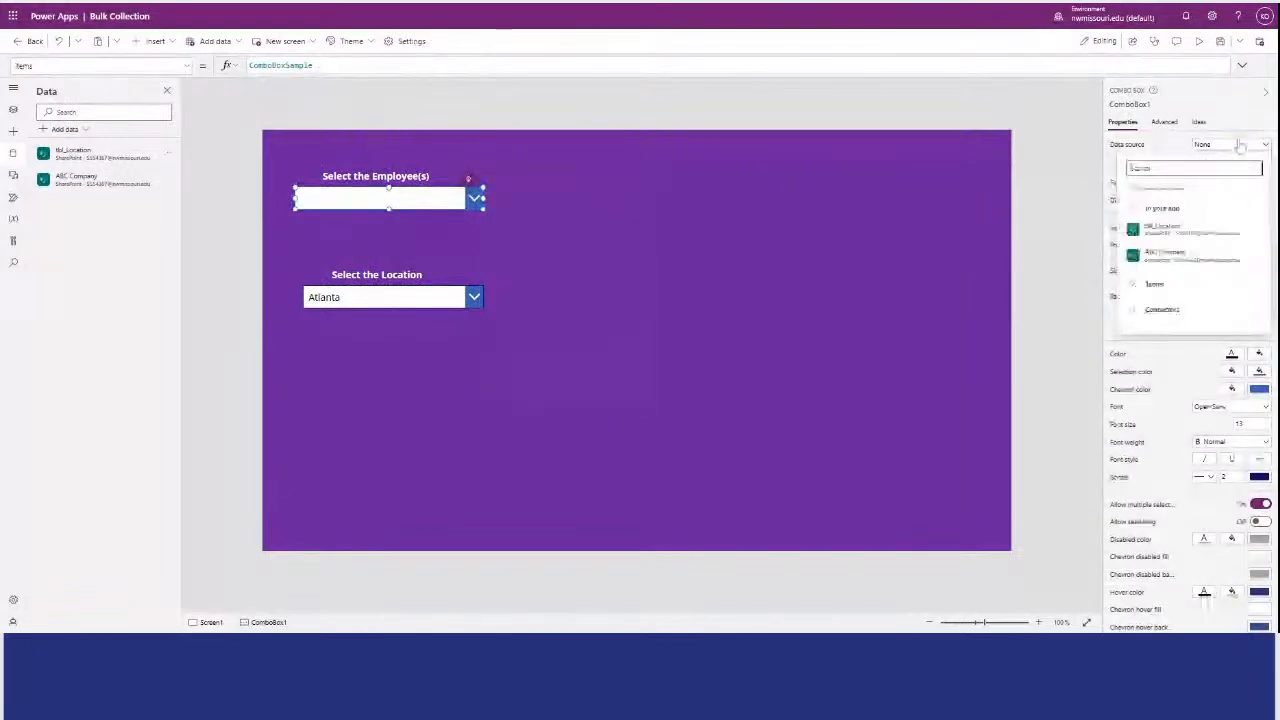
{"action": "left_click", "coordinate": [1163, 255]}
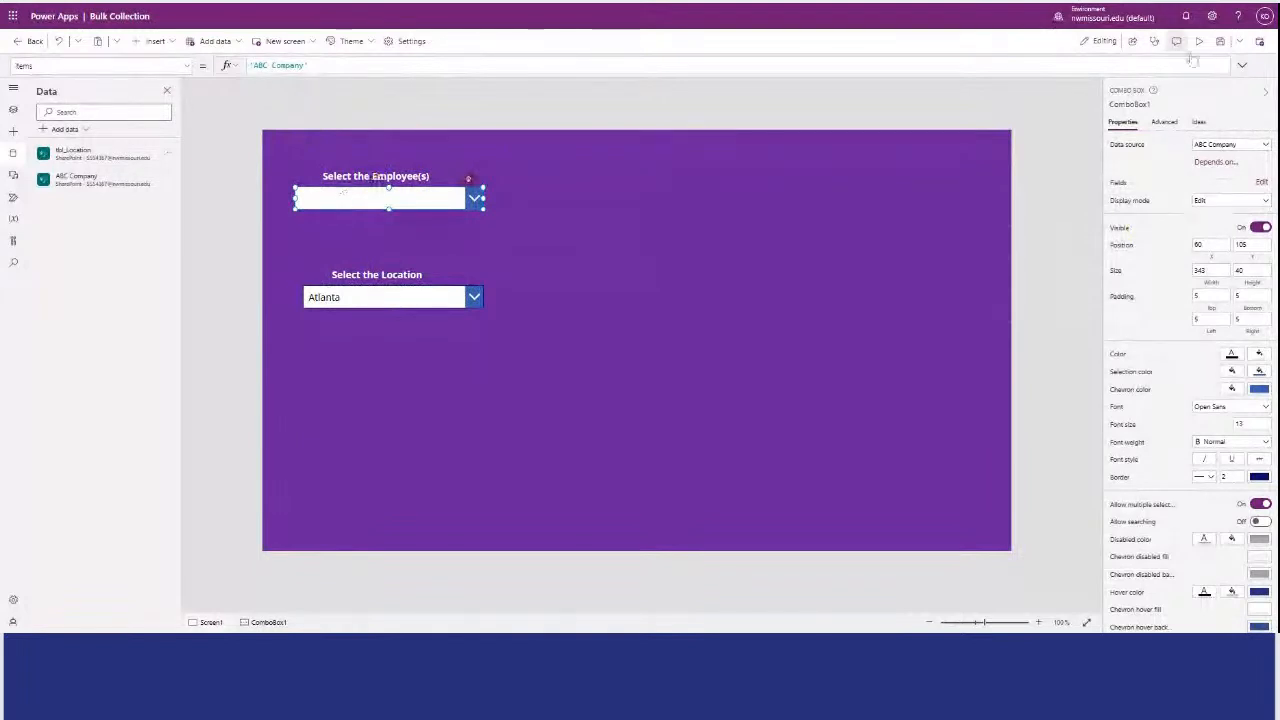
Preview the app, try picking entries in the employee combo box, and close the preview.
{"action": "left_click", "coordinate": [300, 120]}
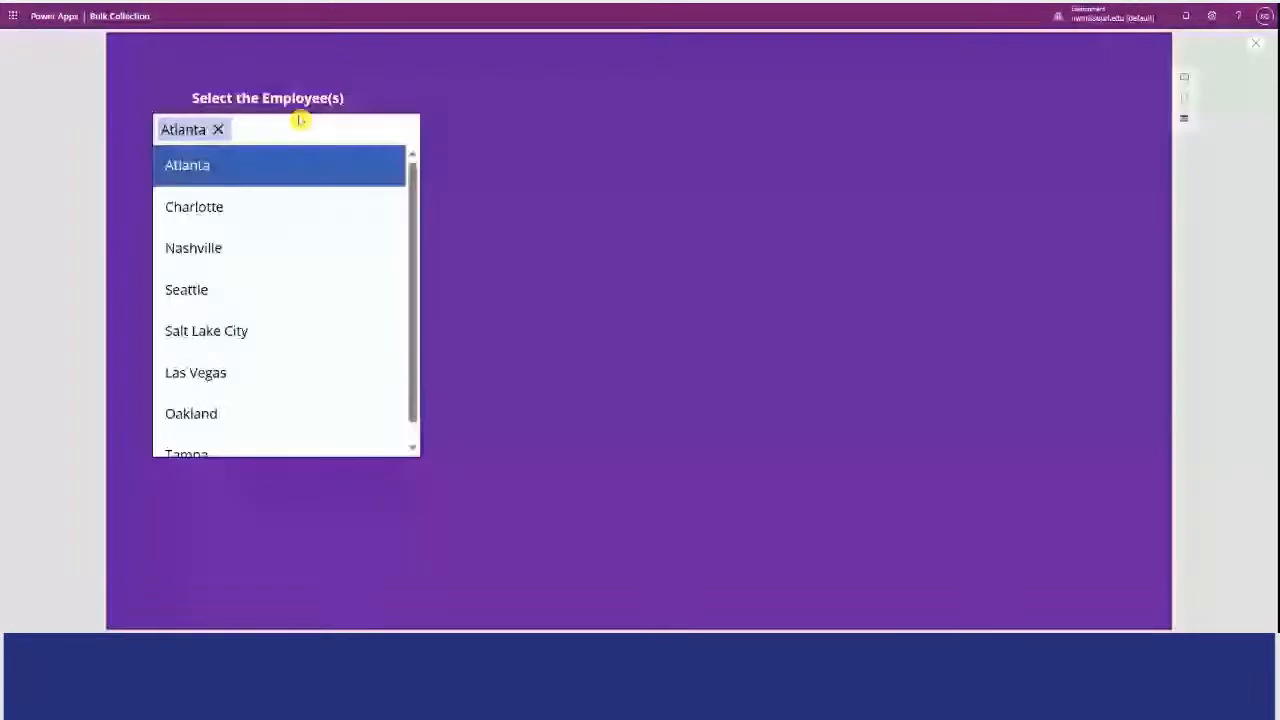
{"action": "left_click", "coordinate": [219, 129]}
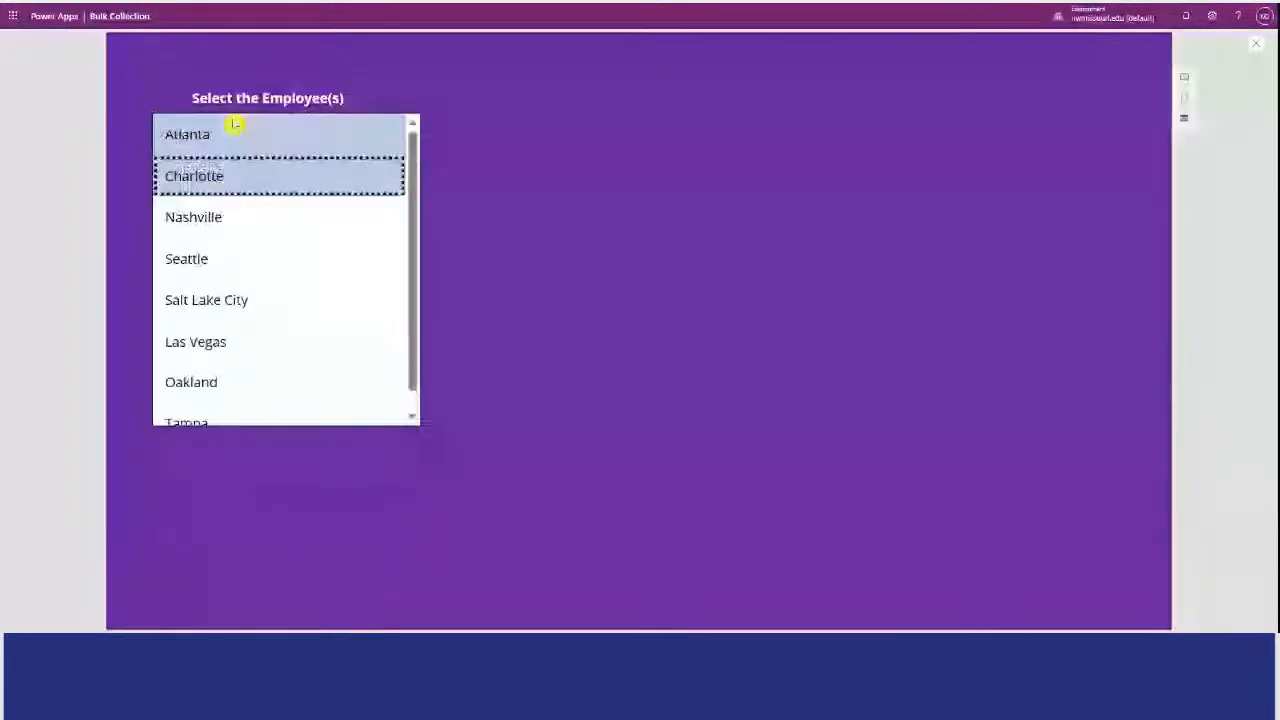
{"action": "left_click", "coordinate": [1256, 43]}
Try setting the employee combo box's Items formula to EmployeeName, and check it in a preview.
{"action": "left_click", "coordinate": [400, 197]}
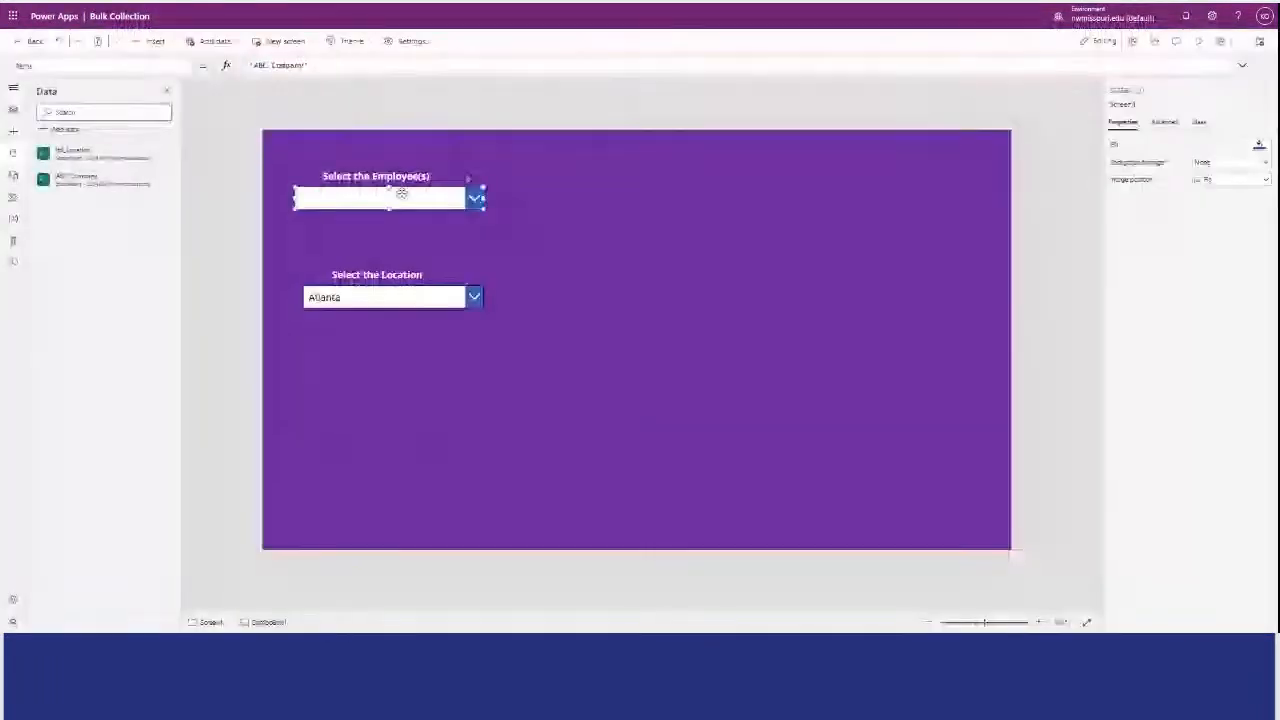
{"action": "left_click_drag", "start_coordinate": [309, 66], "coordinate": [240, 68]}
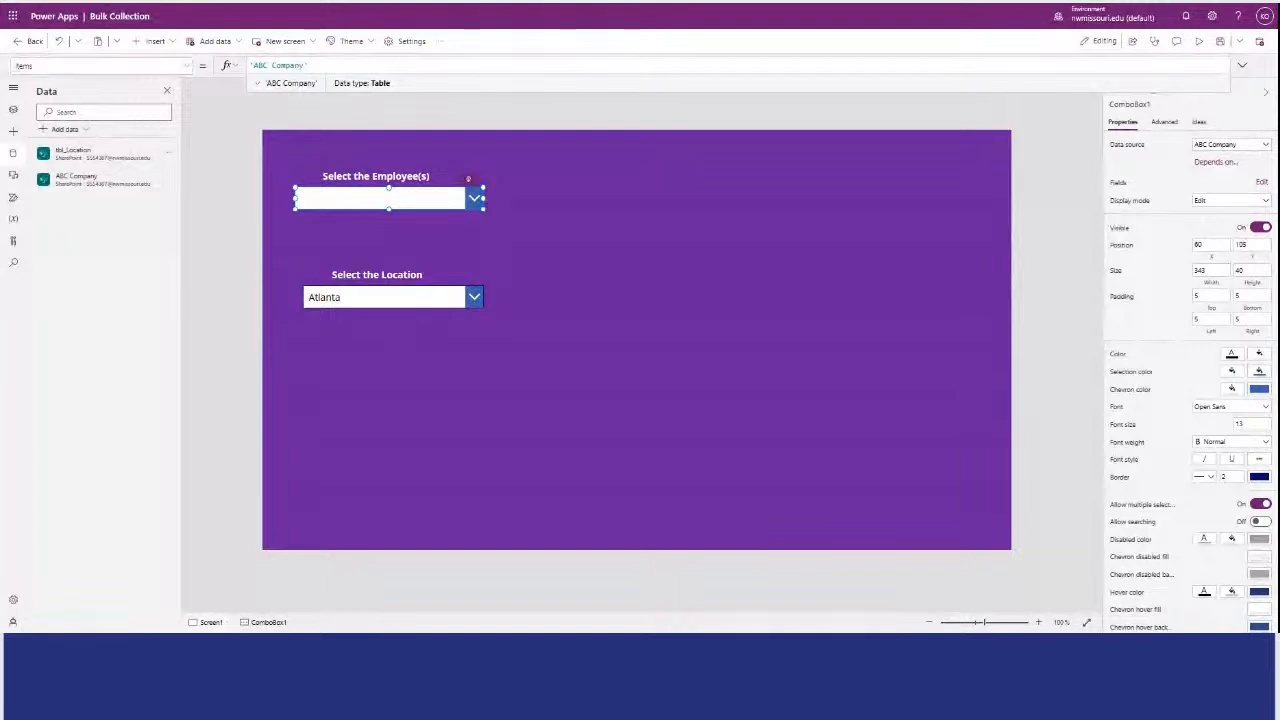
{"action": "key", "text": "ctrl+a"}
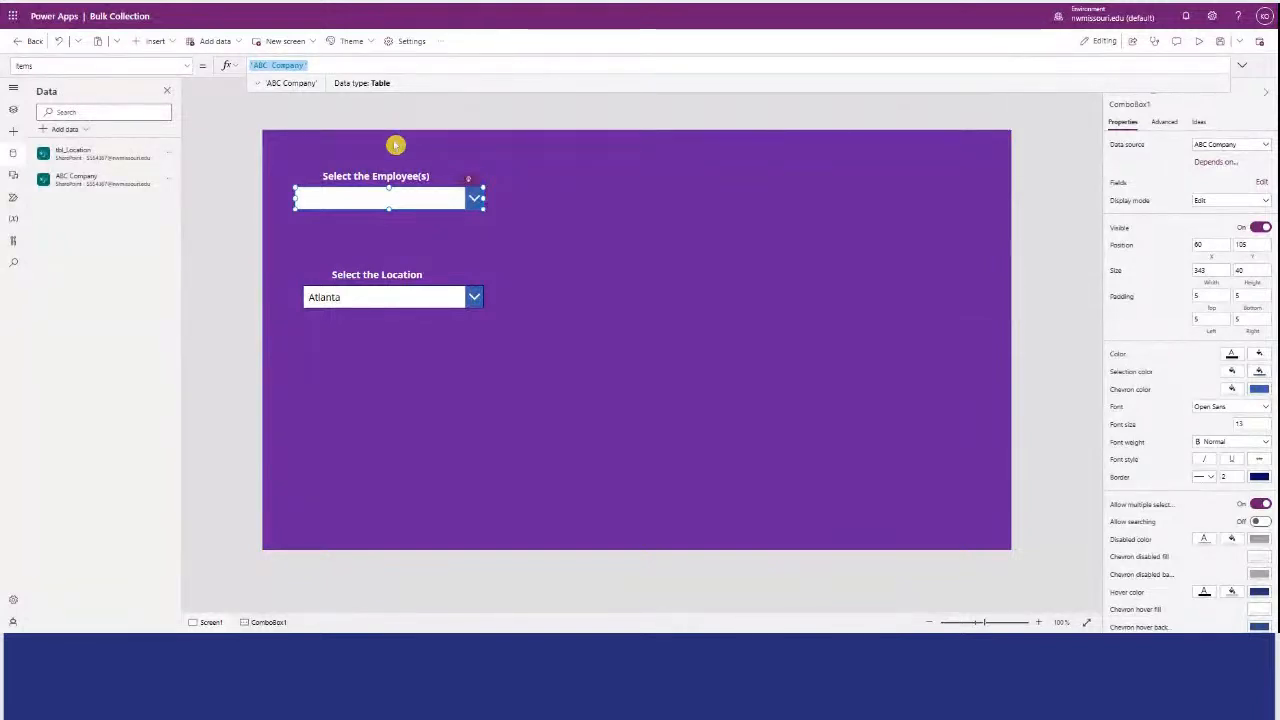
{"action": "key", "text": "BackSpace"}
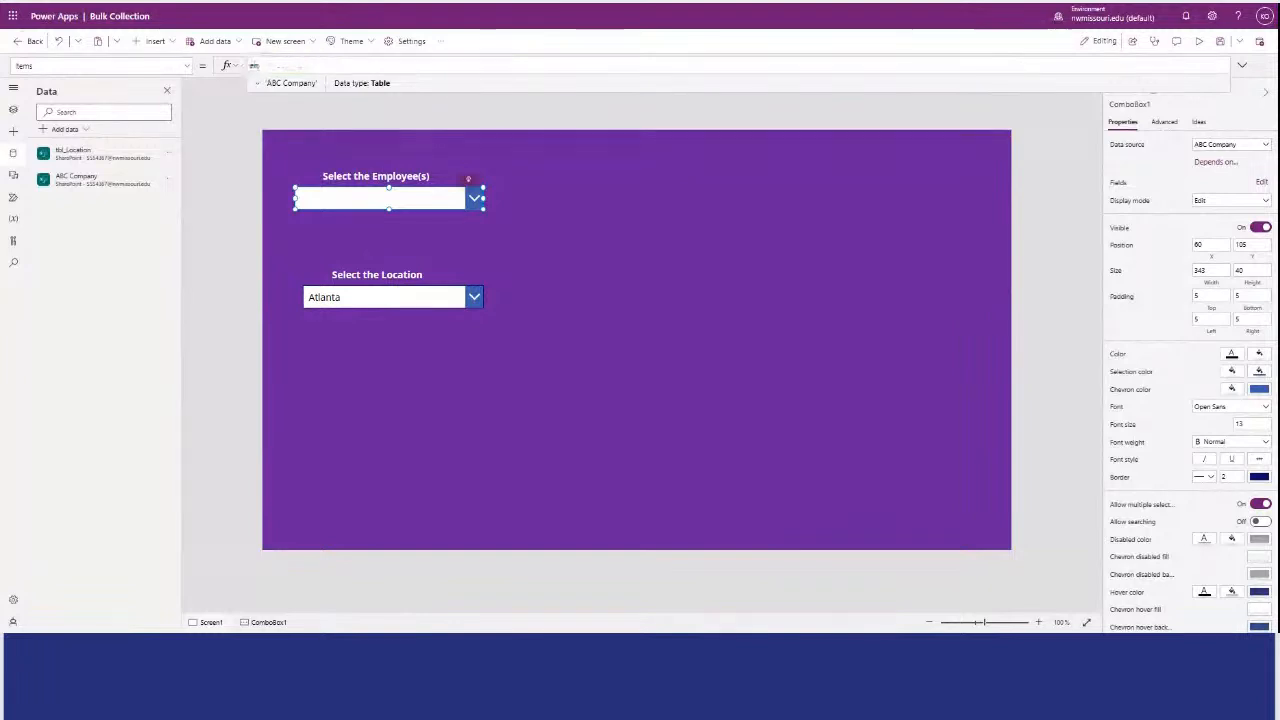
{"action": "type", "text": "Fi"}
{"action": "type", "text": "pl"}
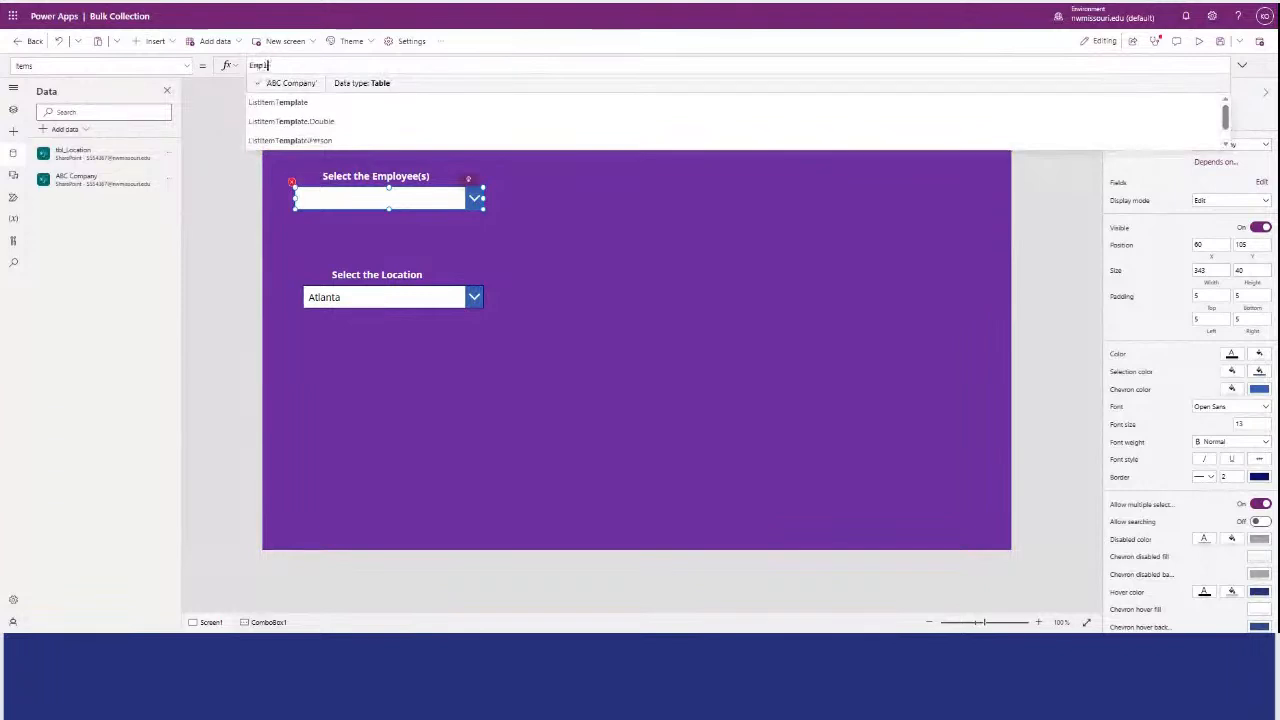
{"action": "type", "text": "oyeeName"}
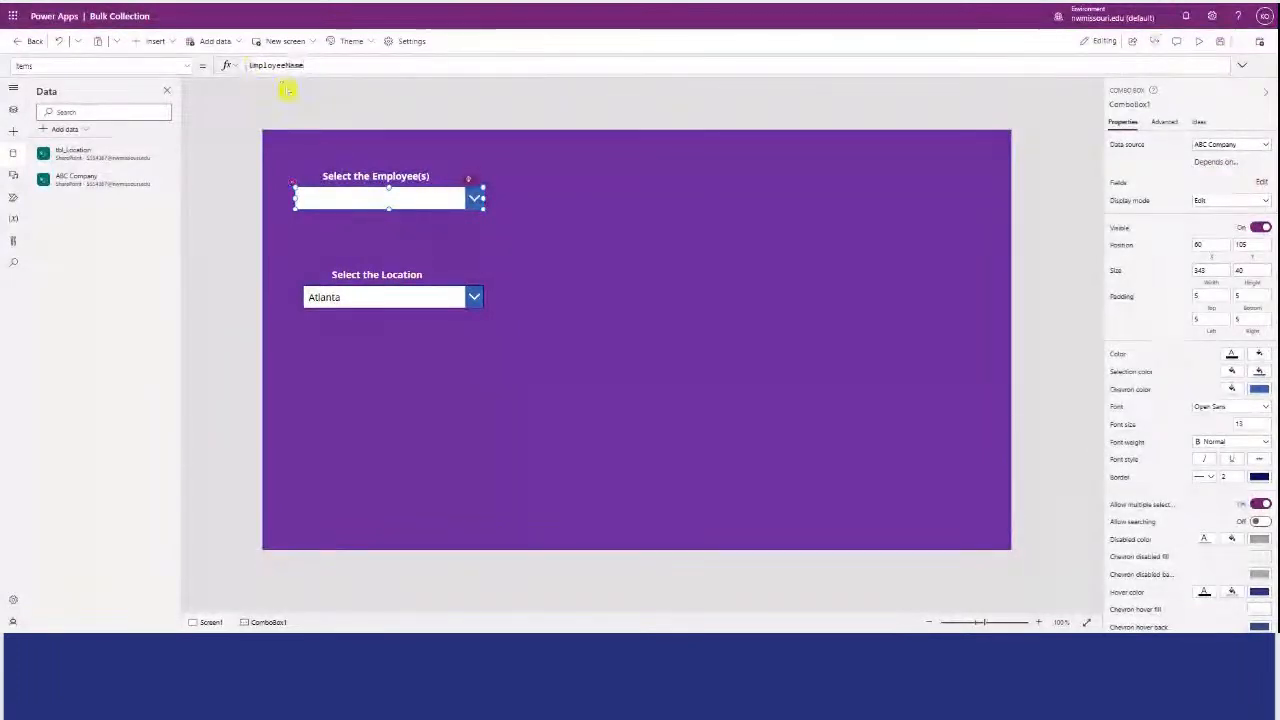
{"action": "left_click", "coordinate": [1198, 41]}
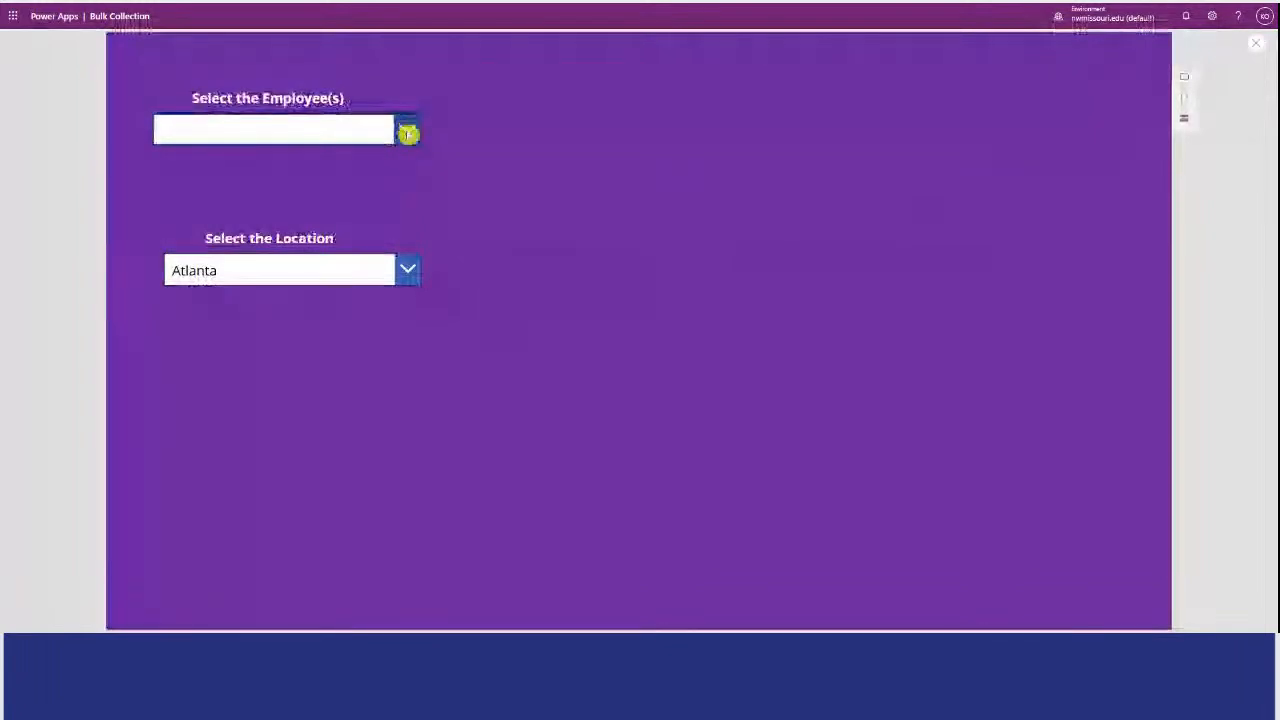
{"action": "left_click", "coordinate": [1256, 42]}
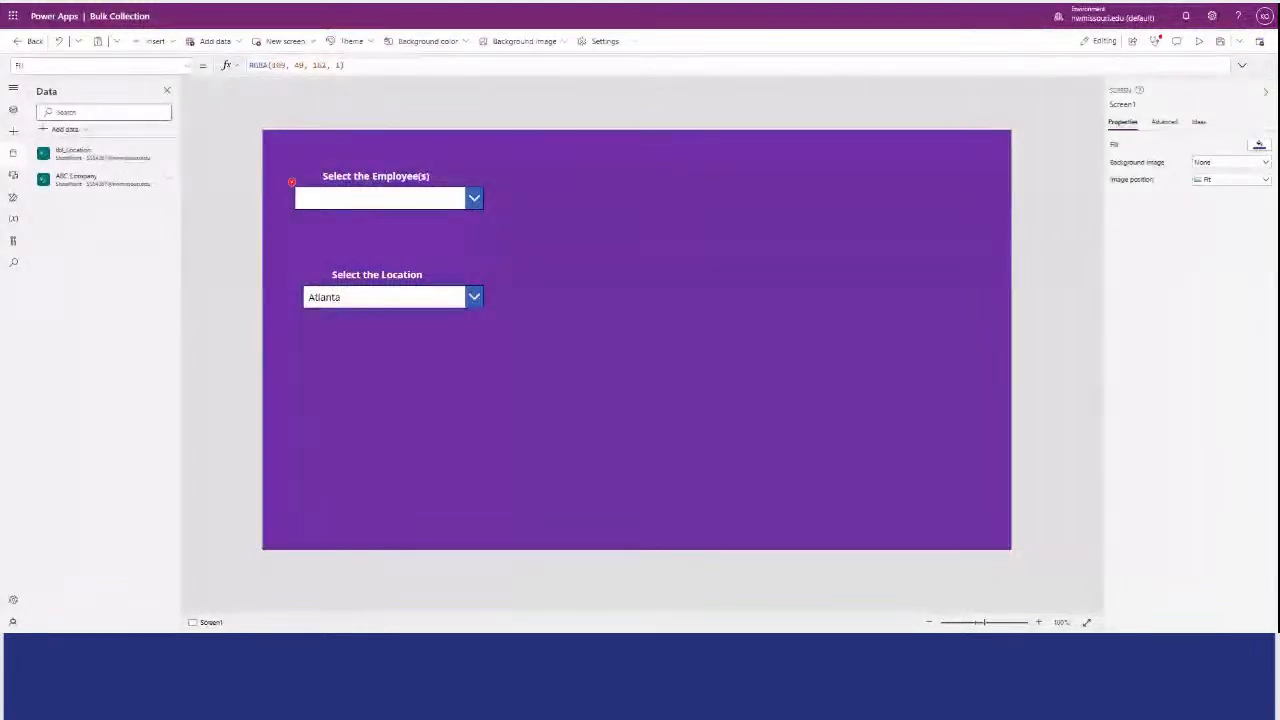
Replace the employee label and combo box with the copied "Select the Employees" label and combo box, lined up above the location drop-down.
{"action": "left_click_drag", "start_coordinate": [528, 214], "coordinate": [237, 166]}
{"action": "key", "text": "Delete"}
{"action": "key", "text": "ctrl+v"}
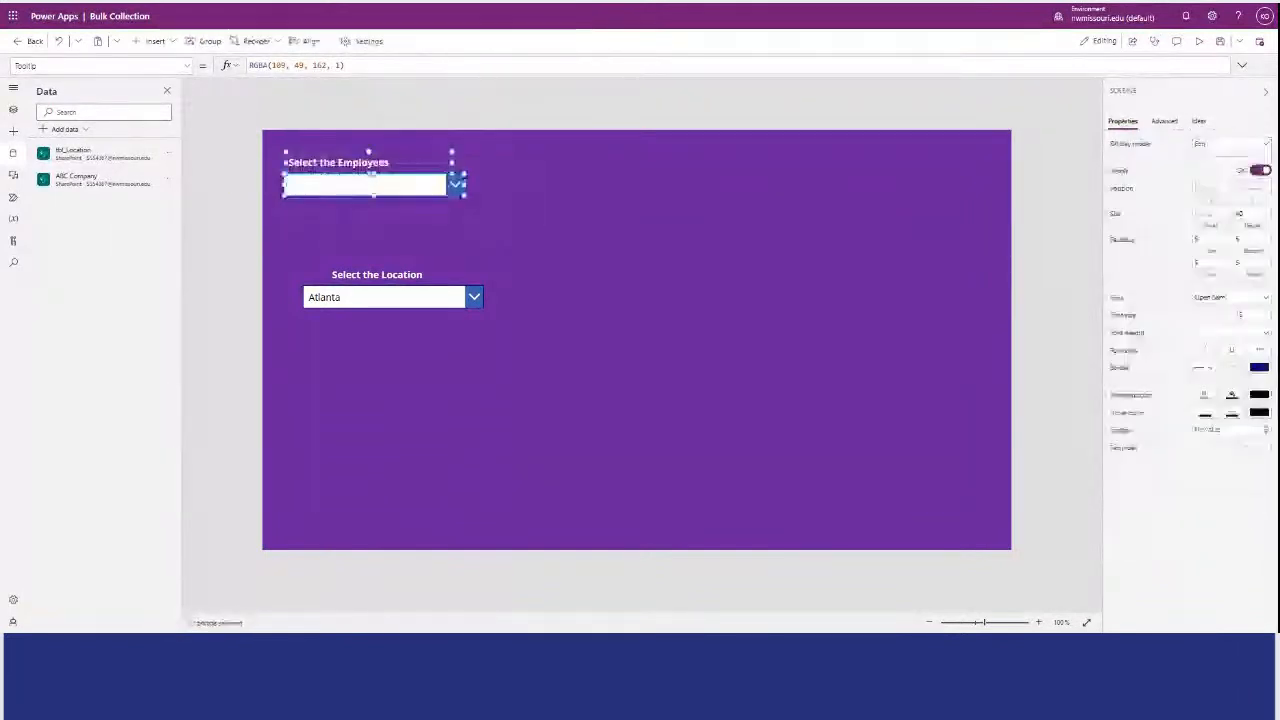
{"action": "left_click_drag", "start_coordinate": [340, 186], "coordinate": [360, 204]}
{"action": "left_click", "coordinate": [638, 201]}
Preview the app, expand the employee combo box to check its names, and close the preview.
{"action": "left_click", "coordinate": [1198, 42]}
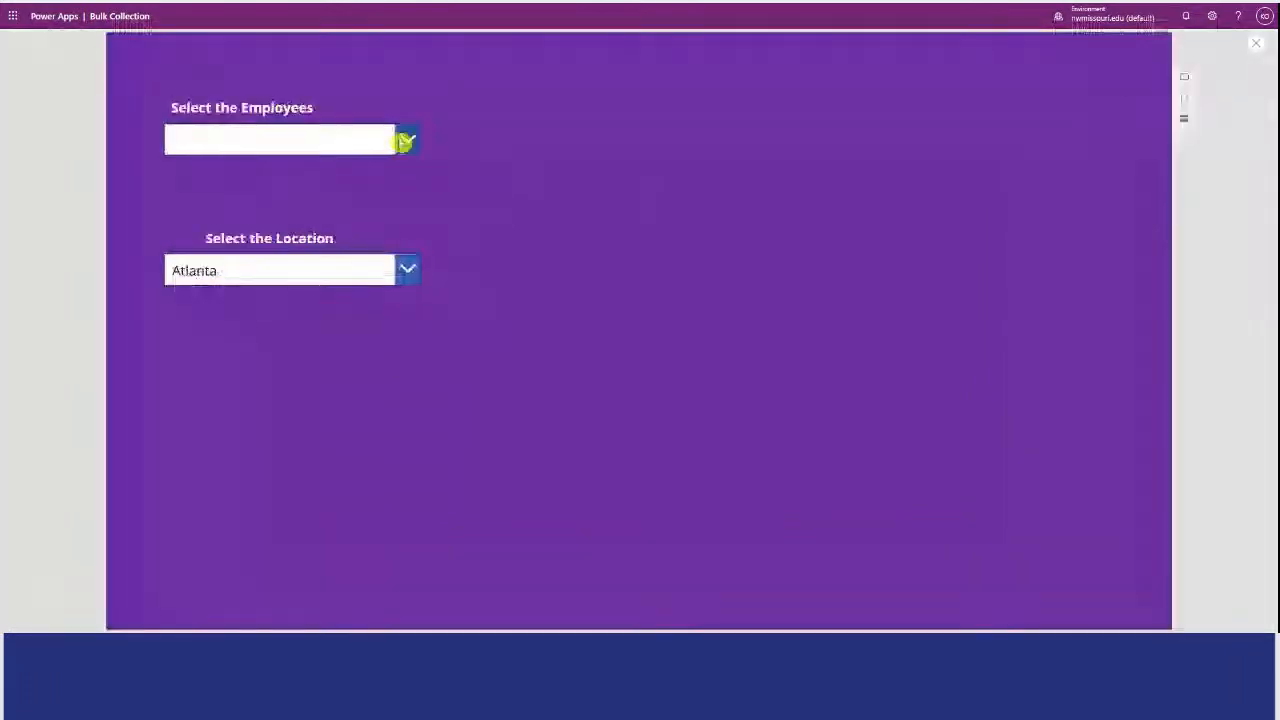
{"action": "left_click", "coordinate": [405, 141]}
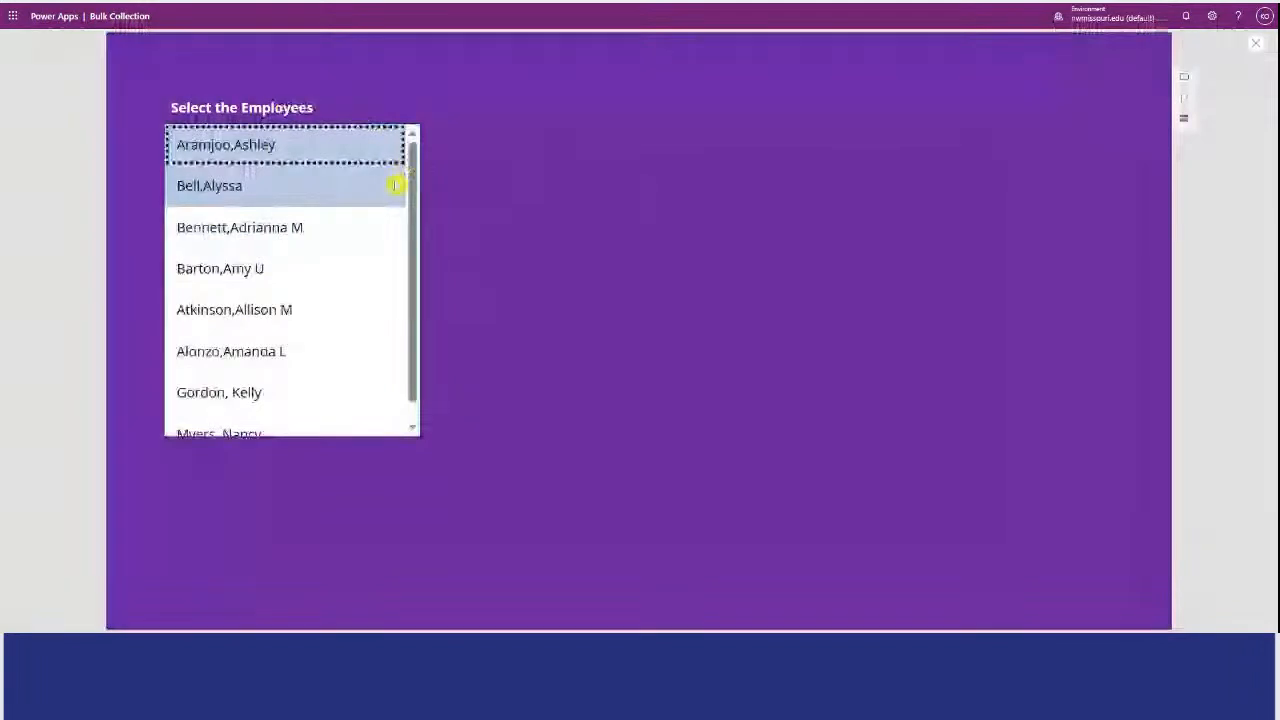
{"action": "left_click", "coordinate": [526, 129]}
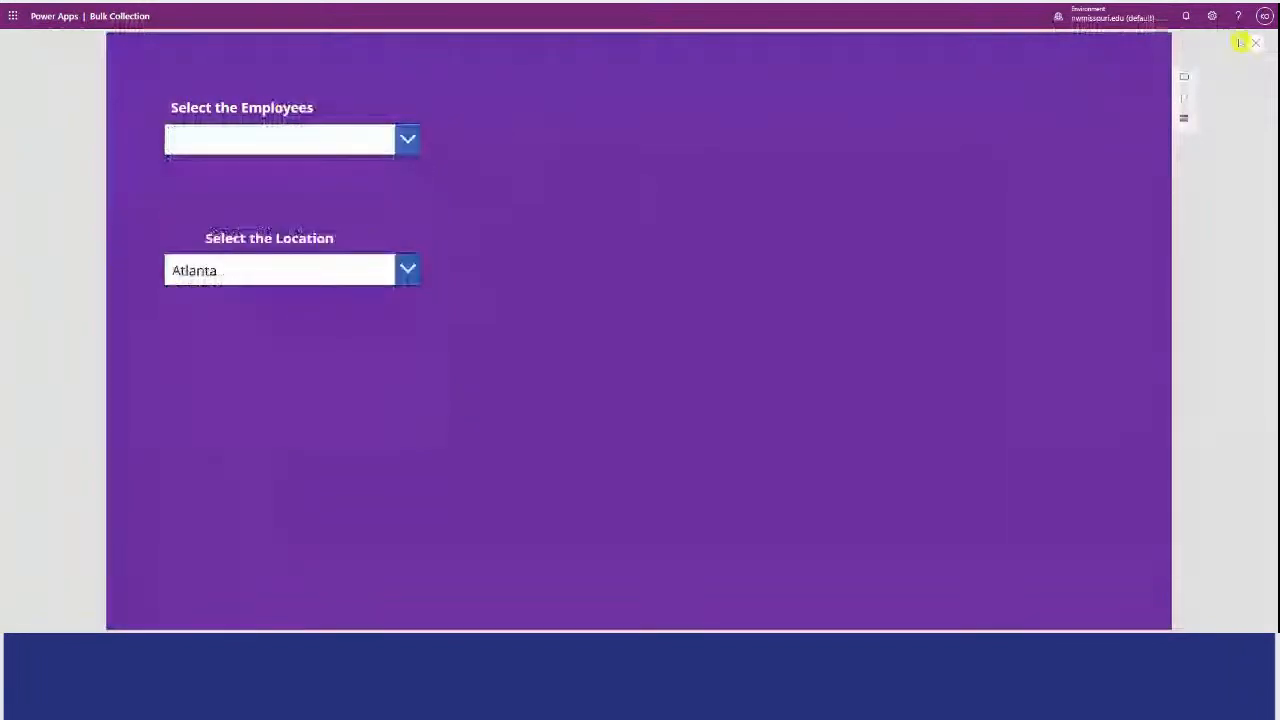
{"action": "left_click", "coordinate": [1254, 45]}
Move the "Select the Location" label and its drop-down together further down the screen.
{"action": "left_click_drag", "start_coordinate": [279, 242], "coordinate": [546, 353]}
{"action": "left_click_drag", "start_coordinate": [436, 296], "coordinate": [434, 360]}
Look up the Items formula of the employee combo box.
{"action": "left_click", "coordinate": [403, 207]}
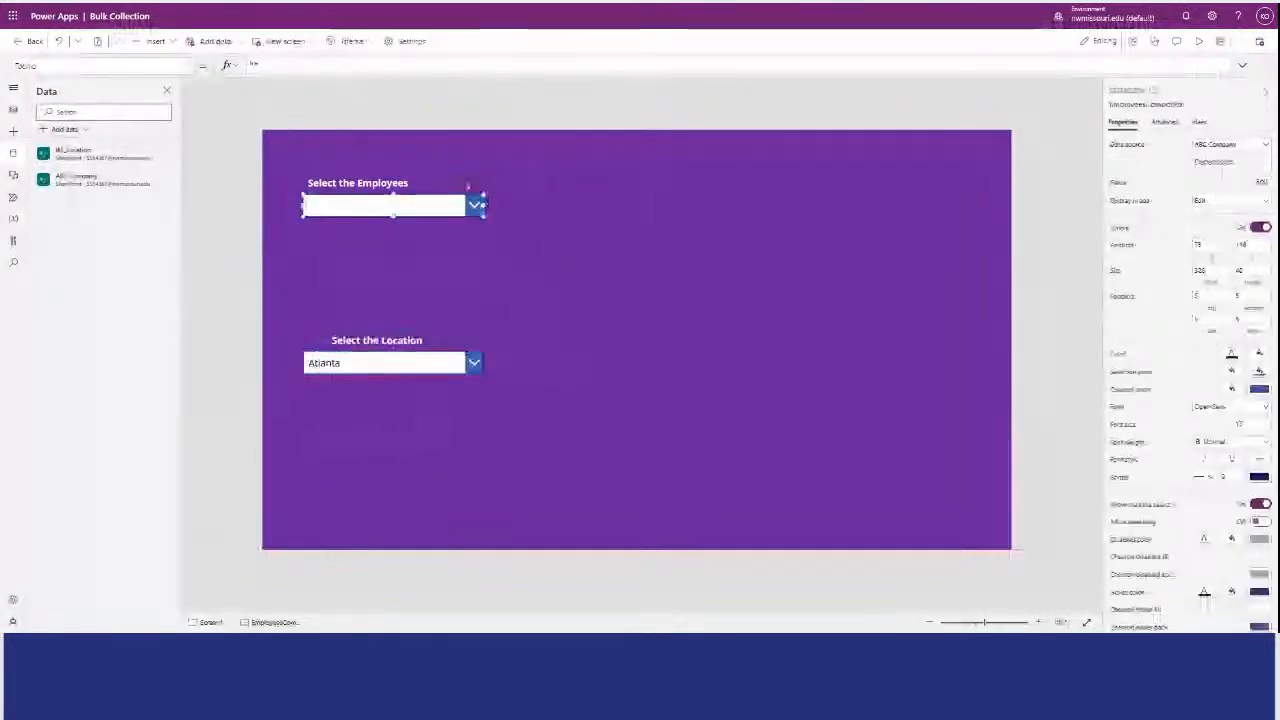
{"action": "left_click", "coordinate": [183, 66]}
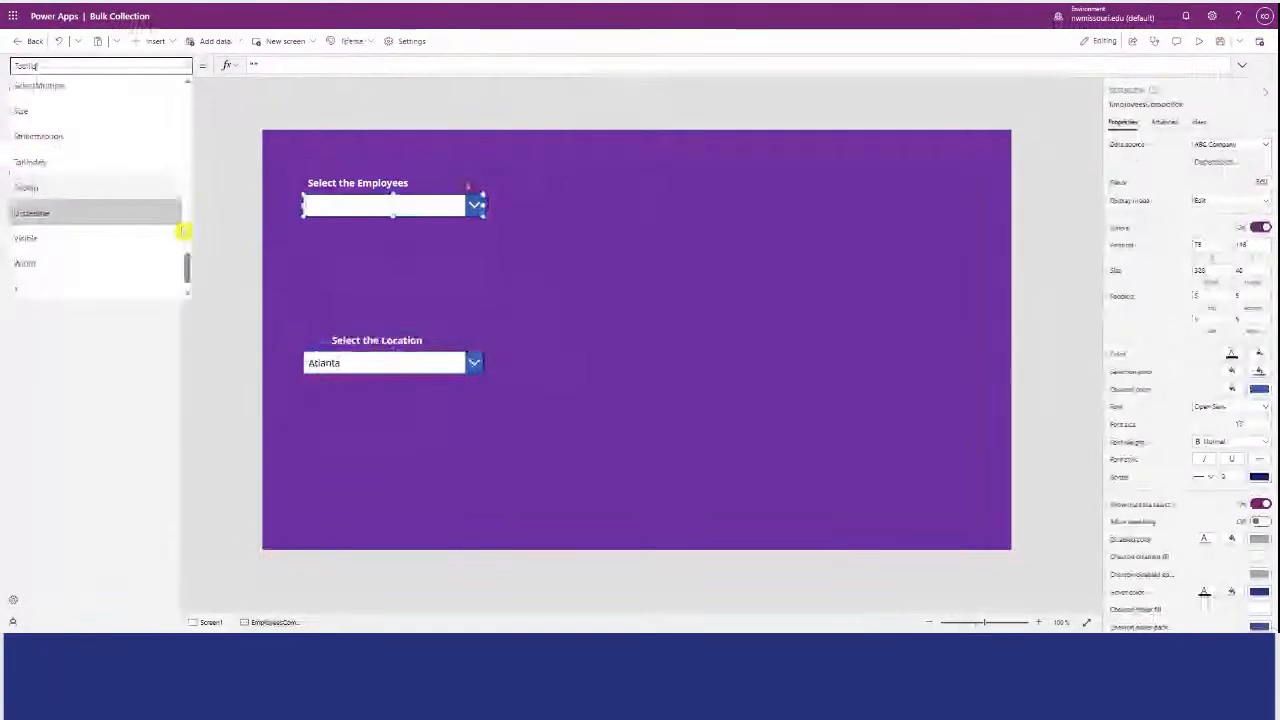
{"action": "scroll", "coordinate": [183, 230], "scroll_direction": "up", "scroll_amount": 6}
{"action": "left_click", "coordinate": [158, 155]}
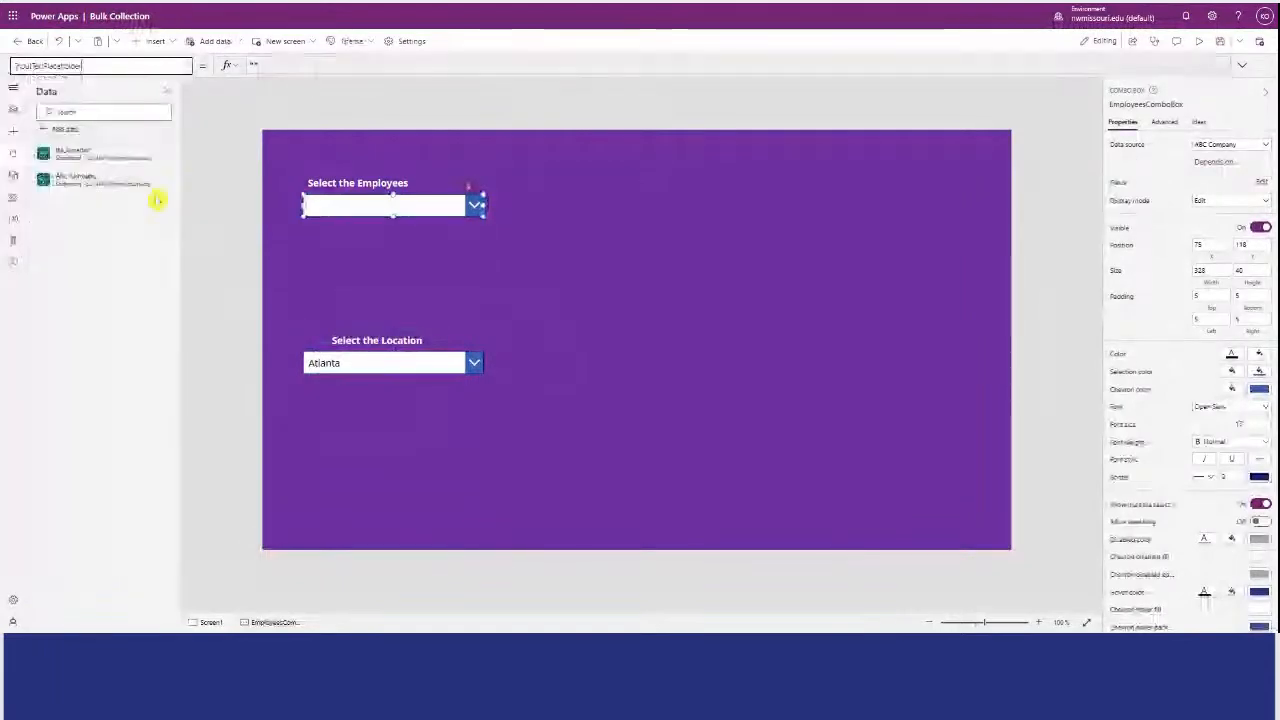
{"action": "left_click", "coordinate": [183, 66]}
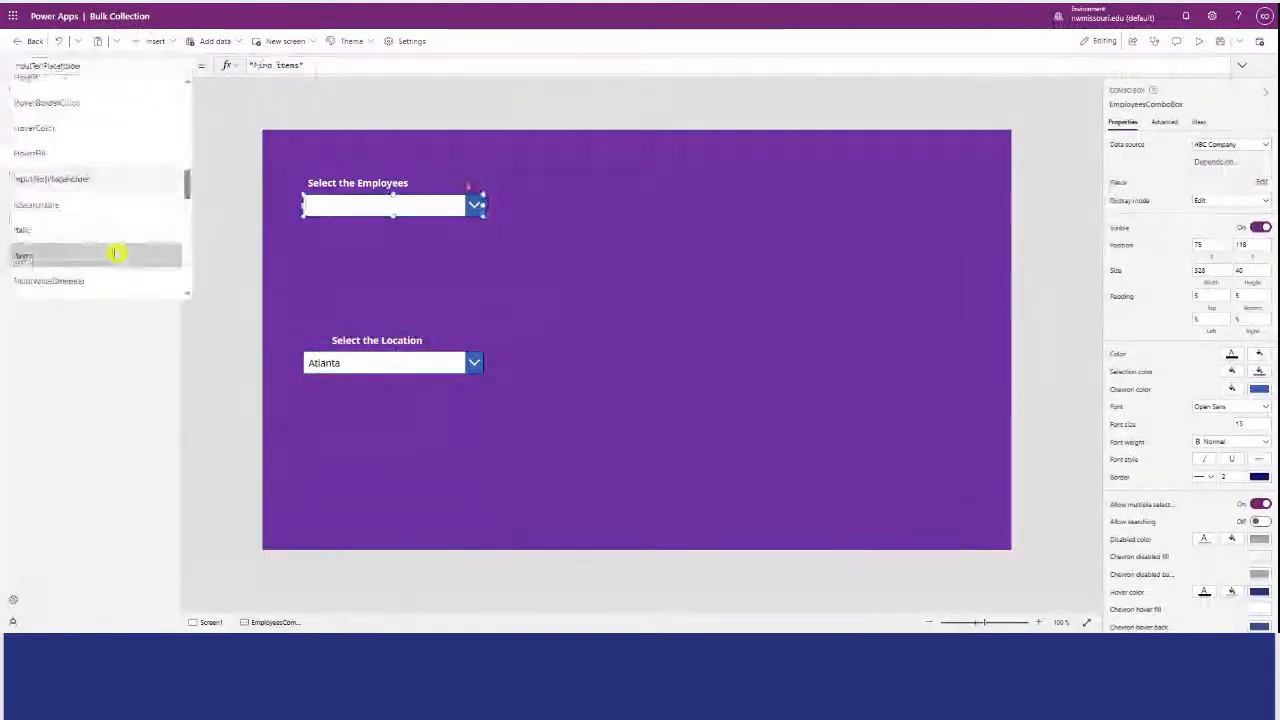
{"action": "left_click", "coordinate": [114, 251]}
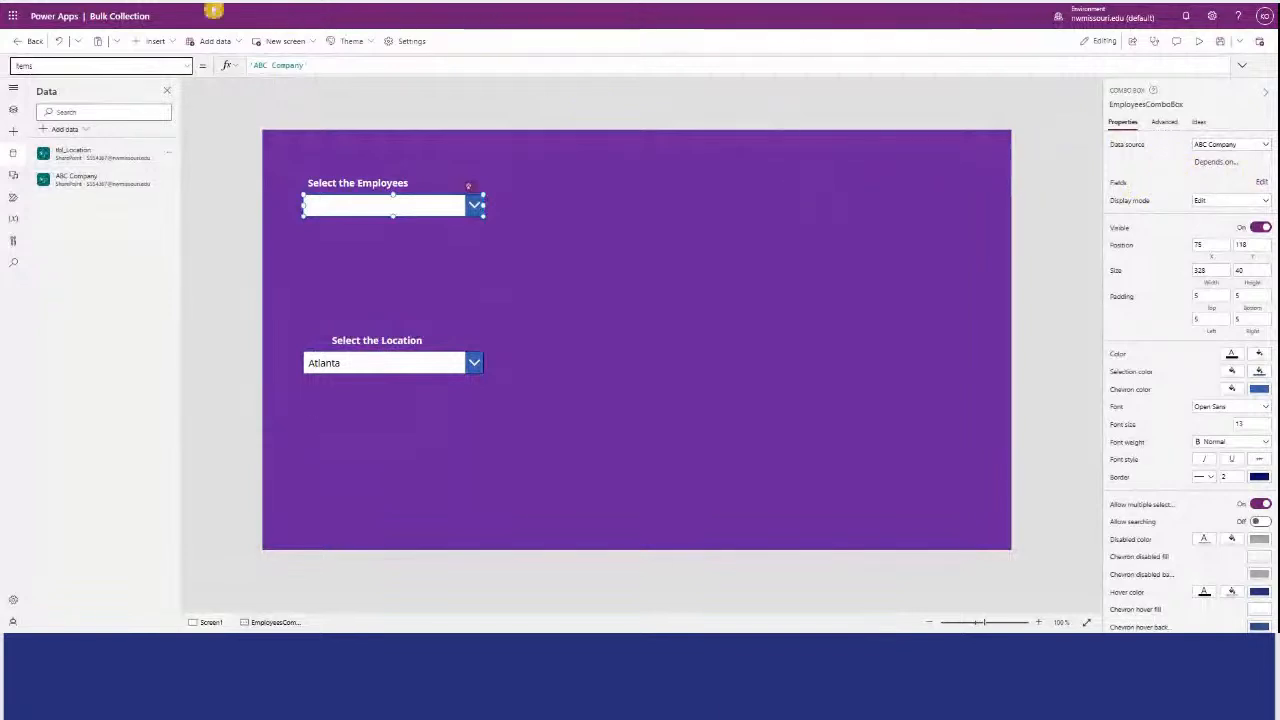
{"action": "left_click", "coordinate": [211, 8]}
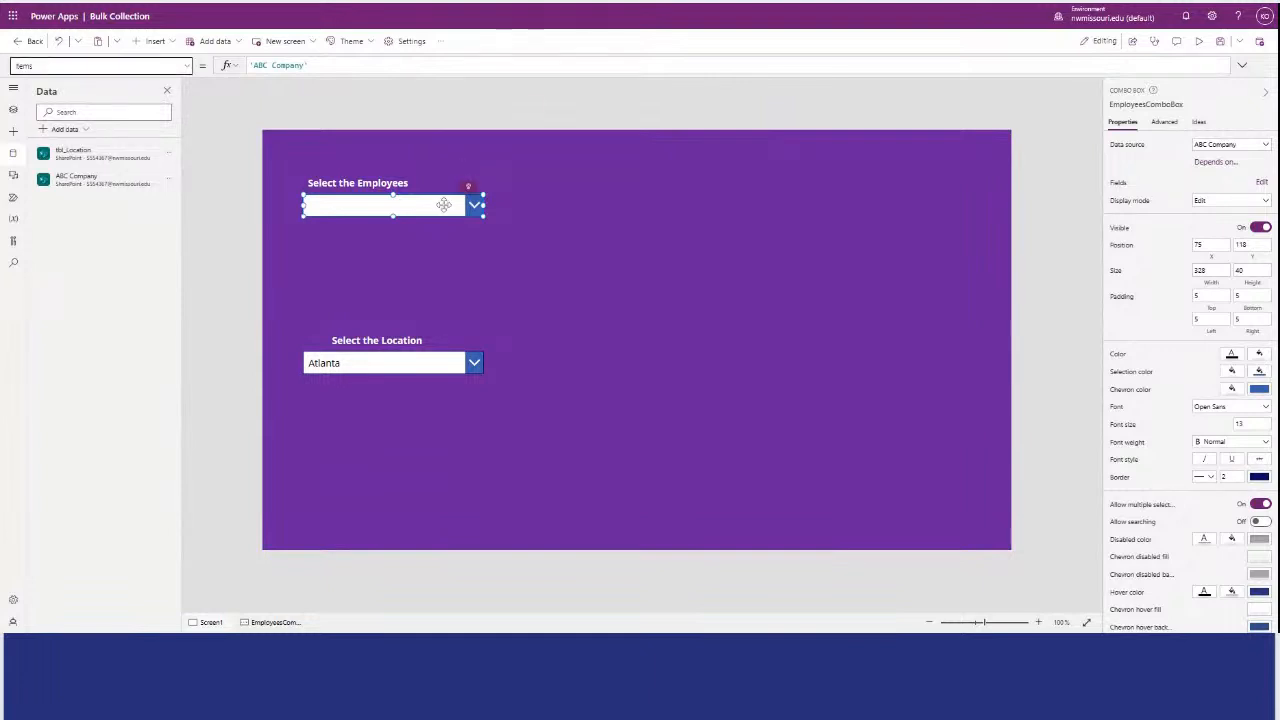
Examine the names of the screen's controls, including the location drop-down, in the control hierarchy.
{"action": "left_click", "coordinate": [13, 131]}
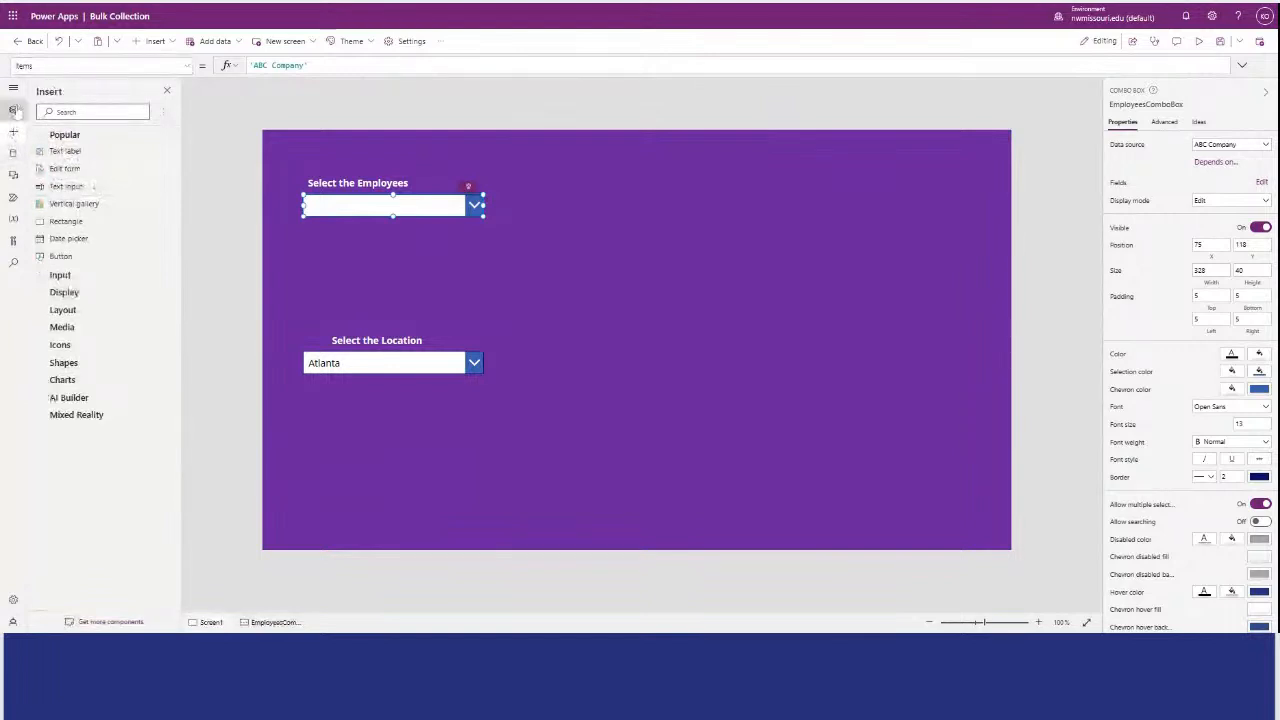
{"action": "left_click", "coordinate": [13, 109]}
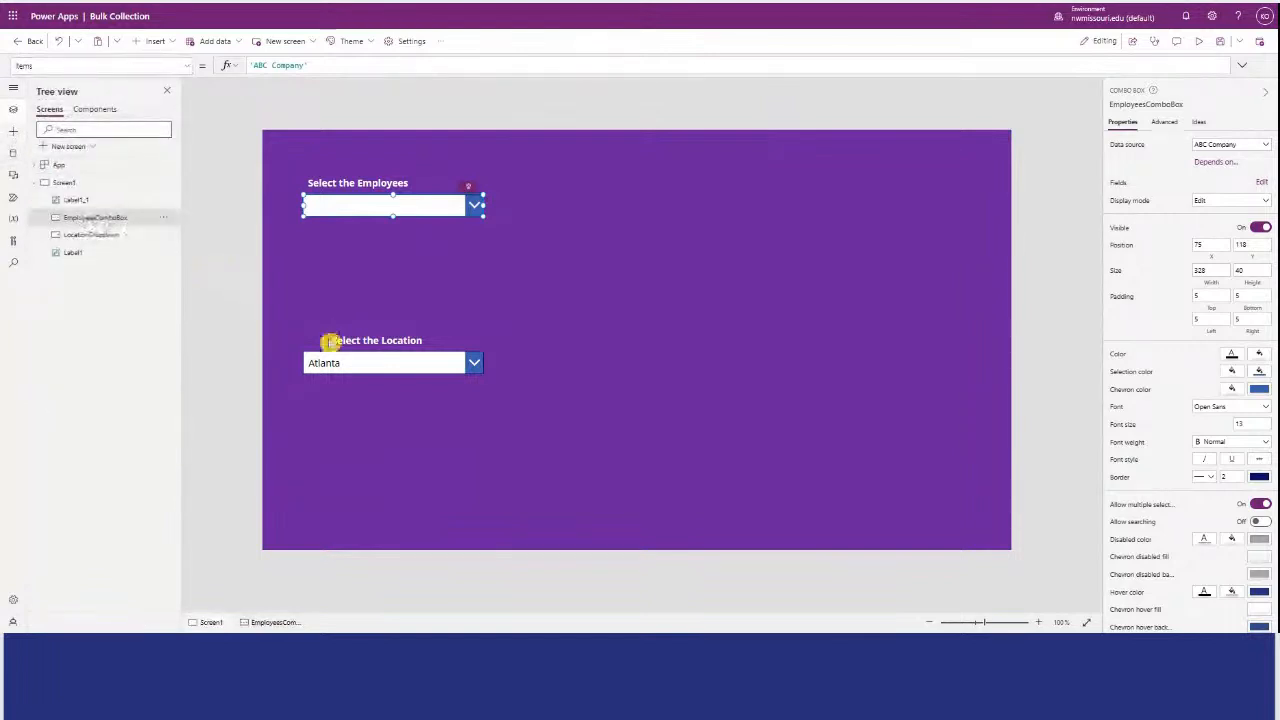
{"action": "left_click", "coordinate": [337, 360]}
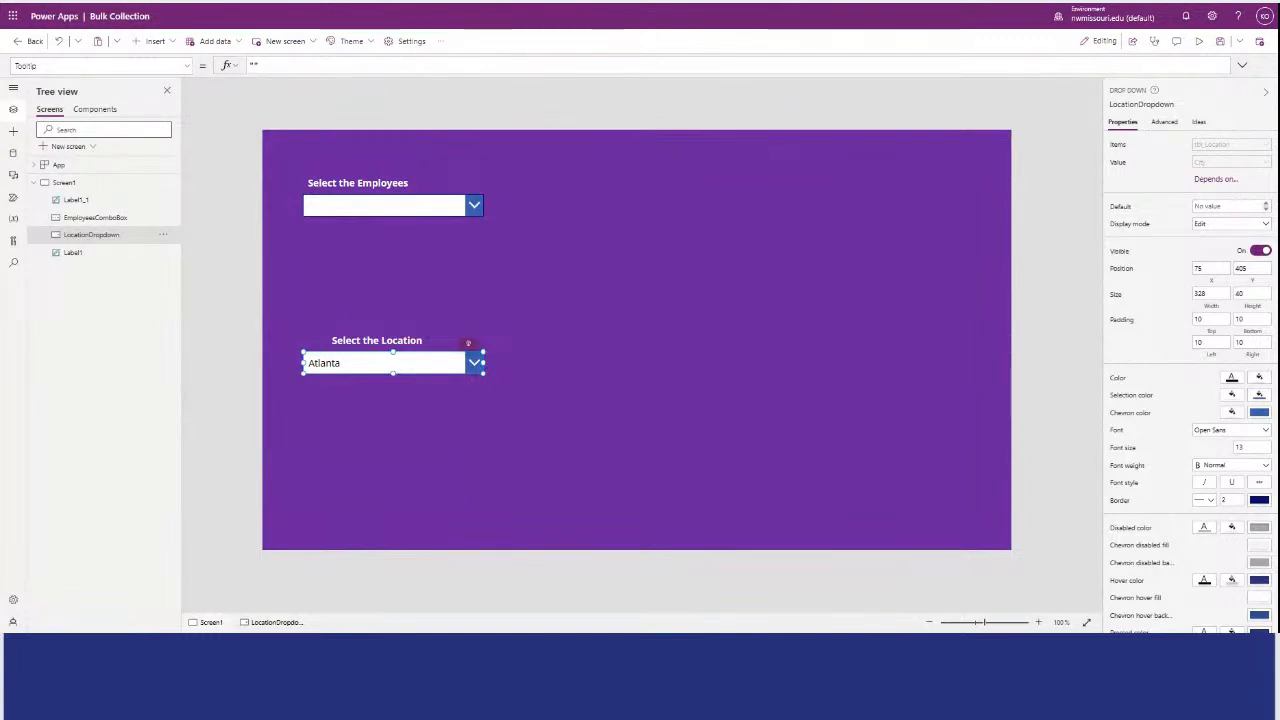
{"action": "left_click", "coordinate": [687, 343]}
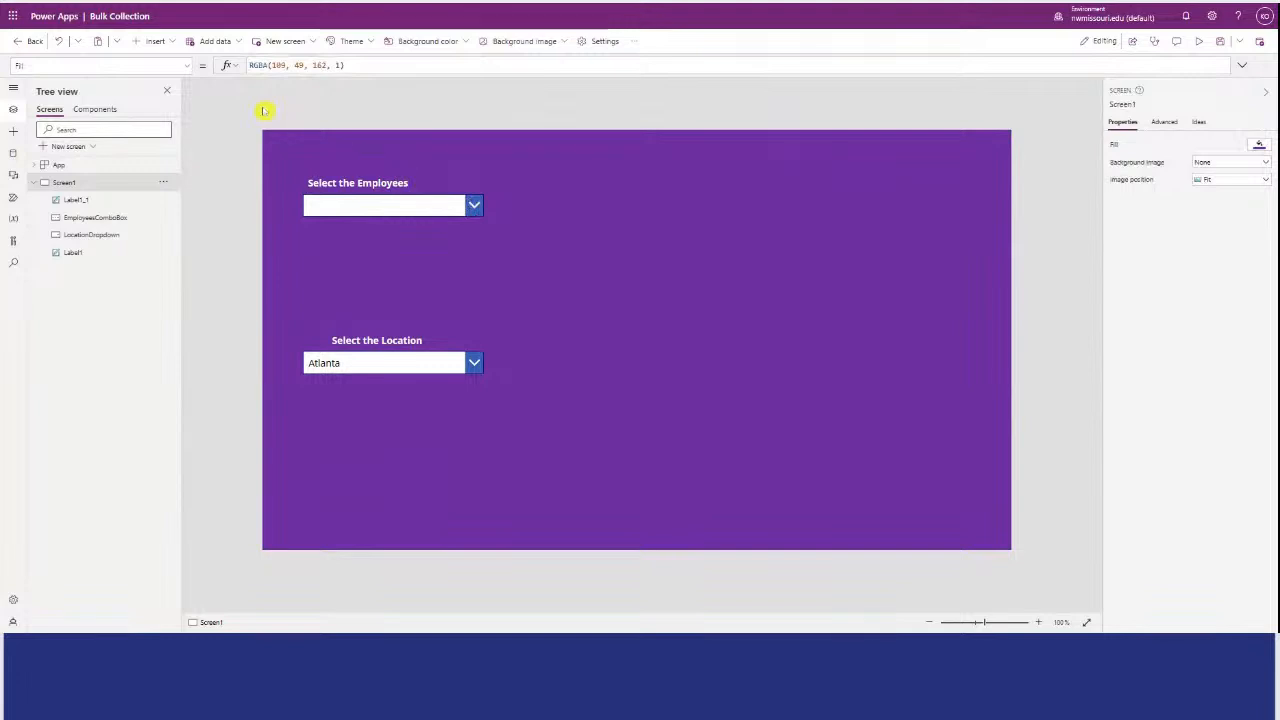
Insert a button and place it below the location drop-down.
{"action": "left_click", "coordinate": [155, 41]}
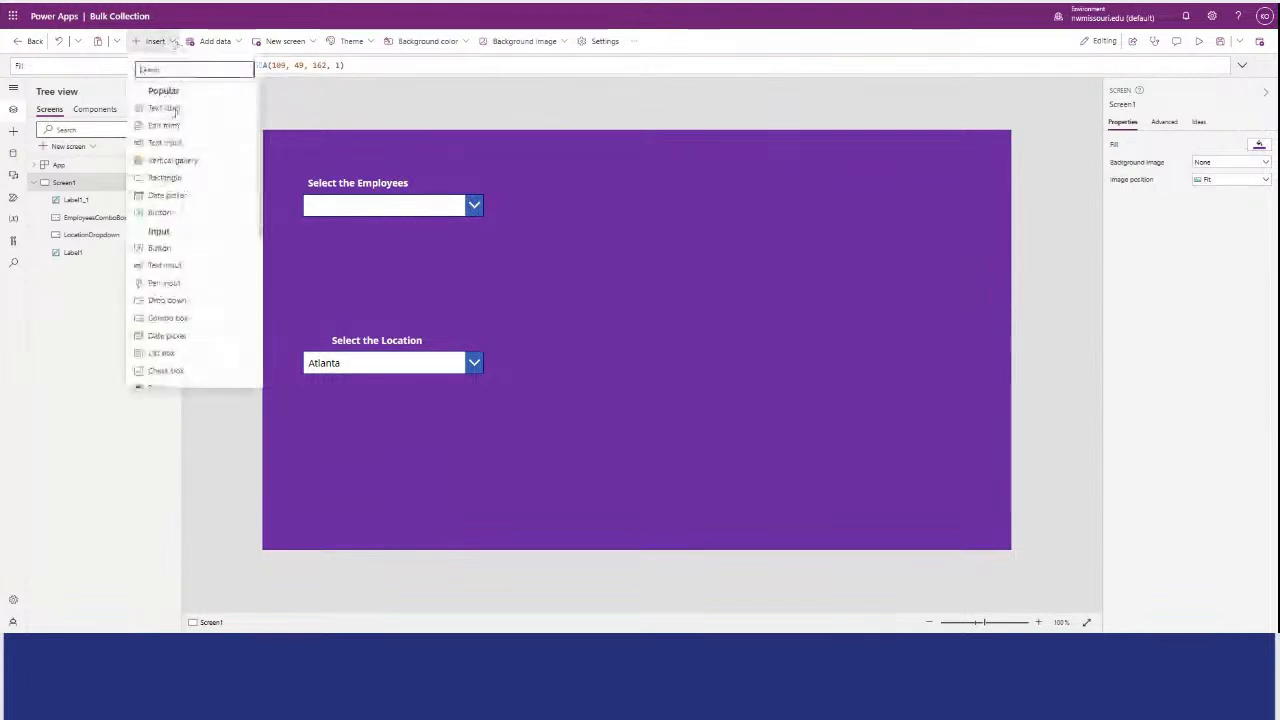
{"action": "left_click", "coordinate": [160, 212]}
{"action": "left_click_drag", "start_coordinate": [330, 163], "coordinate": [383, 435]}
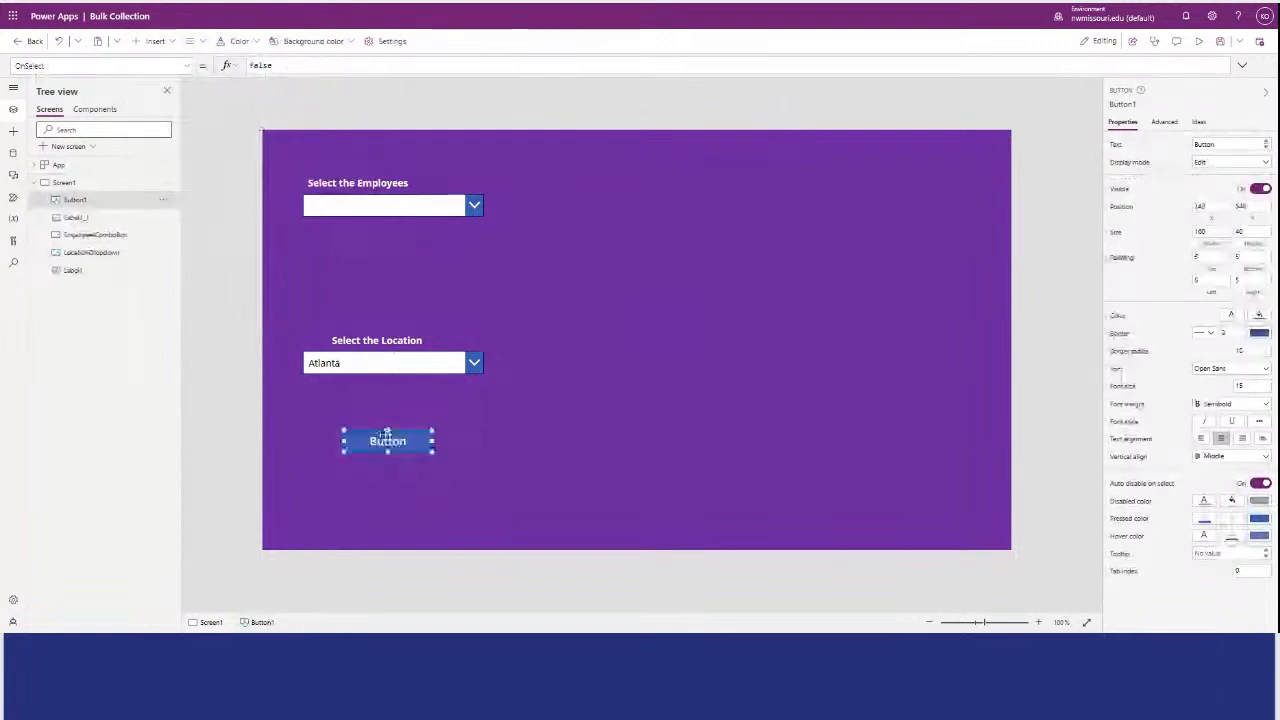
Set the new button's text to "Create a Collection".
{"action": "left_click_drag", "start_coordinate": [1262, 144], "coordinate": [1137, 144]}
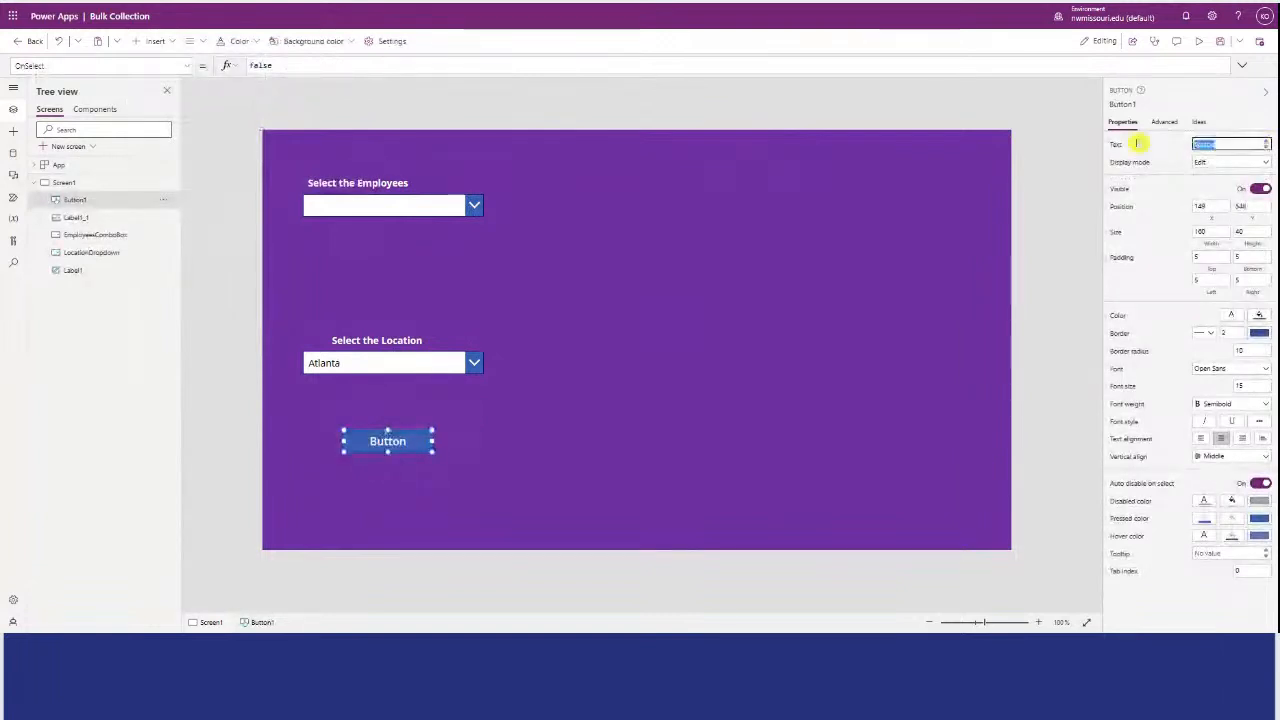
{"action": "type", "text": "Create"}
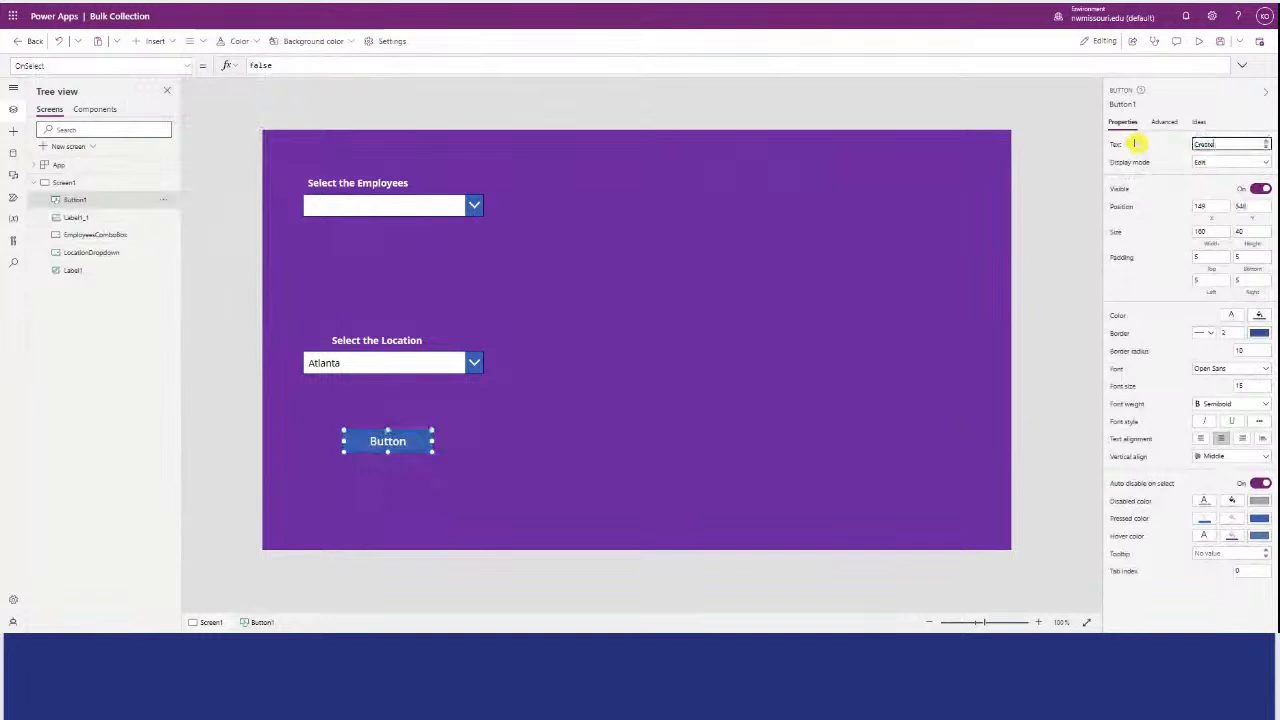
{"action": "type", "text": " p Collection"}
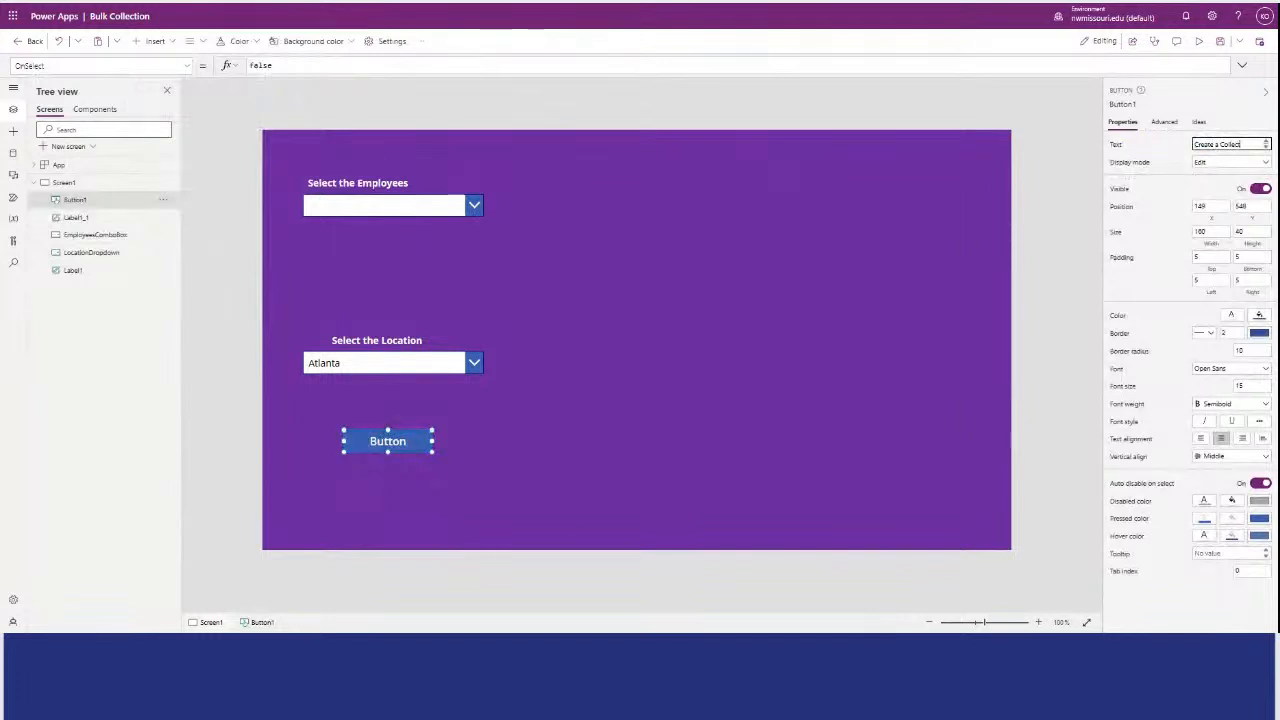
{"action": "left_click", "coordinate": [698, 341]}
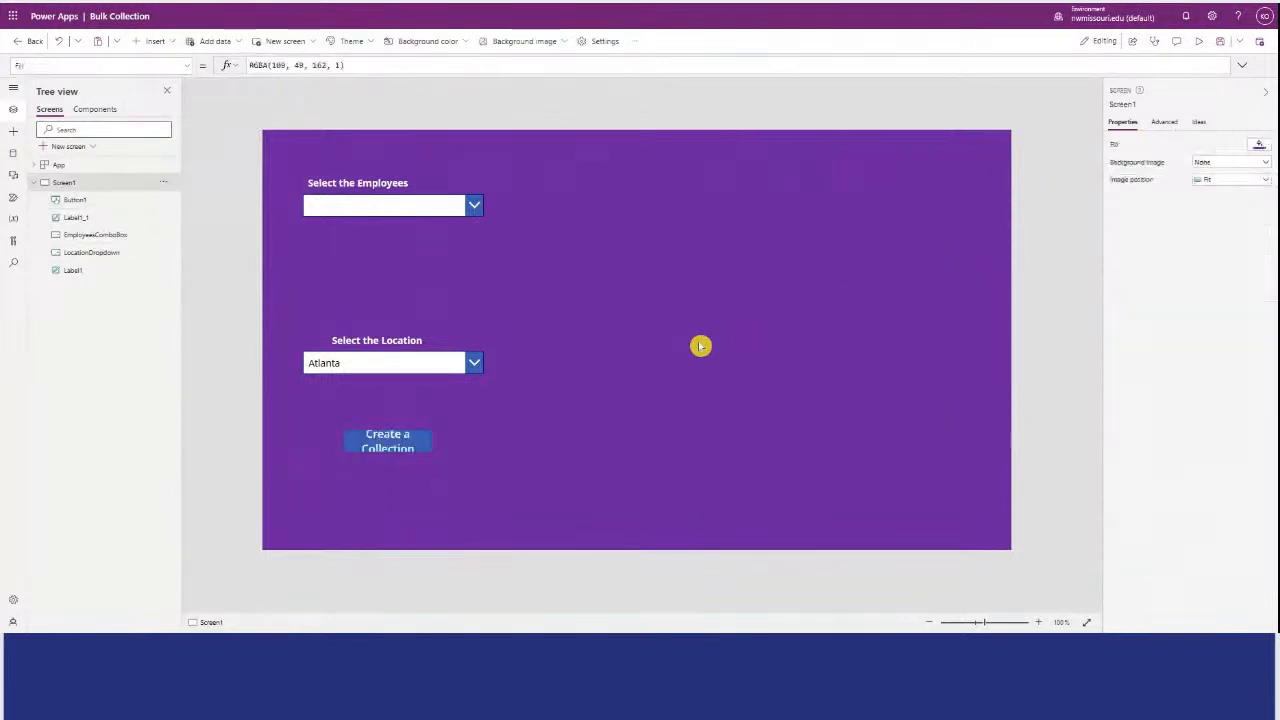
Enlarge the "Create a Collection" button to about 226 by 83 so its text fits on one line.
{"action": "left_click", "coordinate": [386, 436]}
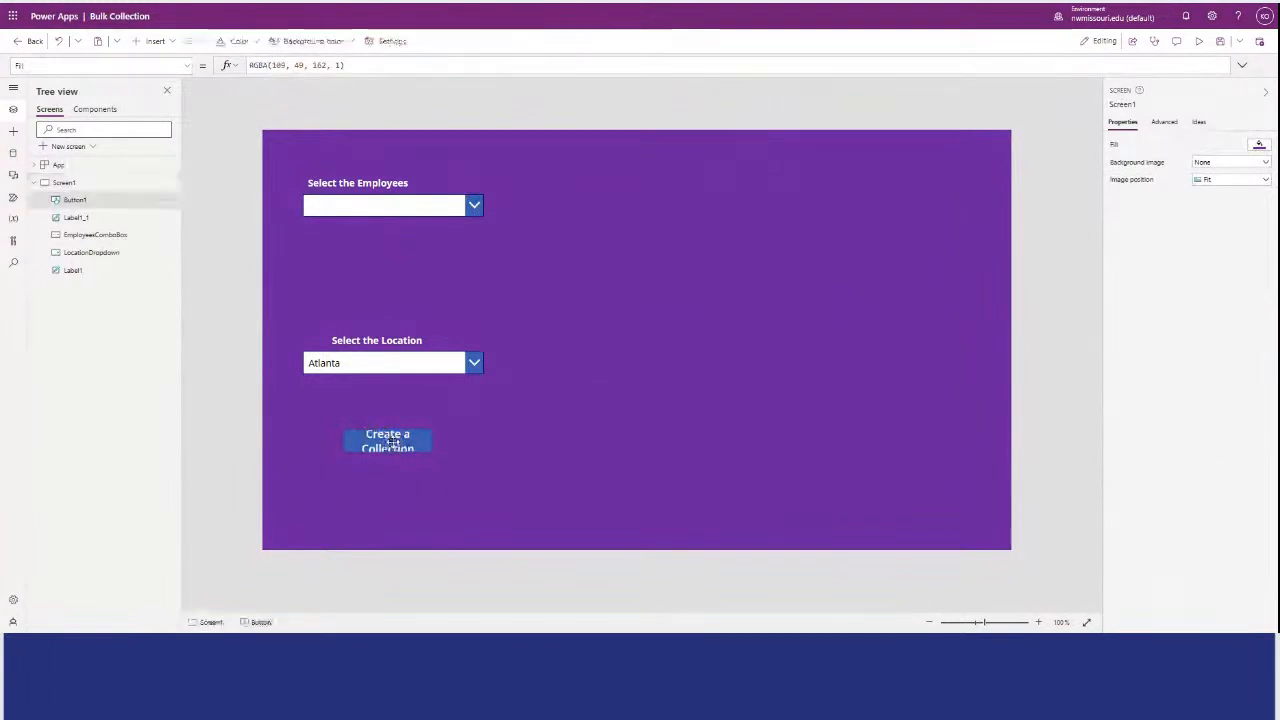
{"action": "left_click_drag", "start_coordinate": [446, 463], "coordinate": [424, 442]}
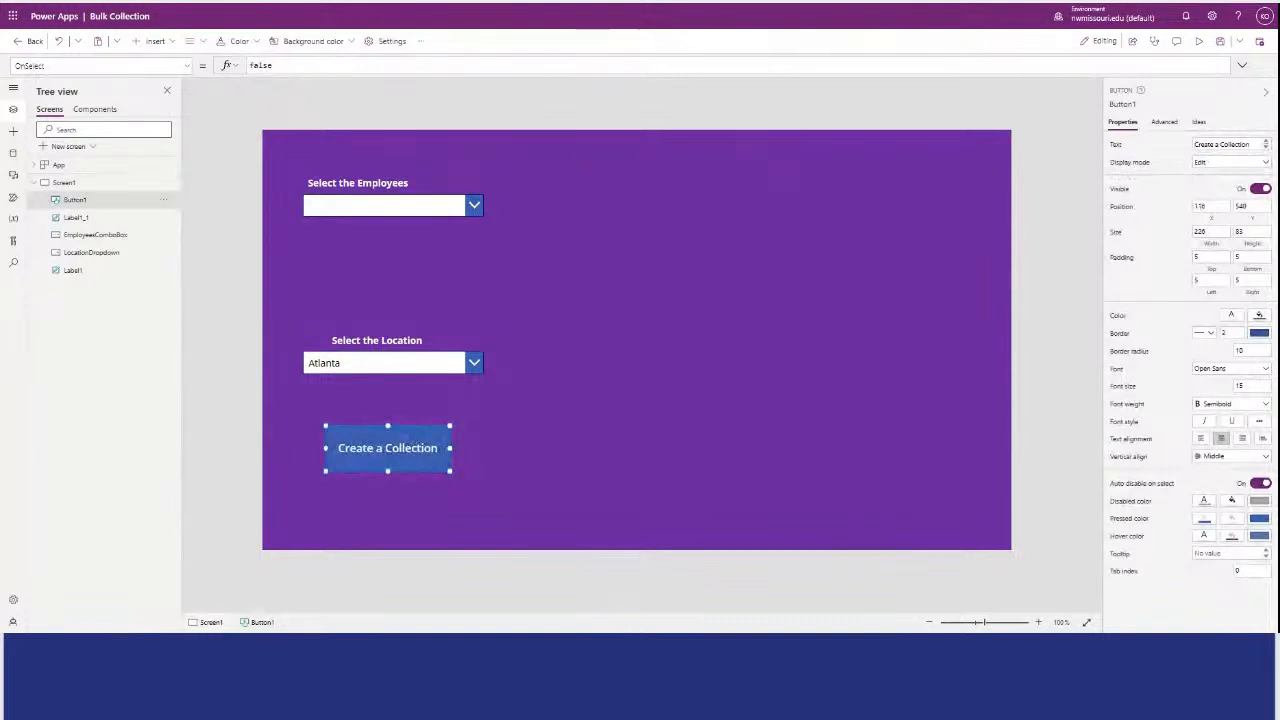
{"action": "left_click", "coordinate": [254, 263]}
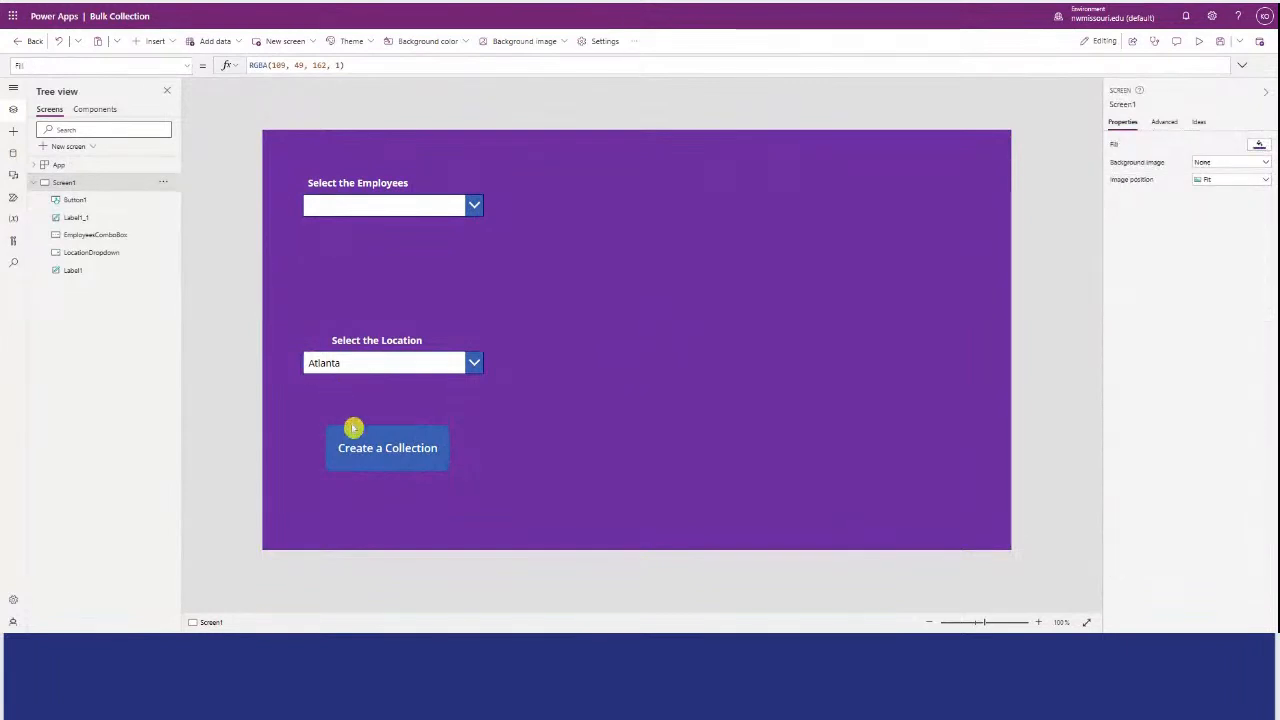
Set the "Create a Collection" button's OnSelect formula to Collect(colEmployeesToUpdate,'ABC Company').
{"action": "left_click", "coordinate": [375, 455]}
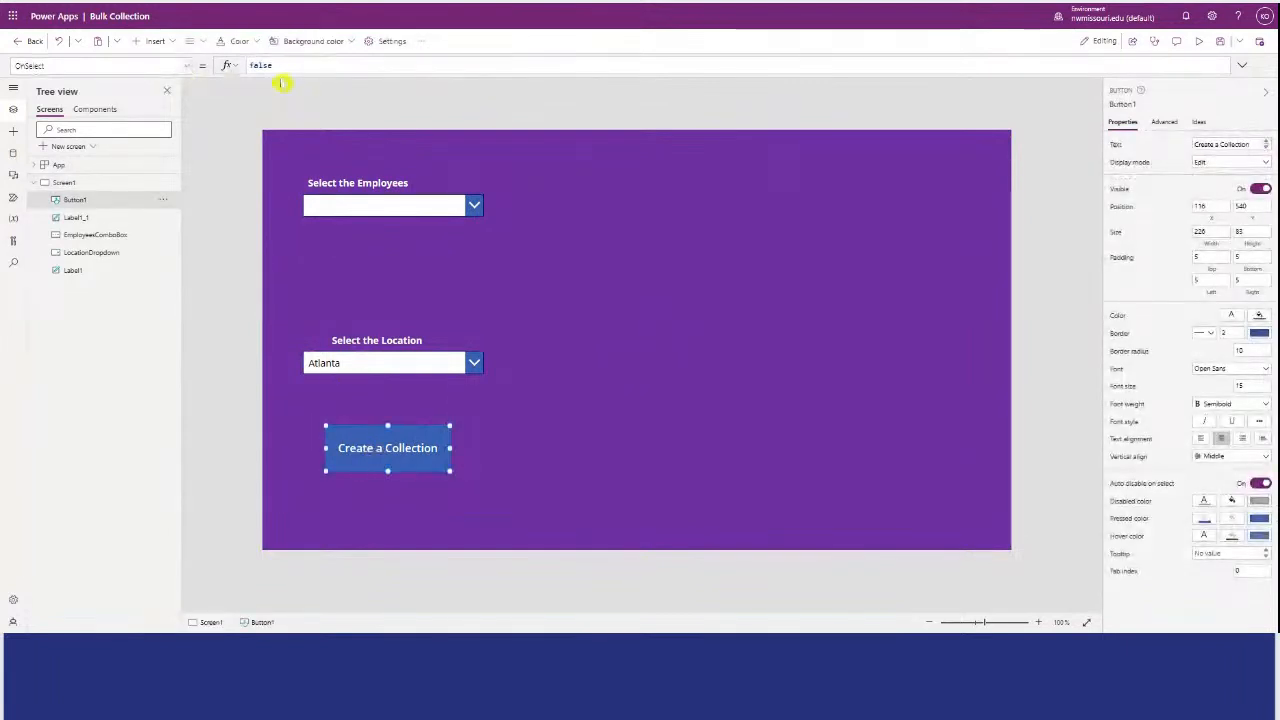
{"action": "left_click_drag", "start_coordinate": [293, 77], "coordinate": [297, 217]}
{"action": "left_click_drag", "start_coordinate": [273, 66], "coordinate": [249, 66]}
{"action": "type", "text": "Collect(colEmployeesToUpdate,'ABC Company')"}
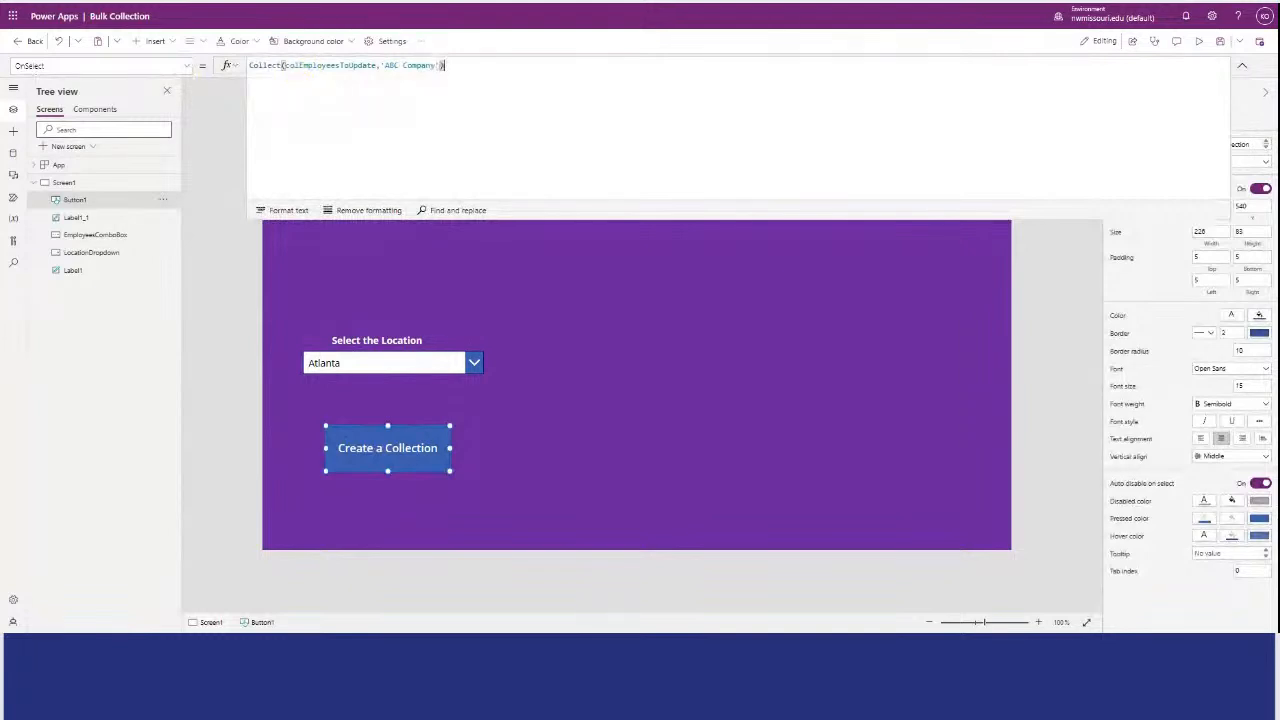
{"action": "left_click", "coordinate": [405, 65]}
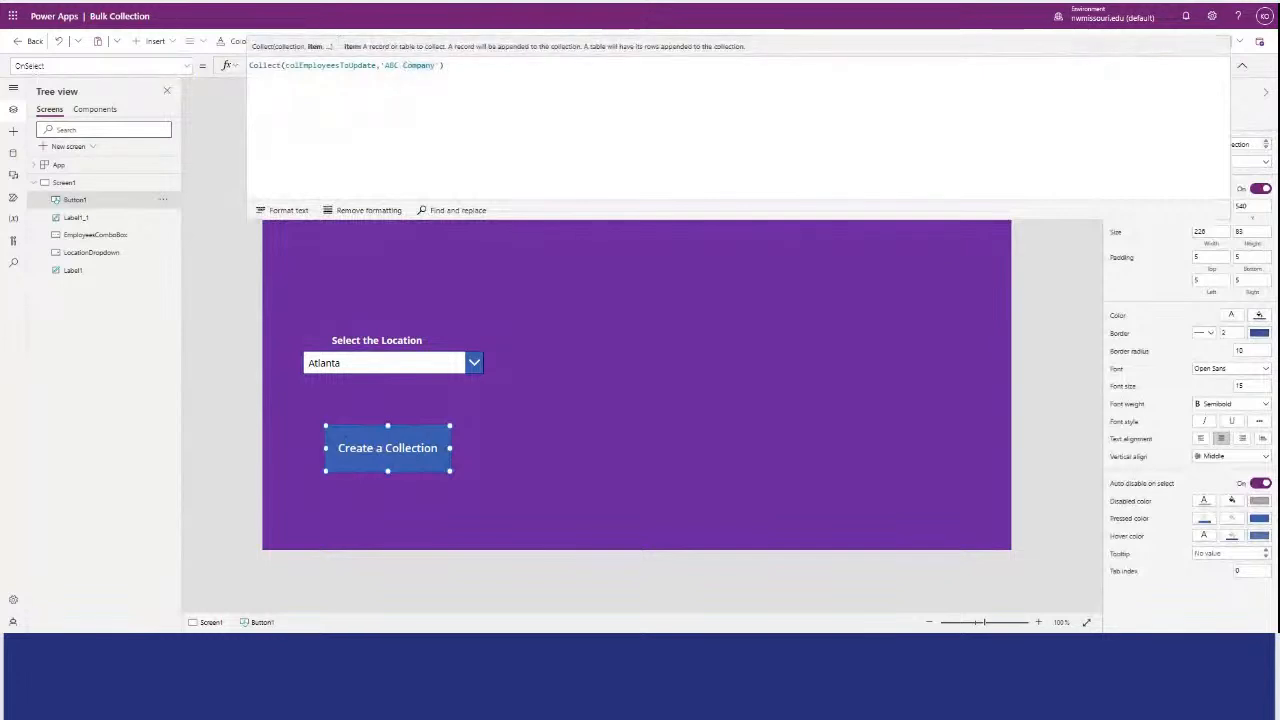
{"action": "left_click_drag", "start_coordinate": [547, 220], "coordinate": [547, 80]}
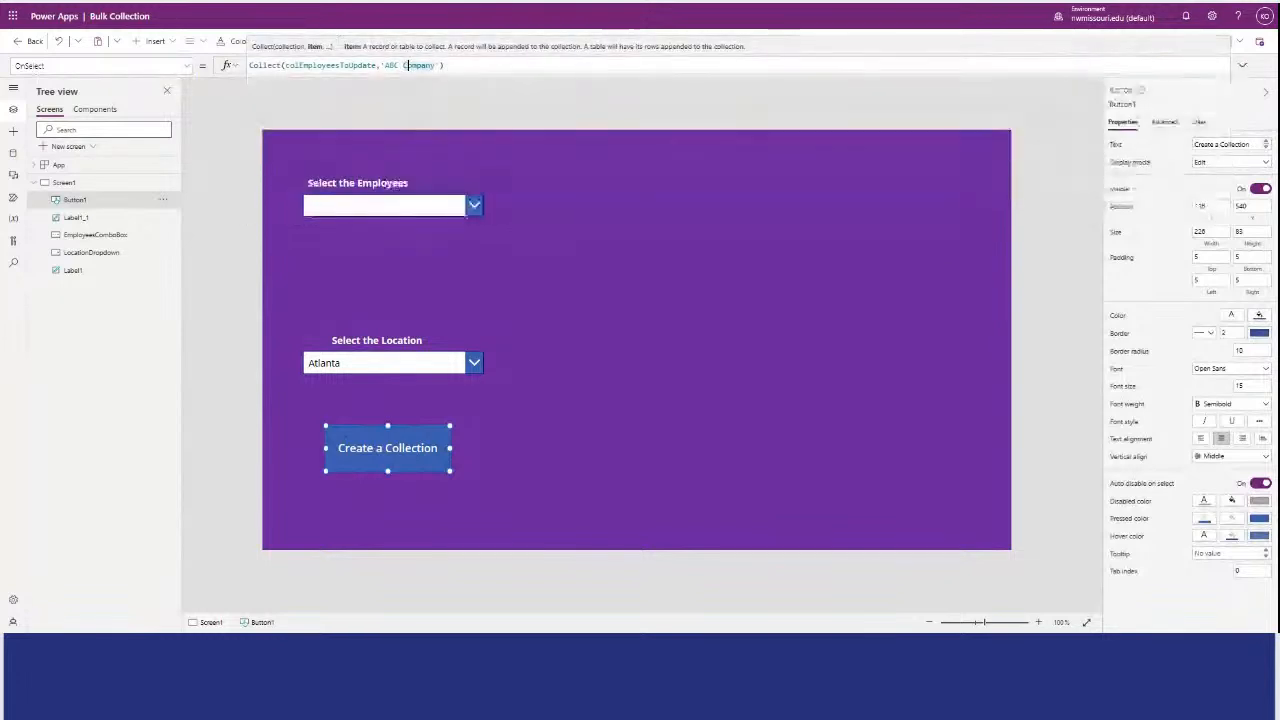
Preview the app, run the "Create a Collection" button once, and return to editing.
{"action": "left_click", "coordinate": [1060, 114]}
{"action": "left_click", "coordinate": [1204, 42]}
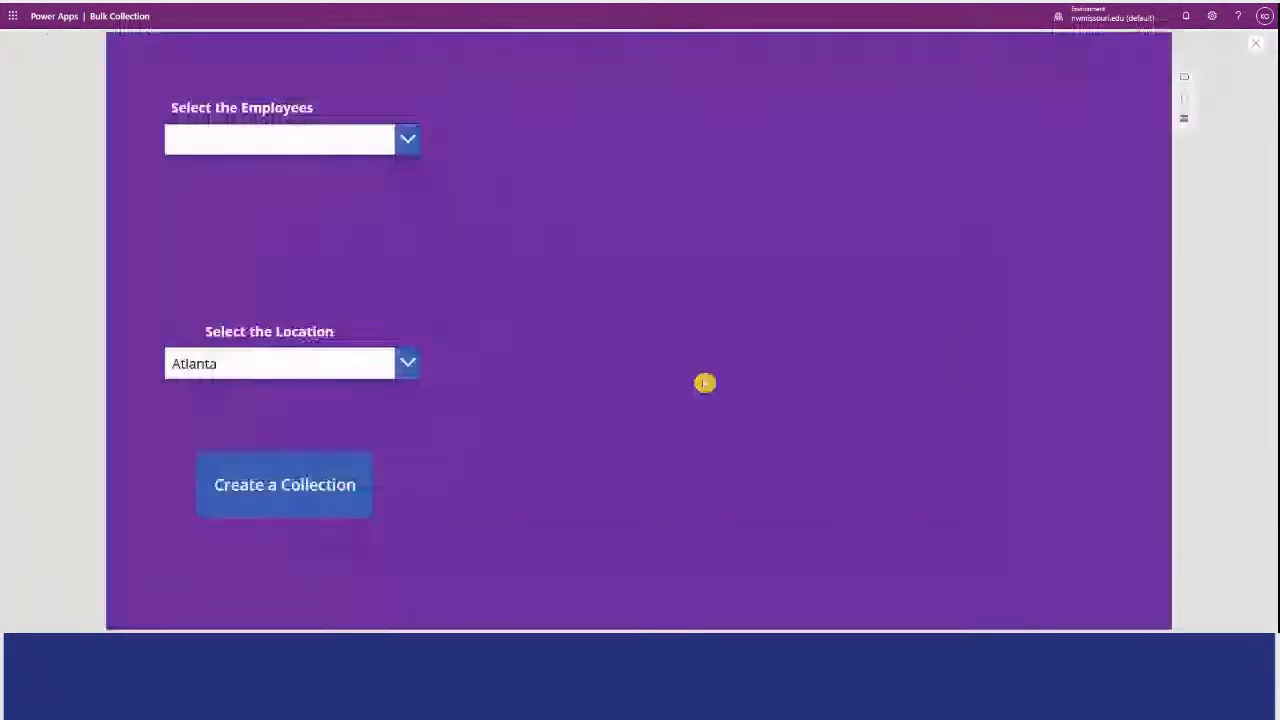
{"action": "left_click", "coordinate": [310, 481]}
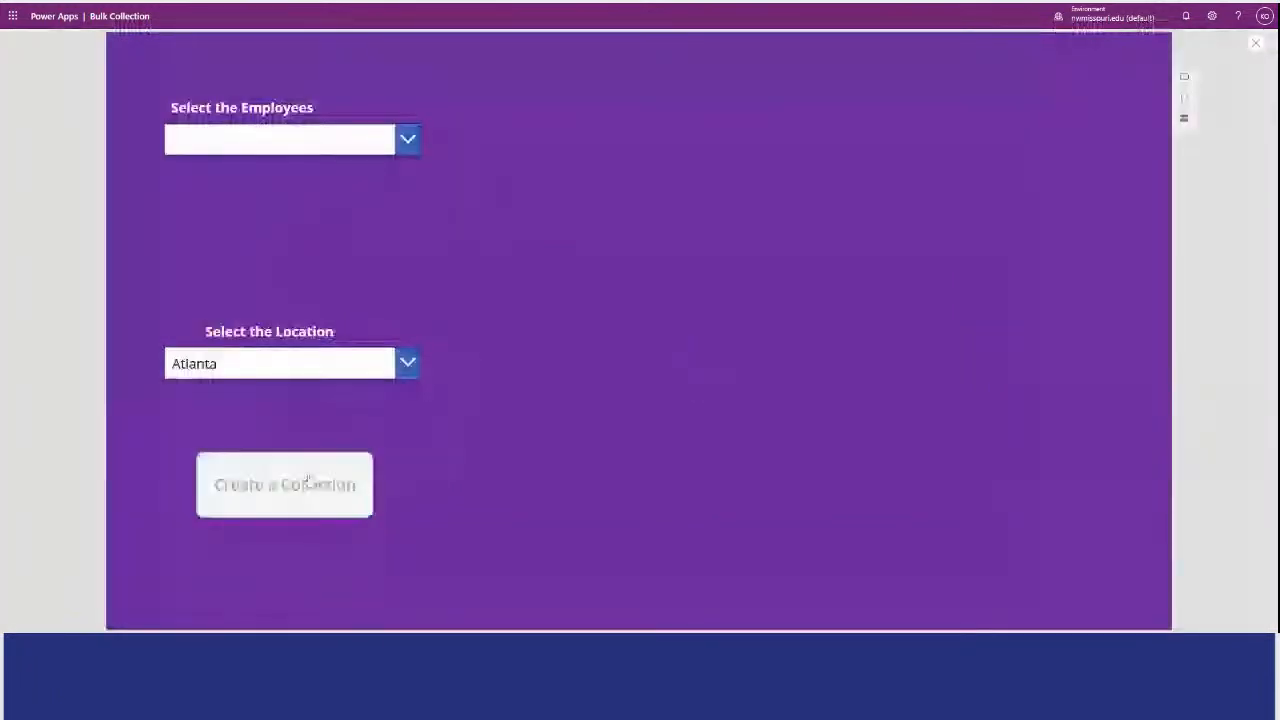
{"action": "left_click", "coordinate": [1255, 47]}
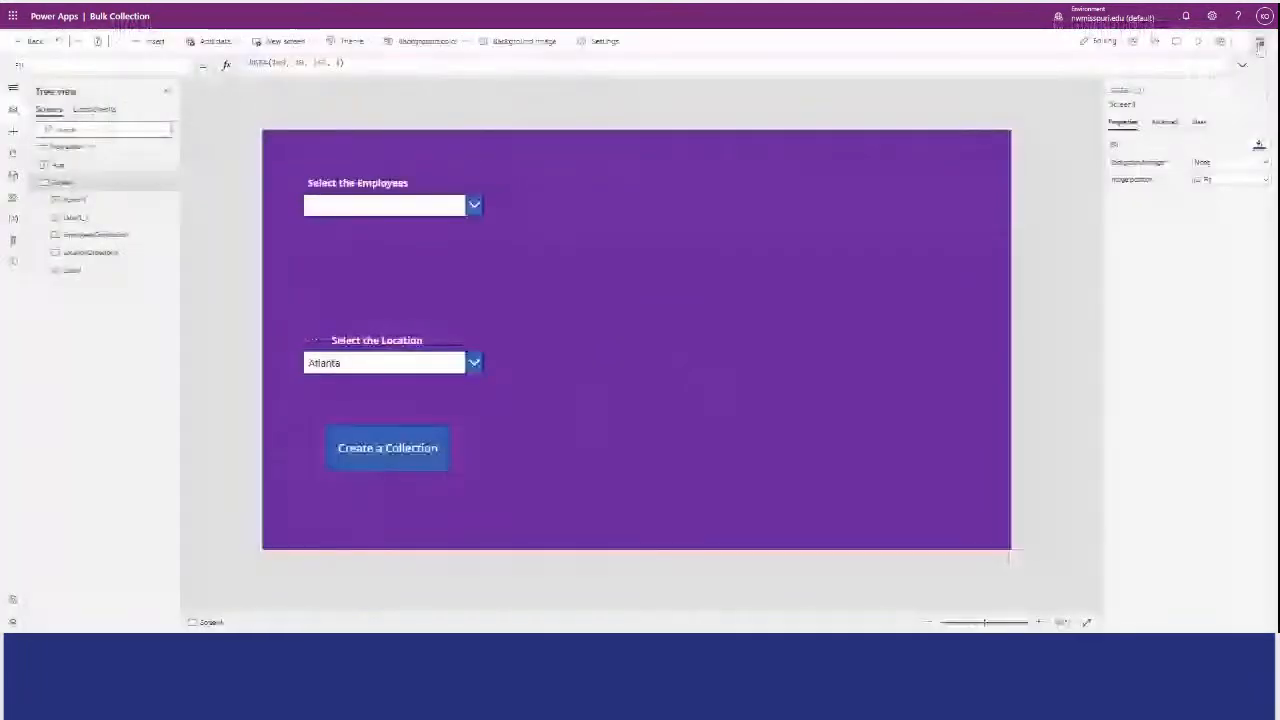
Examine the table stored in the colEmployeesToUpdate collection among the app's variables, then close it.
{"action": "left_click", "coordinate": [13, 218]}
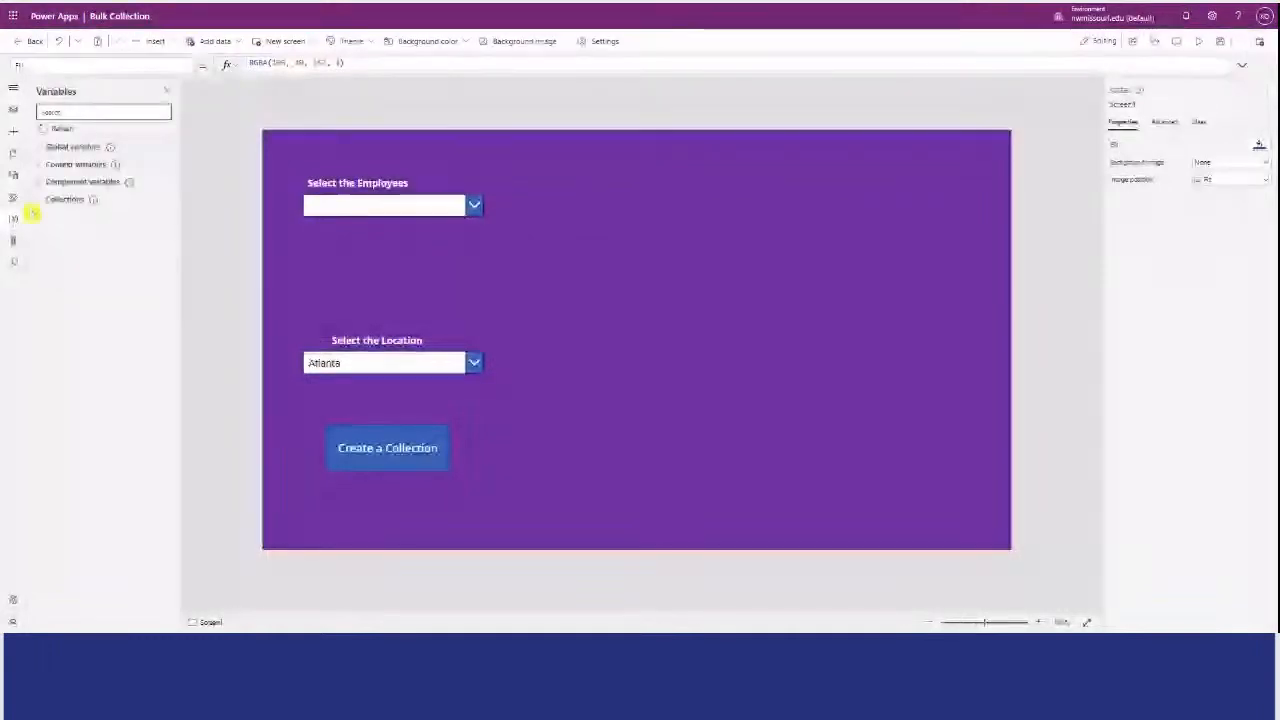
{"action": "left_click", "coordinate": [38, 199]}
{"action": "left_click", "coordinate": [39, 199]}
{"action": "left_click", "coordinate": [38, 199]}
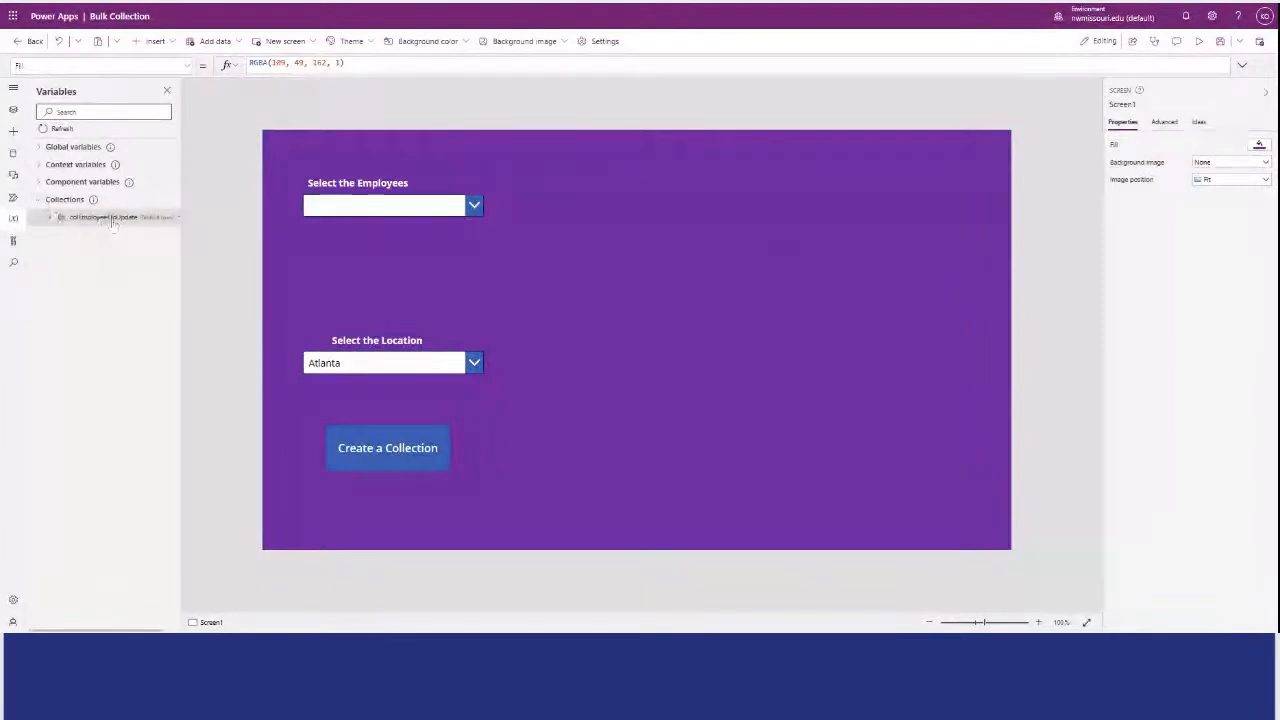
{"action": "right_click", "coordinate": [112, 222]}
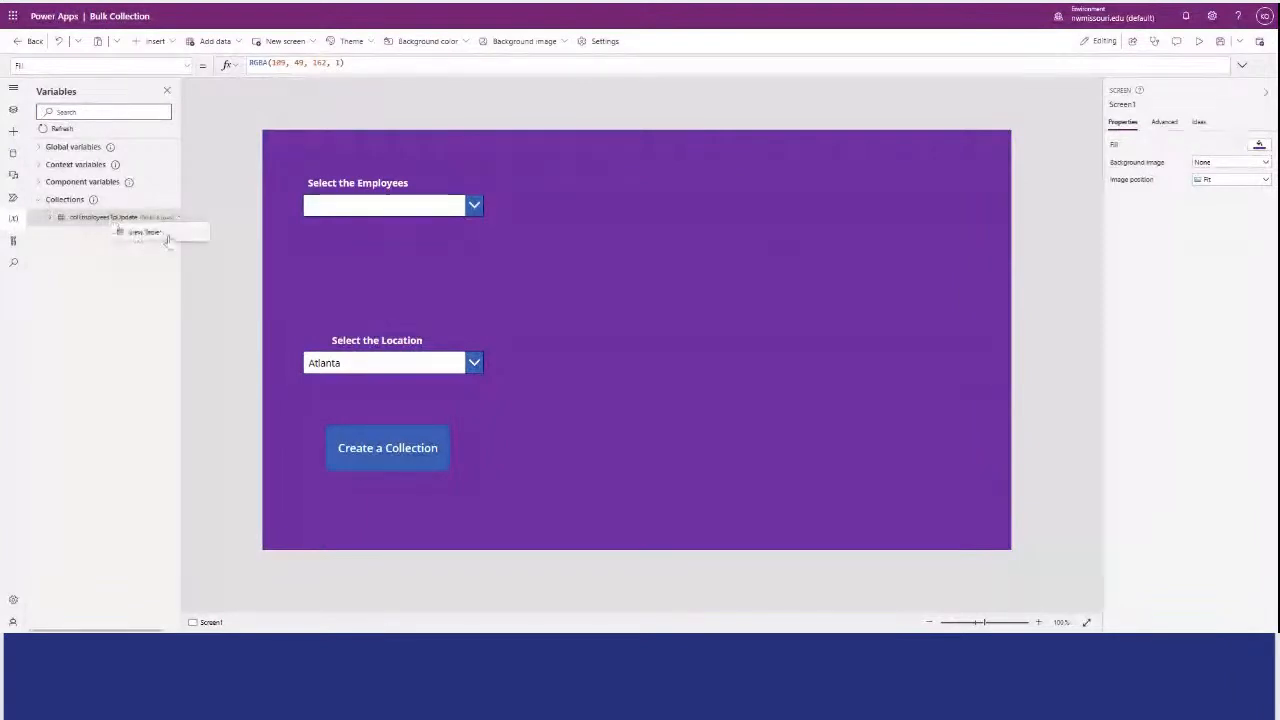
{"action": "left_click", "coordinate": [167, 238]}
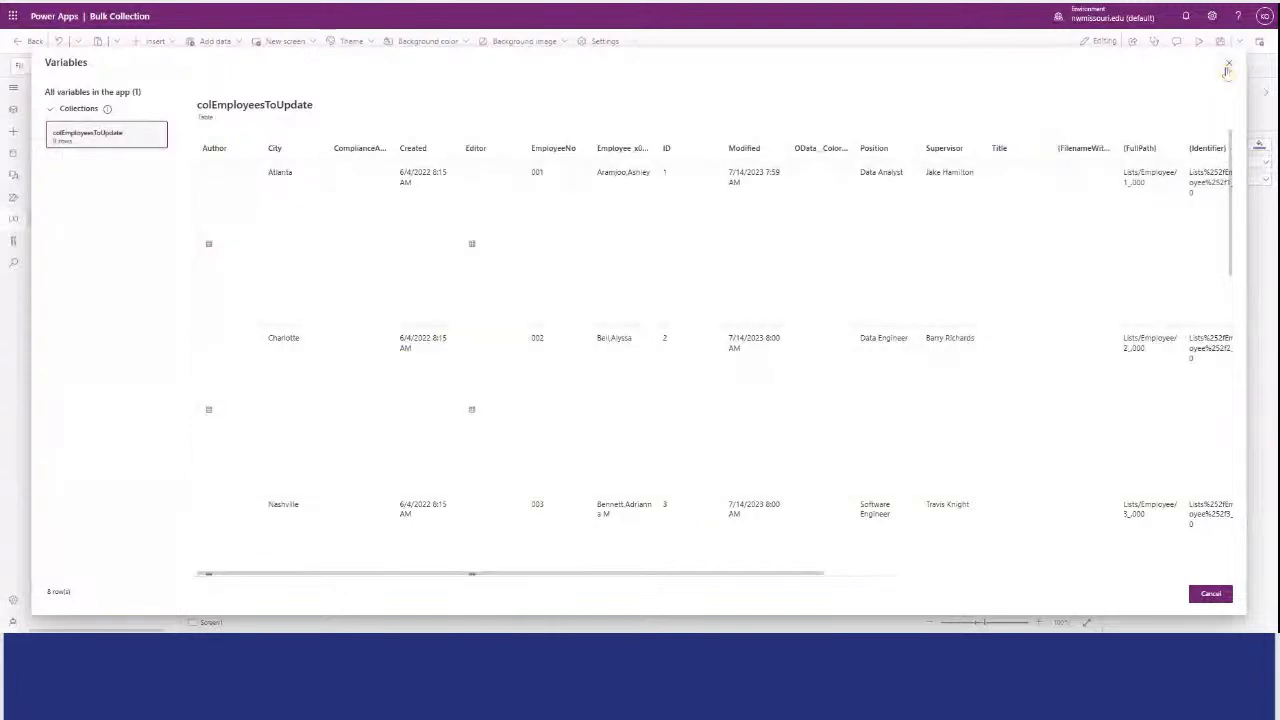
{"action": "left_click", "coordinate": [1228, 66]}
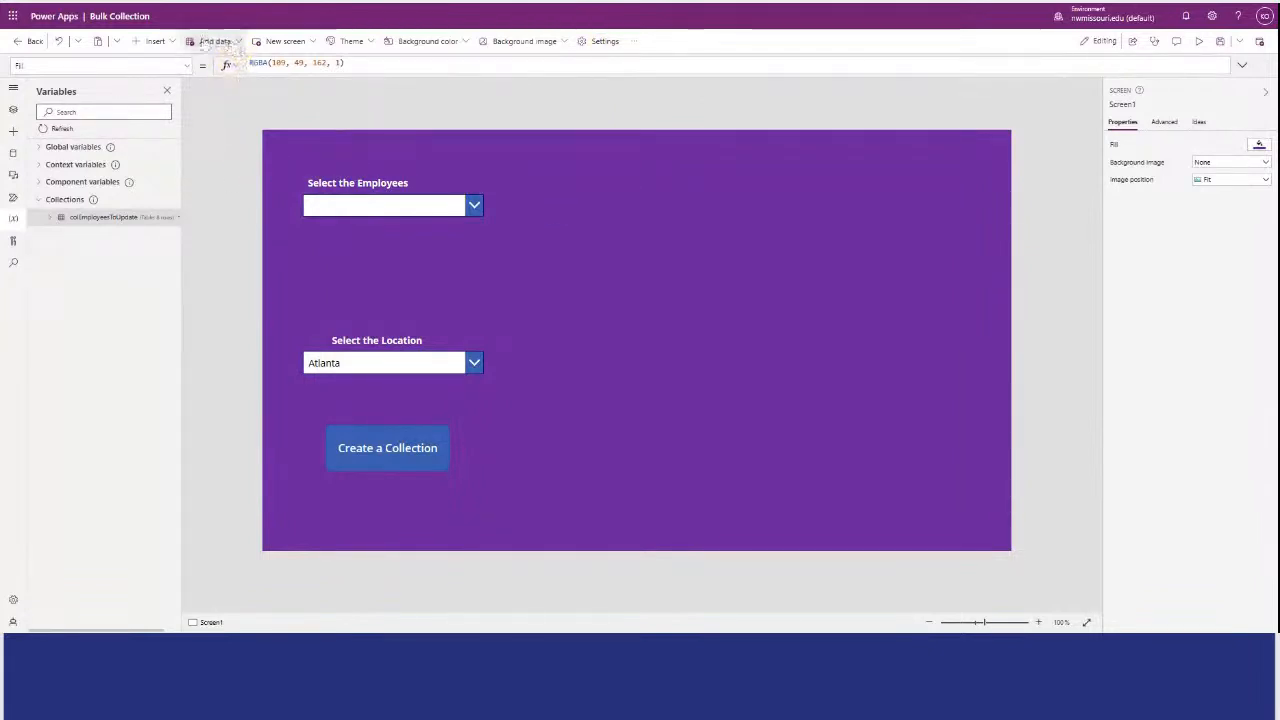
Insert a blank vertical gallery in the empty area beside the input controls and set its data source to colEmployeesToUpdate.
{"action": "left_click", "coordinate": [175, 41]}
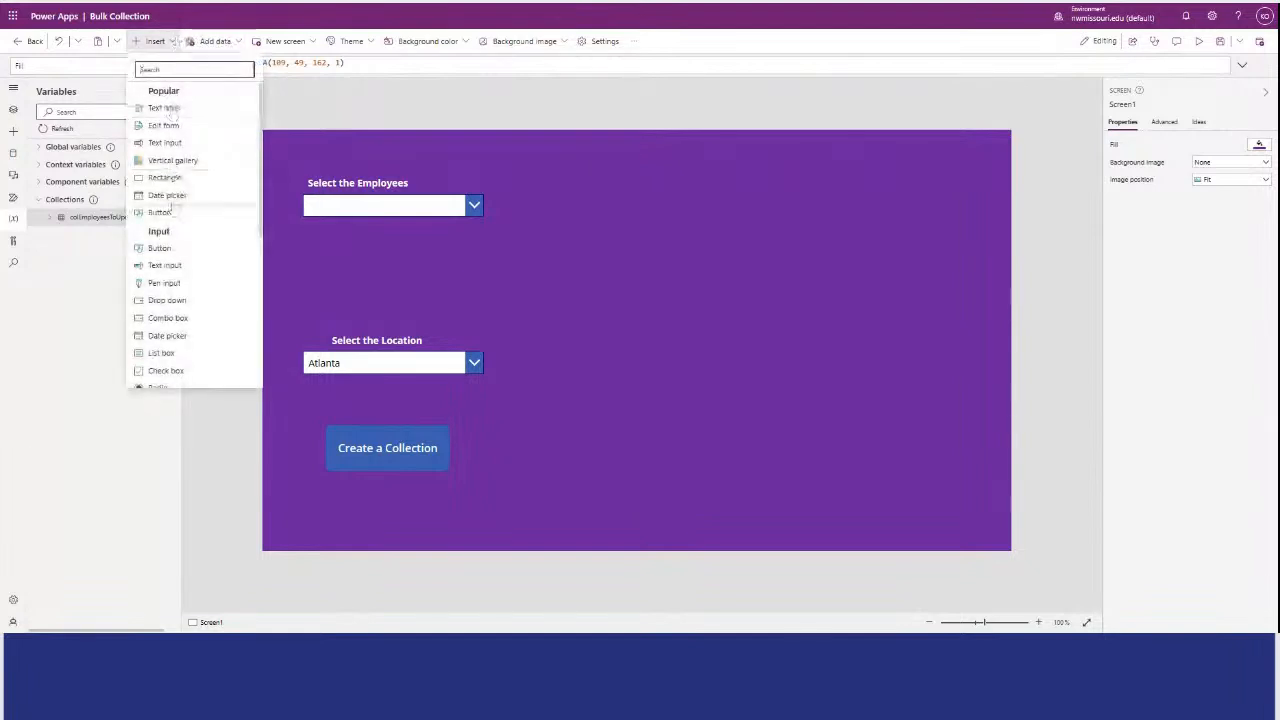
{"action": "type", "text": "blank"}
{"action": "left_click", "coordinate": [180, 108]}
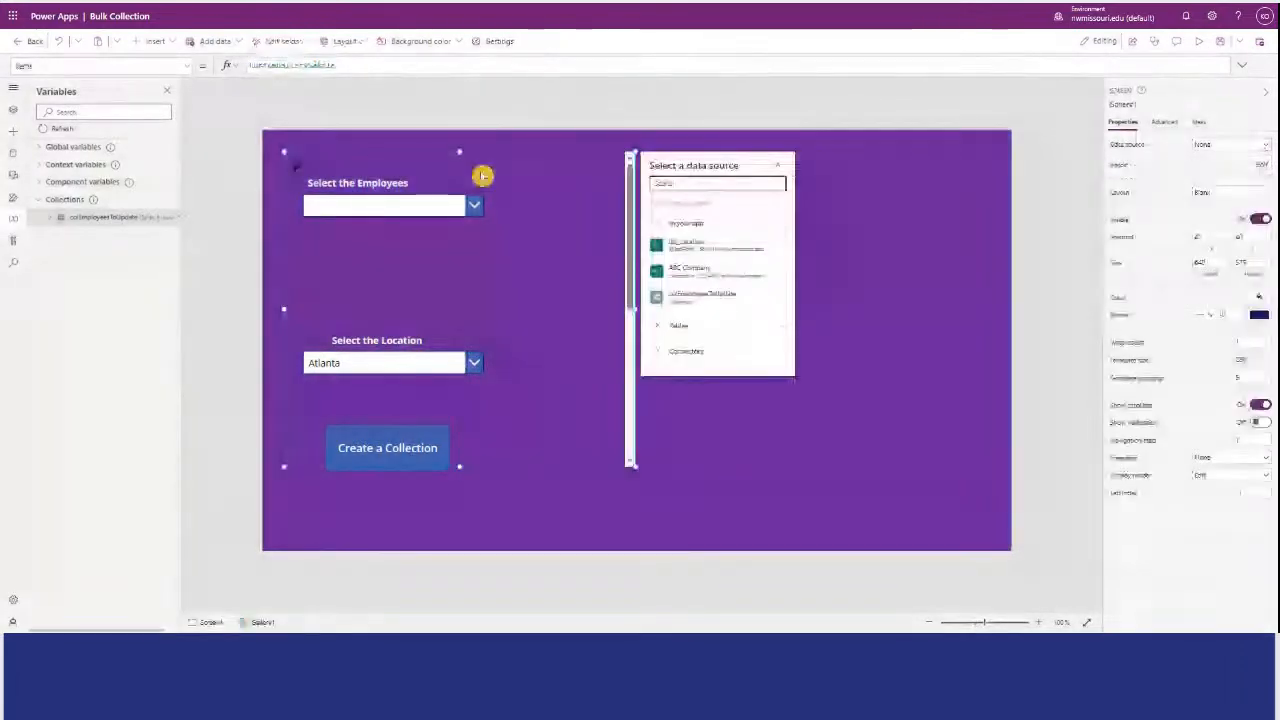
{"action": "left_click_drag", "start_coordinate": [482, 176], "coordinate": [763, 171]}
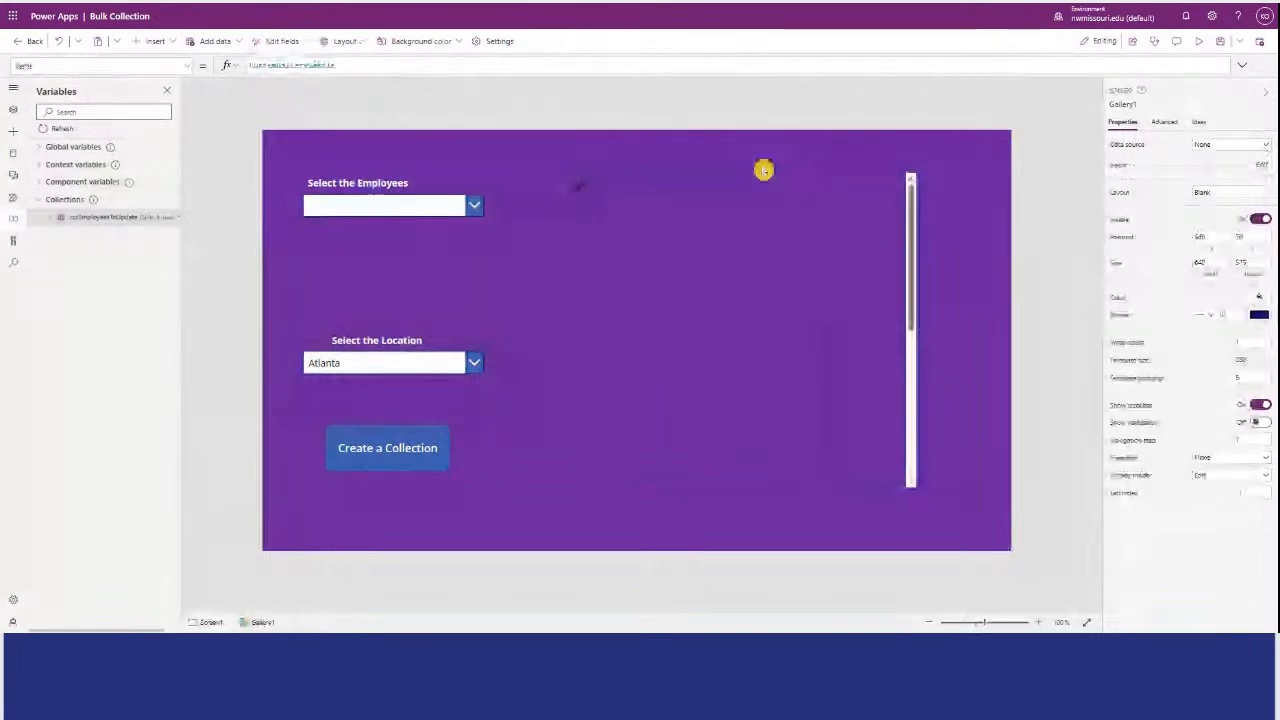
{"action": "left_click", "coordinate": [903, 258]}
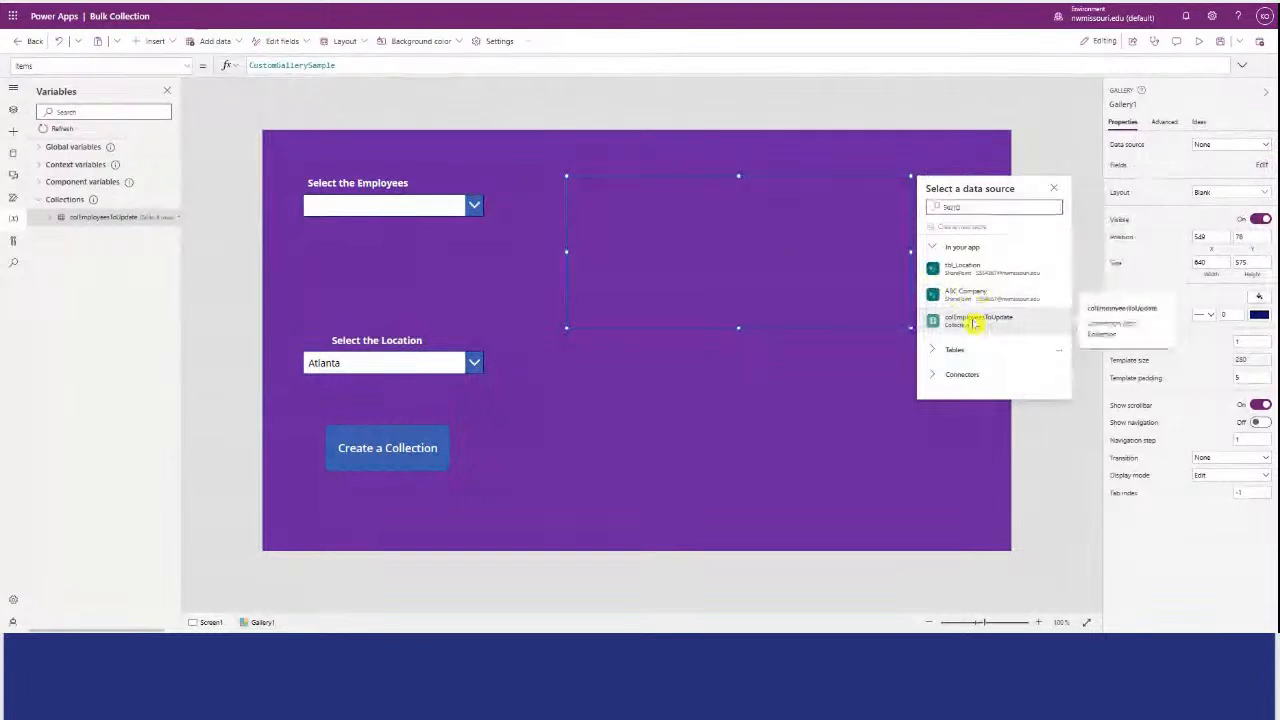
{"action": "left_click", "coordinate": [972, 323]}
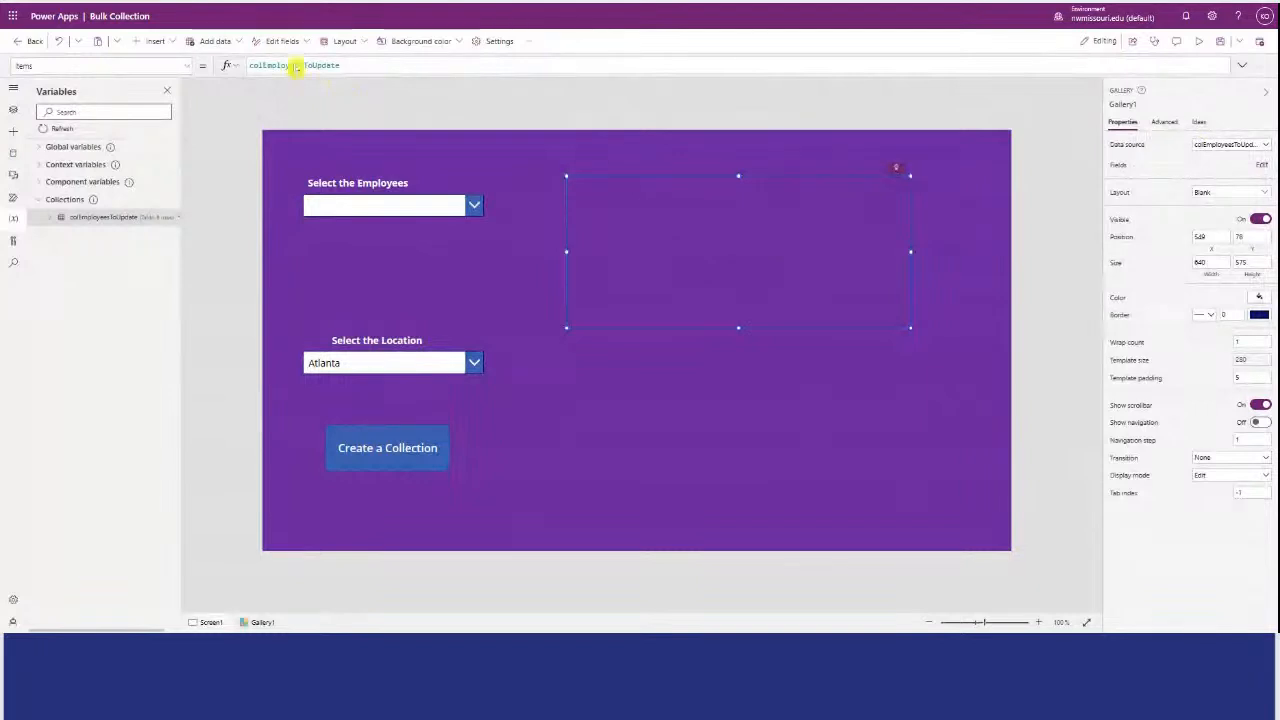
Insert a text input into the gallery template and reduce the template height to about 54.
{"action": "left_click", "coordinate": [170, 42]}
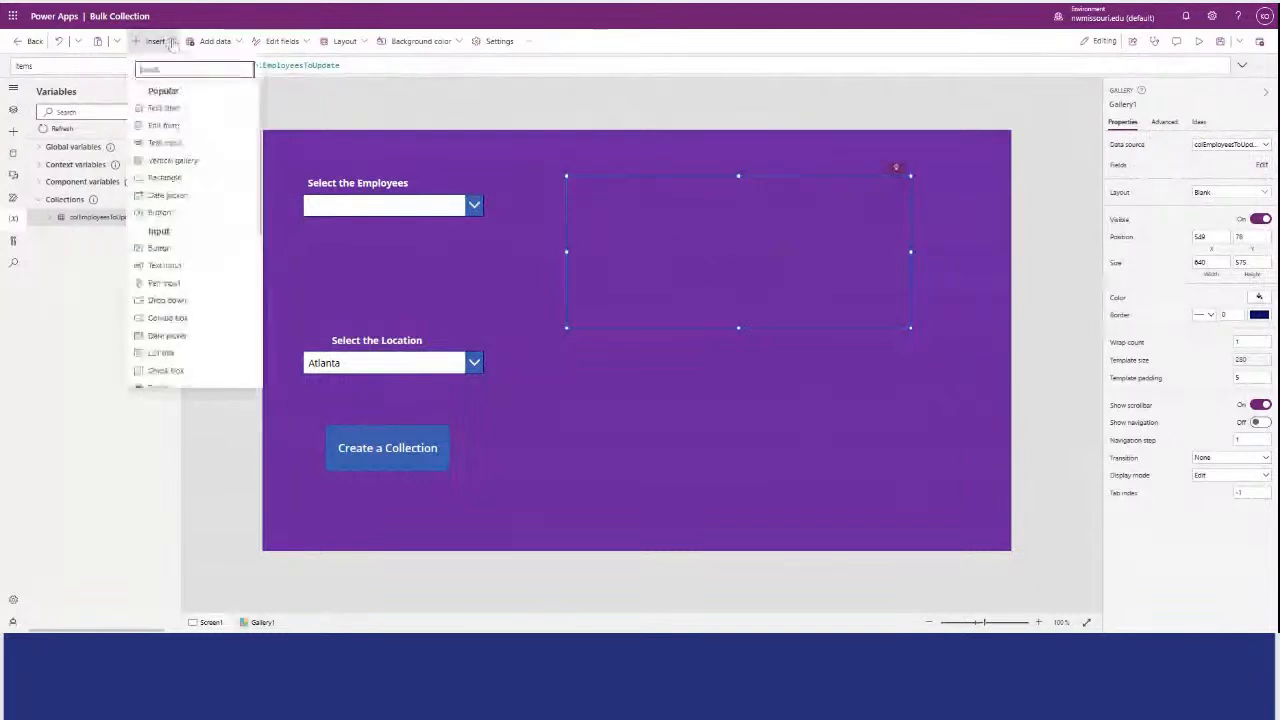
{"action": "left_click", "coordinate": [178, 145]}
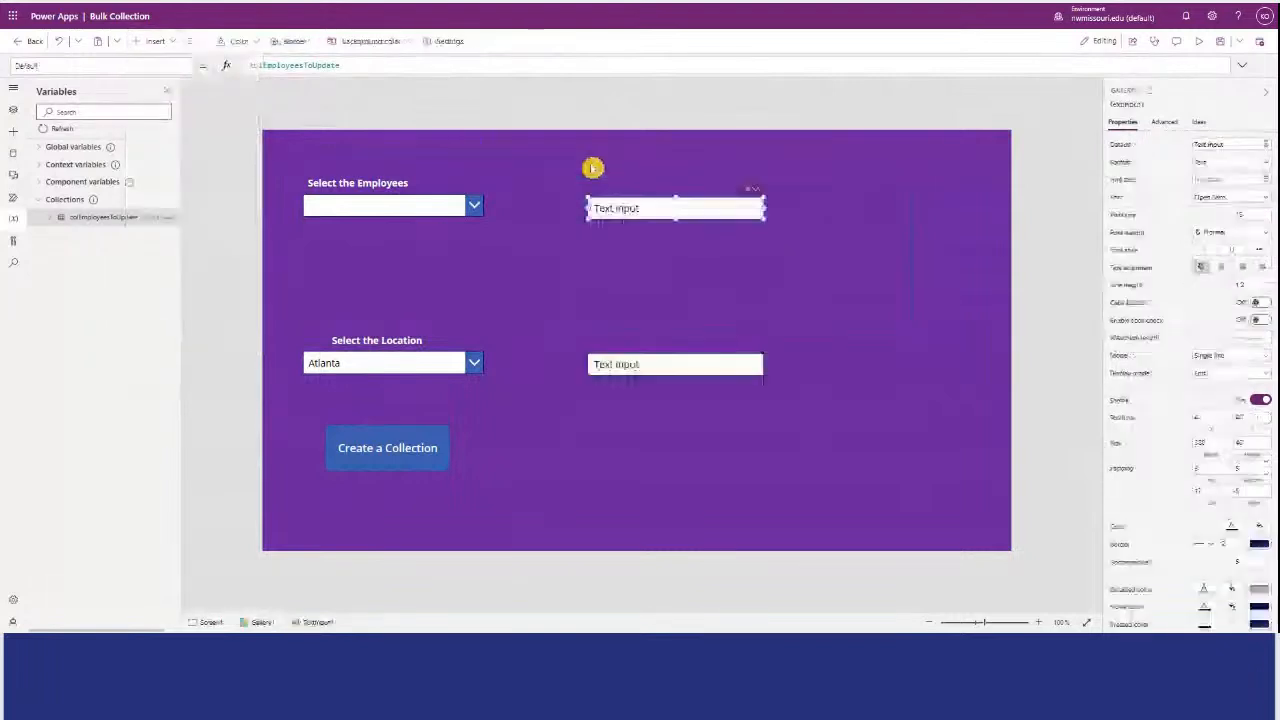
{"action": "left_click", "coordinate": [702, 319]}
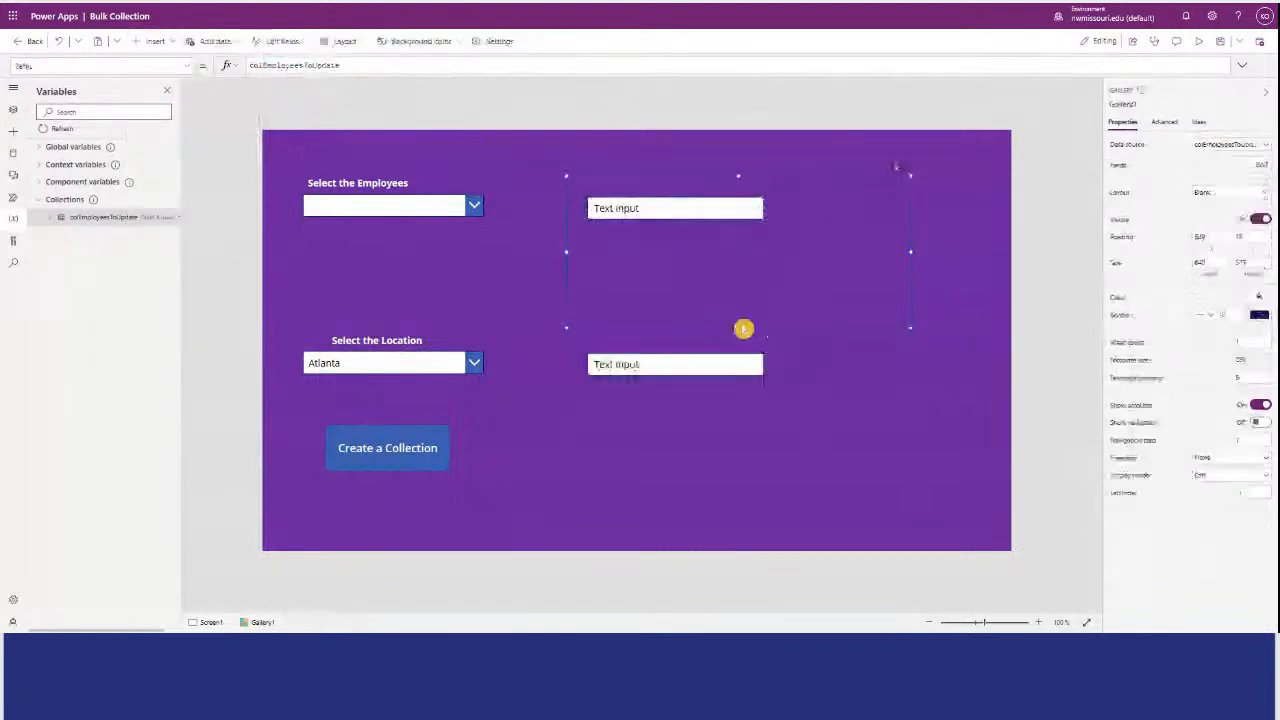
{"action": "left_click_drag", "start_coordinate": [745, 328], "coordinate": [714, 208]}
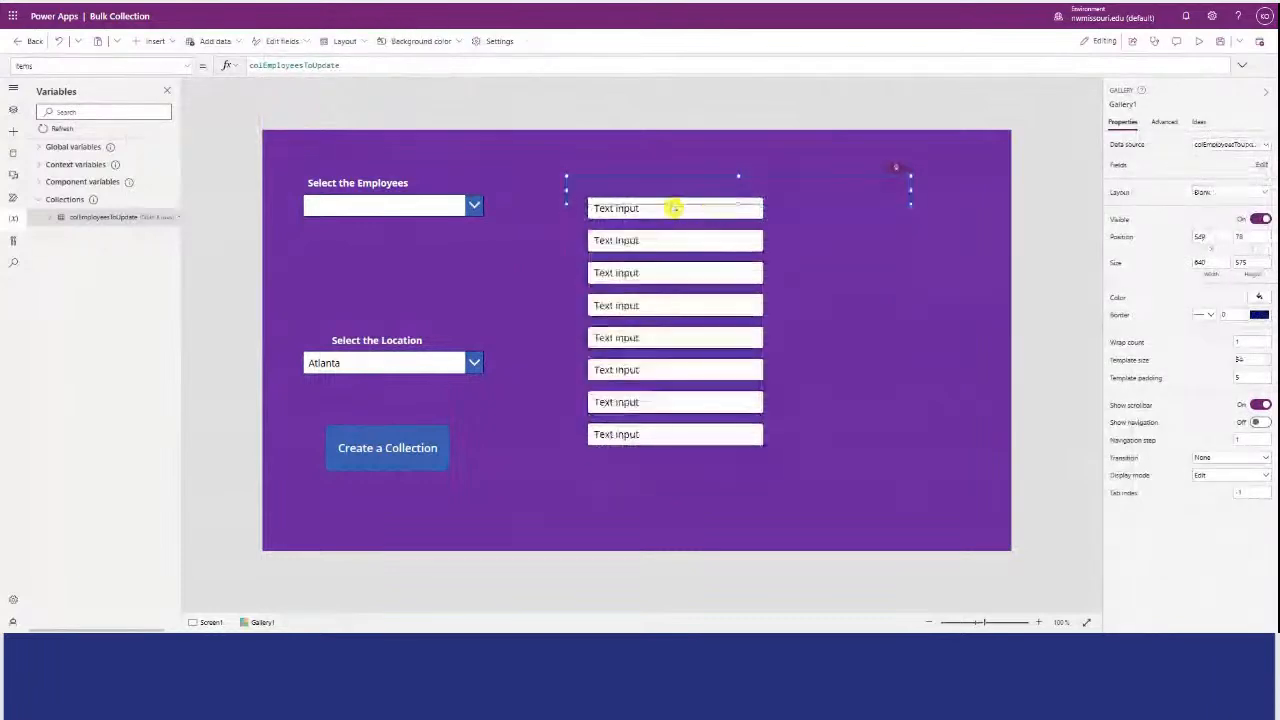
Set the gallery text input's Default formula to ThisItem.EmployeeName.
{"action": "left_click", "coordinate": [672, 203]}
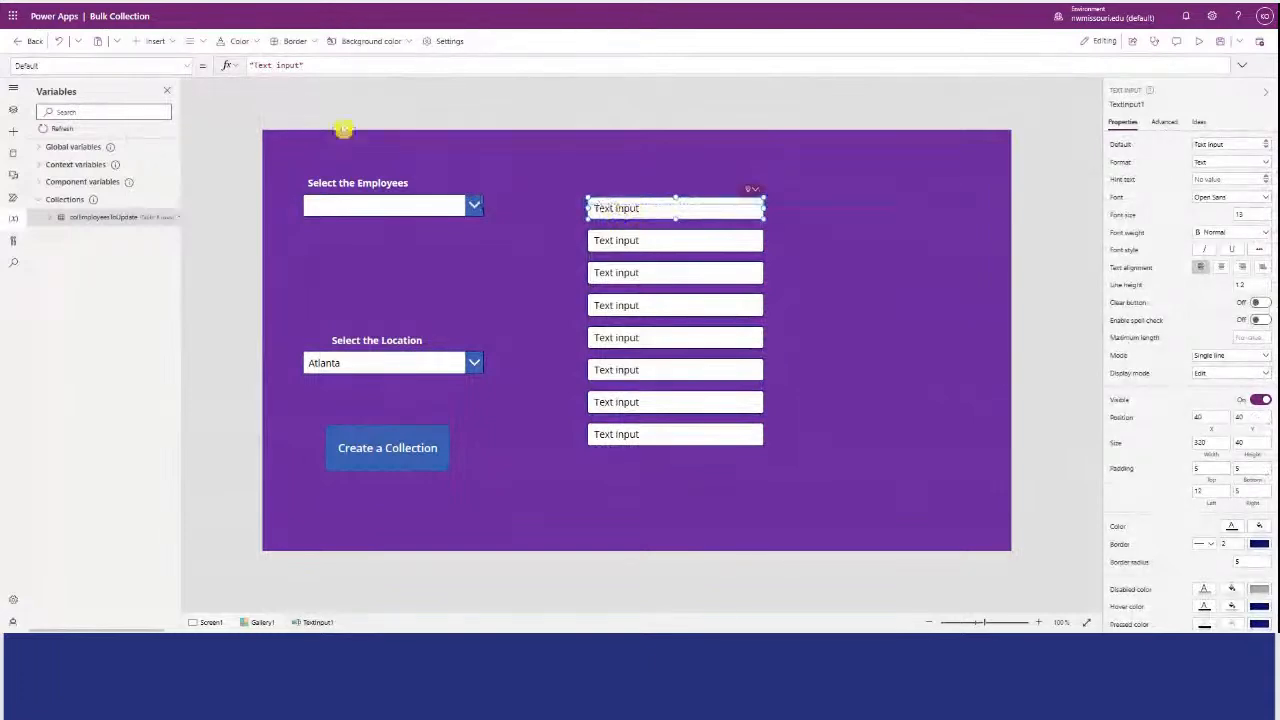
{"action": "left_click_drag", "start_coordinate": [305, 65], "coordinate": [243, 66]}
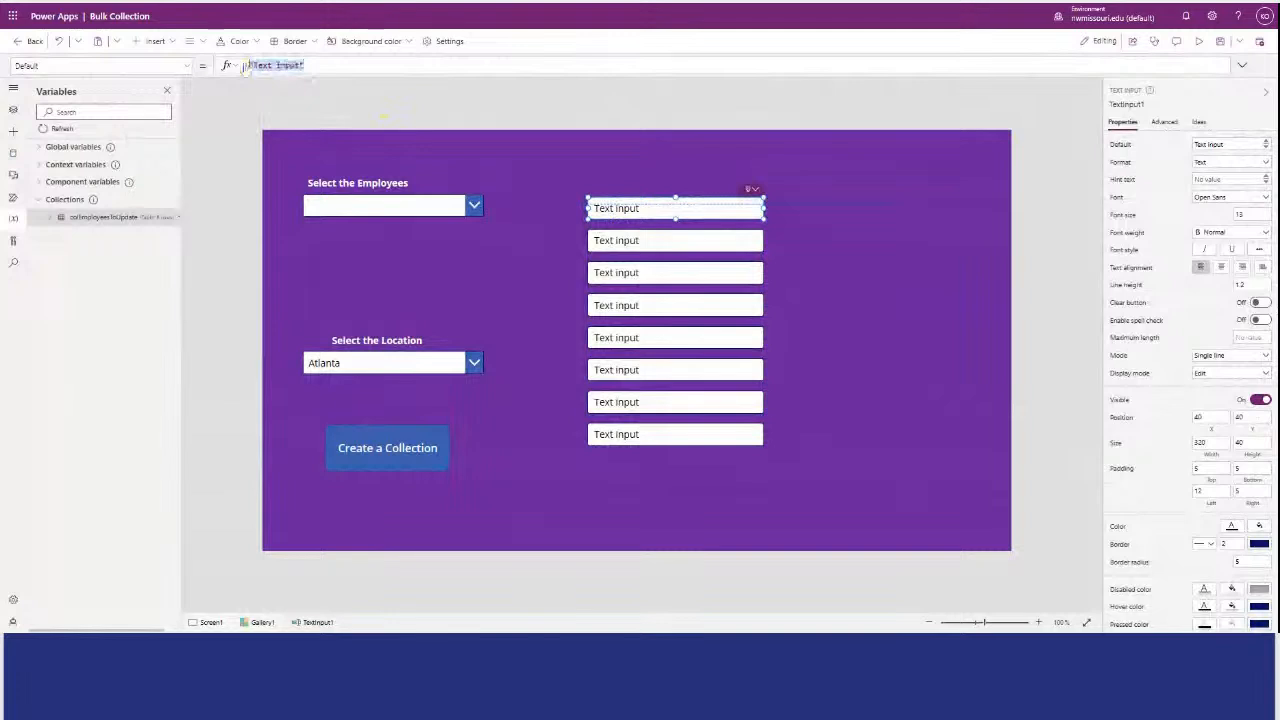
{"action": "type", "text": "\"\""}
{"action": "type", "text": "This"}
{"action": "left_click", "coordinate": [271, 85]}
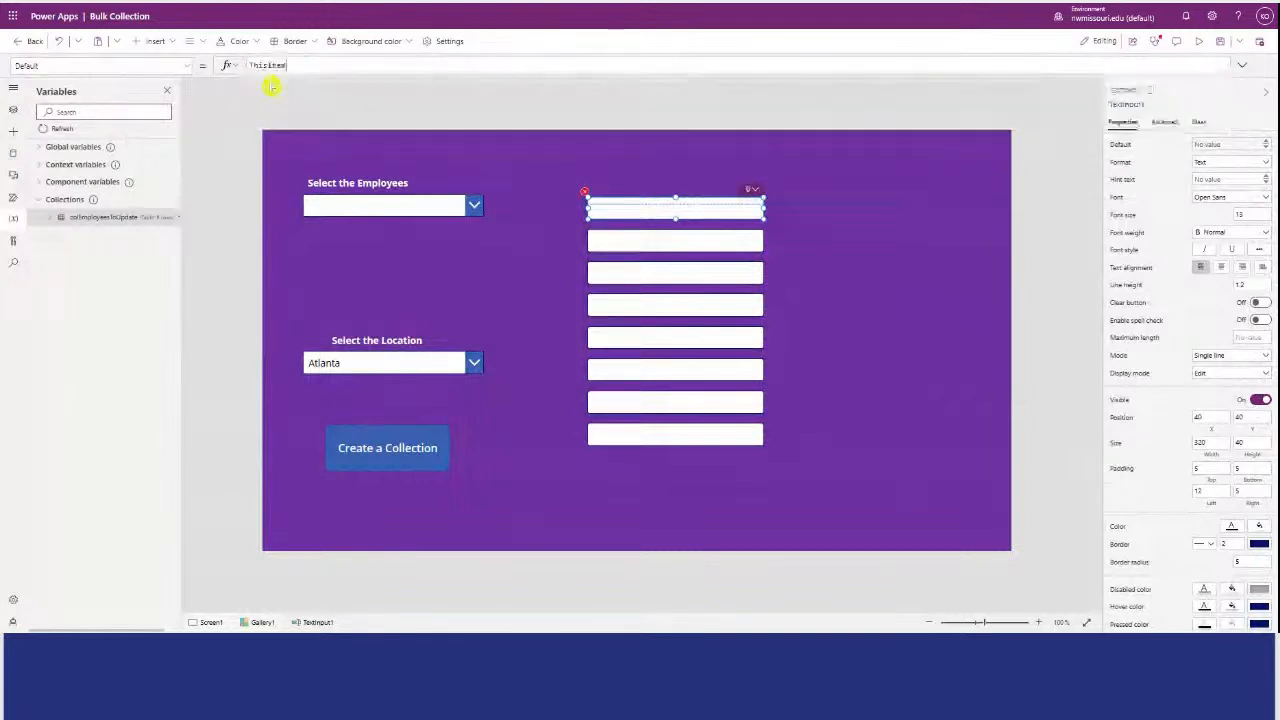
{"action": "type", "text": ".EmployeeName"}
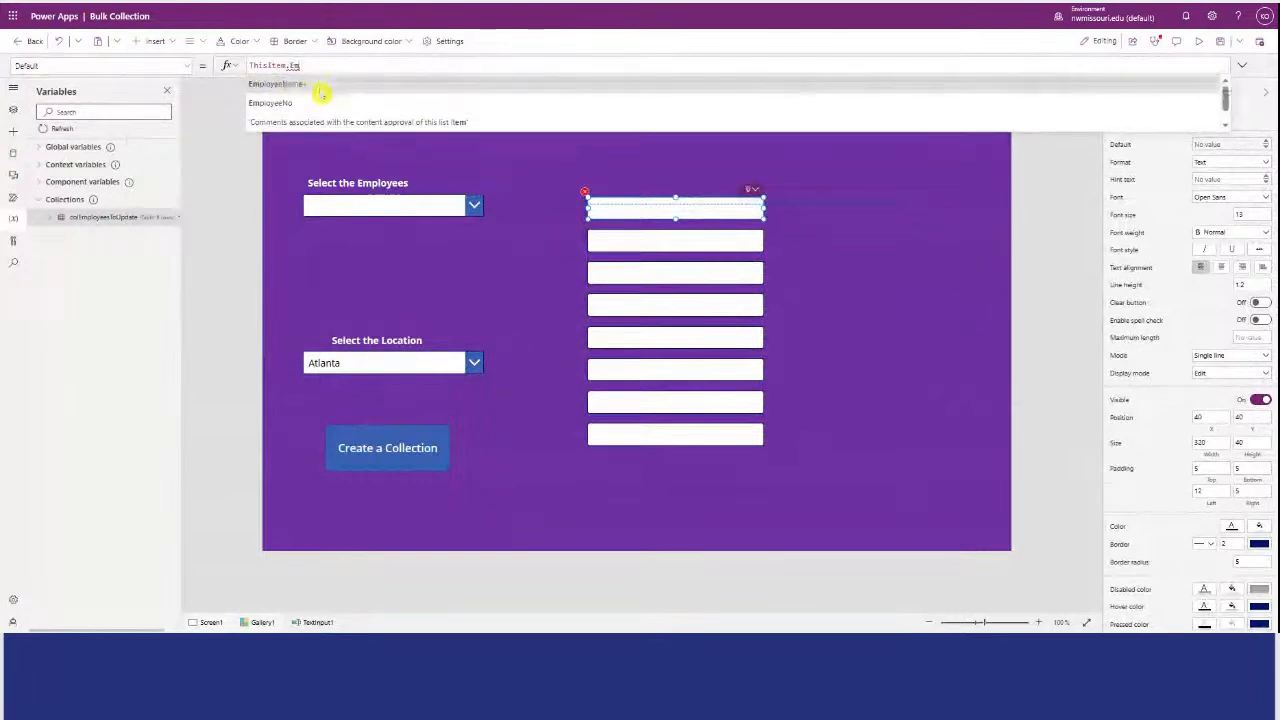
{"action": "left_click", "coordinate": [322, 98]}
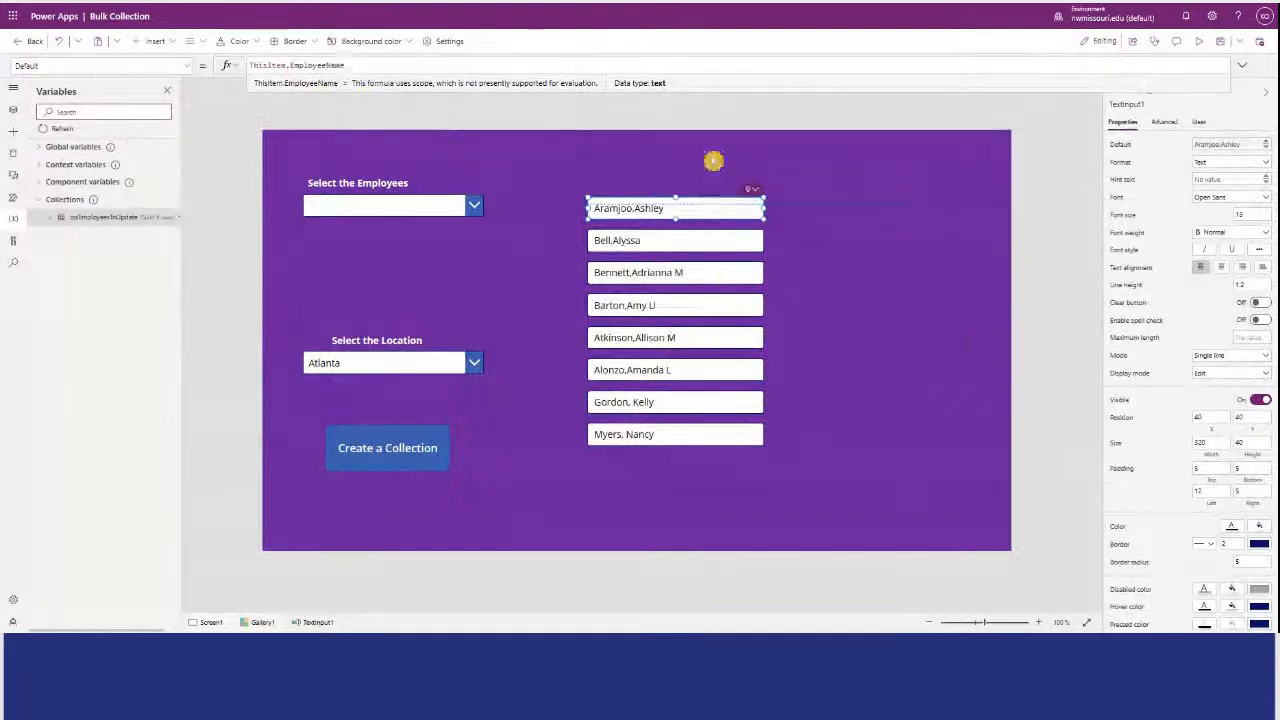
Add a copy of the employee-name text input inside the gallery template, offset toward the scrollbar side.
{"action": "left_click", "coordinate": [714, 165]}
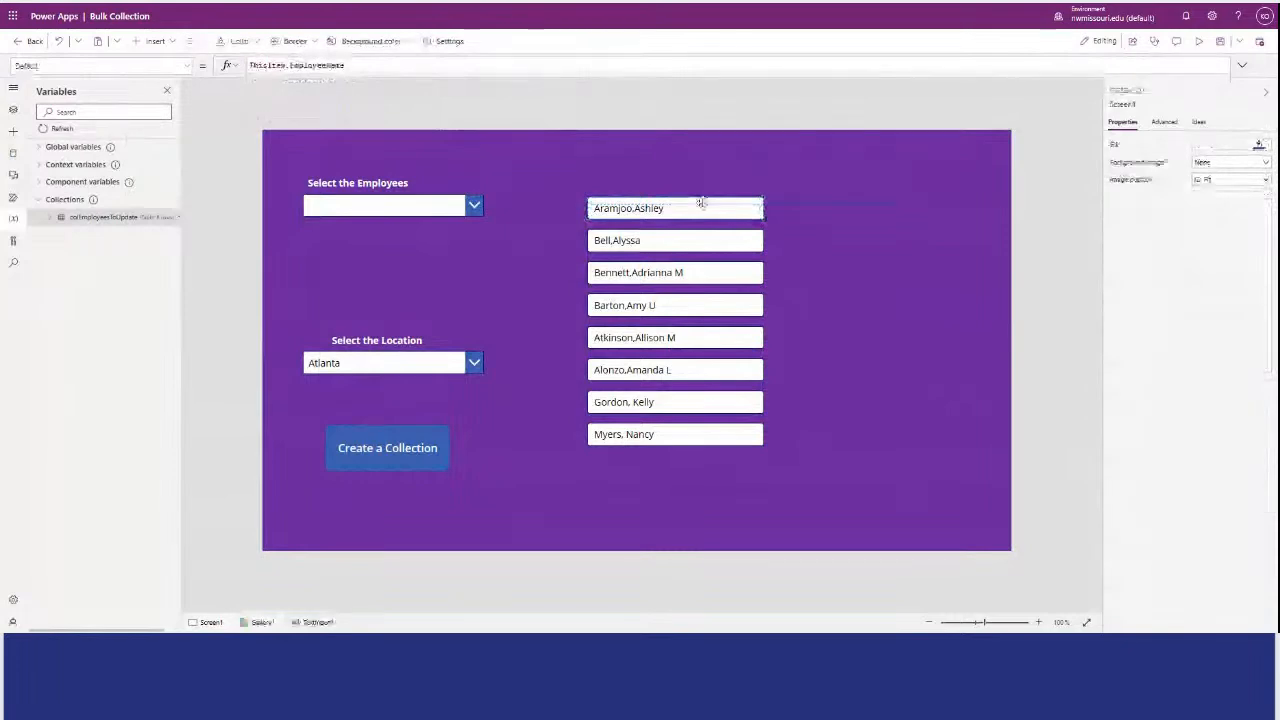
{"action": "left_click", "coordinate": [791, 202]}
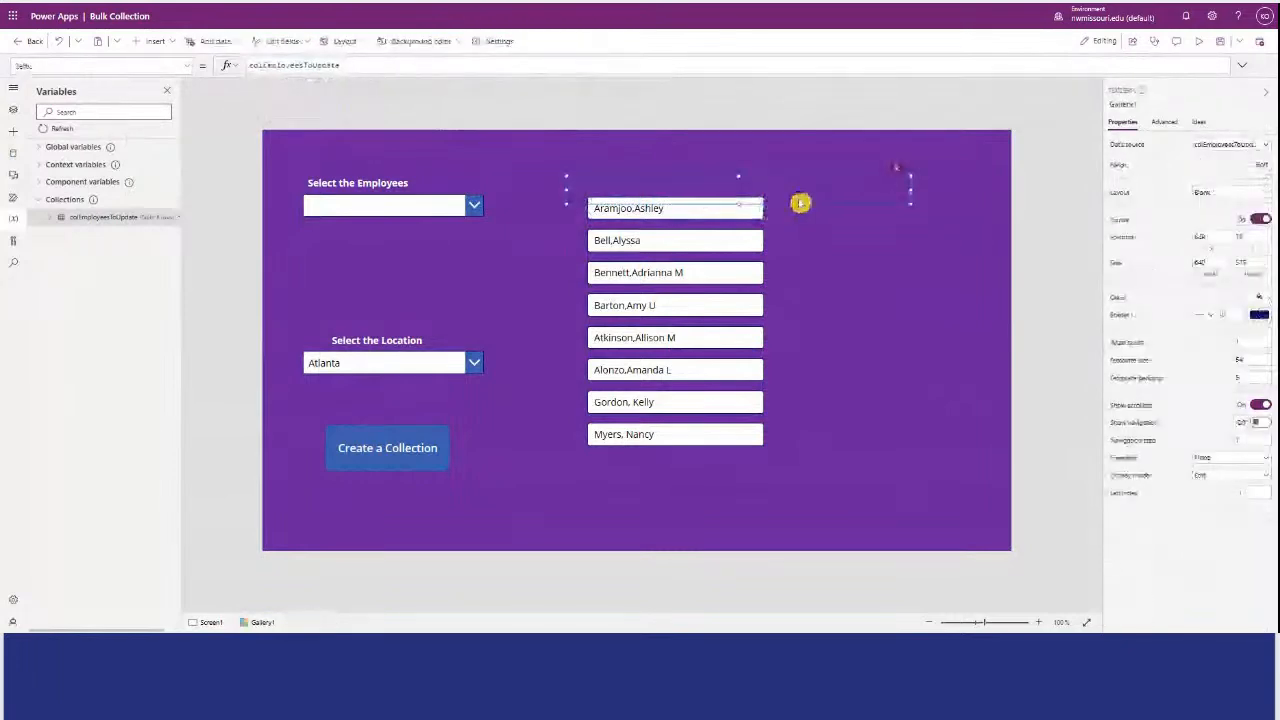
{"action": "left_click", "coordinate": [800, 203]}
{"action": "left_click_drag", "start_coordinate": [737, 190], "coordinate": [878, 264]}
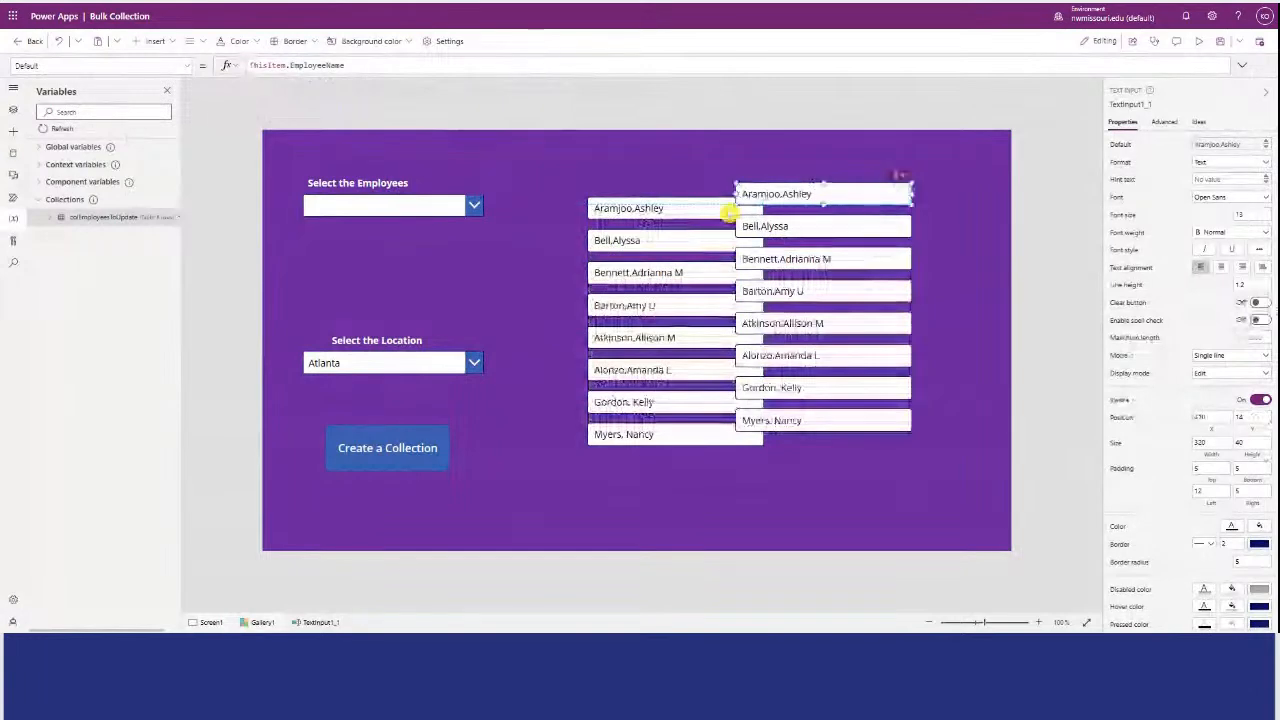
Shorten the first gallery text input and align the copied one beside it on the same row, leaving a small gap.
{"action": "left_click", "coordinate": [648, 204]}
{"action": "mouse_move", "coordinate": [738, 205]}
{"action": "left_mouse_down"}
{"action": "mouse_move", "coordinate": [737, 227]}
{"action": "mouse_move", "coordinate": [808, 208]}
{"action": "mouse_move", "coordinate": [722, 217]}
{"action": "mouse_move", "coordinate": [742, 206]}
{"action": "left_mouse_up"}
{"action": "left_click", "coordinate": [754, 207]}
{"action": "left_click", "coordinate": [775, 205]}
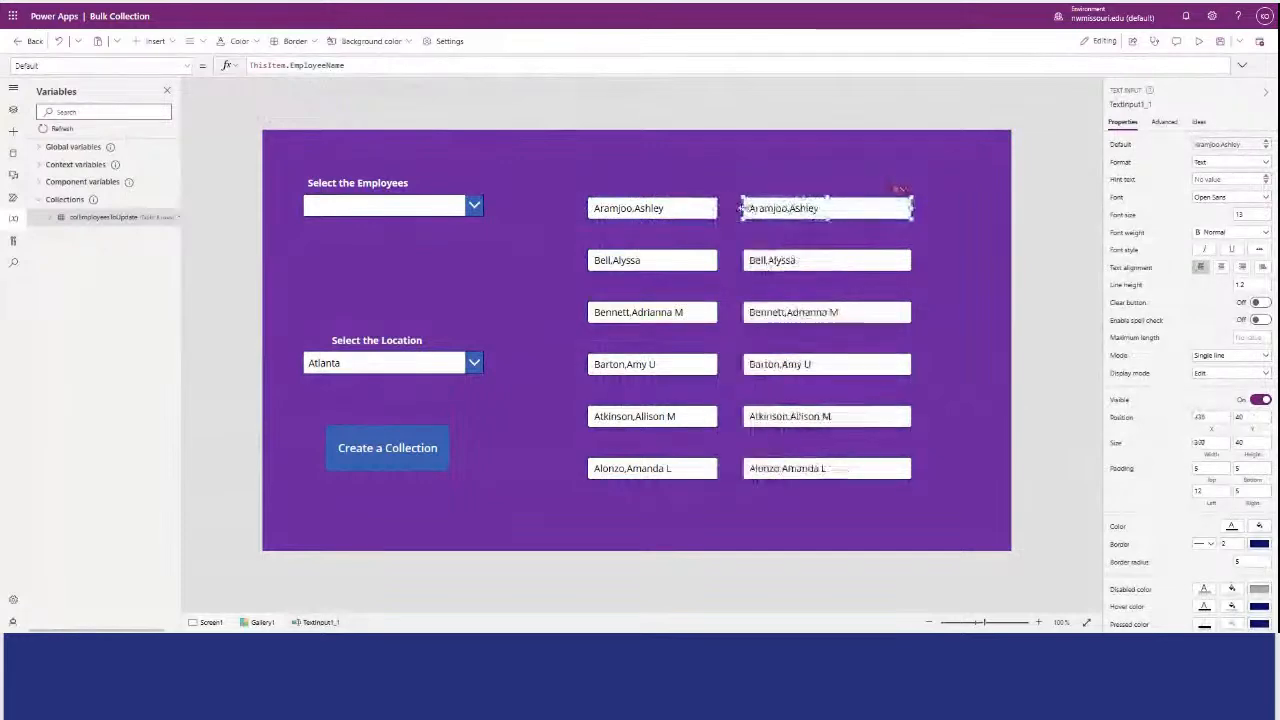
Set the copied gallery text input's Default formula to ThisItem.Location.
{"action": "left_click", "coordinate": [614, 146]}
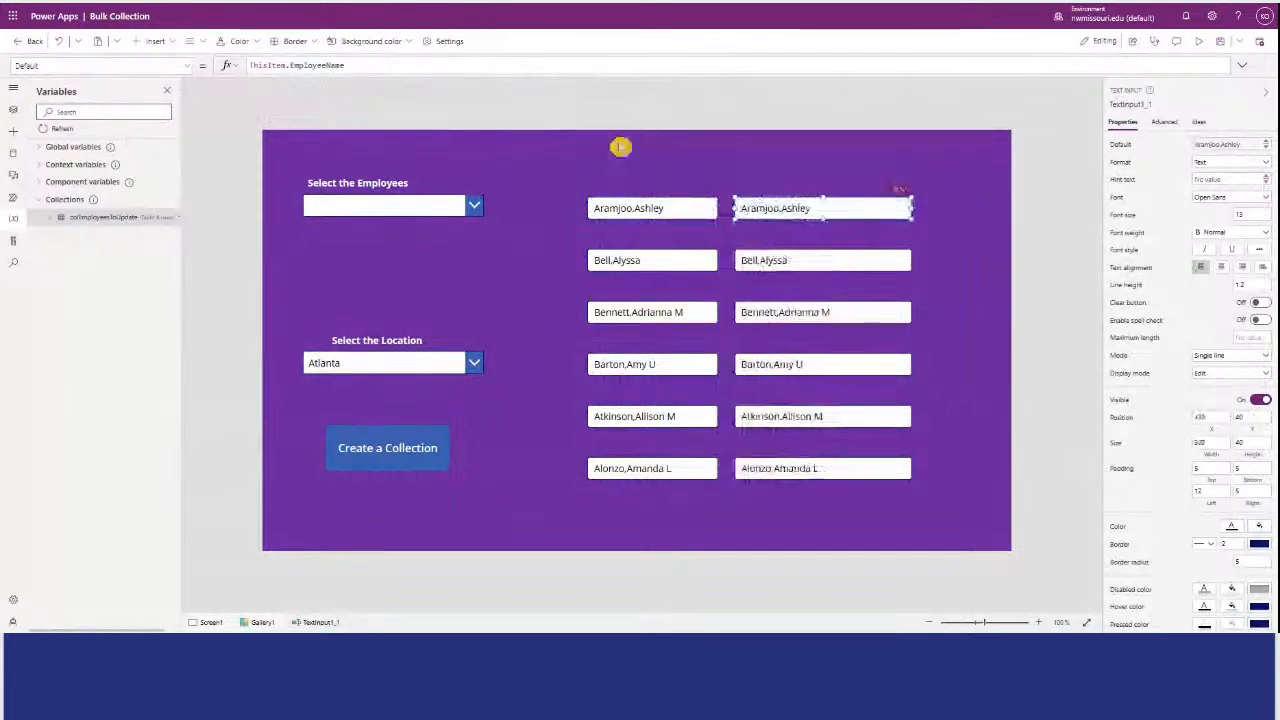
{"action": "left_click", "coordinate": [757, 205]}
{"action": "left_click", "coordinate": [600, 155]}
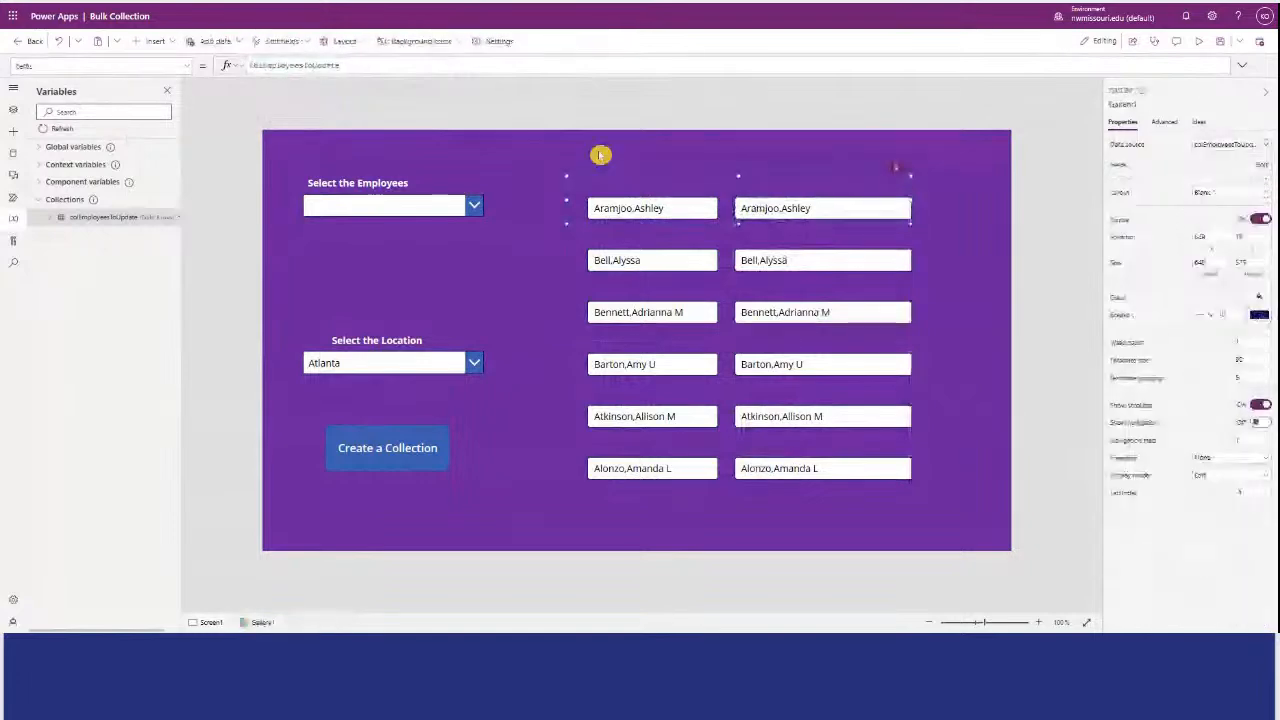
{"action": "left_click", "coordinate": [757, 204]}
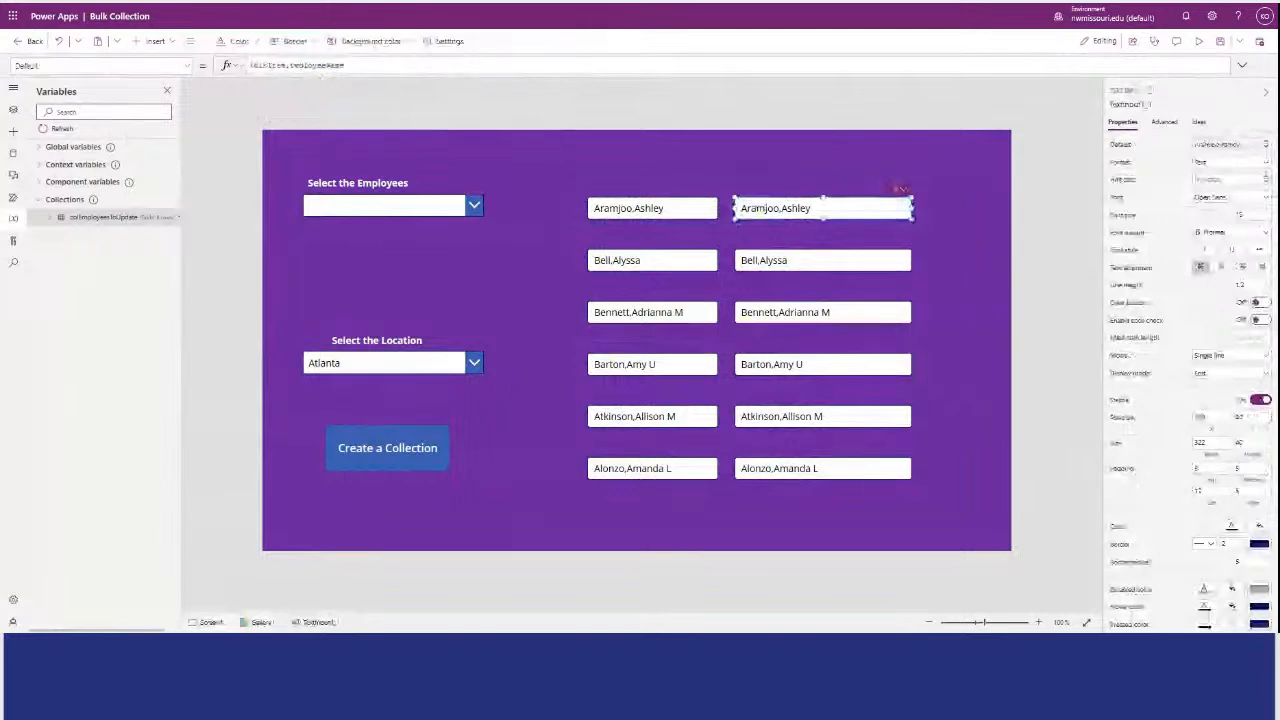
{"action": "left_click_drag", "start_coordinate": [345, 65], "coordinate": [331, 65]}
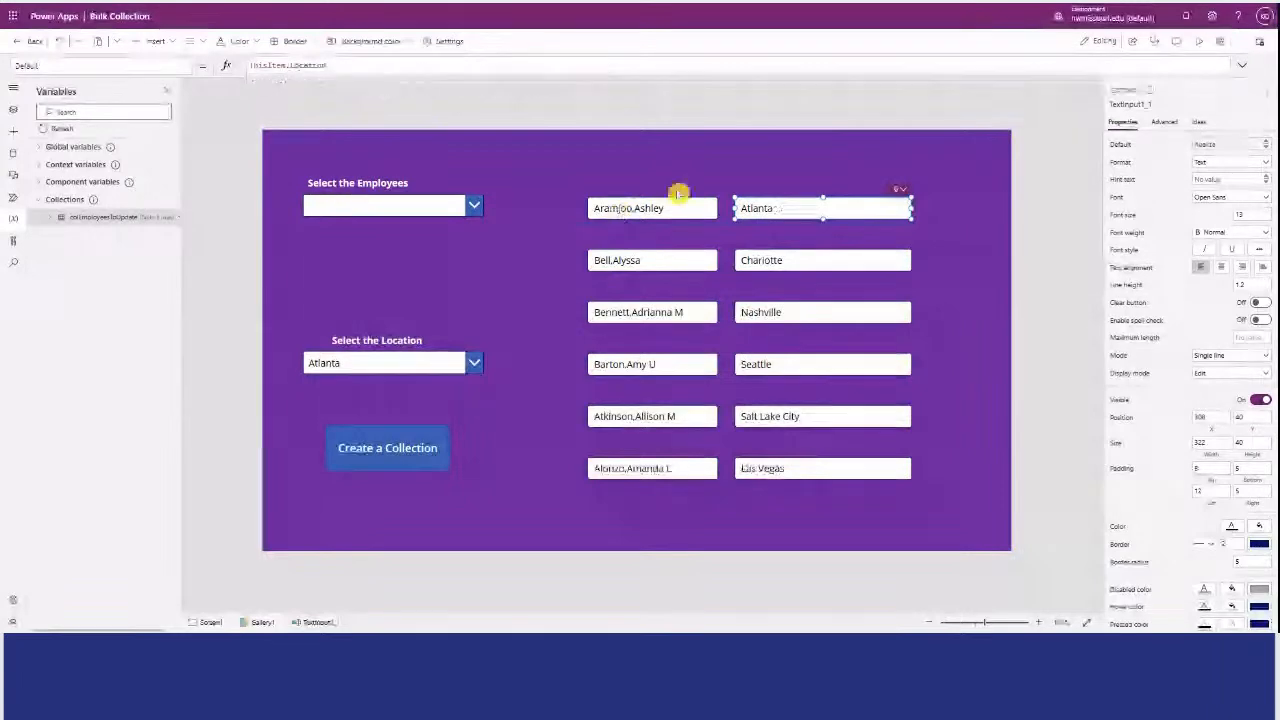
Duplicate the "Select the Employees" label and place the copy above the gallery's employee-name column.
{"action": "left_click", "coordinate": [385, 169]}
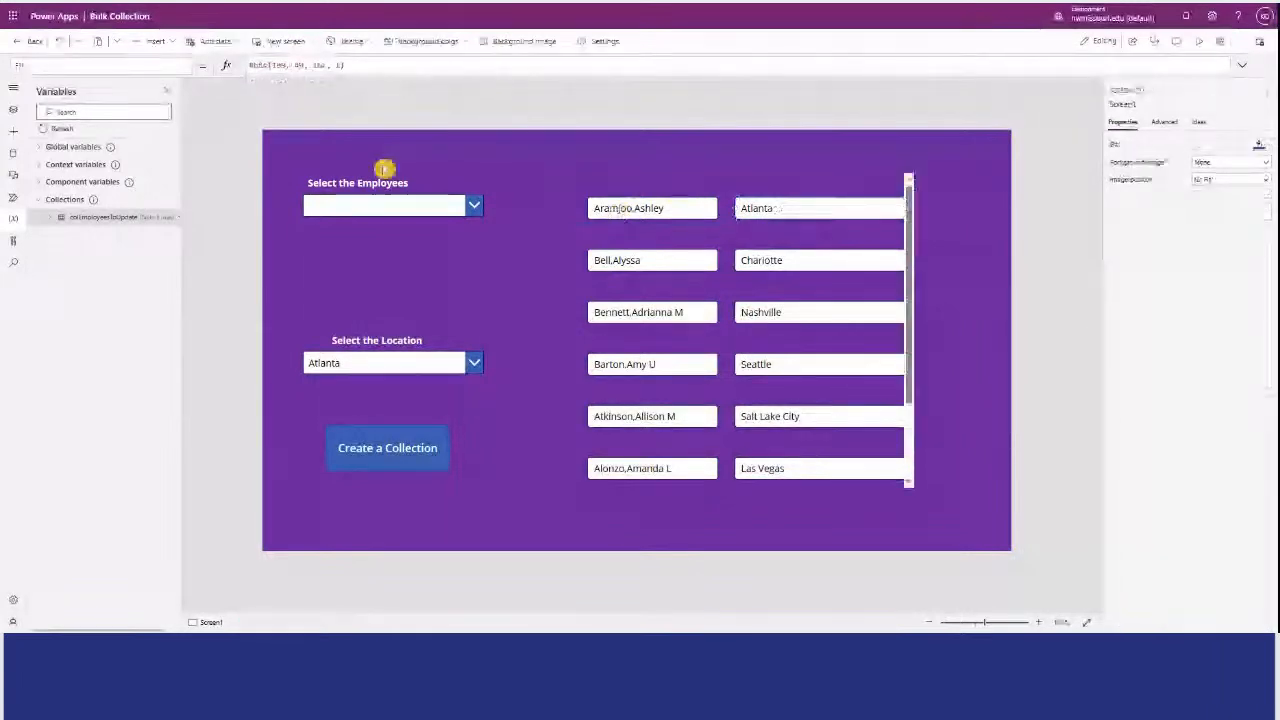
{"action": "left_click", "coordinate": [385, 176]}
{"action": "key", "text": "ctrl+v"}
{"action": "left_click_drag", "start_coordinate": [445, 201], "coordinate": [714, 180]}
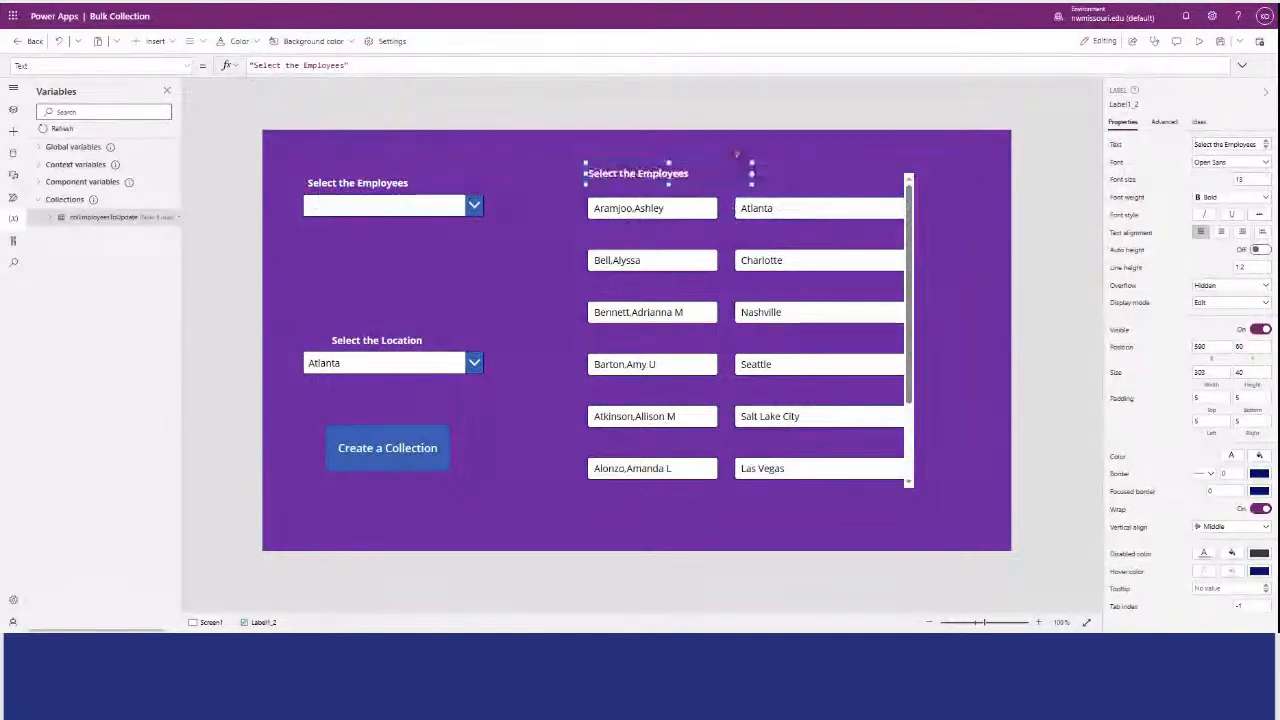
Shorten the copied label's text to "Employees".
{"action": "left_click_drag", "start_coordinate": [345, 65], "coordinate": [303, 65]}
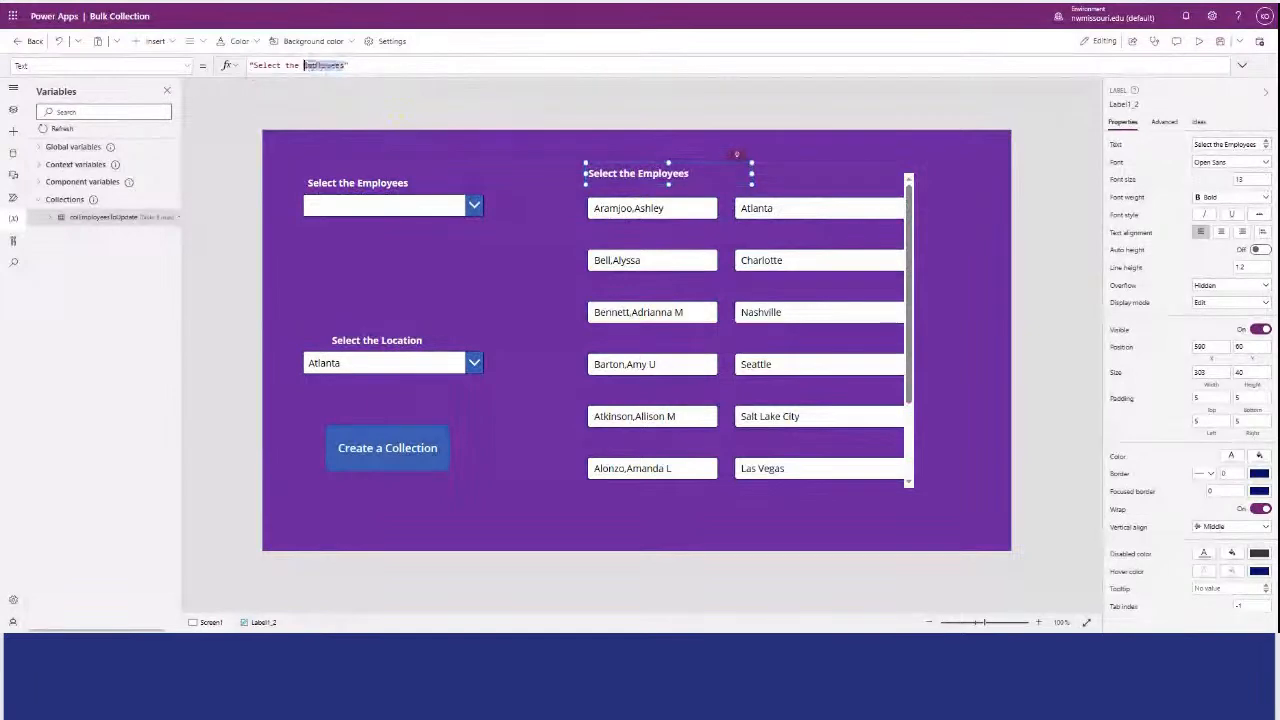
{"action": "key", "text": "BackSpace"}
{"action": "key", "text": "BackSpace"}
{"action": "key", "text": "BackSpace"}
{"action": "key", "text": "BackSpace"}
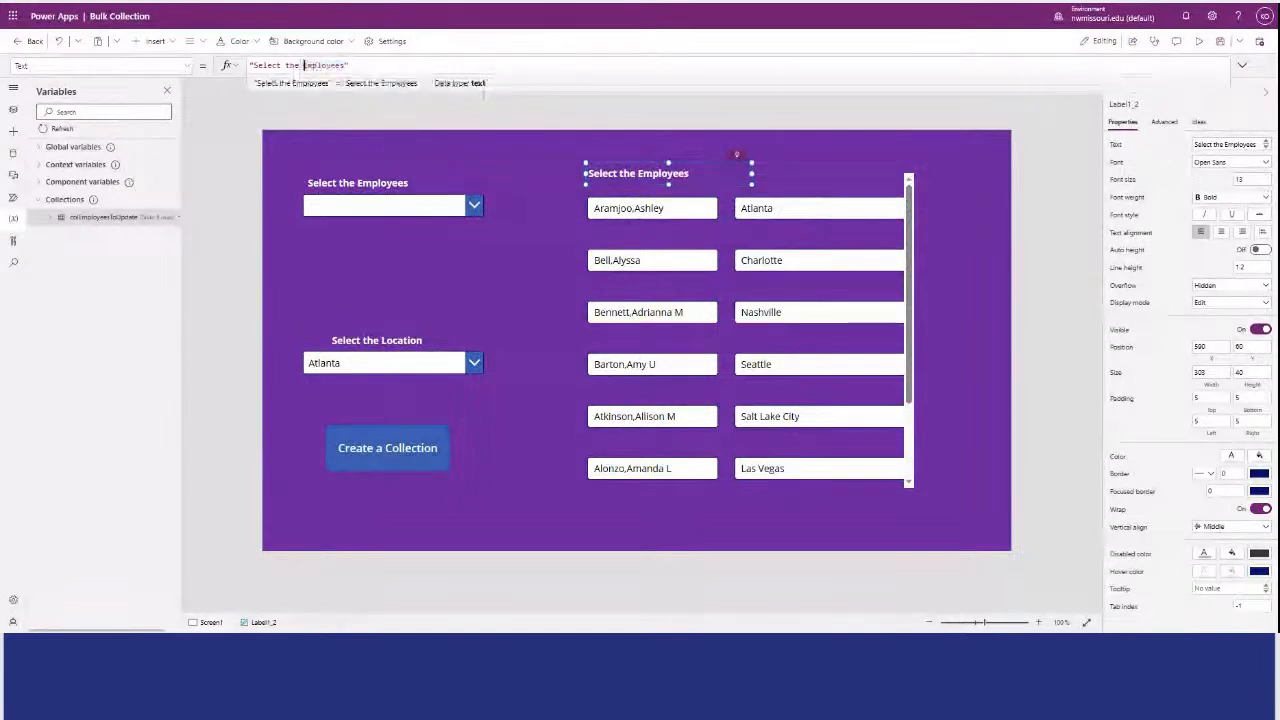
{"action": "key", "text": "BackSpace"}
{"action": "key", "text": "BackSpace"}
{"action": "key", "text": "BackSpace"}
{"action": "key", "text": "BackSpace"}
{"action": "key", "text": "BackSpace"}
{"action": "key", "text": "BackSpace"}
{"action": "key", "text": "BackSpace"}
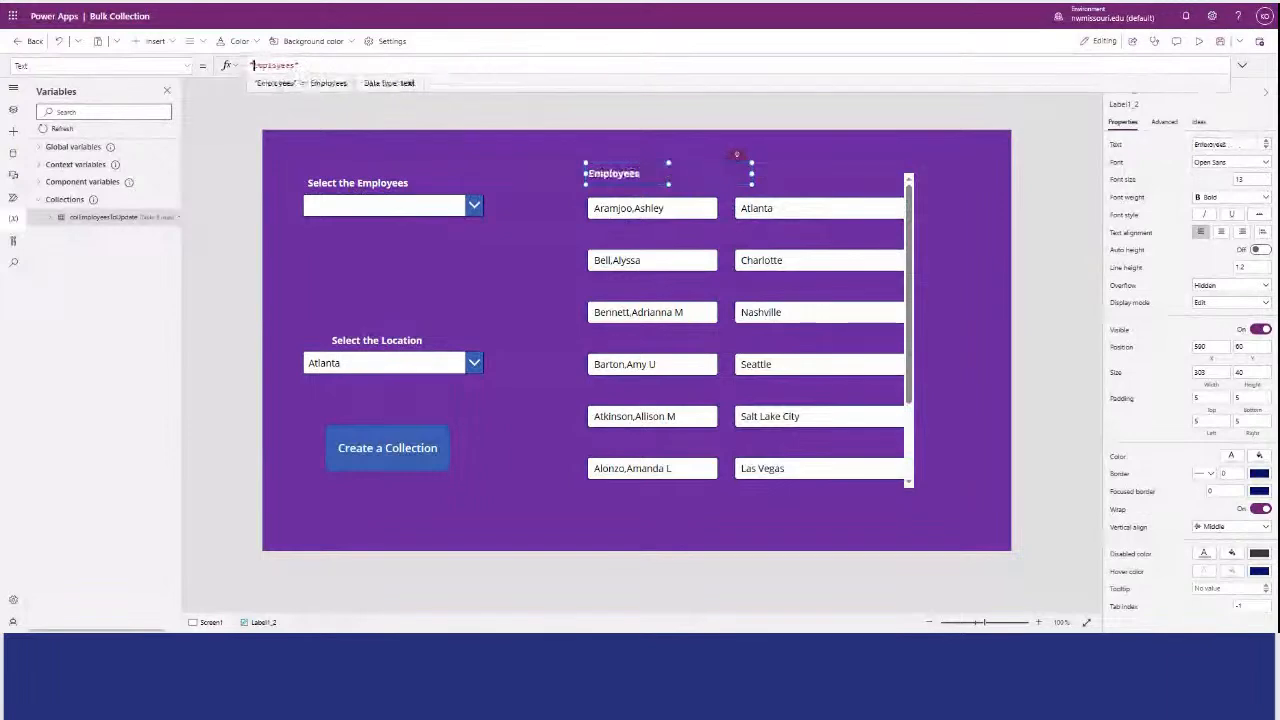
Change the employee column heading to "Employee" and place a duplicate of that label above the gallery's location column.
{"action": "left_click", "coordinate": [557, 160]}
{"action": "left_click", "coordinate": [634, 176]}
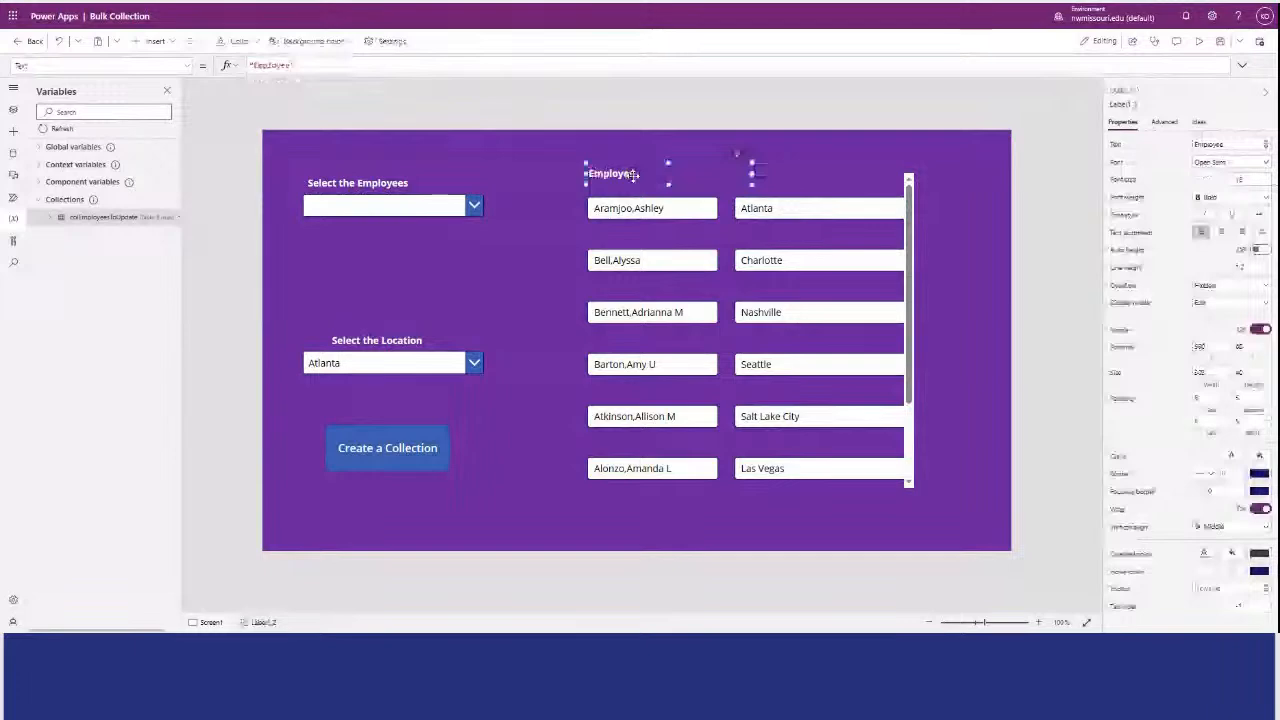
{"action": "left_click", "coordinate": [552, 151]}
{"action": "key", "text": "ctrl+v"}
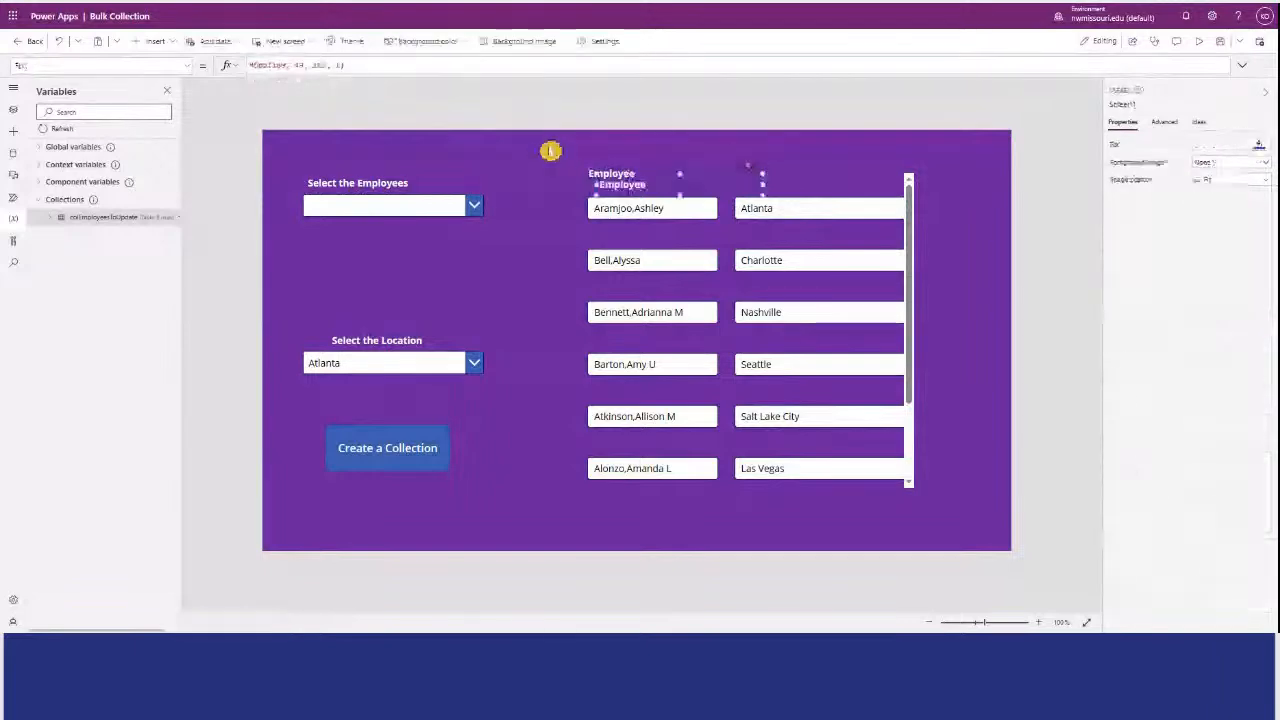
{"action": "left_click_drag", "start_coordinate": [632, 182], "coordinate": [752, 173]}
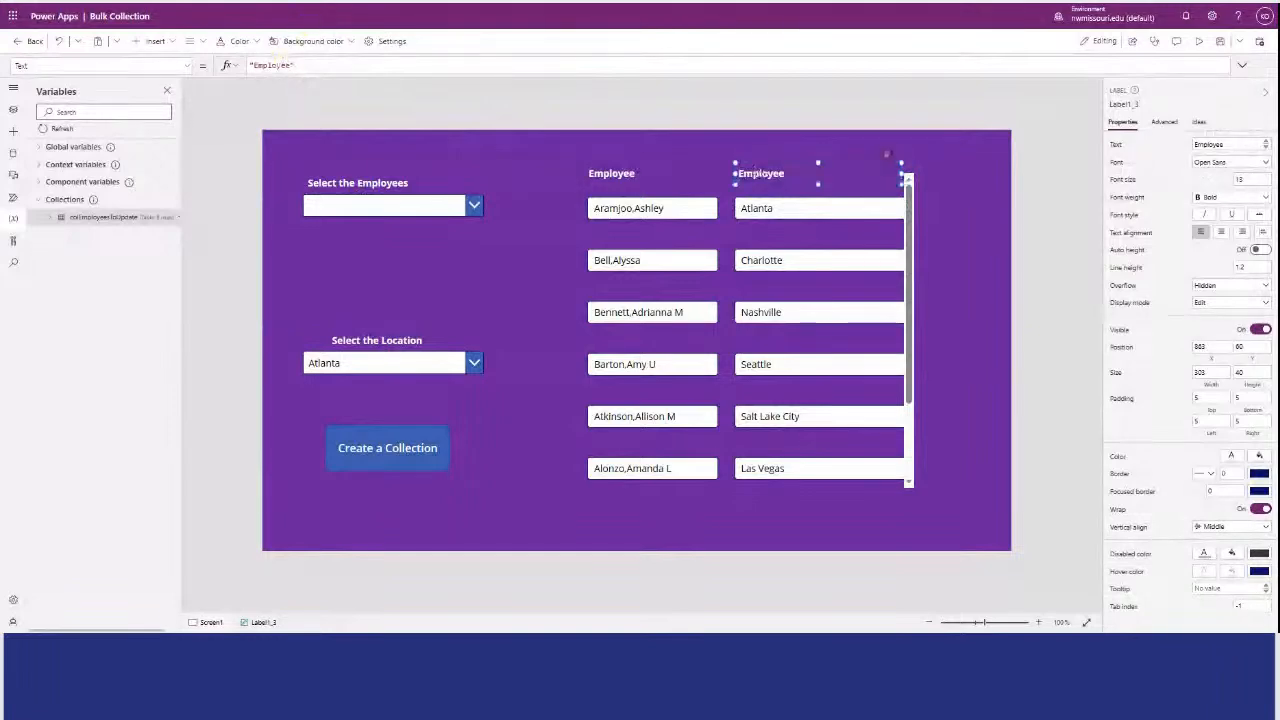
Set the copied heading label's text to "Location".
{"action": "left_click_drag", "start_coordinate": [291, 65], "coordinate": [252, 65]}
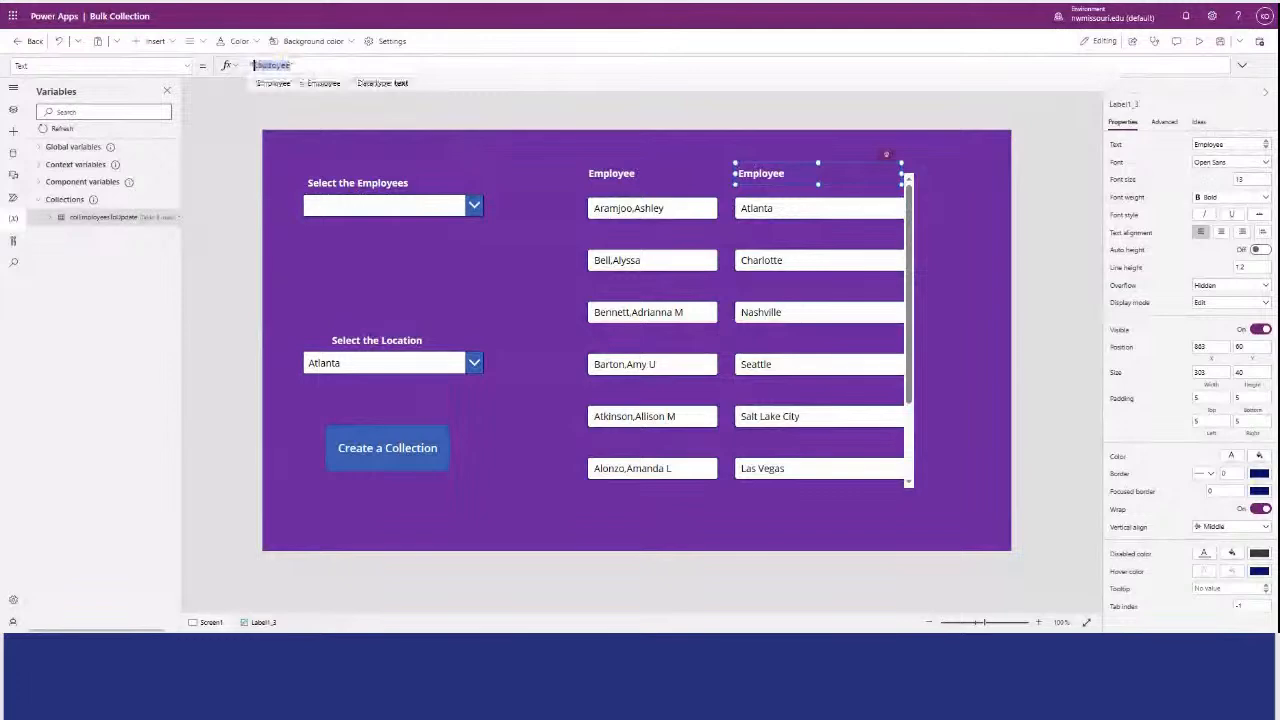
{"action": "type", "text": "Locatio"}
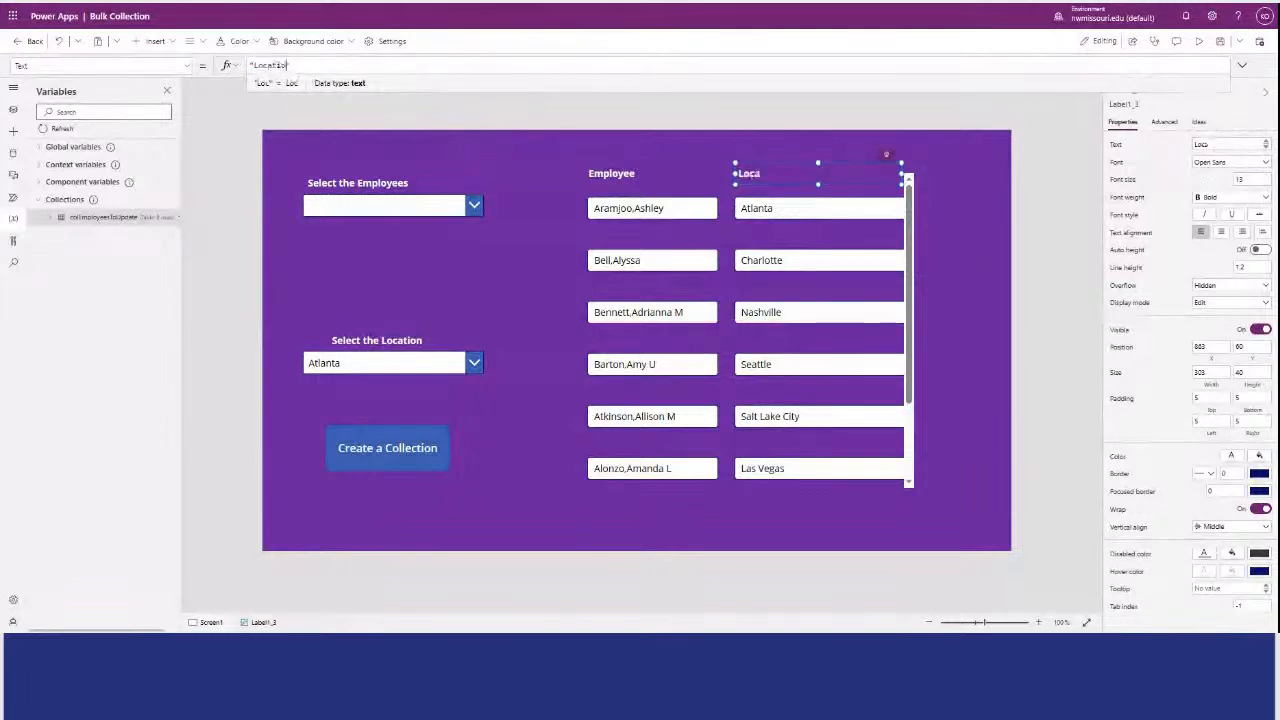
{"action": "left_click", "coordinate": [274, 137]}
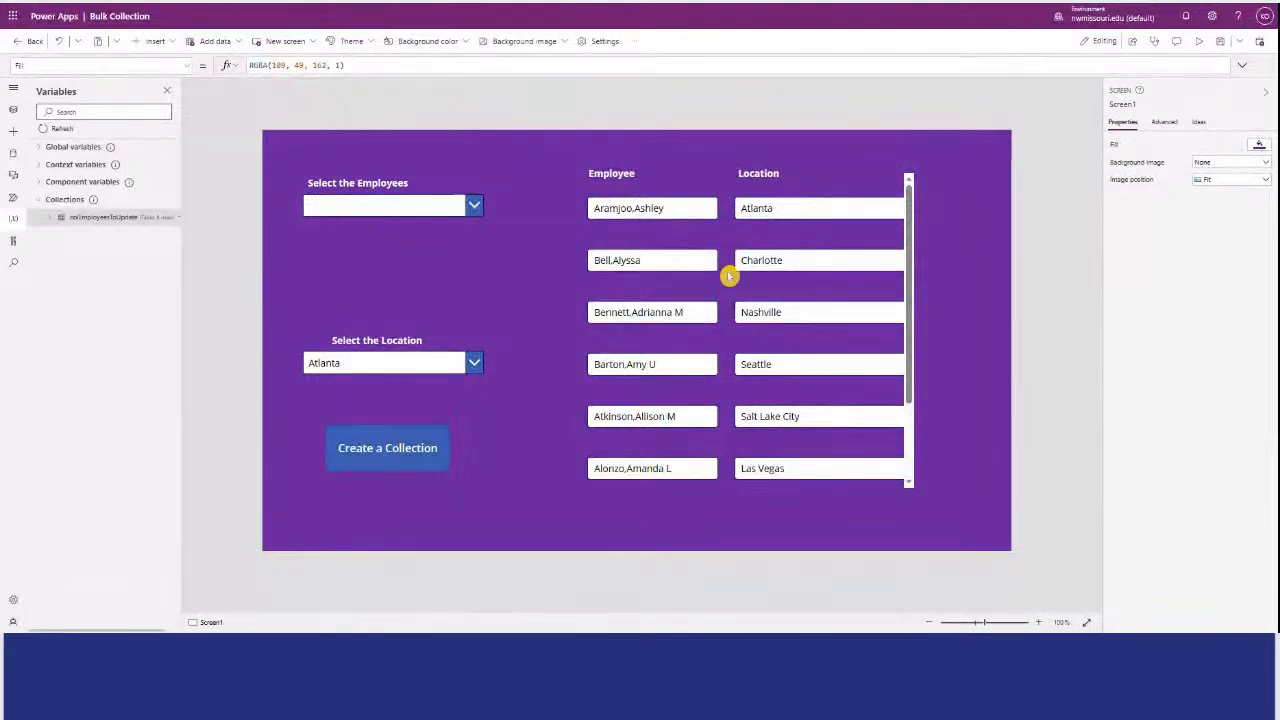
Reduce the gallery's template height so the employee and location rows sit closer together.
{"action": "left_click", "coordinate": [704, 234]}
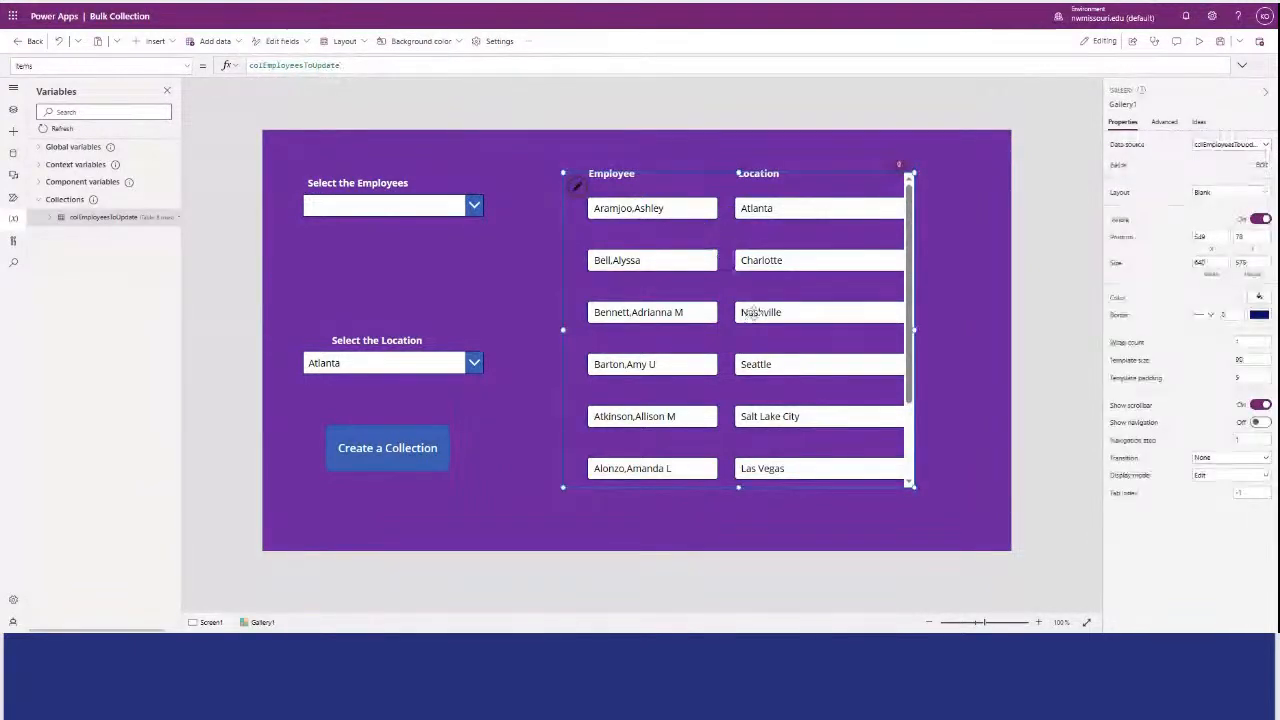
{"action": "left_click", "coordinate": [736, 229]}
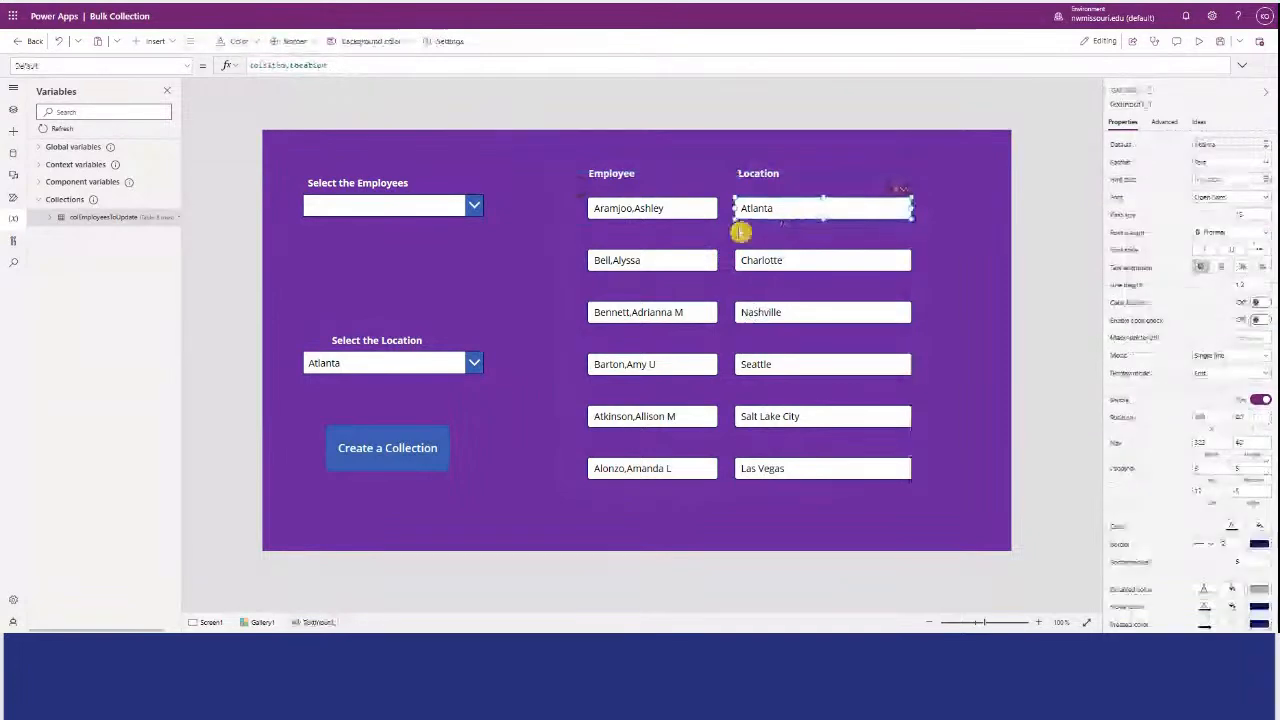
{"action": "left_click", "coordinate": [729, 202]}
{"action": "left_click_drag", "start_coordinate": [739, 222], "coordinate": [739, 210]}
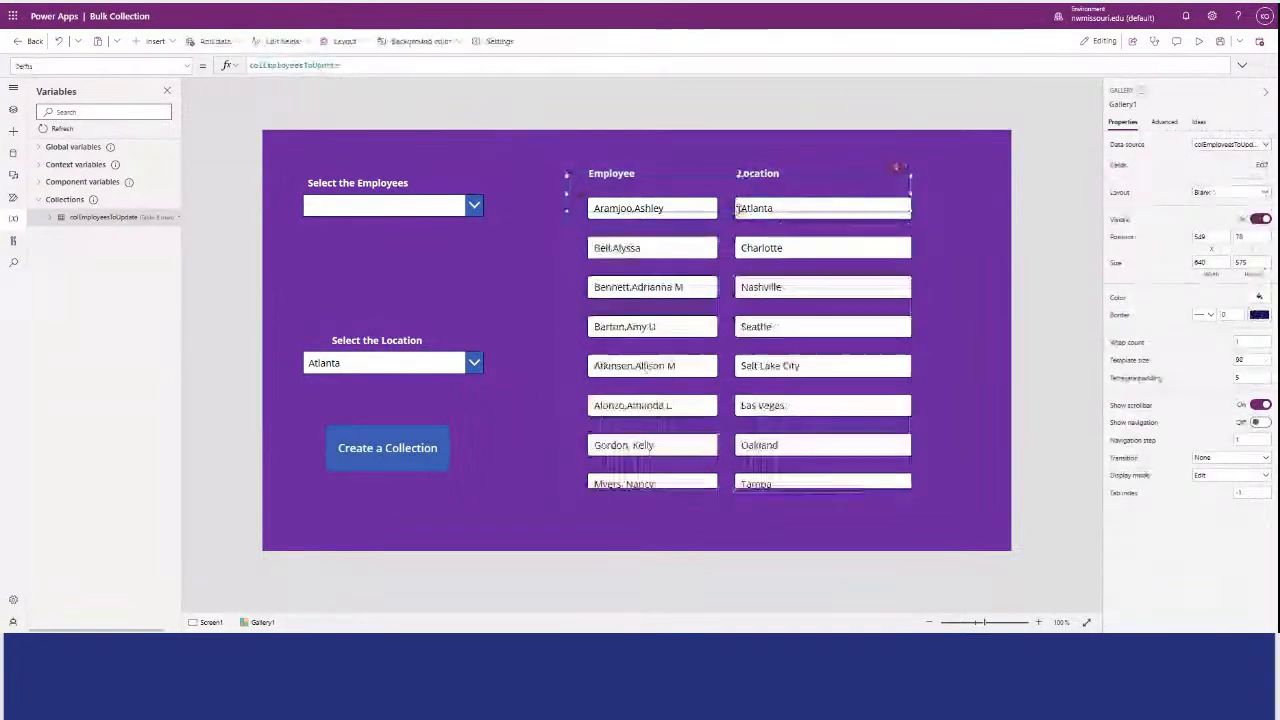
{"action": "left_click", "coordinate": [700, 143]}
Move the "Employee" and "Location" heading labels down, level with each other just above the gallery's first row.
{"action": "left_click", "coordinate": [606, 171]}
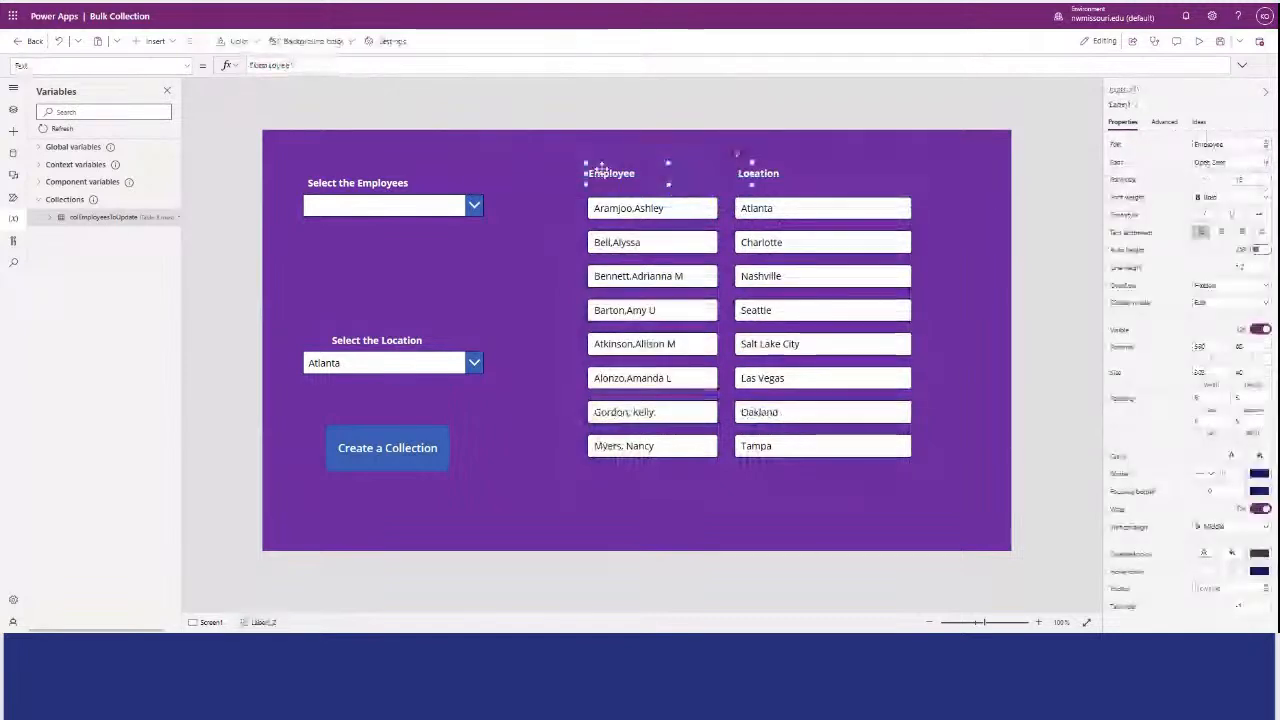
{"action": "left_click_drag", "start_coordinate": [606, 171], "coordinate": [612, 180]}
{"action": "left_click", "coordinate": [766, 170]}
{"action": "left_click_drag", "start_coordinate": [767, 167], "coordinate": [768, 177]}
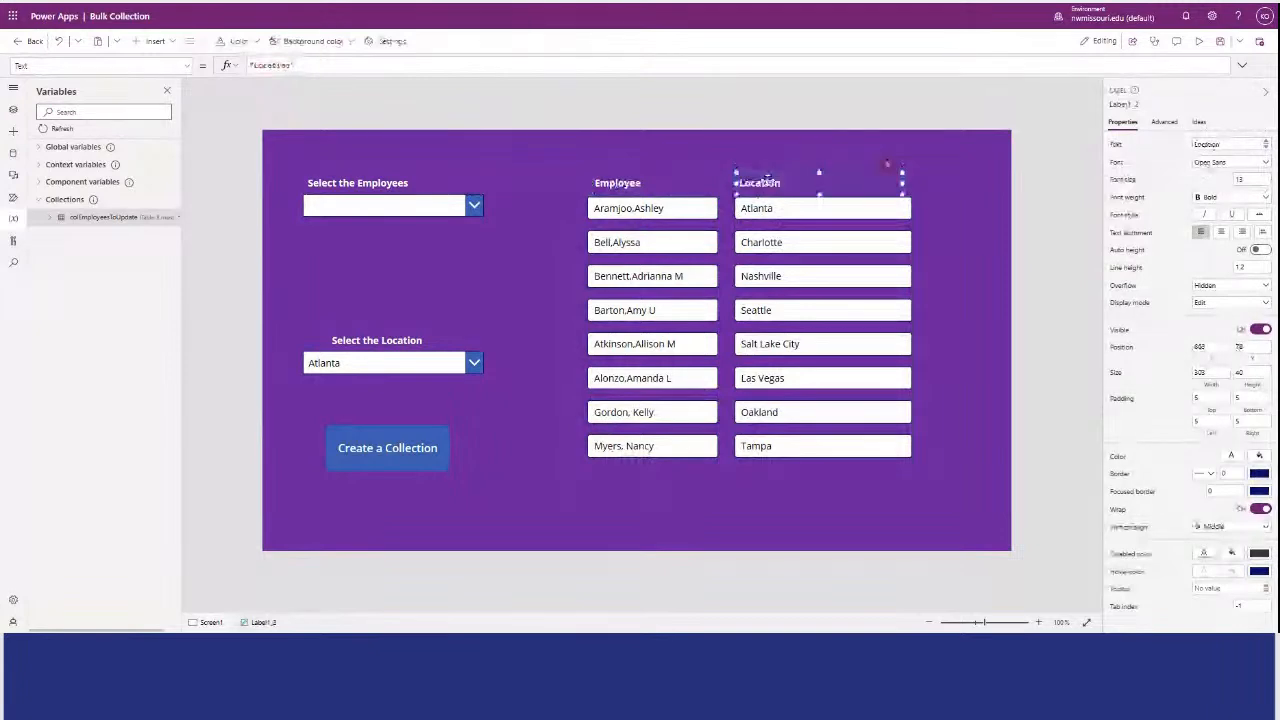
{"action": "left_click", "coordinate": [697, 154]}
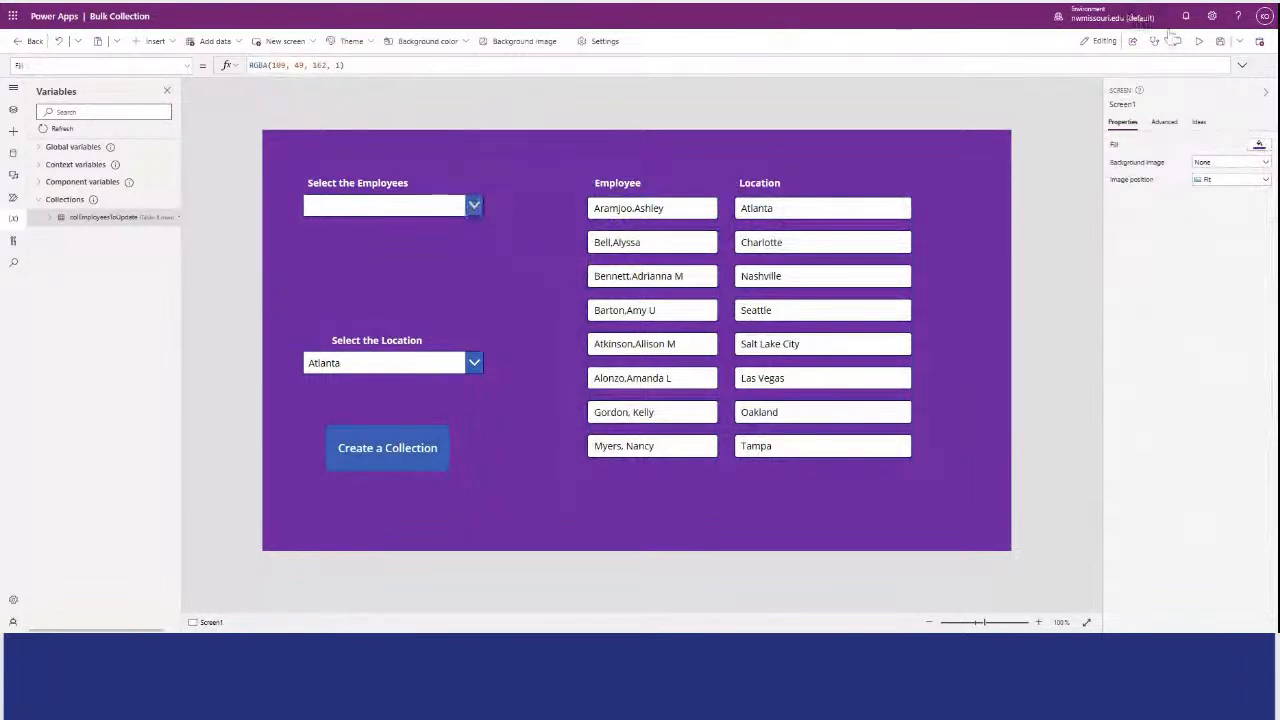
Preview the app and look through the list of selectable employees, then return to the editor.
{"action": "left_click", "coordinate": [1197, 41]}
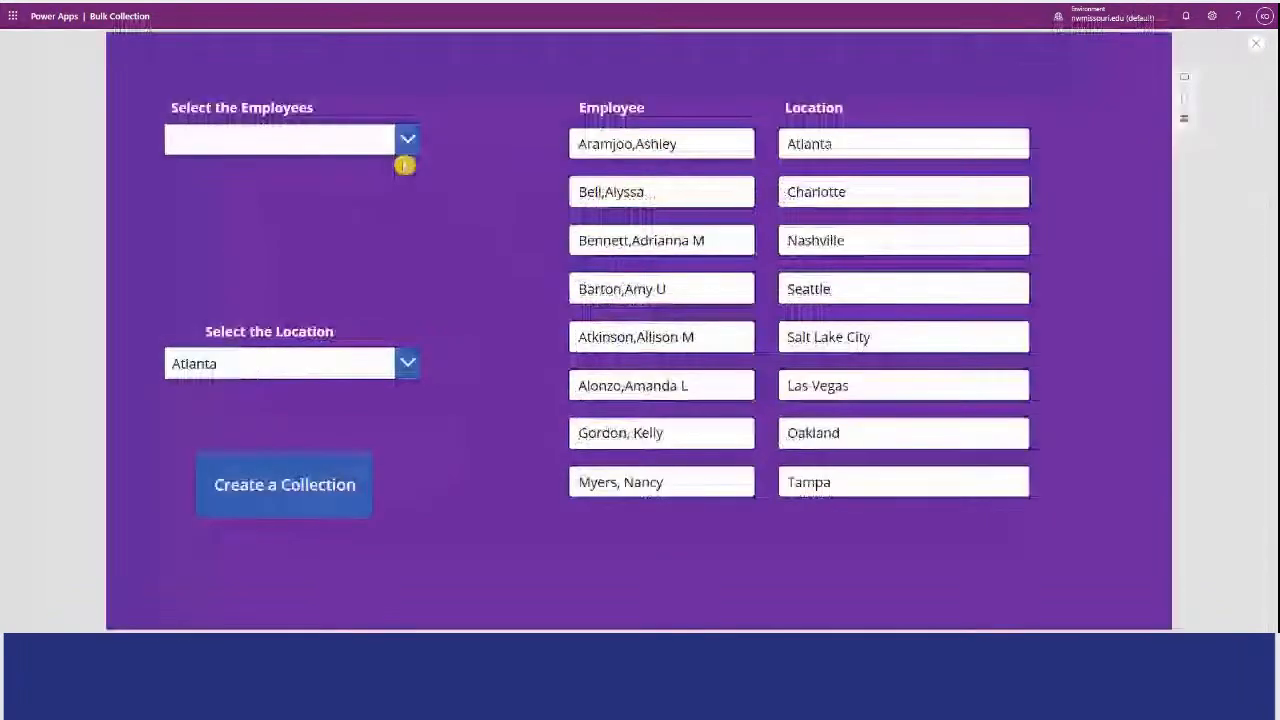
{"action": "left_click", "coordinate": [402, 150]}
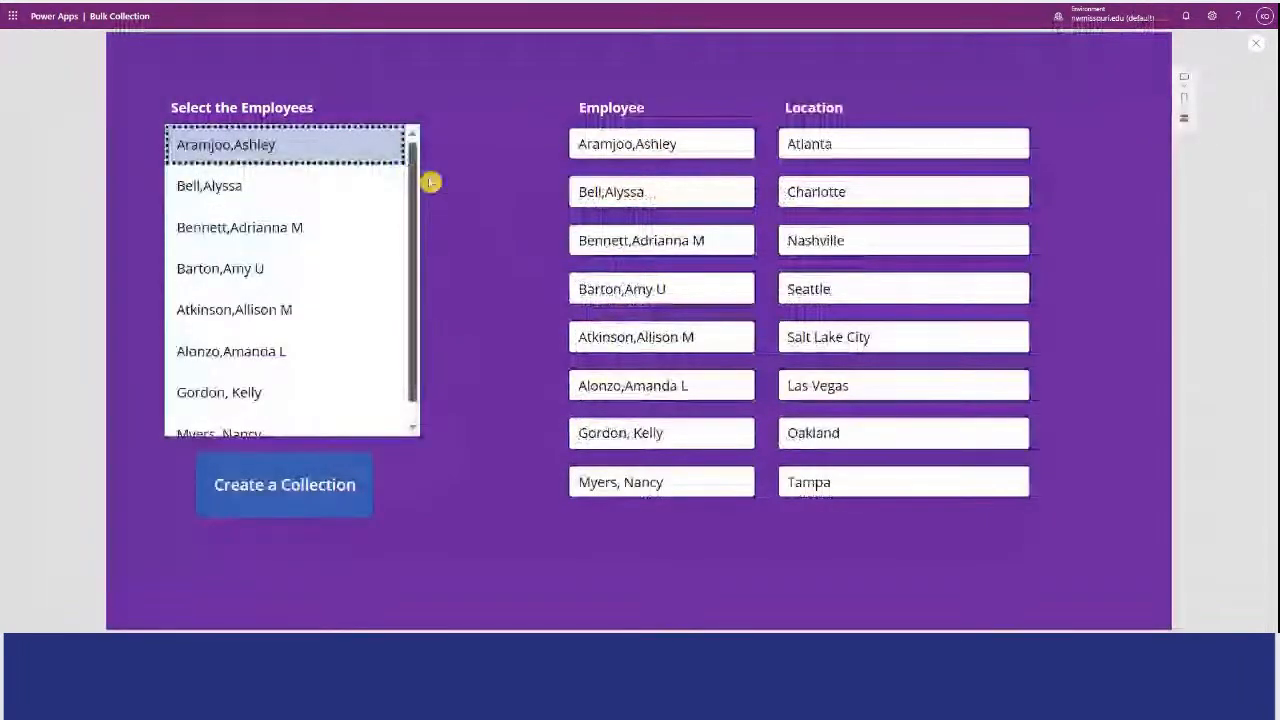
{"action": "left_click", "coordinate": [775, 89]}
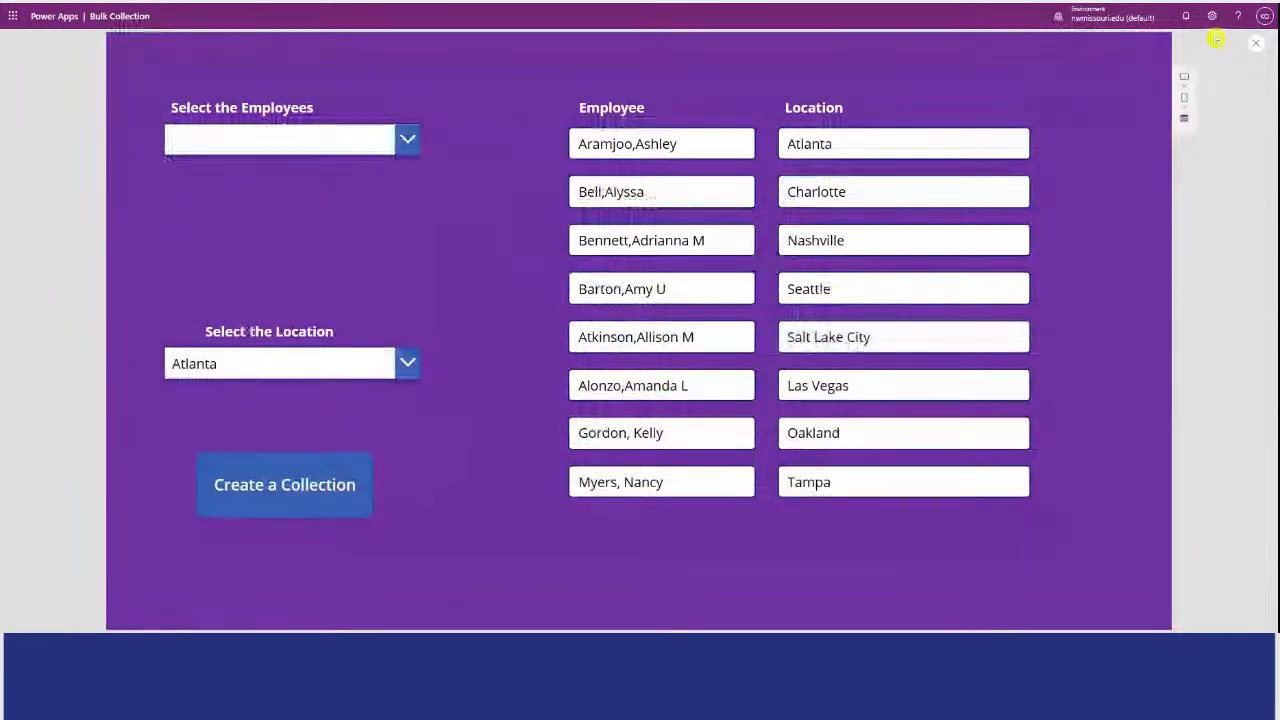
{"action": "left_click", "coordinate": [1256, 43]}
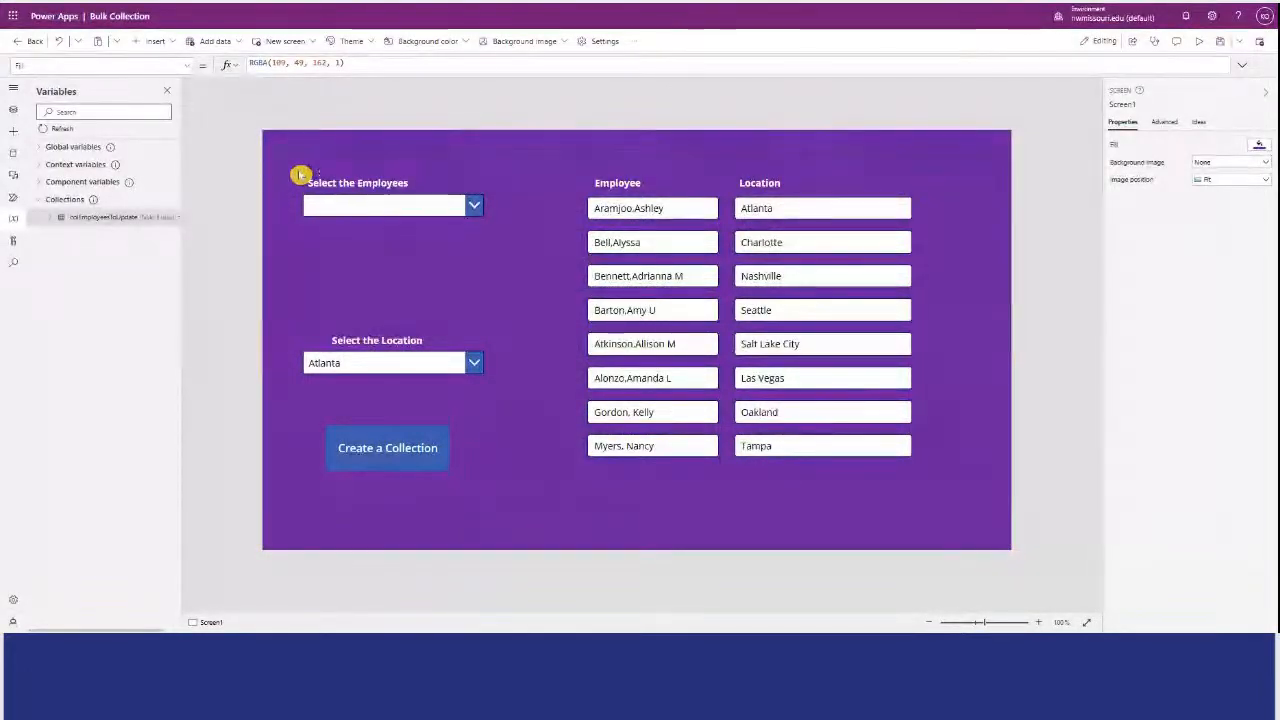
Duplicate the "Create a Collection" button and place the copy centred below the gallery.
{"action": "left_click", "coordinate": [401, 463]}
{"action": "key", "text": "ctrl+c"}
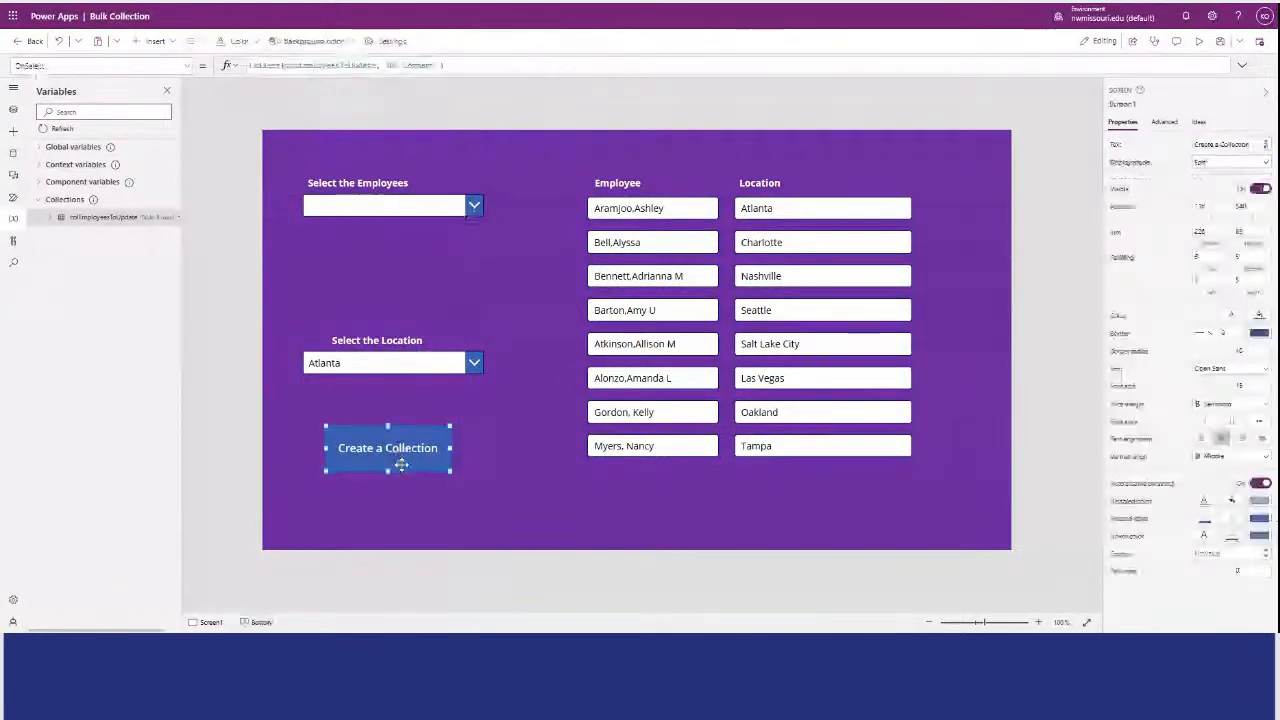
{"action": "left_click", "coordinate": [527, 481]}
{"action": "key", "text": "ctrl+v"}
{"action": "left_click_drag", "start_coordinate": [423, 451], "coordinate": [752, 498]}
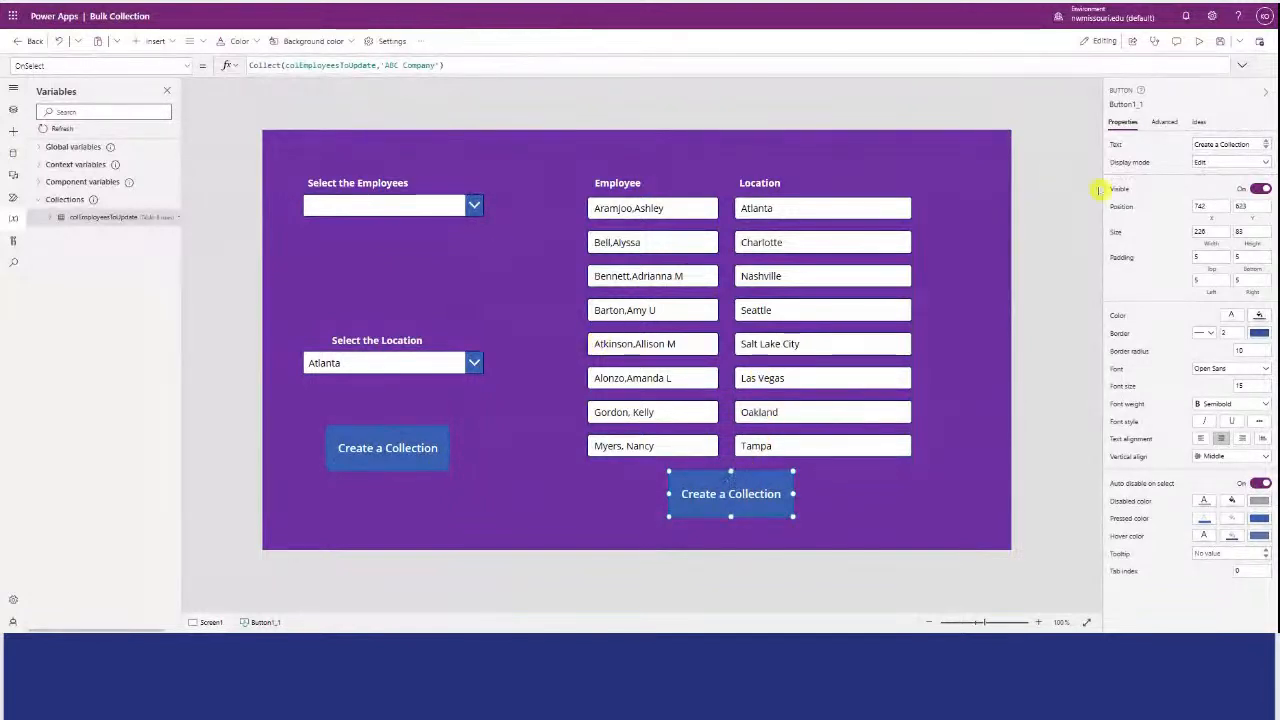
Set the copied button's text to "Update Collection".
{"action": "triple_click", "coordinate": [1181, 146]}
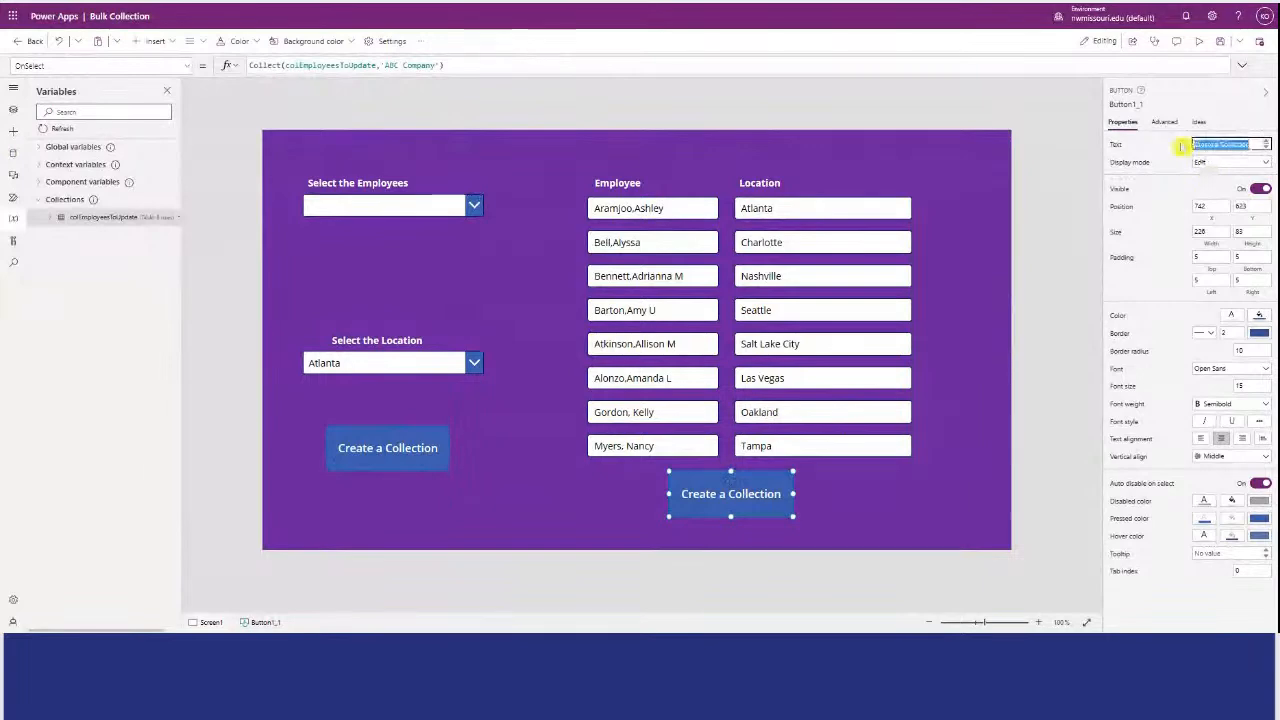
{"action": "type", "text": "Upda"}
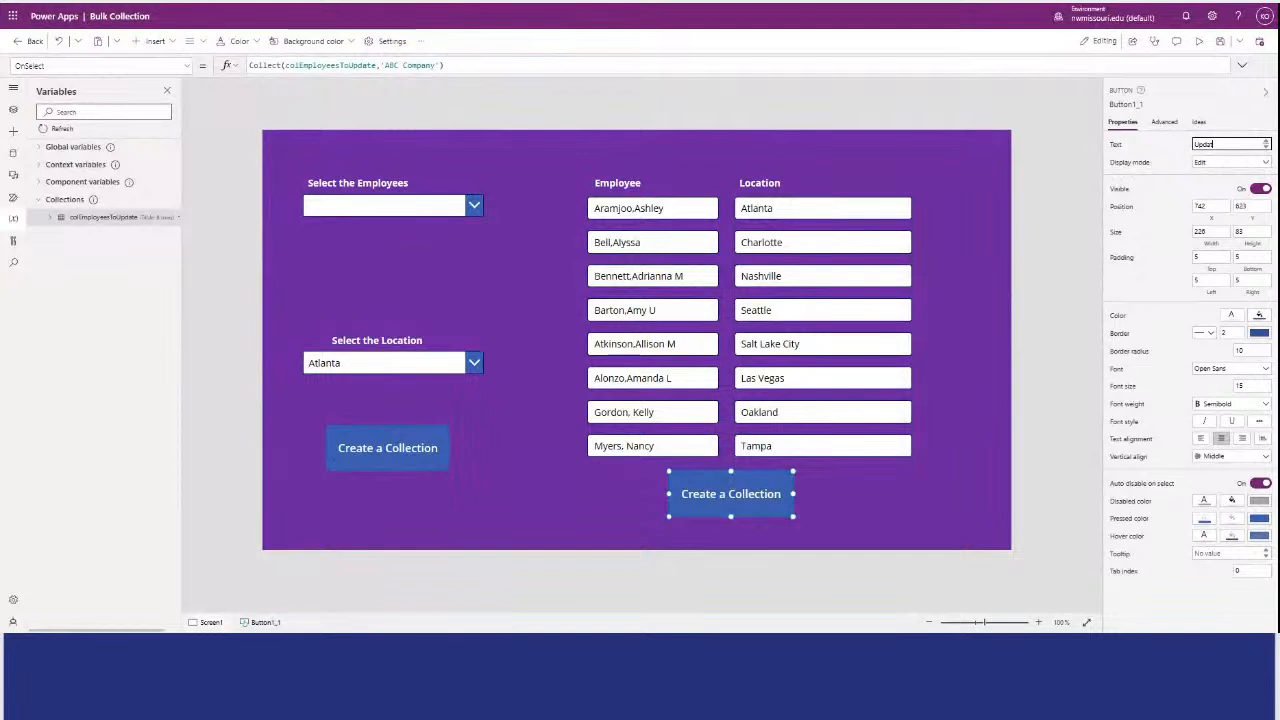
{"action": "type", "text": "te Collection"}
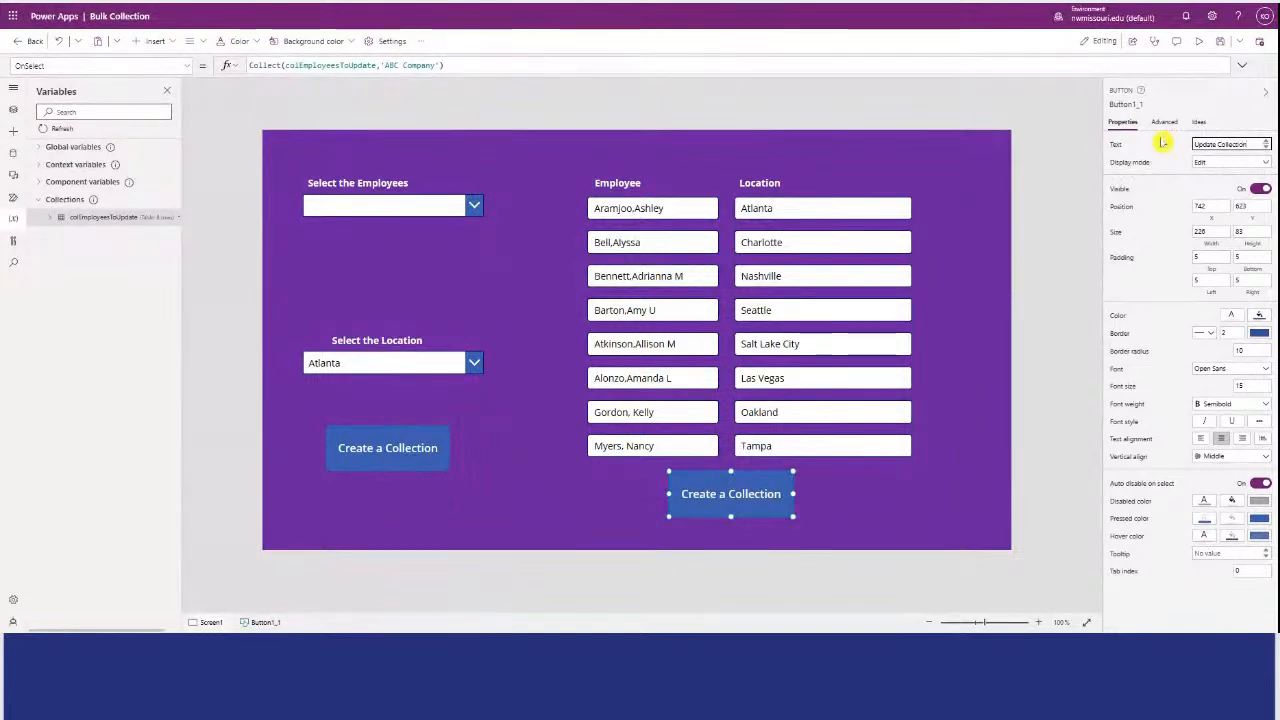
{"action": "left_click", "coordinate": [1049, 146]}
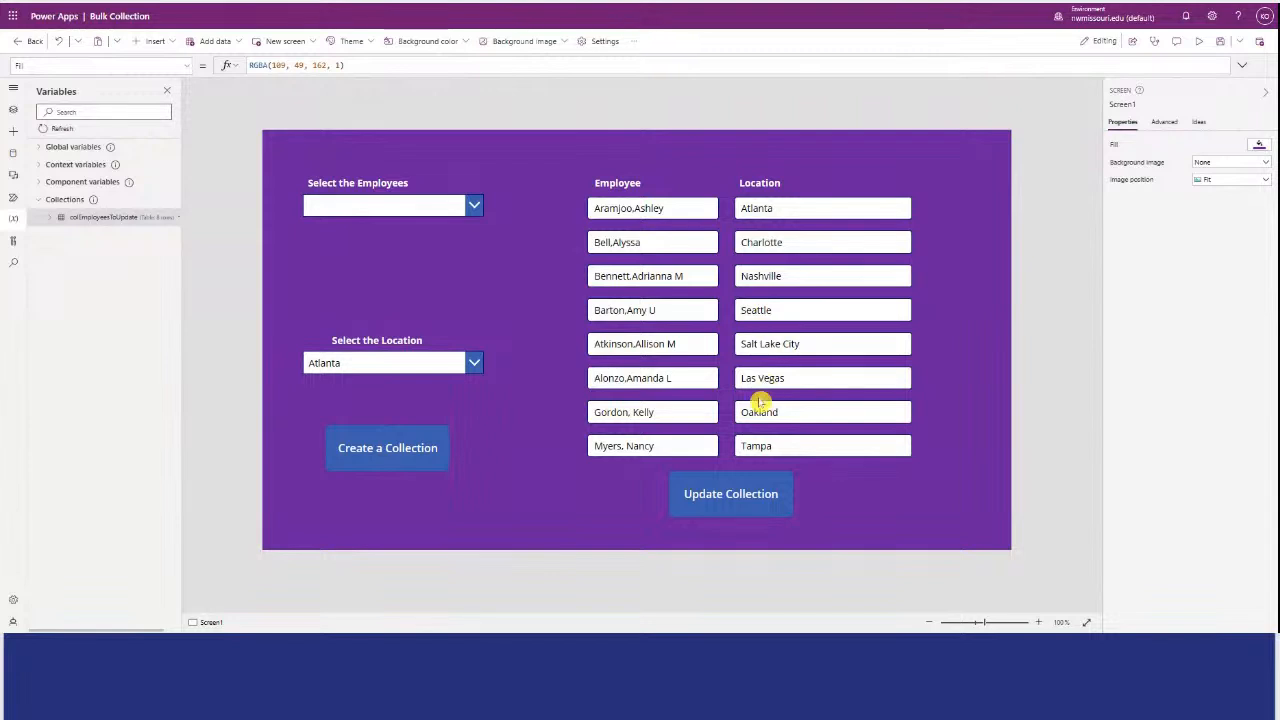
Replace the "Update Collection" button's OnSelect formula with ClearCollect(colEmployeesToUpdate, Blank());.
{"action": "left_click", "coordinate": [723, 515]}
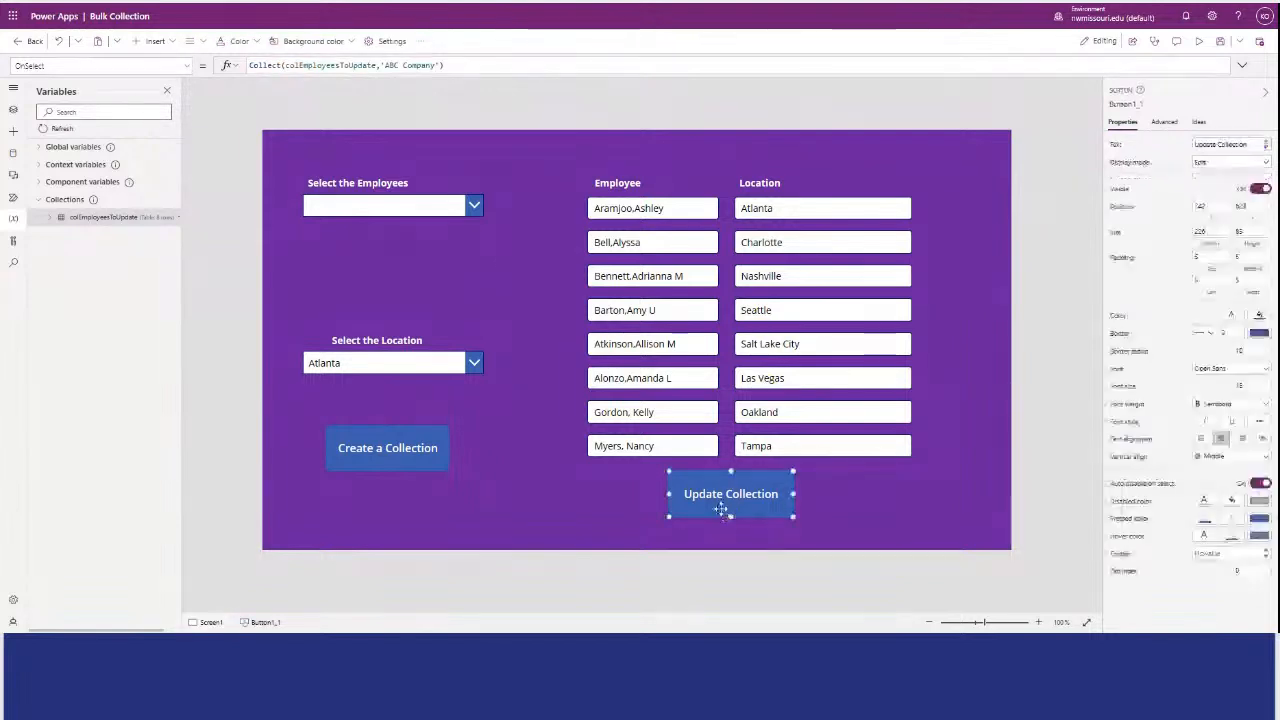
{"action": "left_click", "coordinate": [471, 72]}
{"action": "left_click_drag", "start_coordinate": [446, 66], "coordinate": [228, 82]}
{"action": "key", "text": "ctrl+v"}
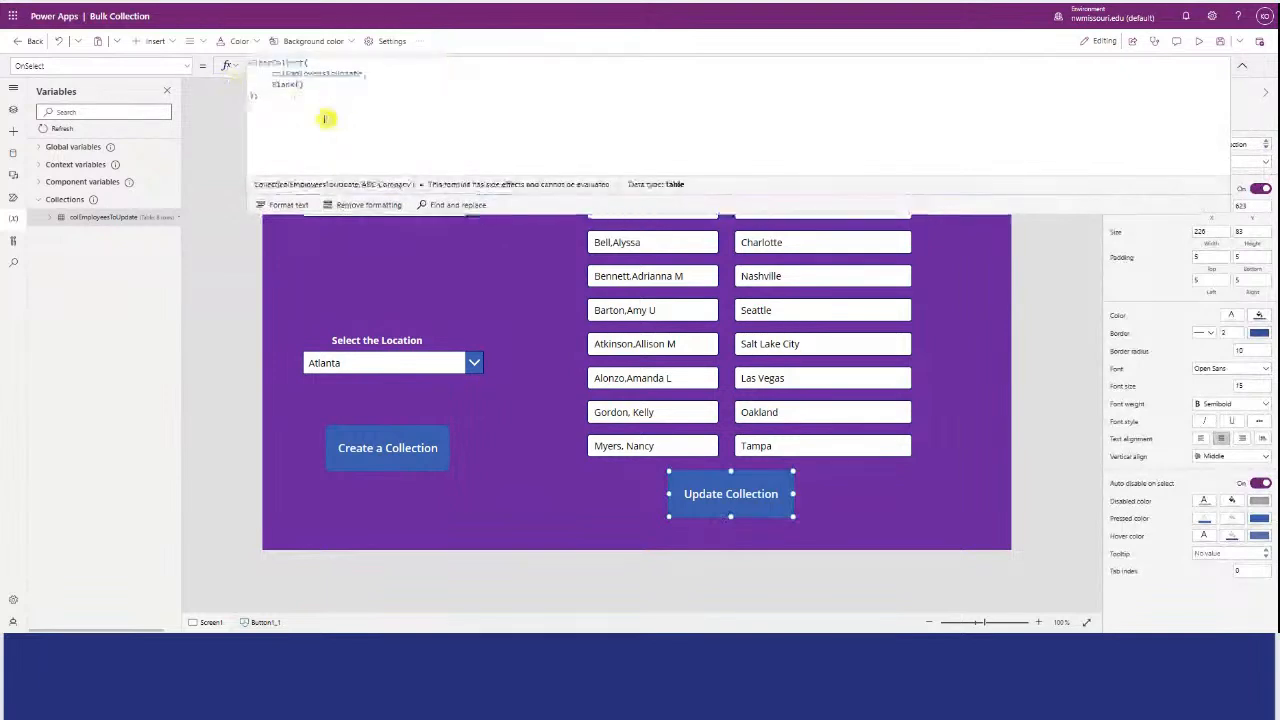
{"action": "left_click", "coordinate": [223, 243]}
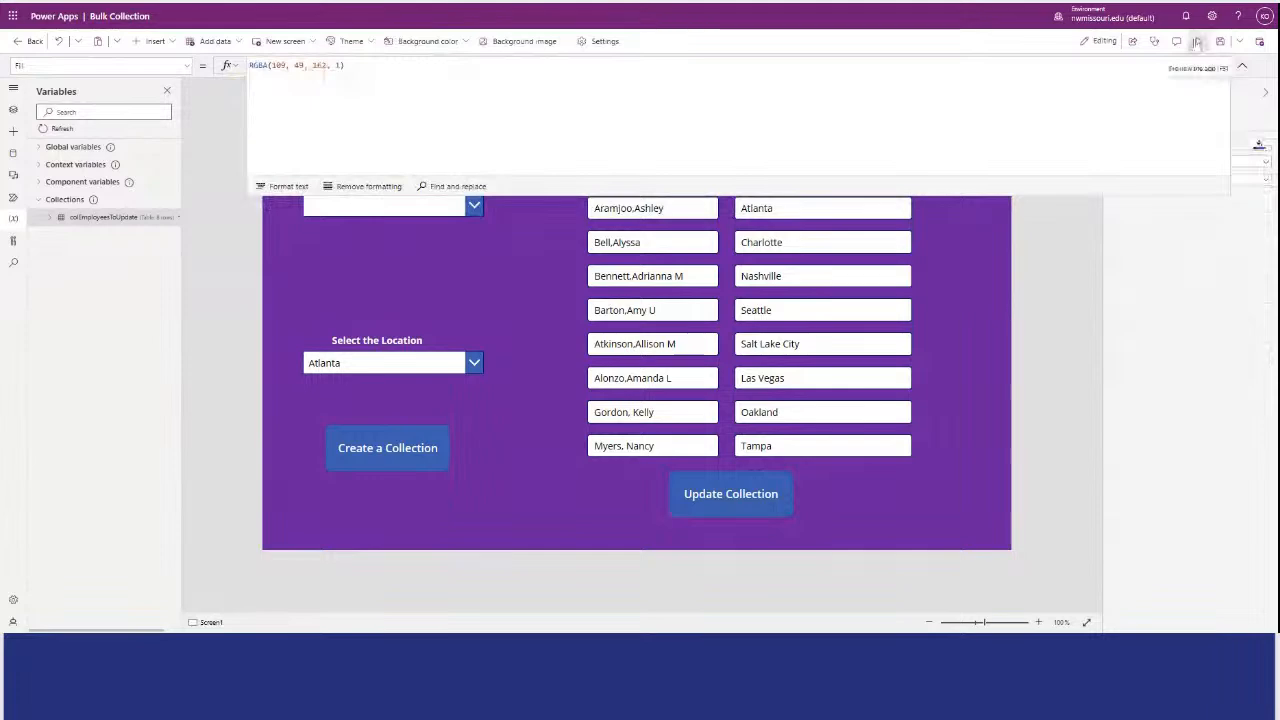
Preview the app, run the "Update Collection" button to clear the collection, and return to the editor.
{"action": "left_click", "coordinate": [1196, 41]}
{"action": "left_click", "coordinate": [772, 550]}
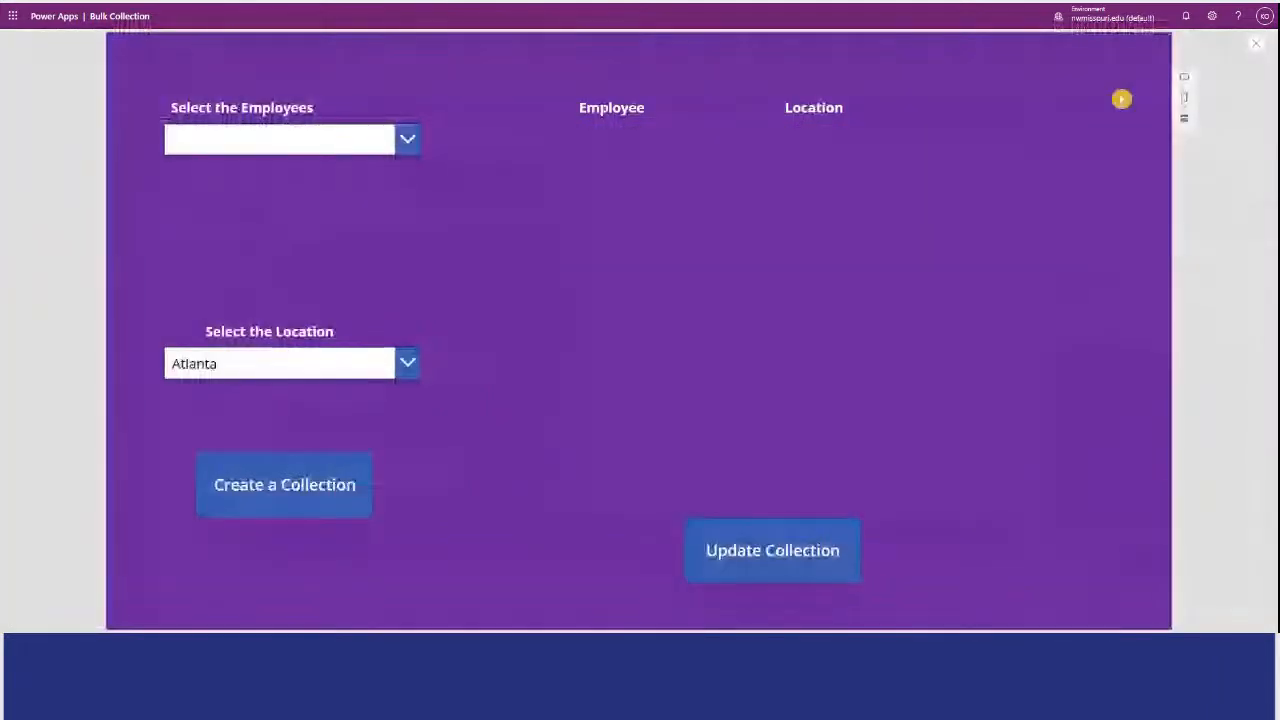
{"action": "left_click", "coordinate": [1256, 43]}
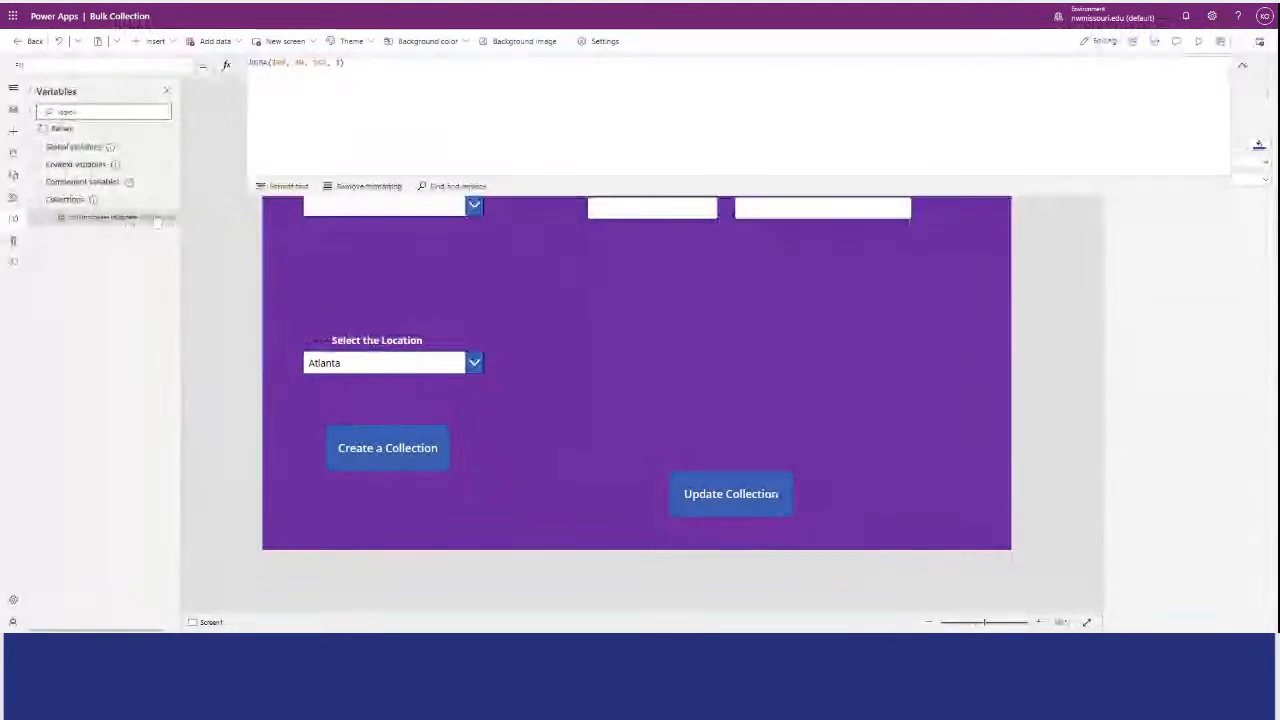
View the colEmployeesToUpdate collection's table to check its rows, then close it.
{"action": "left_click", "coordinate": [157, 222]}
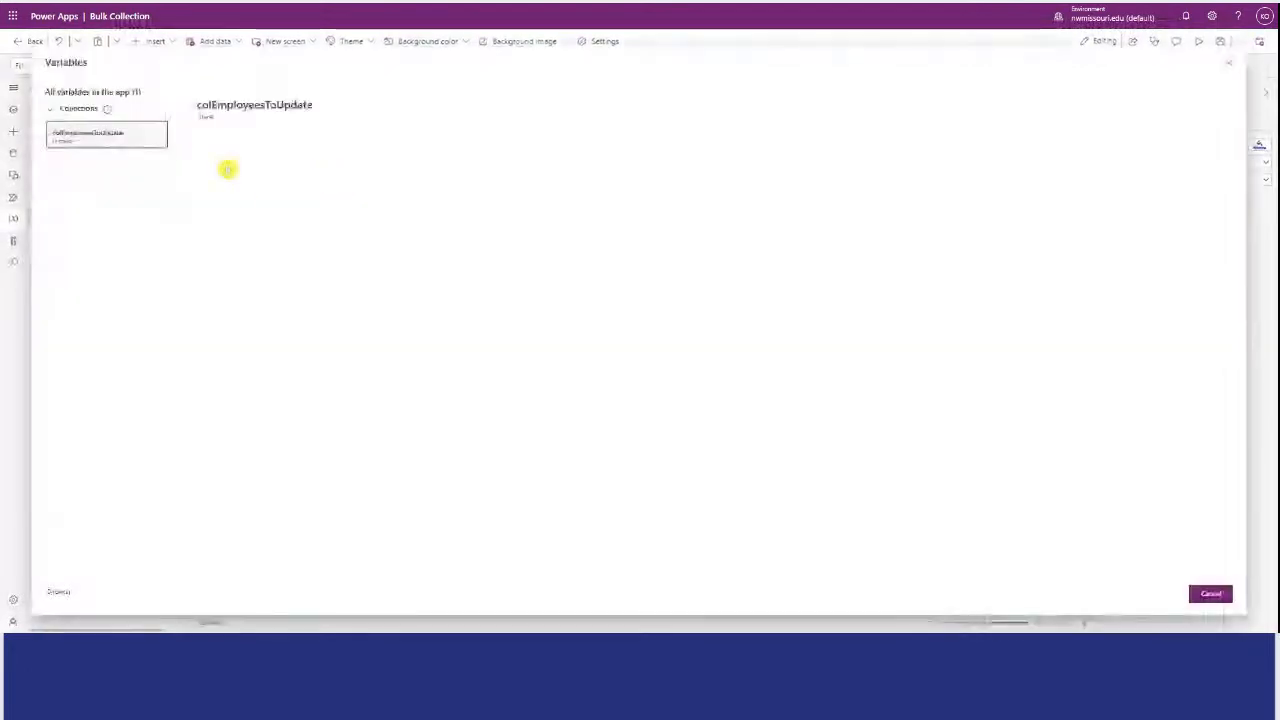
{"action": "left_click", "coordinate": [186, 226]}
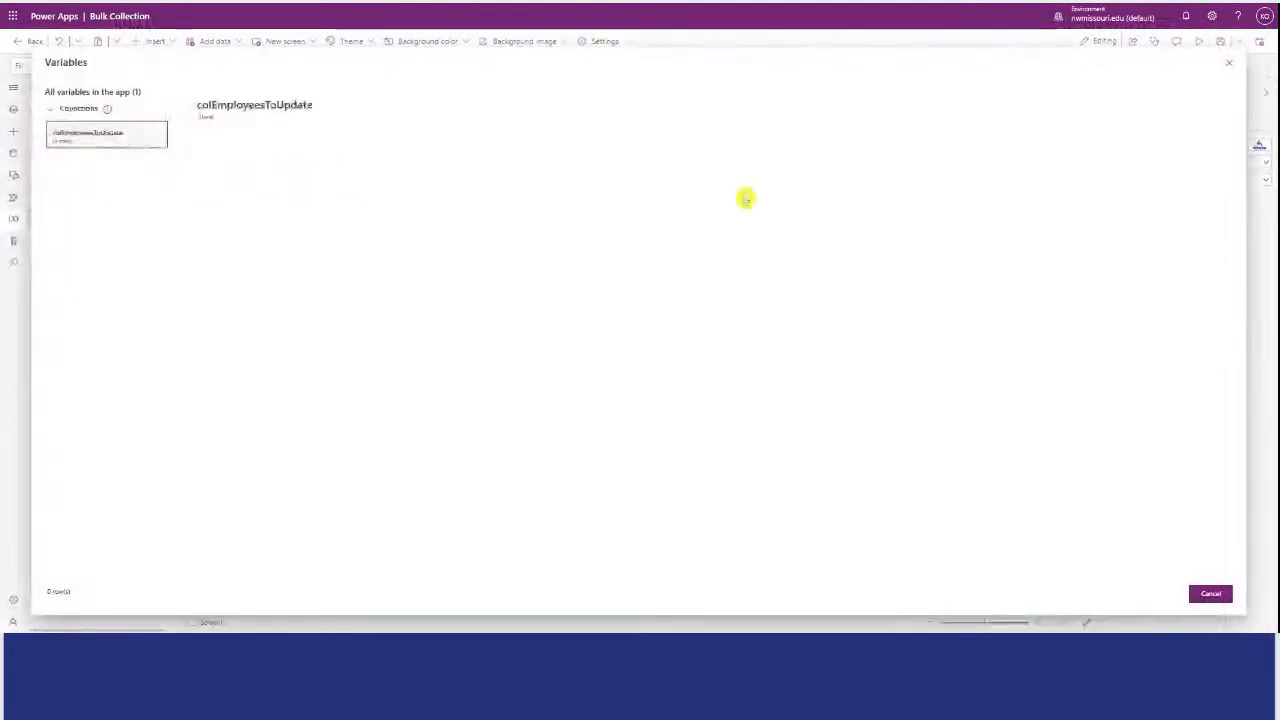
{"action": "left_click", "coordinate": [1228, 62]}
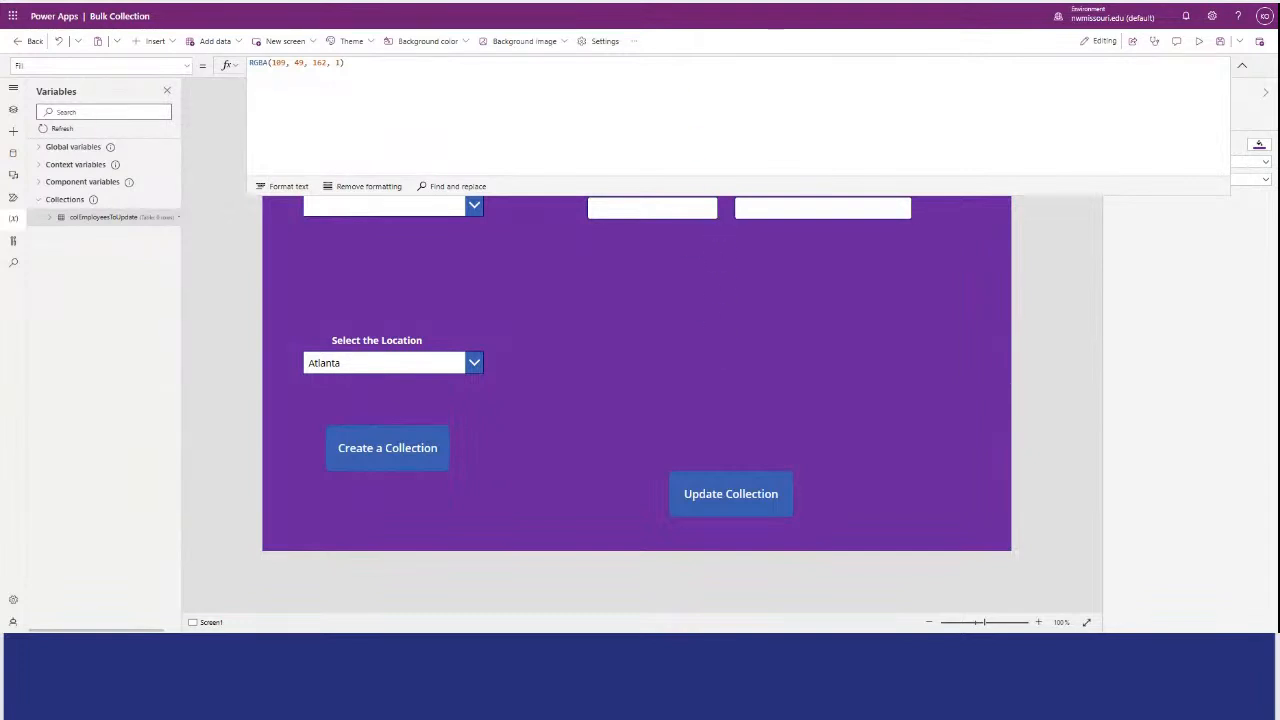
Extend the "Update Collection" button's OnSelect formula with a ForAll over EmployeesComboBox.SelectedItems, collecting EmployeeNo, EmployeeName, Location, Supervisor and Position into colEmployeesToUpdate.
{"action": "left_click", "coordinate": [1242, 66]}
{"action": "left_click", "coordinate": [706, 491]}
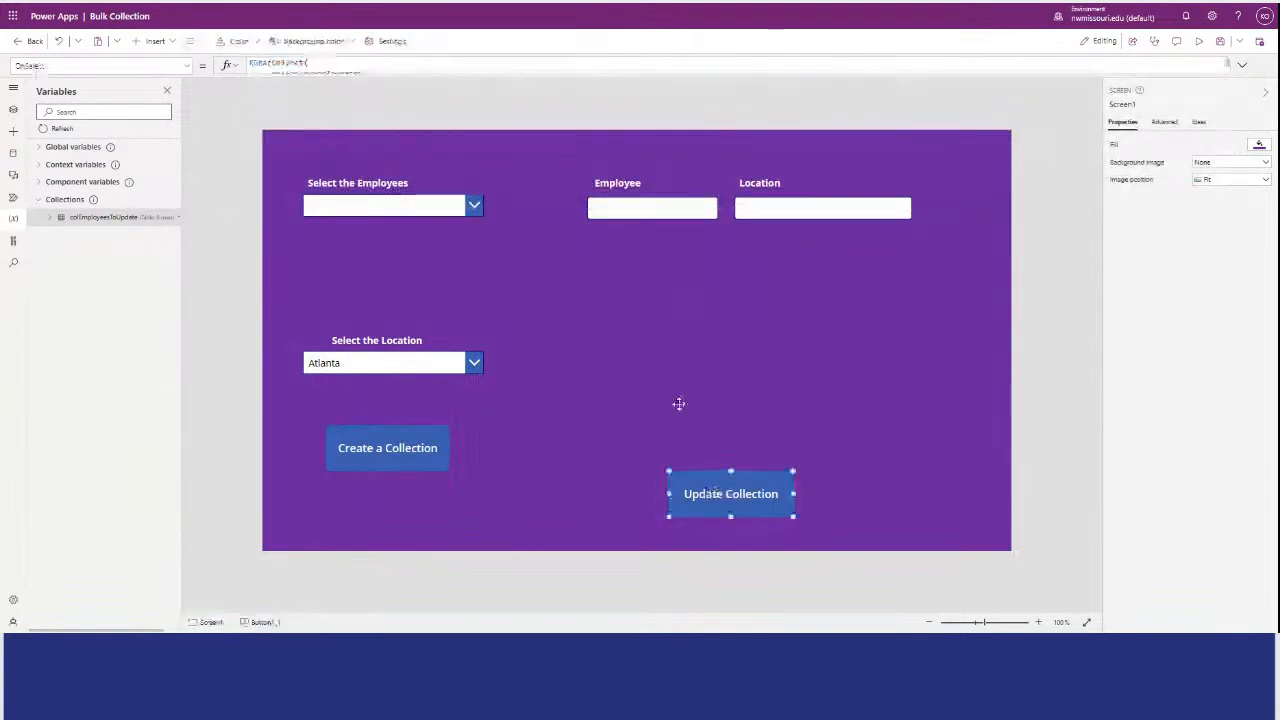
{"action": "left_click_drag", "start_coordinate": [454, 78], "coordinate": [400, 327]}
{"action": "left_click_drag", "start_coordinate": [323, 117], "coordinate": [246, 63]}
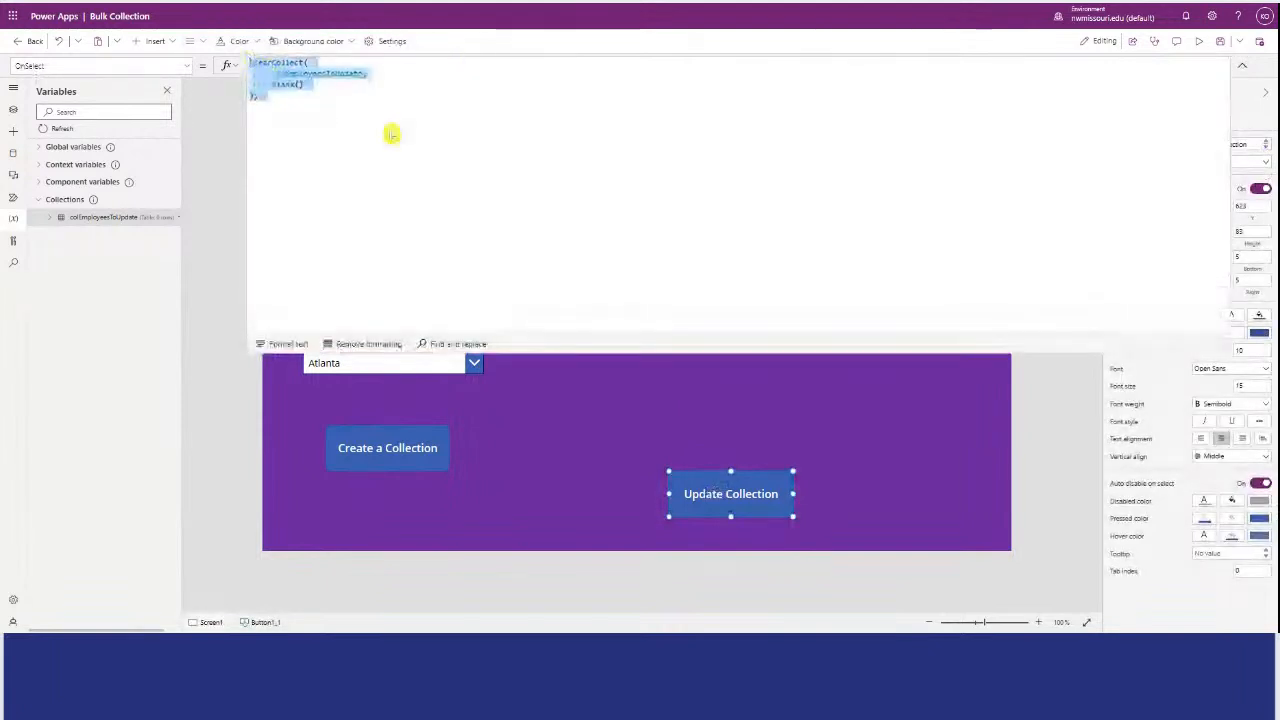
{"action": "type", "text": "ClearCollect( colEmployeesToUpdate, Blank() );  ForAll( EmployeesComboBox.SelectedItems, Collect( colEmployeesToUpdate, { EmployeeNo: ThisRecord.EmployeeNo, EmployeeName: ThisRecord.EmployeeName, Location: ThisRecord.Location, Supervisor: ThisRecord.Supervisor, Position: ThisRecord.Position } ) );"}
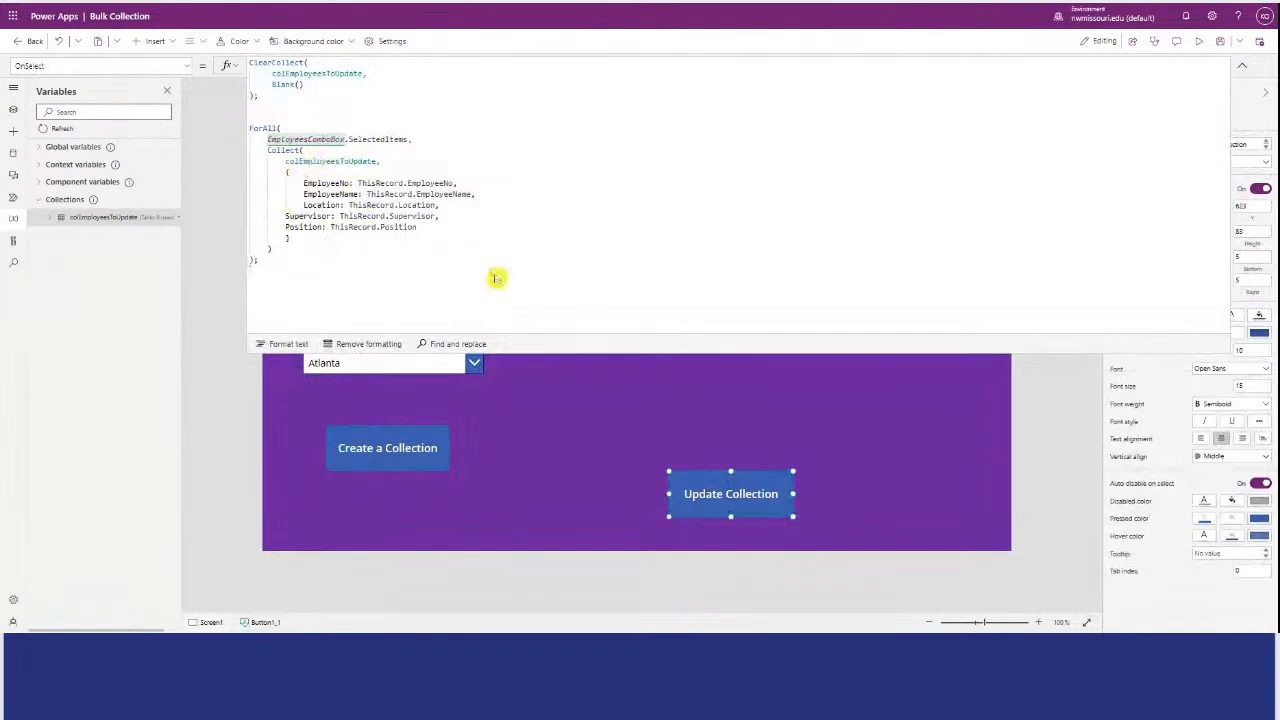
{"action": "left_click_drag", "start_coordinate": [546, 343], "coordinate": [546, 130]}
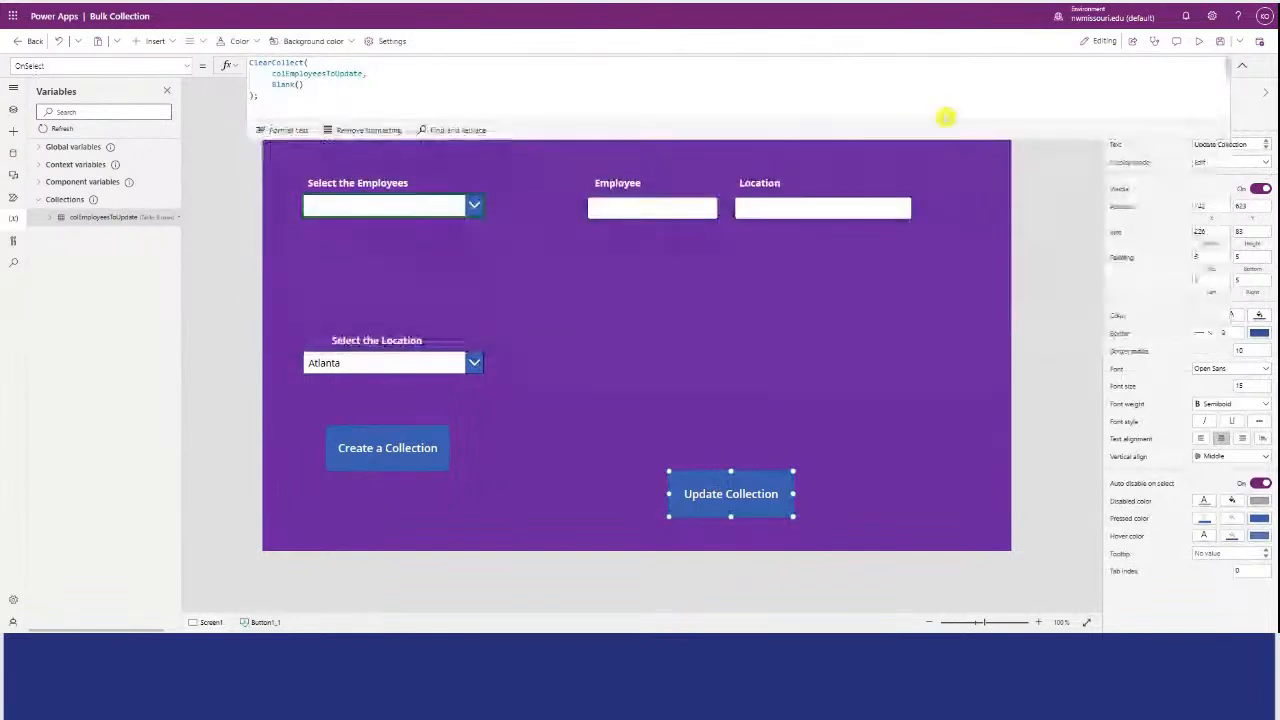
{"action": "left_click", "coordinate": [1045, 172]}
Preview the app and select all eight employees in the "Select the Employees" combo box.
{"action": "left_click", "coordinate": [1198, 41]}
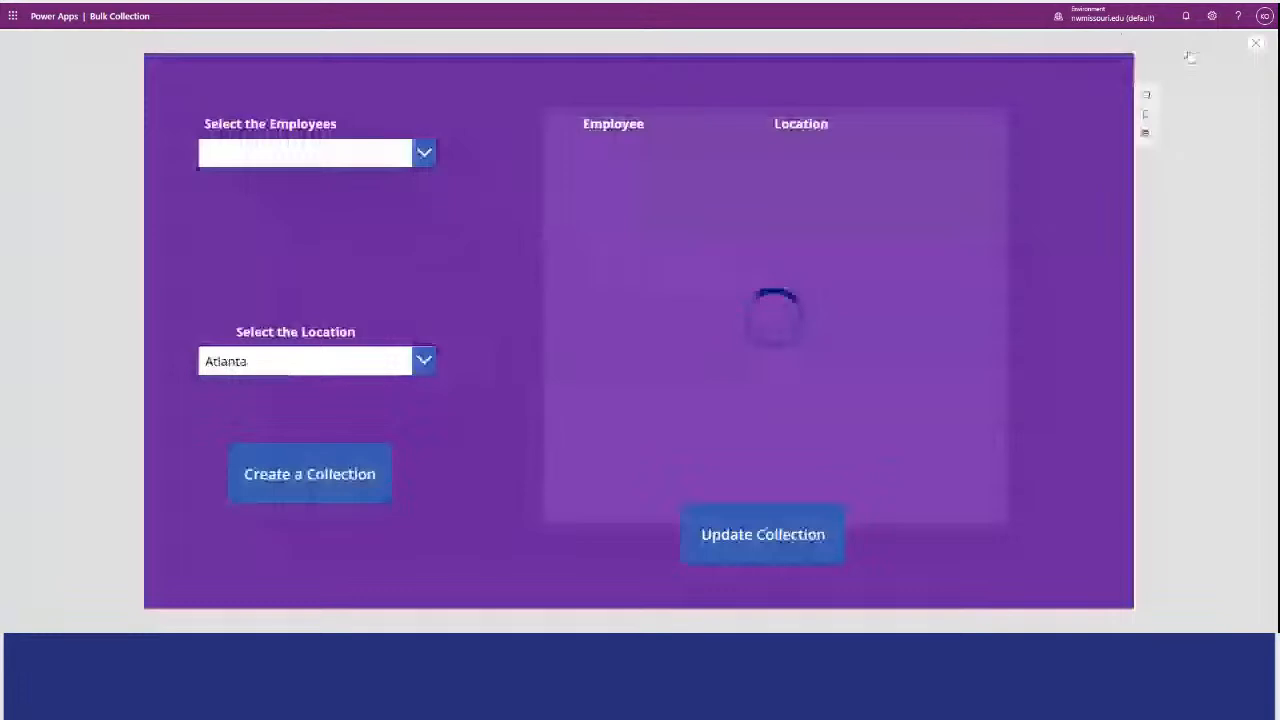
{"action": "left_click", "coordinate": [404, 133]}
{"action": "left_click", "coordinate": [285, 217]}
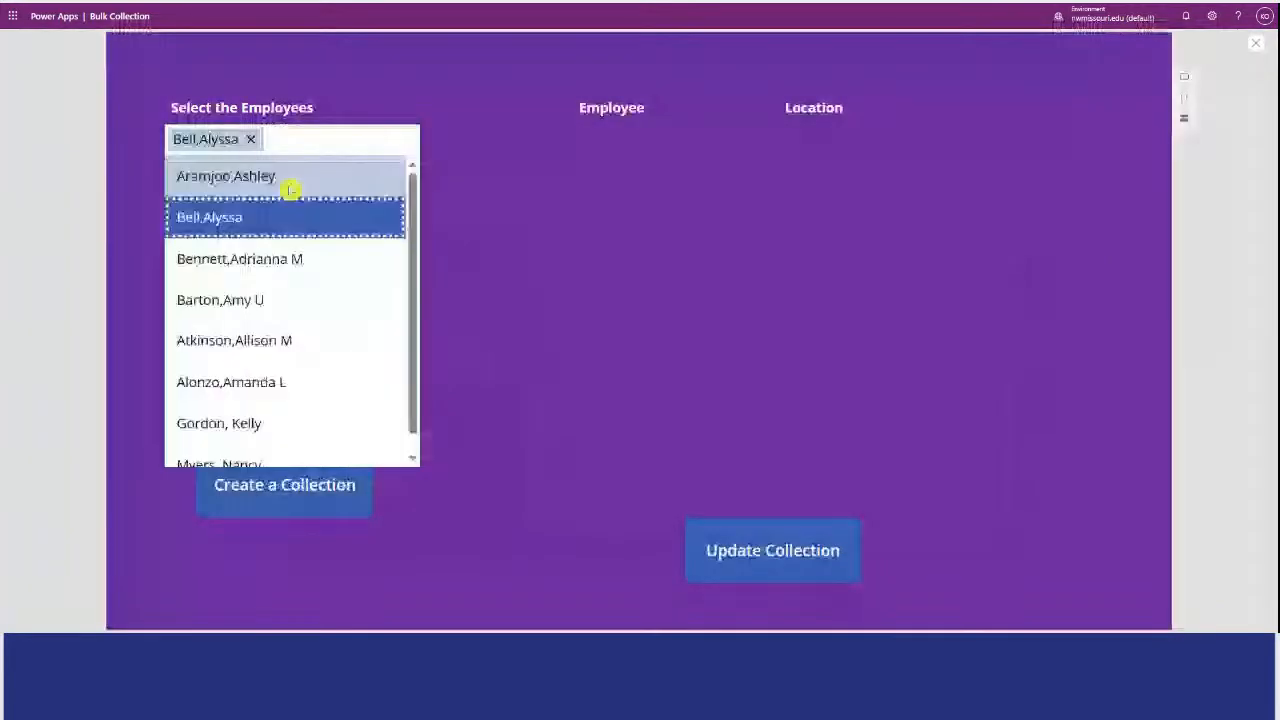
{"action": "left_click", "coordinate": [290, 258]}
{"action": "left_click", "coordinate": [290, 203]}
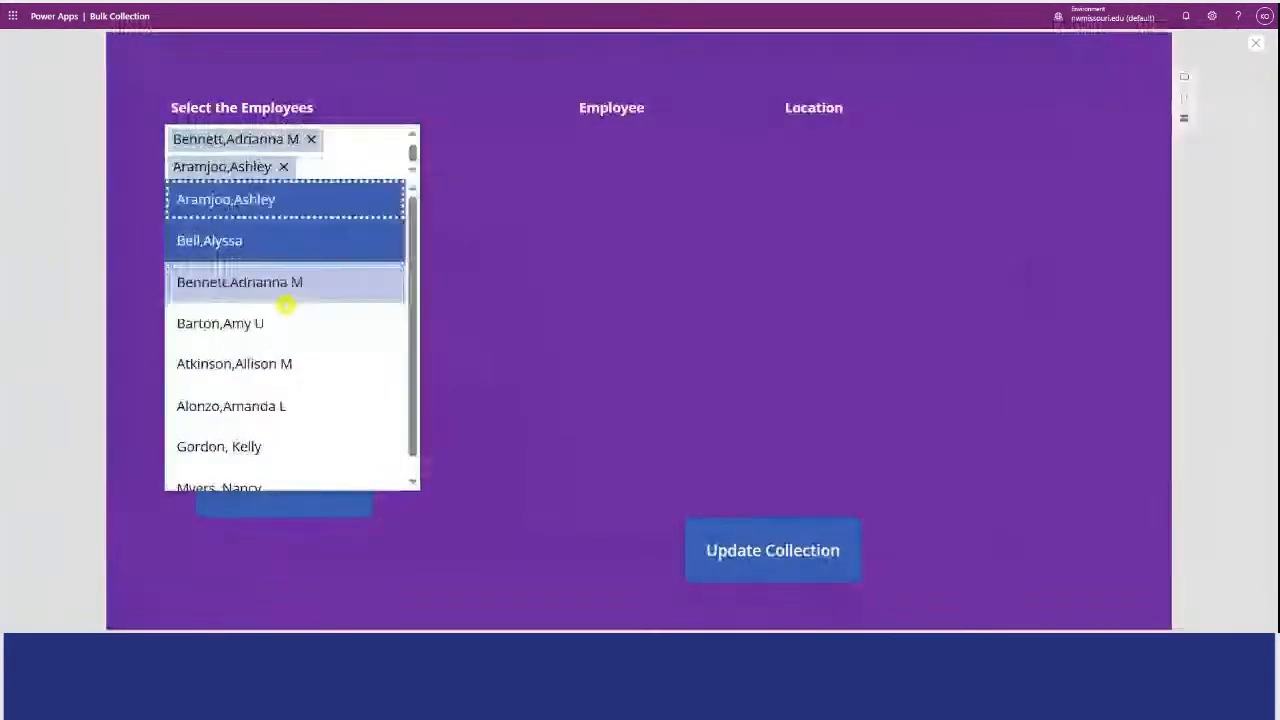
{"action": "left_click", "coordinate": [289, 322]}
{"action": "left_click", "coordinate": [287, 364]}
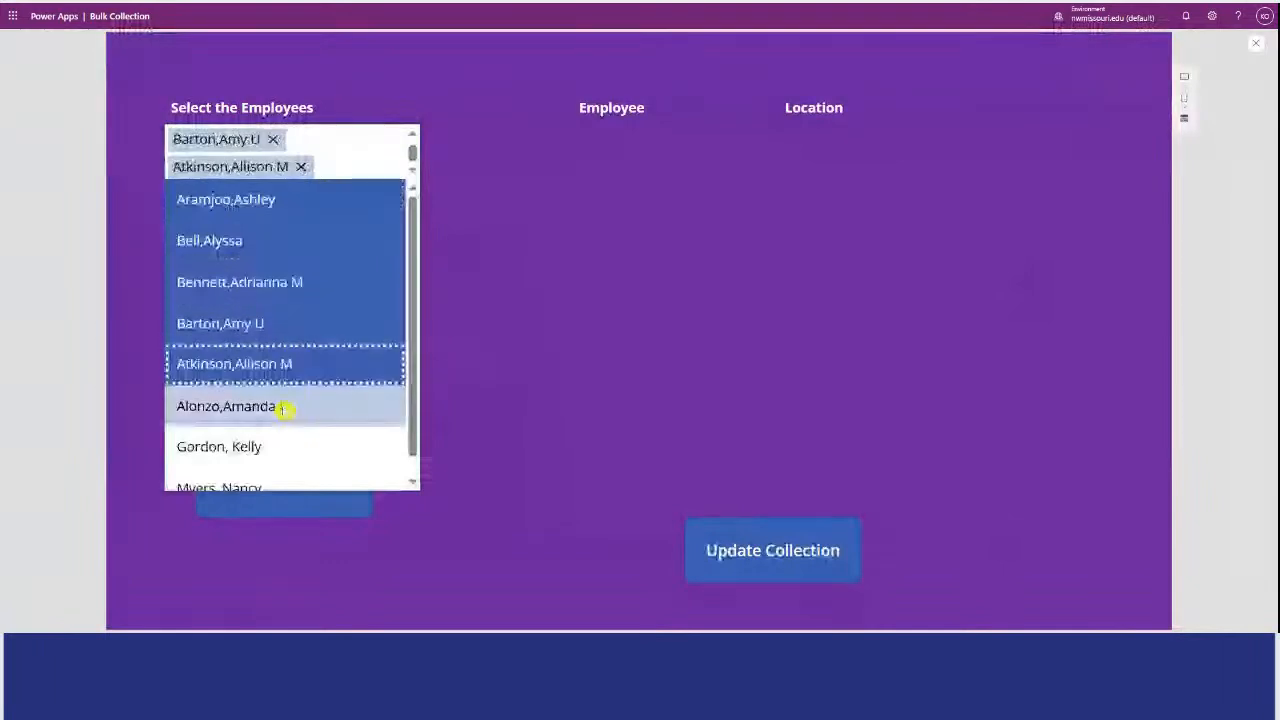
{"action": "left_click", "coordinate": [285, 407]}
{"action": "left_click", "coordinate": [389, 443]}
{"action": "left_click", "coordinate": [411, 482]}
{"action": "left_click", "coordinate": [355, 467]}
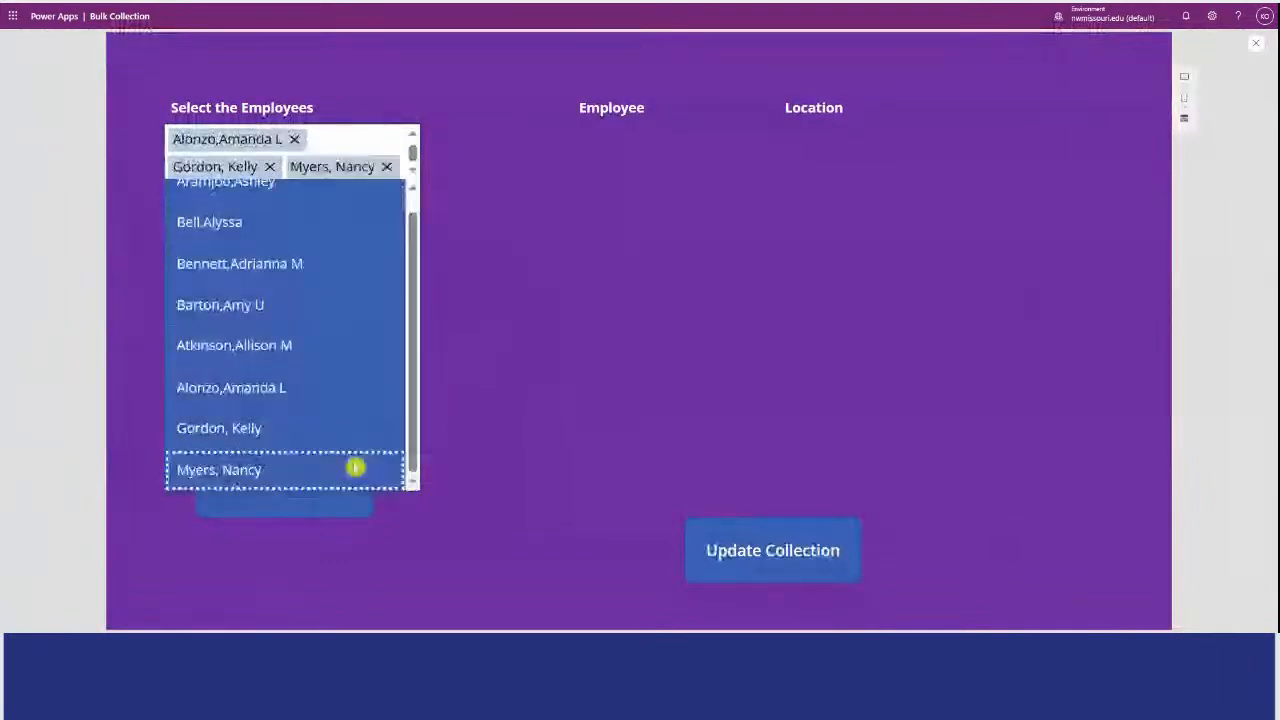
{"action": "left_click", "coordinate": [611, 165]}
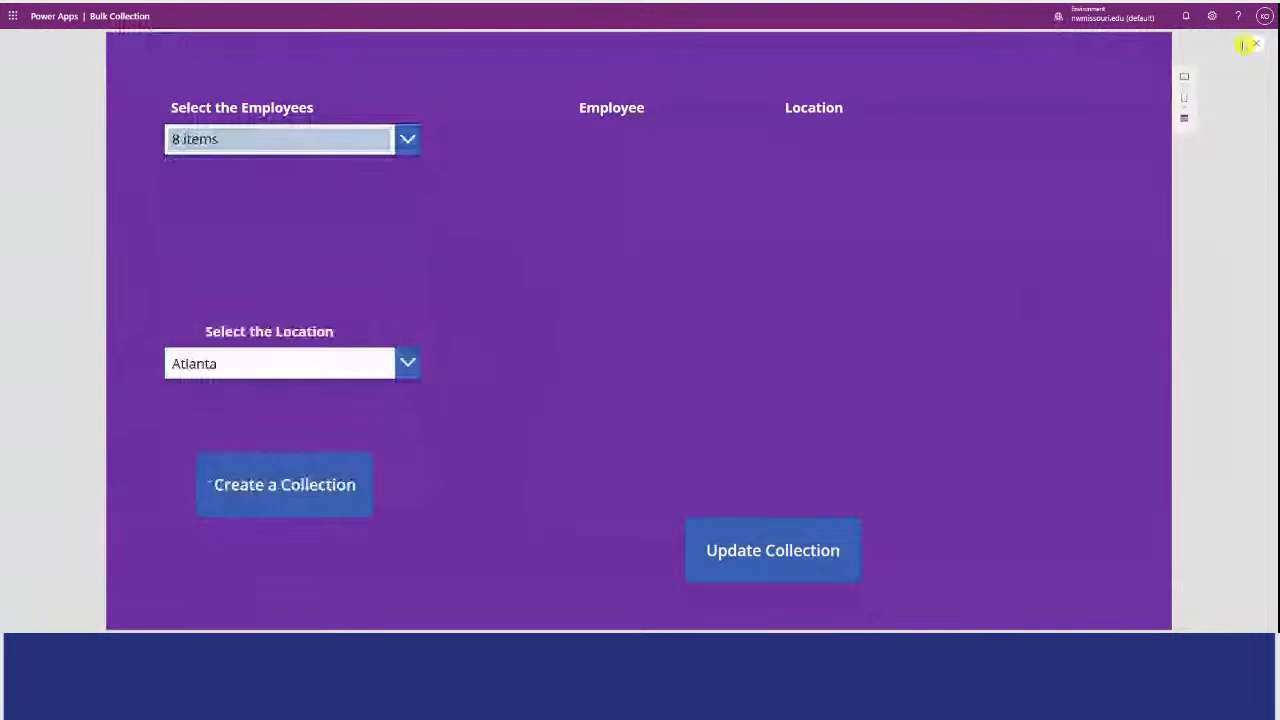
Reopen the app preview, run the "Update Collection" button to collect the selected employees, and return to the editor.
{"action": "left_click", "coordinate": [1255, 44]}
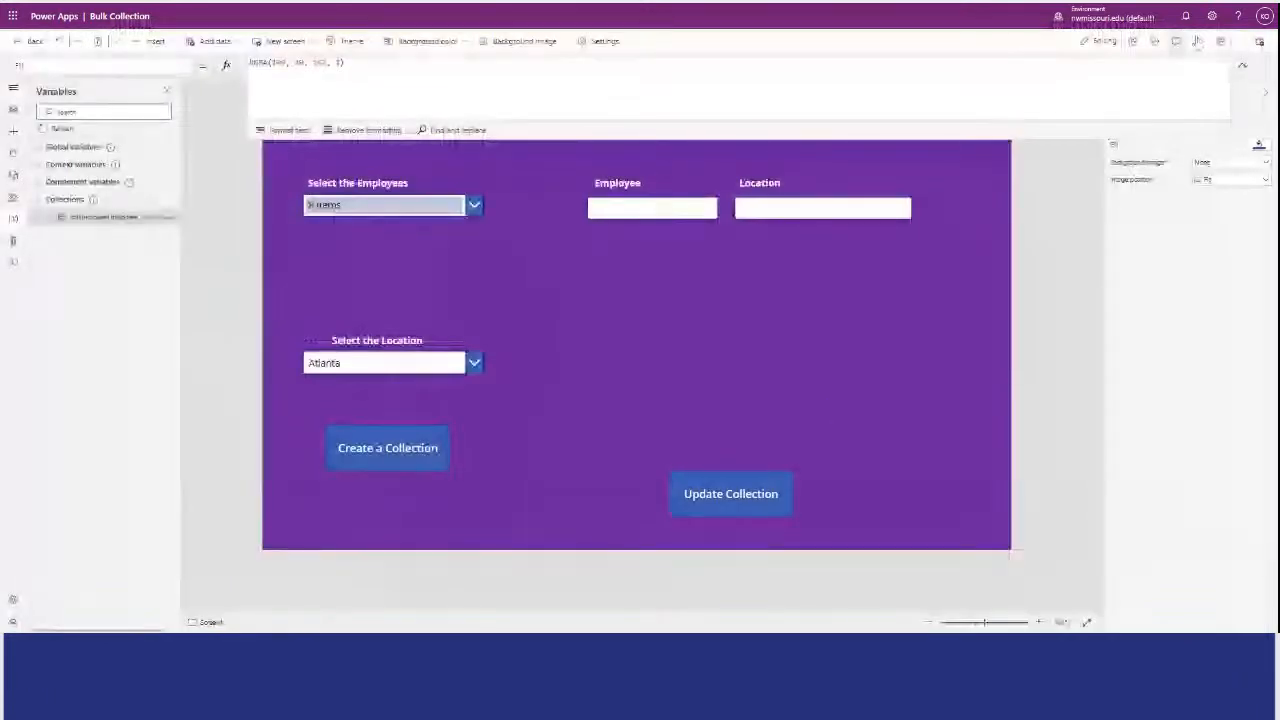
{"action": "left_click", "coordinate": [1177, 41]}
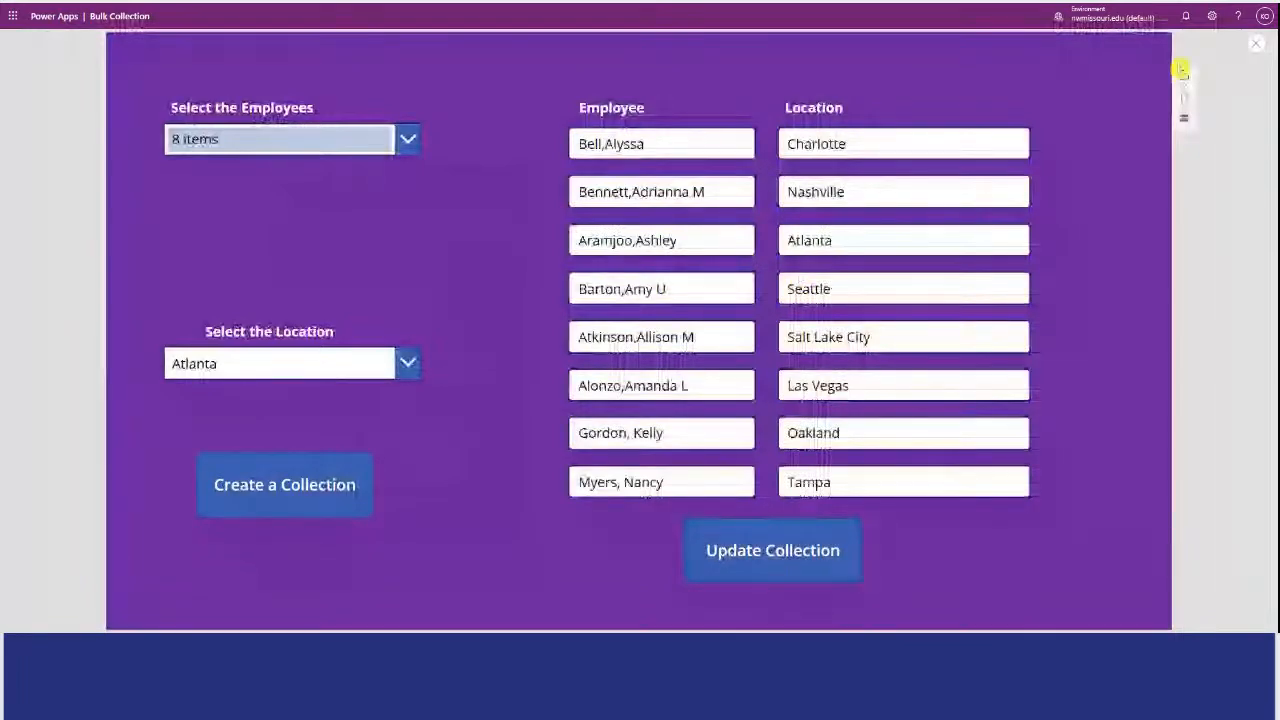
{"action": "left_click", "coordinate": [1257, 44]}
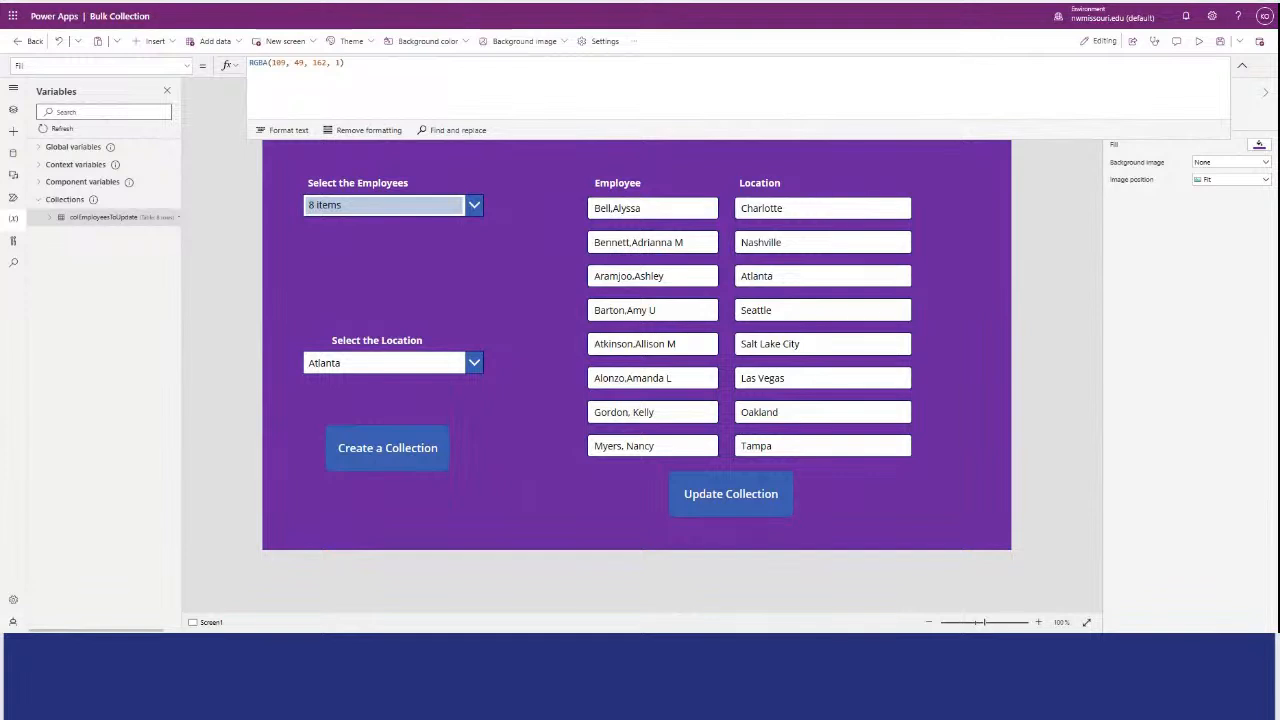
Append an UpdateIf to the "Update Collection" button's OnSelect formula, with condition true, setting Location in colEmployeesToUpdate to LocationDropdown.SelectedText.Value.
{"action": "left_click", "coordinate": [724, 488]}
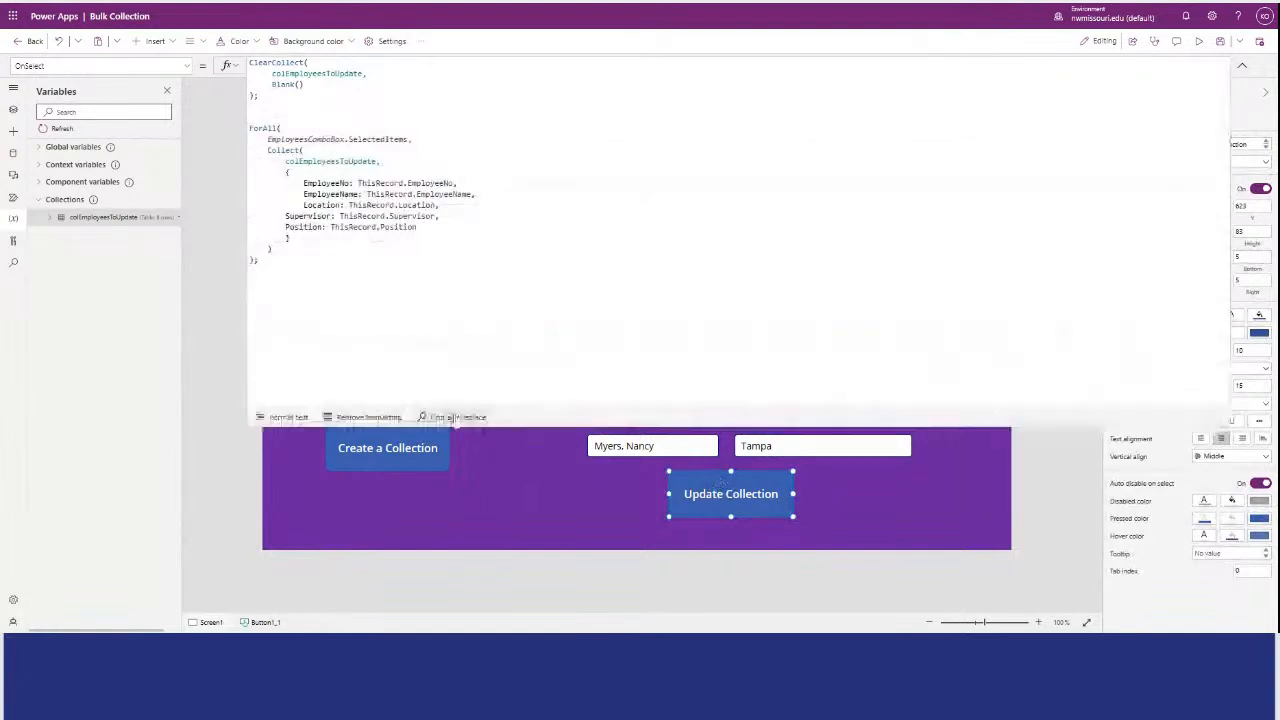
{"action": "key", "text": "Return"}
{"action": "key", "text": "Return"}
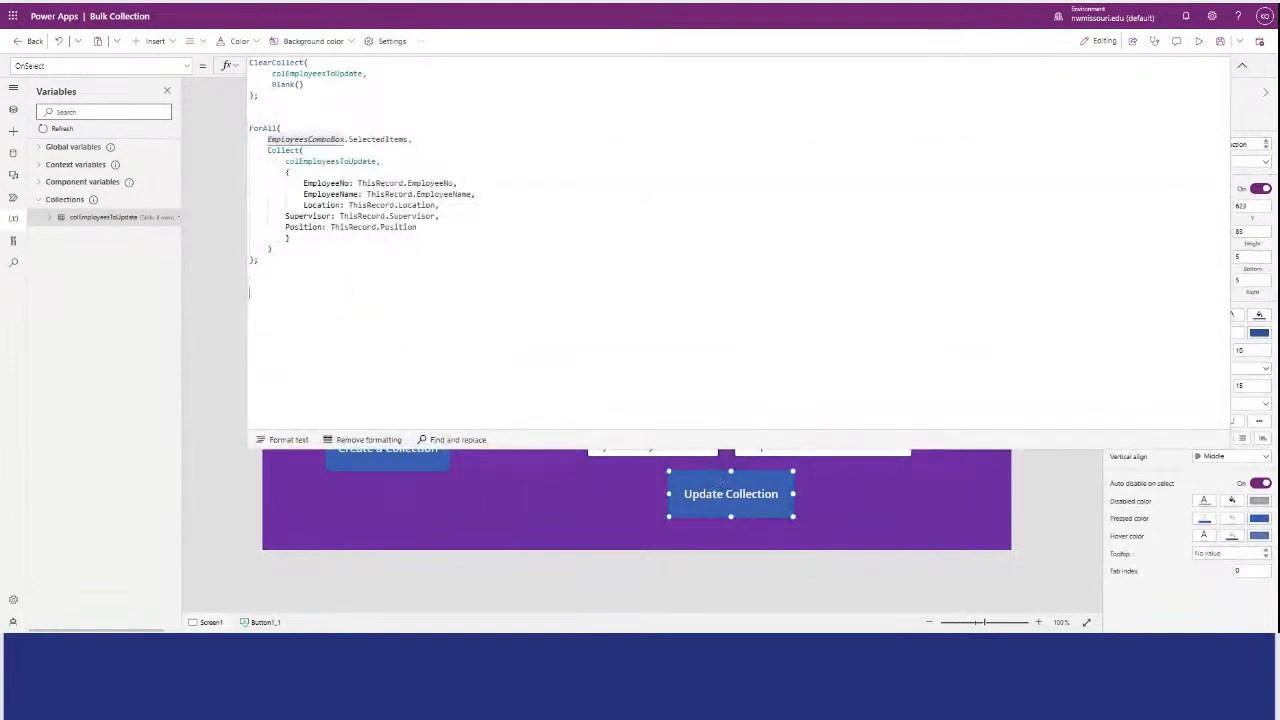
{"action": "type", "text": "UpdateIf(           colEmployeesToUpdate,           true,         {         Location: LocationDropdown.SelectedText.Value         } );"}
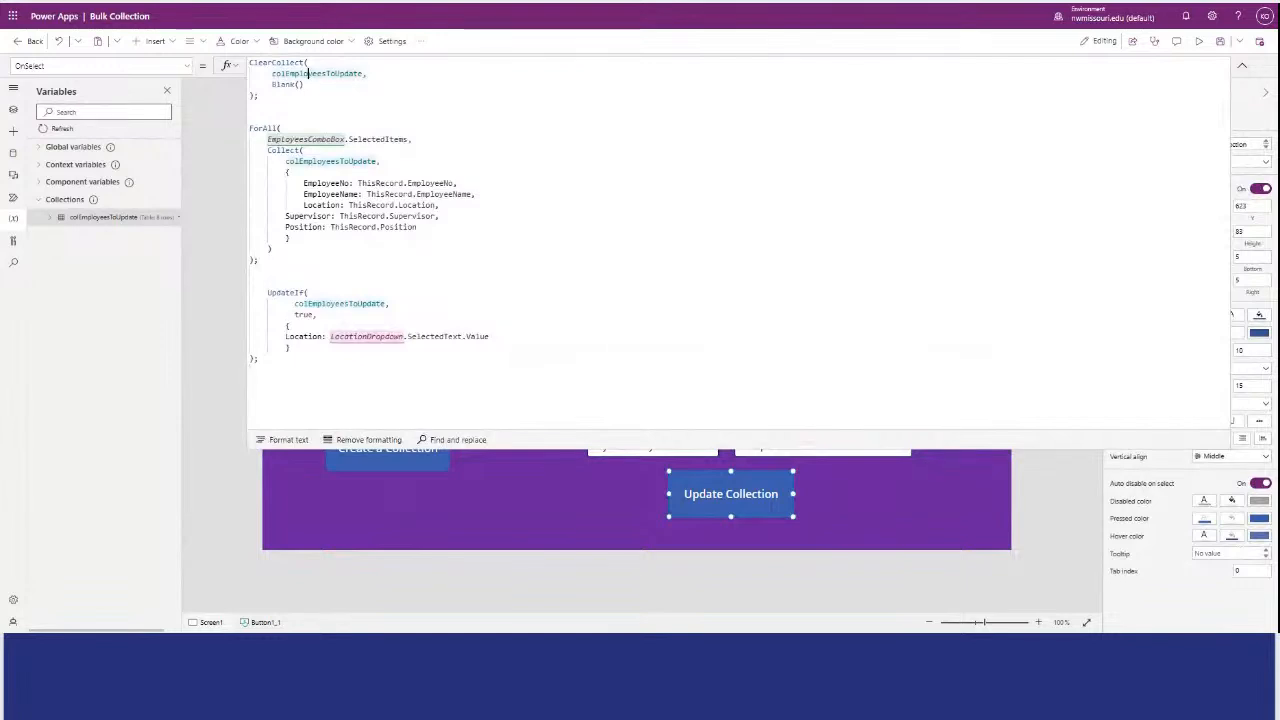
{"action": "left_click", "coordinate": [312, 74]}
{"action": "left_click", "coordinate": [290, 172]}
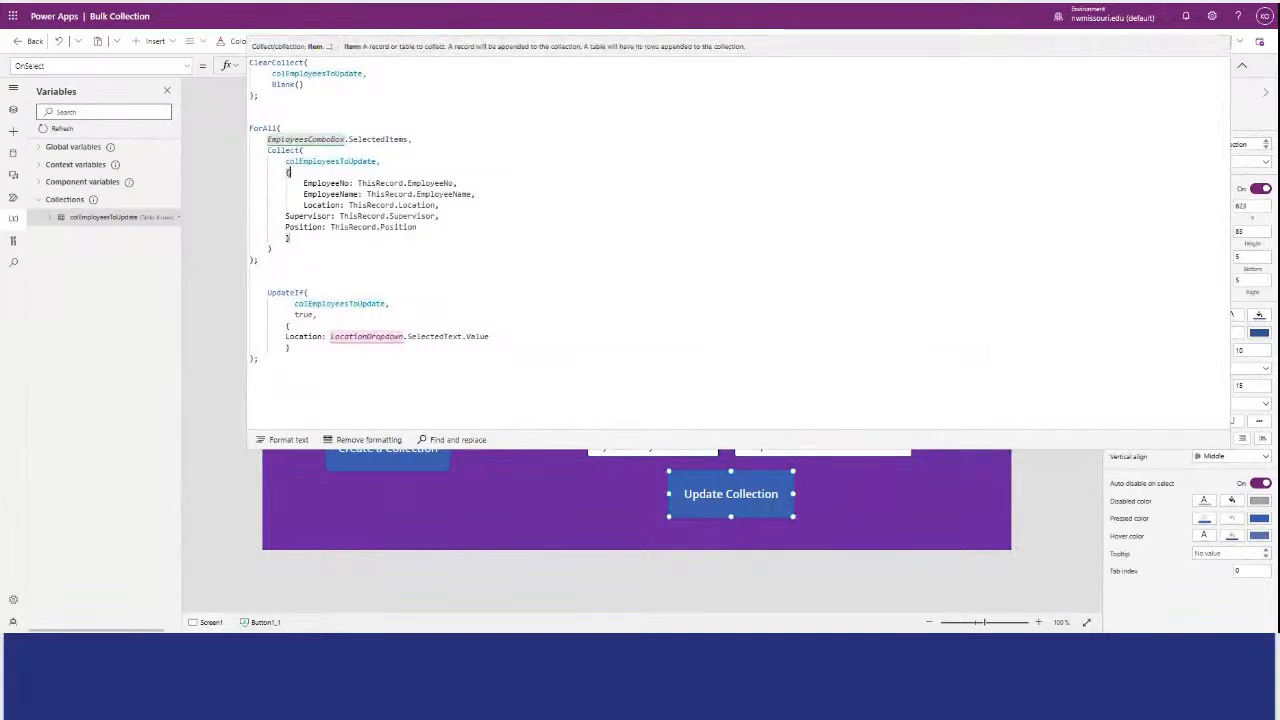
{"action": "left_click", "coordinate": [318, 315]}
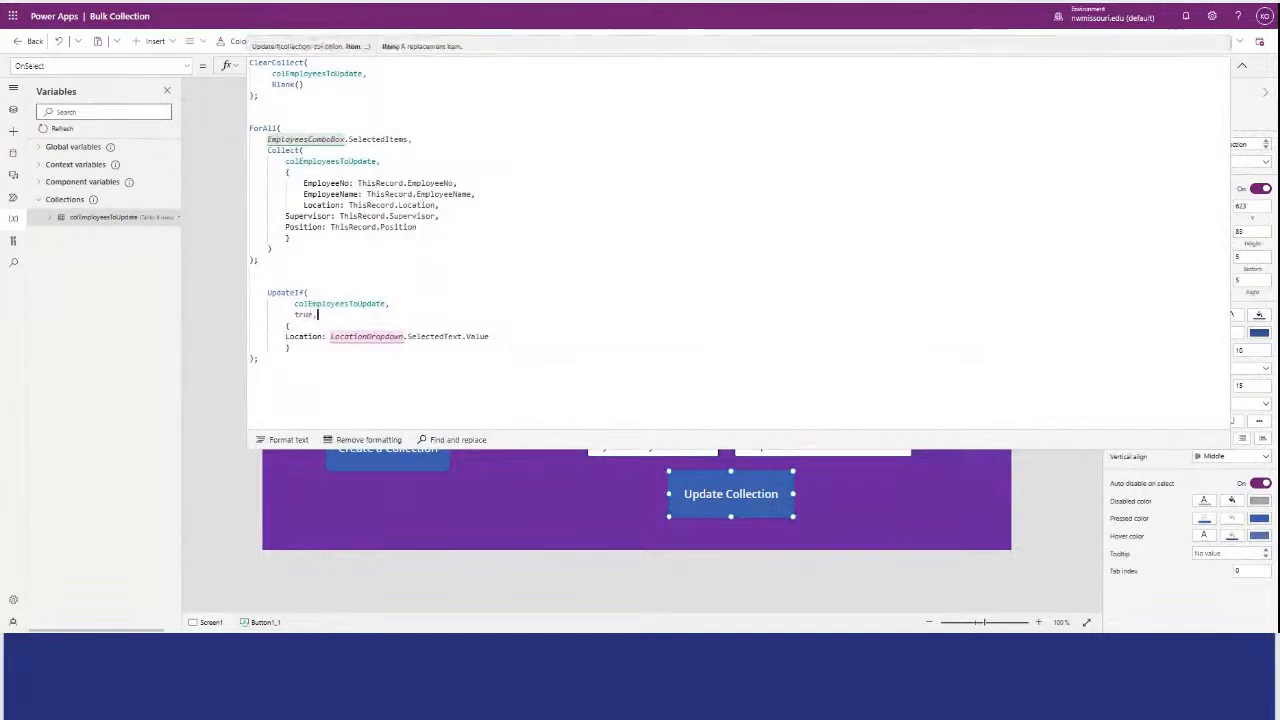
{"action": "left_click", "coordinate": [543, 438]}
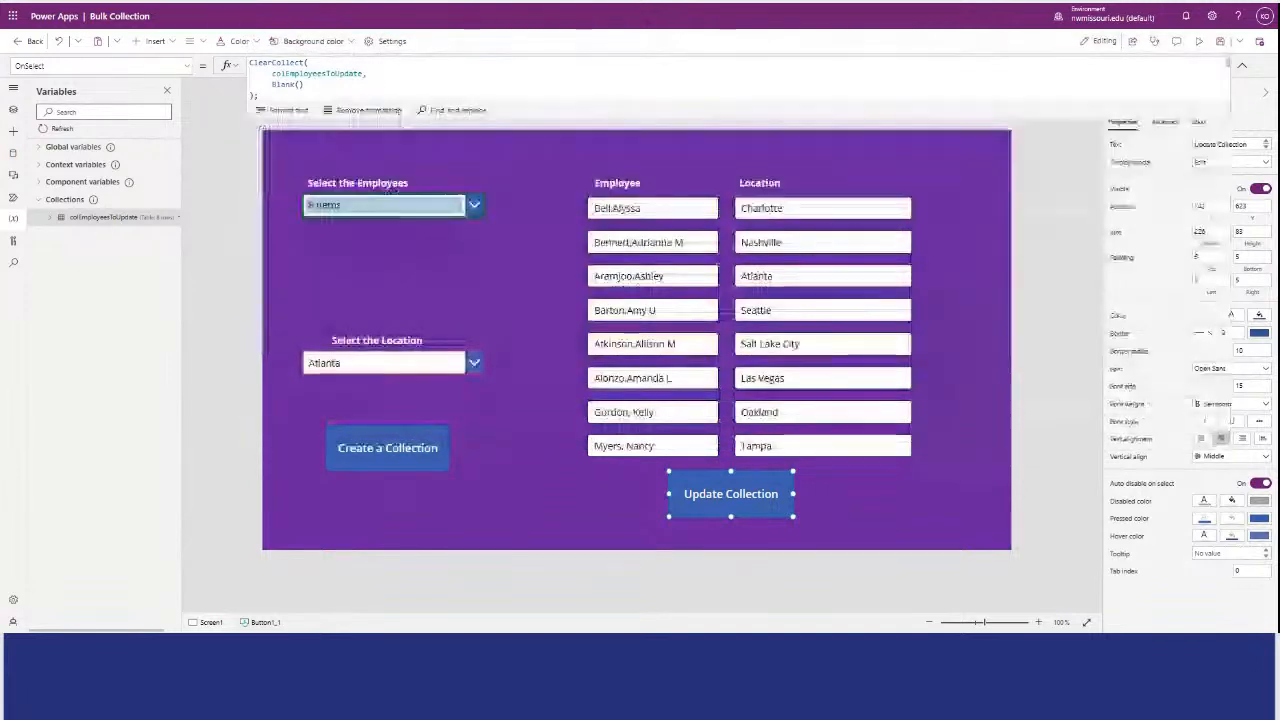
Look up the "Select the Location" dropdown's control name in the screen's control tree.
{"action": "left_click", "coordinate": [432, 363]}
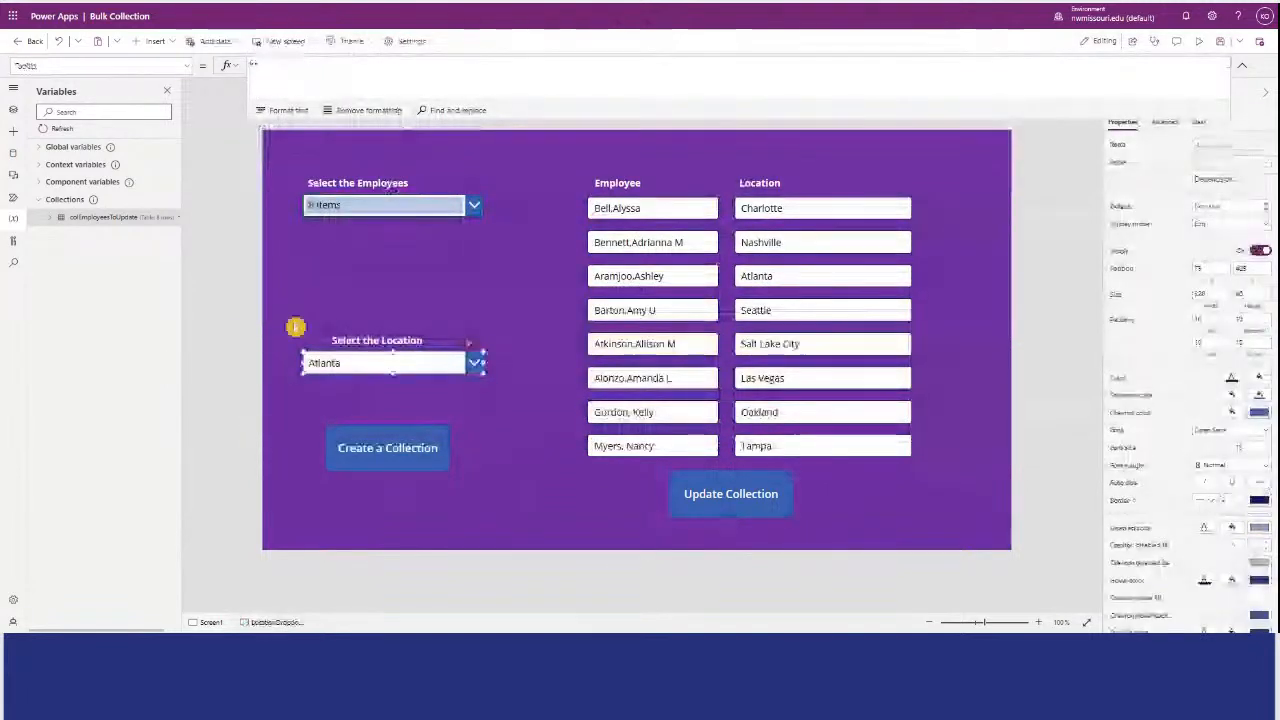
{"action": "left_click", "coordinate": [14, 133]}
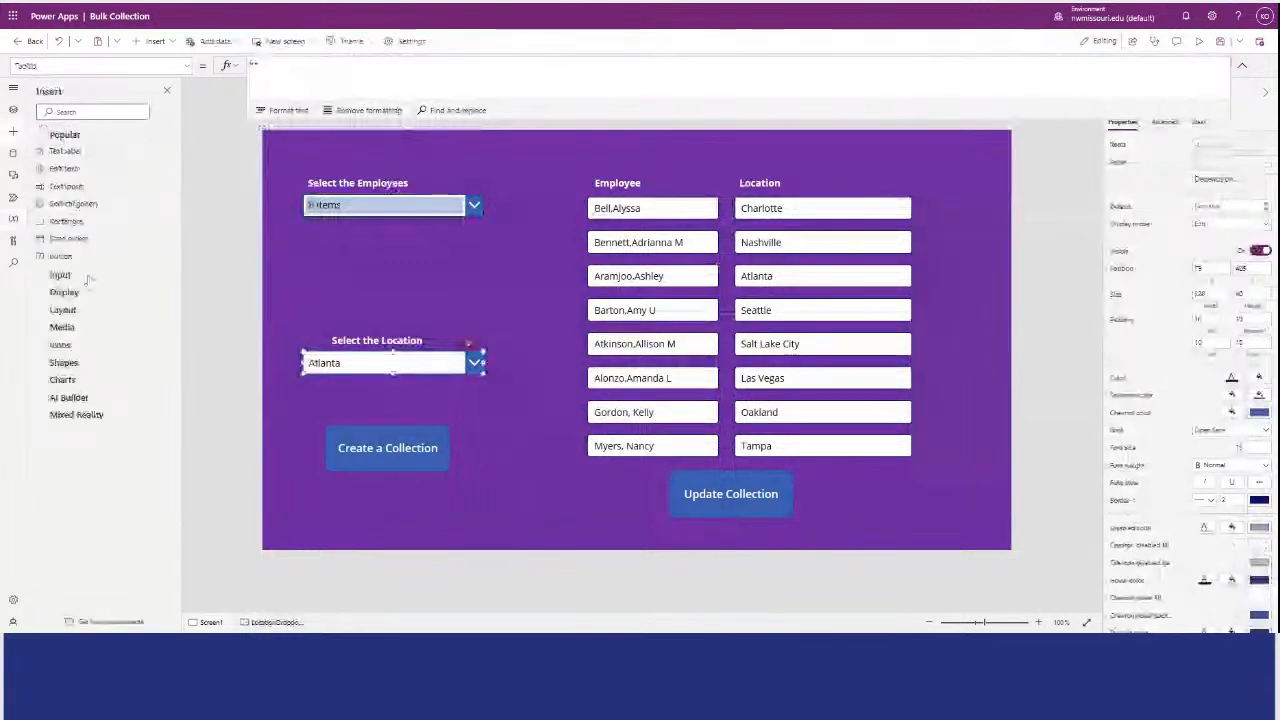
{"action": "left_click", "coordinate": [13, 135]}
{"action": "left_click", "coordinate": [13, 134]}
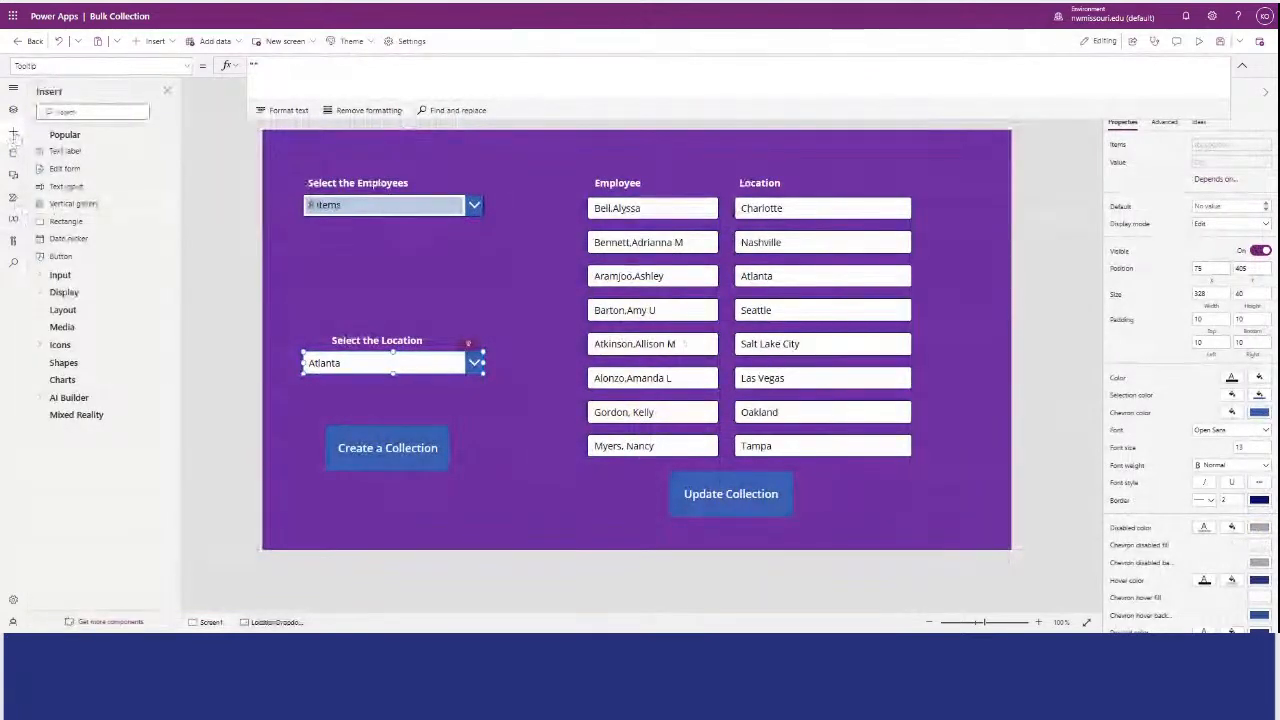
{"action": "left_click", "coordinate": [13, 110]}
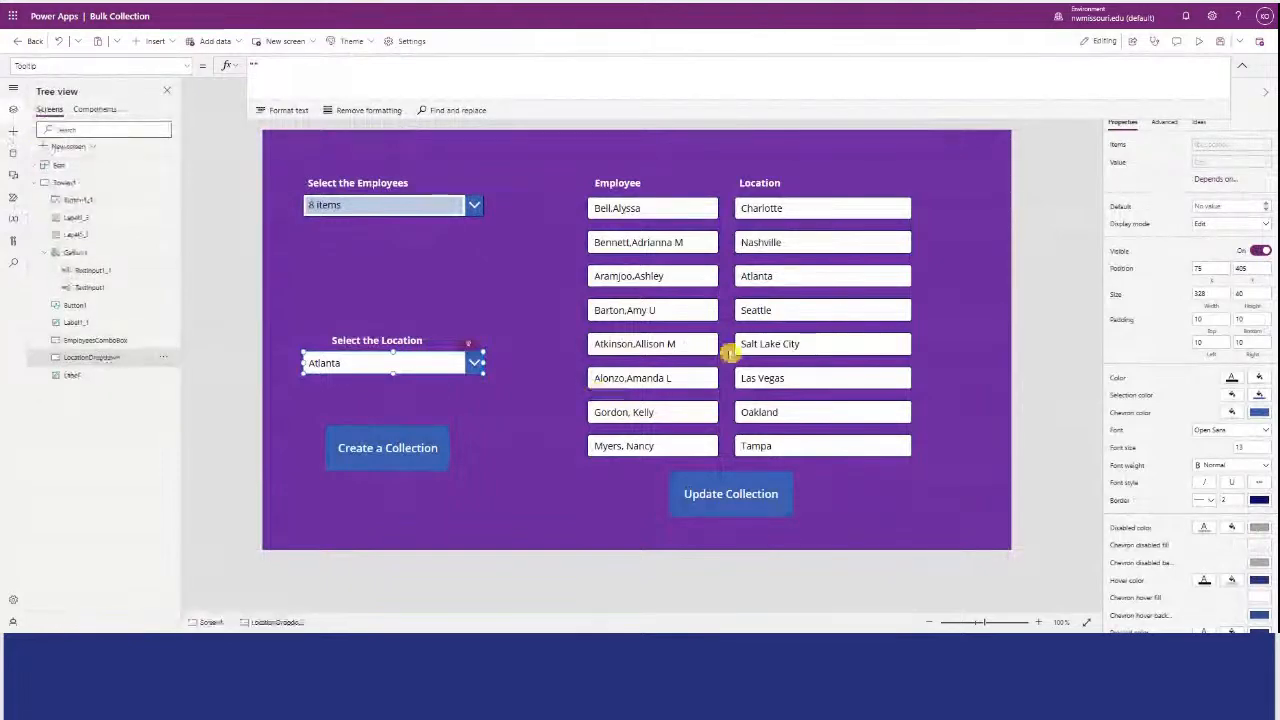
Preview the app, choose Virginia Beach as the location, and run "Update Collection" for all selected employees.
{"action": "left_click", "coordinate": [1197, 44]}
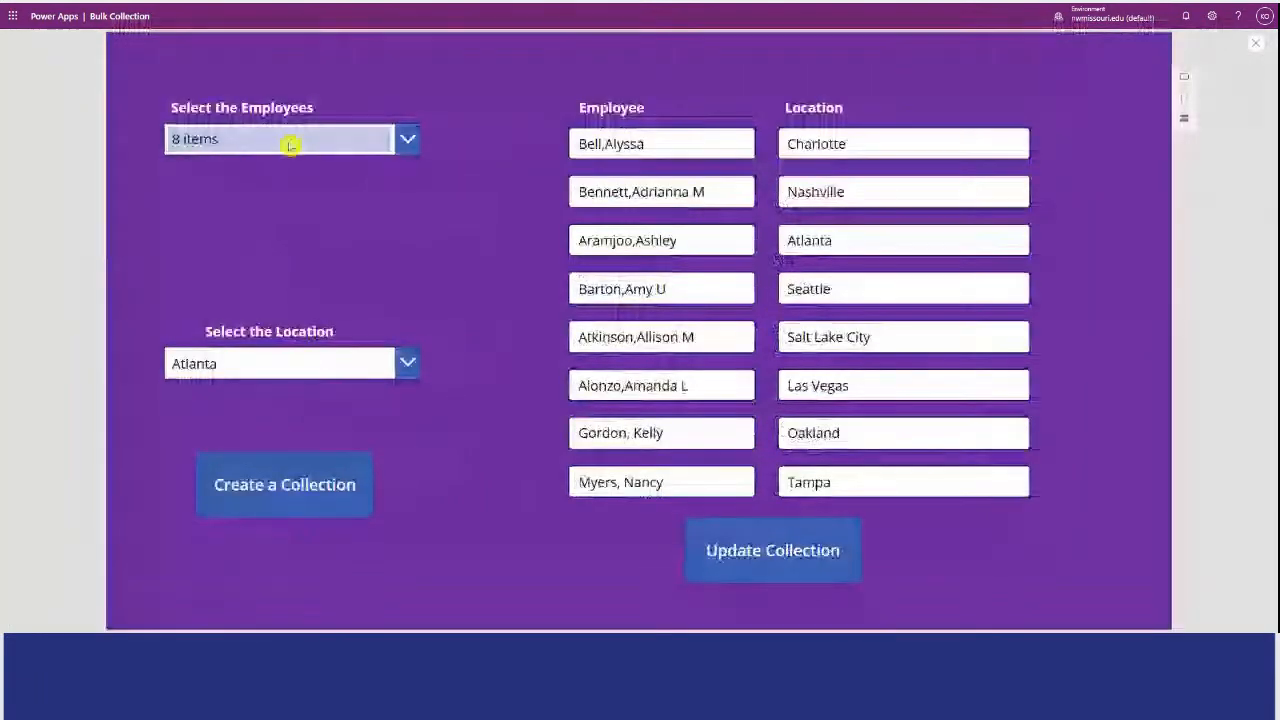
{"action": "left_click", "coordinate": [409, 142]}
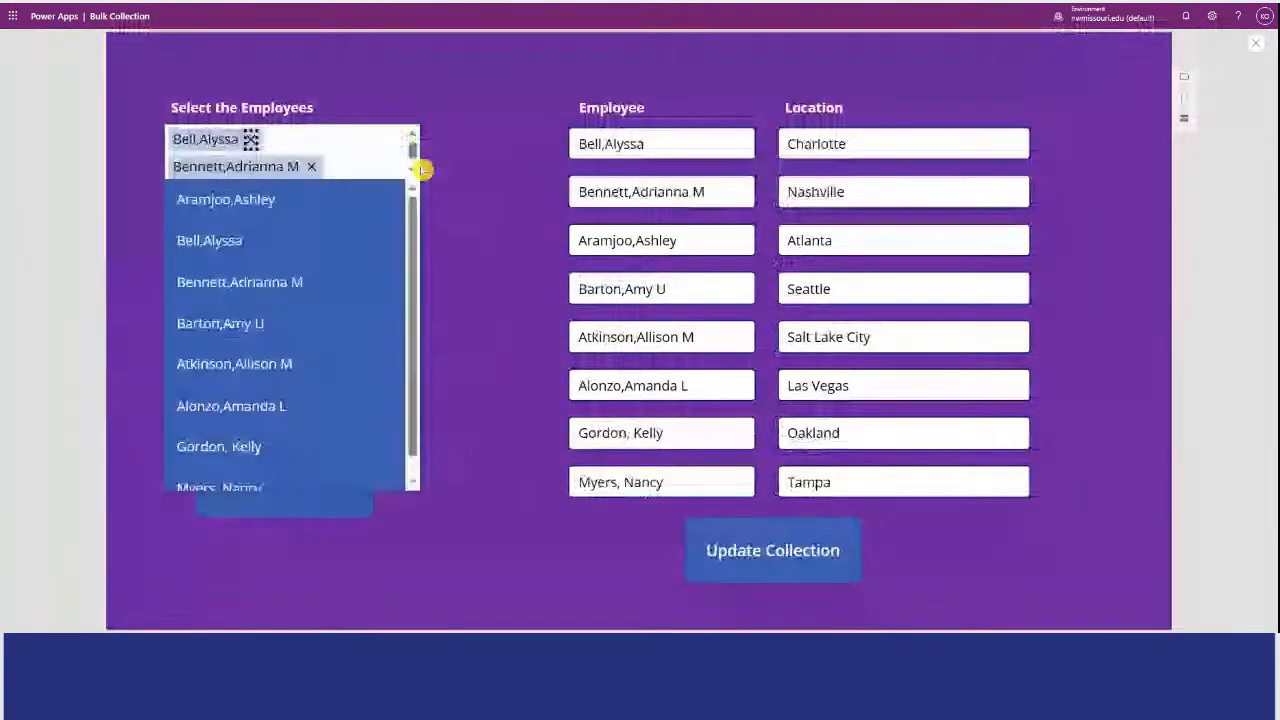
{"action": "left_click", "coordinate": [417, 290]}
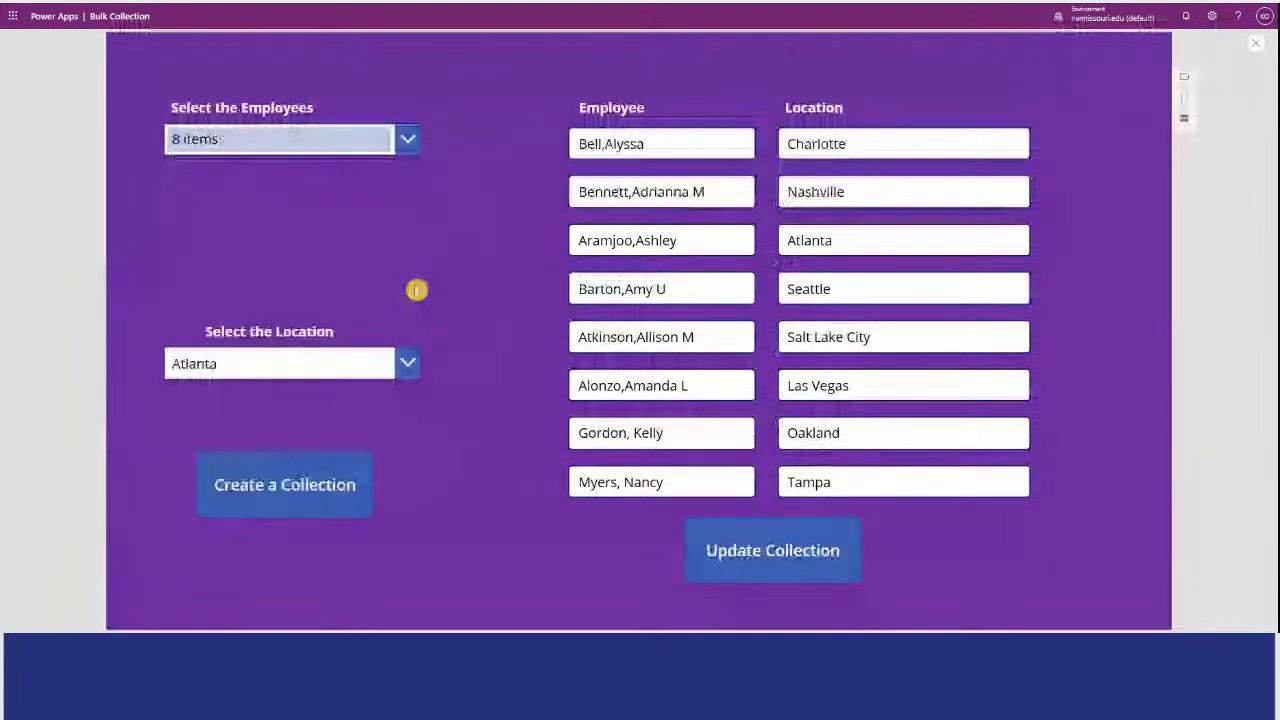
{"action": "left_click", "coordinate": [408, 363]}
{"action": "left_click_drag", "start_coordinate": [411, 190], "coordinate": [430, 293]}
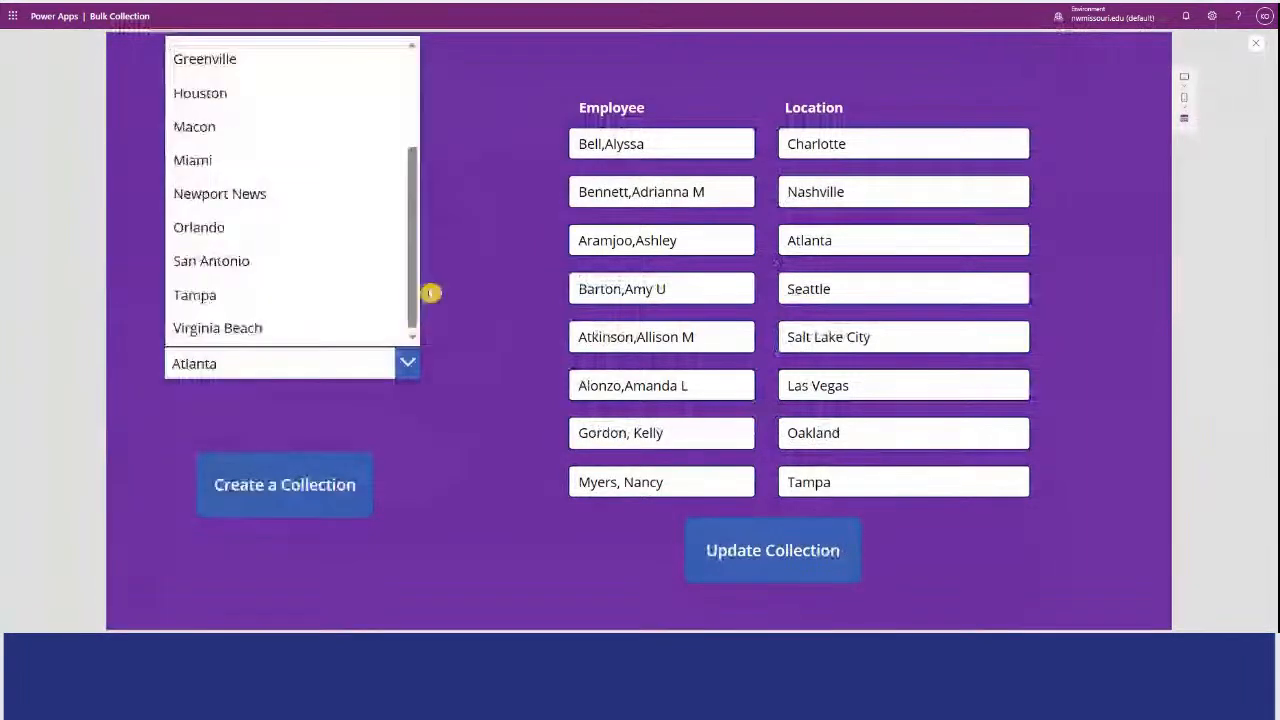
{"action": "left_click", "coordinate": [370, 328]}
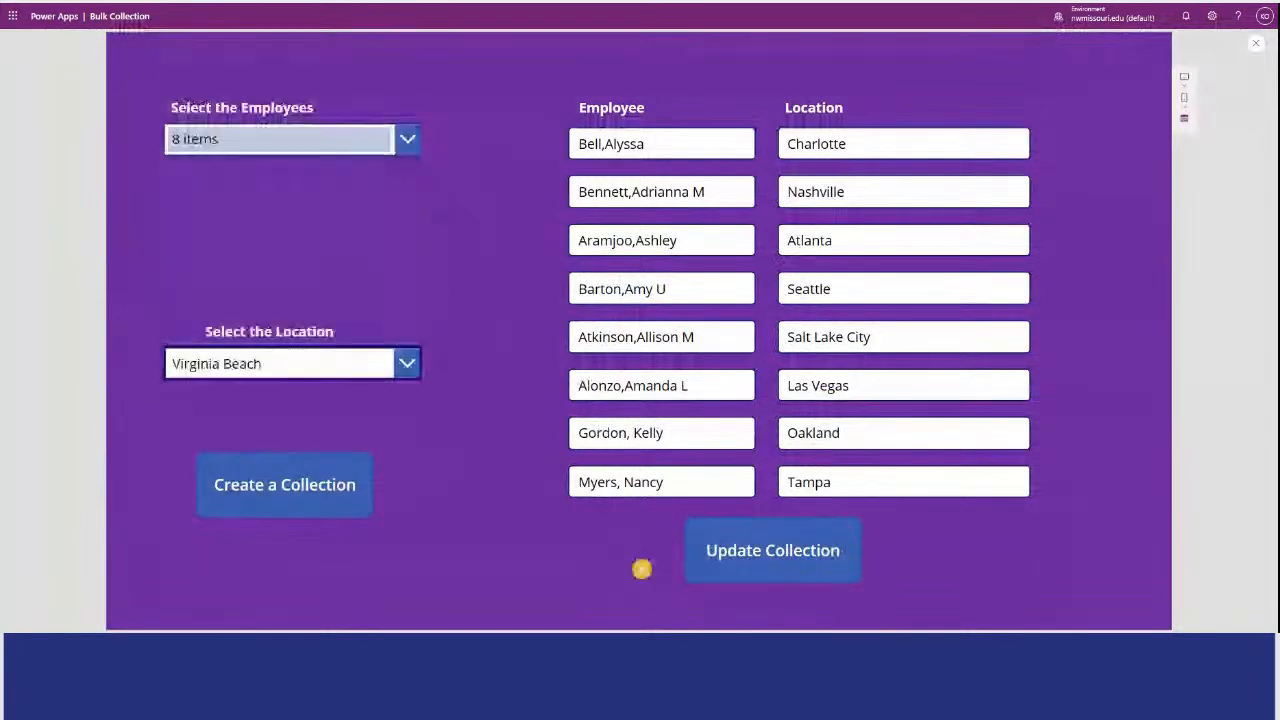
{"action": "left_click", "coordinate": [783, 559]}
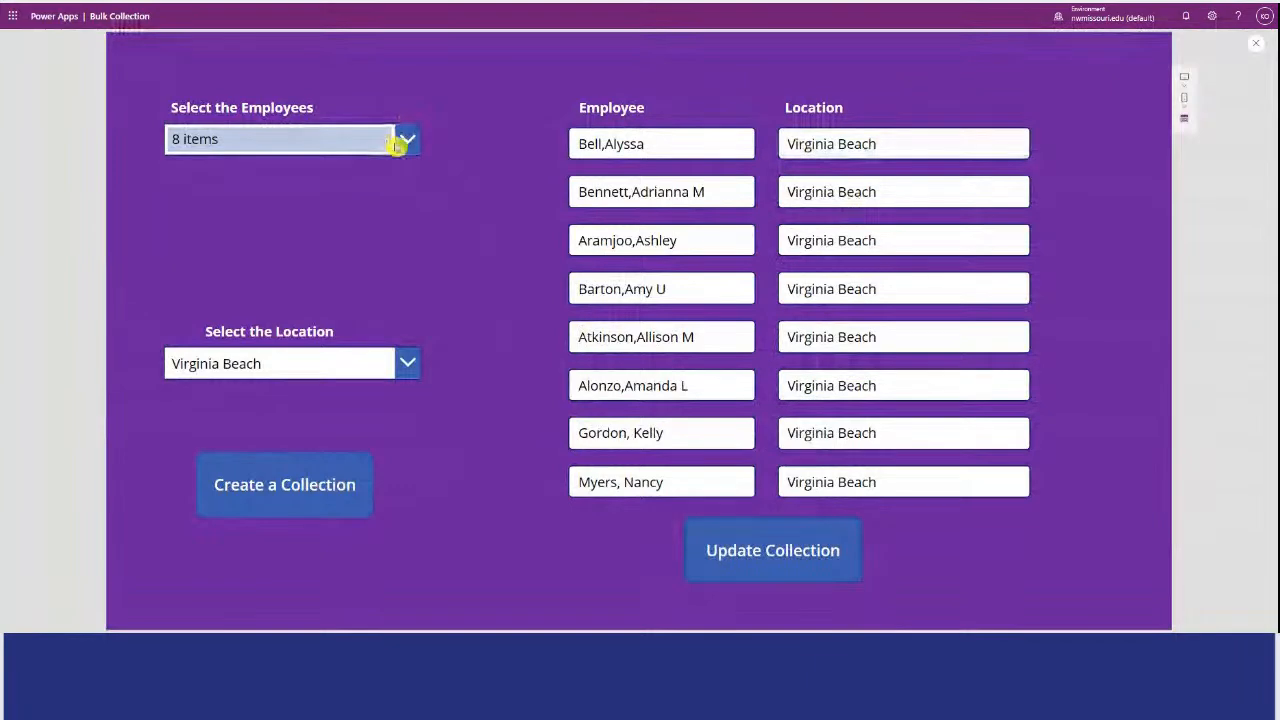
Reduce the employee selection to the first, fourth, seventh and eighth people in the combo box list.
{"action": "left_click", "coordinate": [408, 140]}
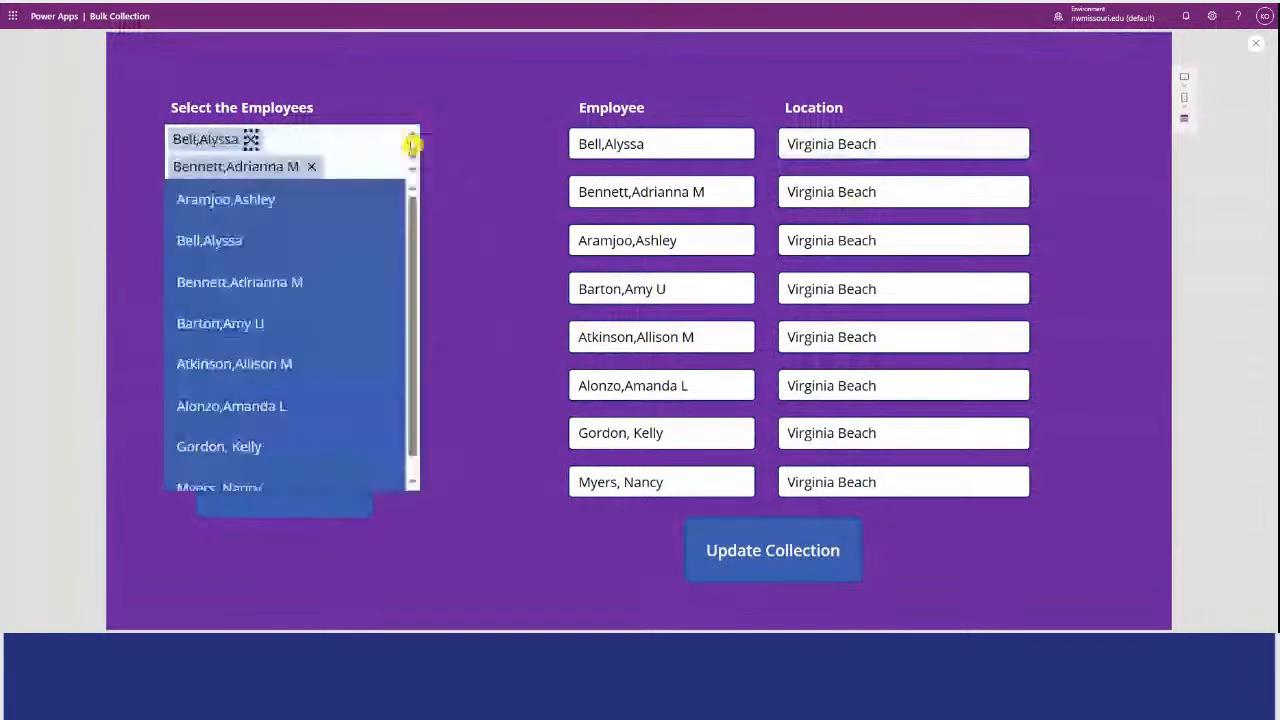
{"action": "left_click", "coordinate": [312, 166]}
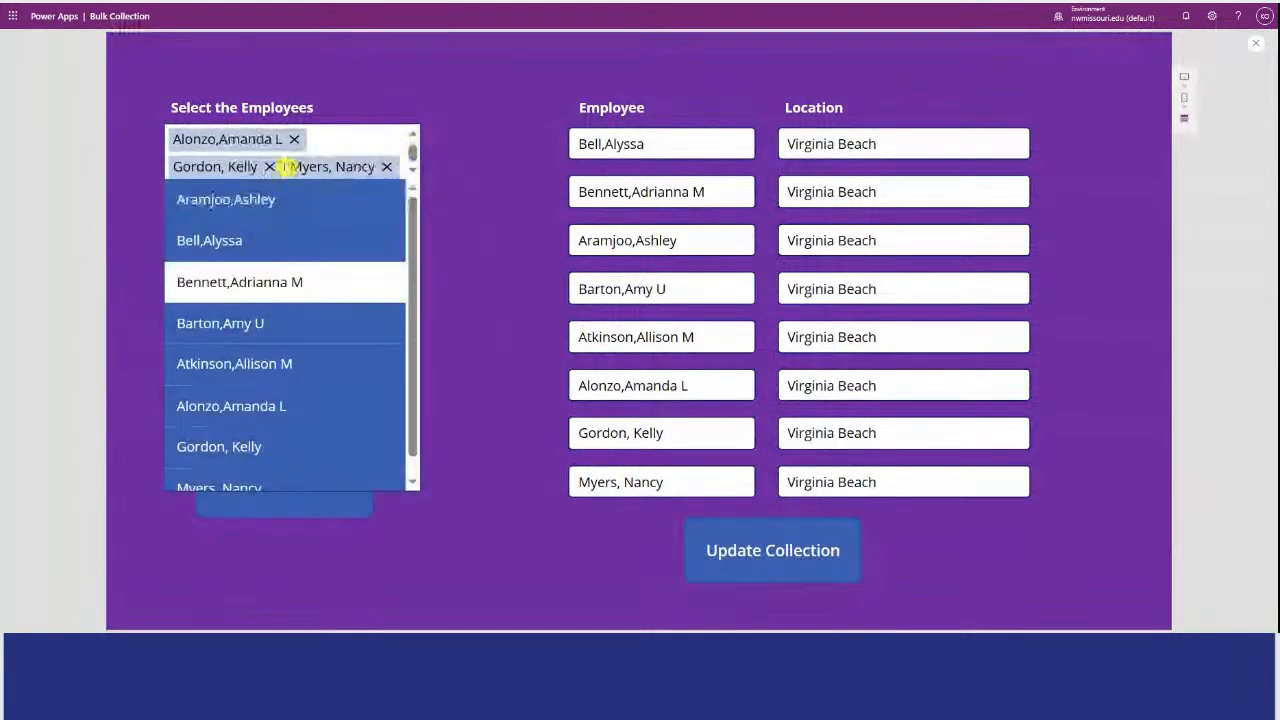
{"action": "left_click", "coordinate": [296, 139]}
{"action": "left_click", "coordinate": [269, 166]}
{"action": "left_click", "coordinate": [286, 238]}
{"action": "left_click", "coordinate": [316, 360]}
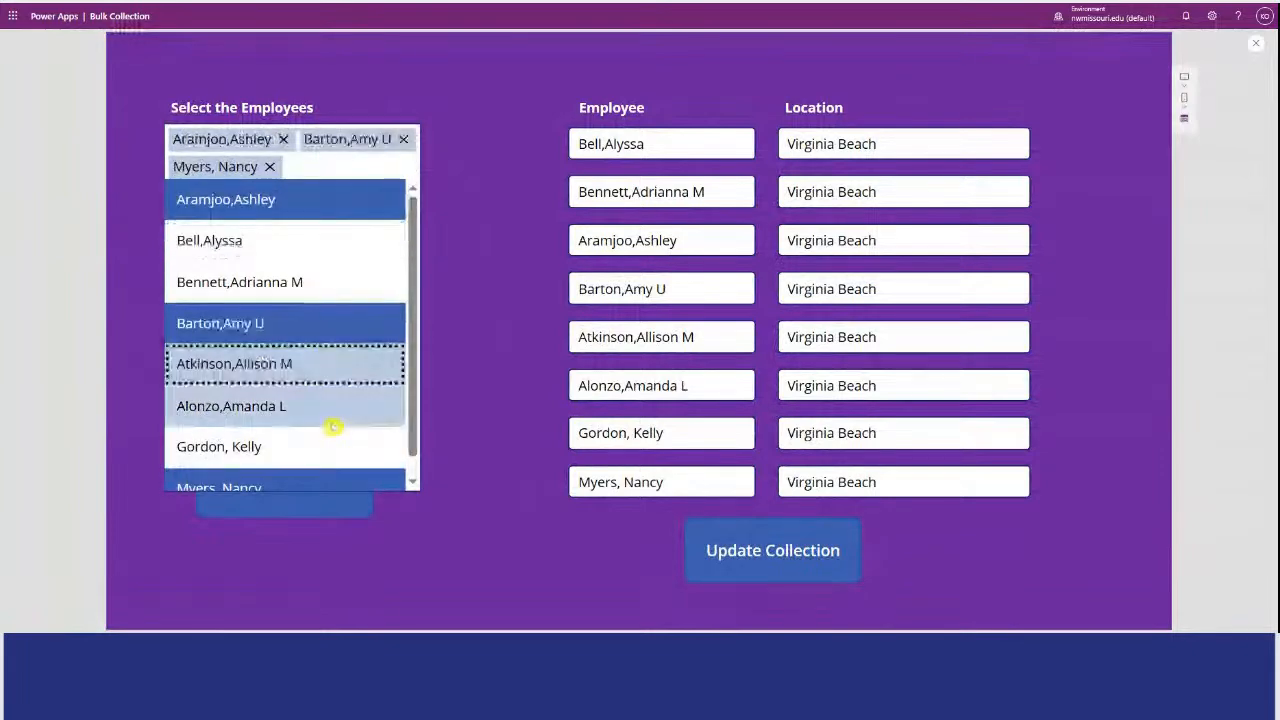
{"action": "left_click", "coordinate": [330, 446]}
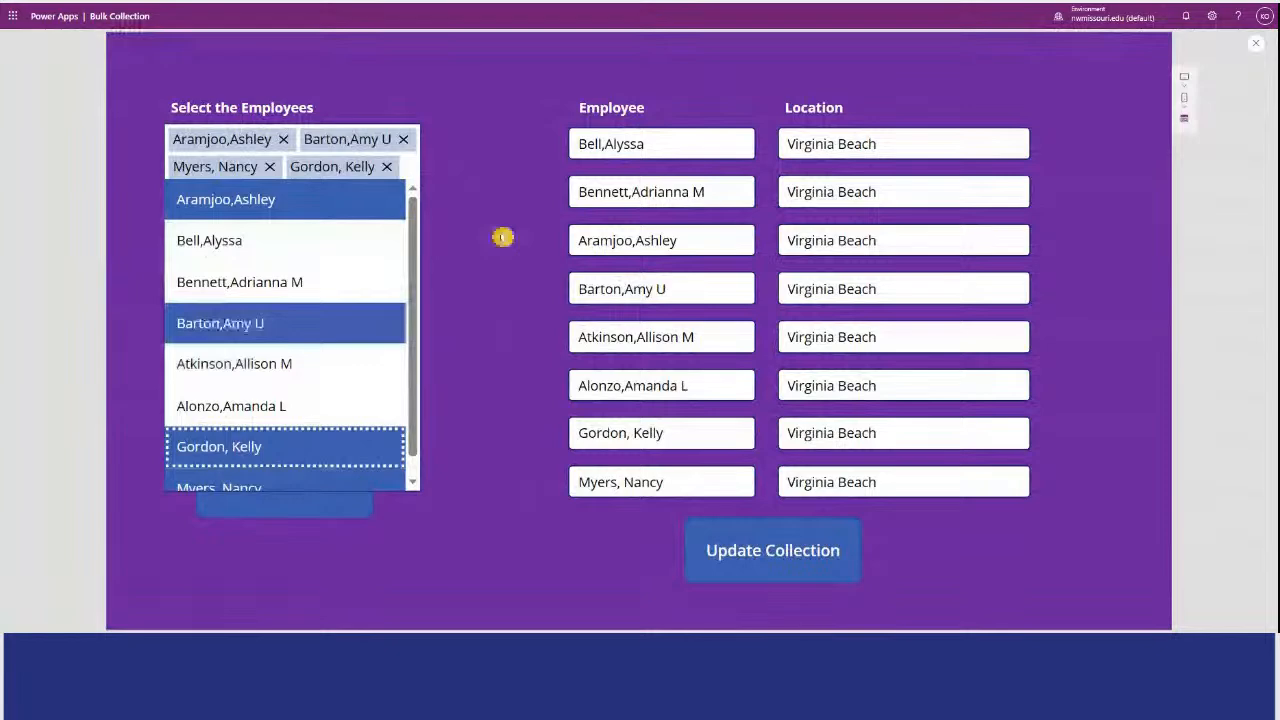
{"action": "left_click", "coordinate": [502, 237]}
Choose Charleston as the location and run "Update Collection" for the four selected employees.
{"action": "left_click", "coordinate": [409, 365]}
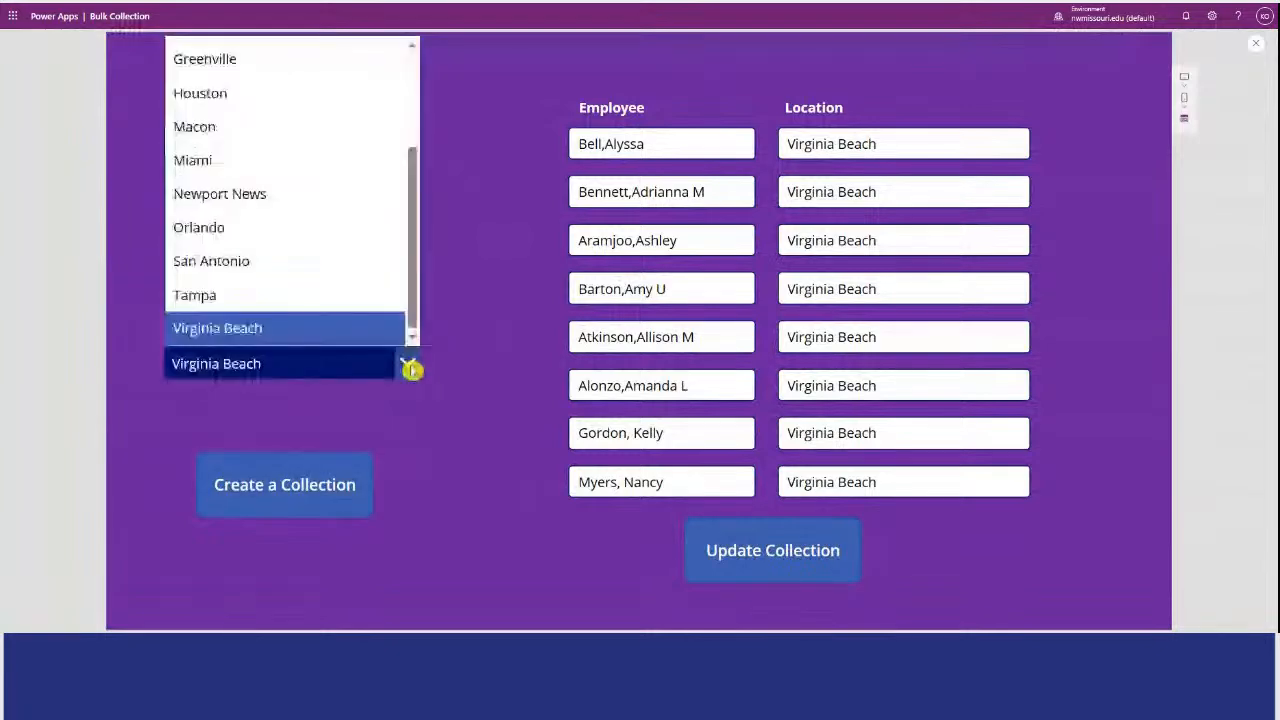
{"action": "left_click_drag", "start_coordinate": [411, 286], "coordinate": [411, 213]}
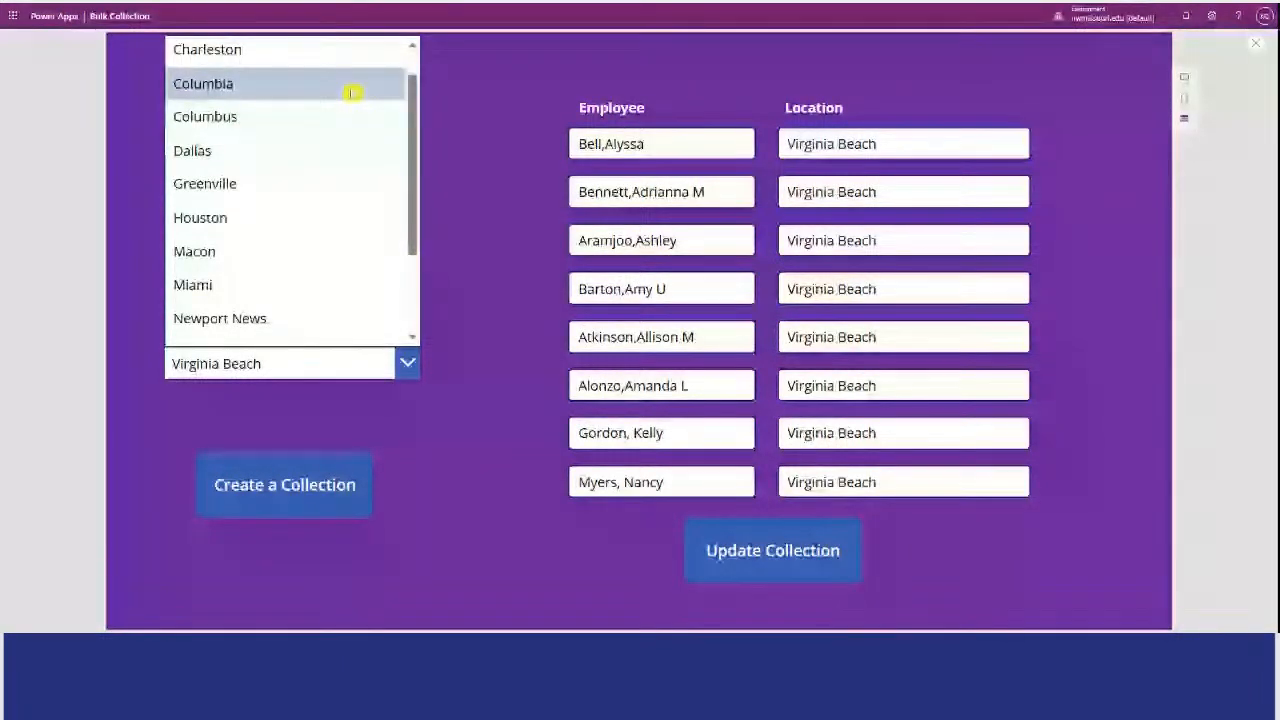
{"action": "left_click", "coordinate": [340, 50]}
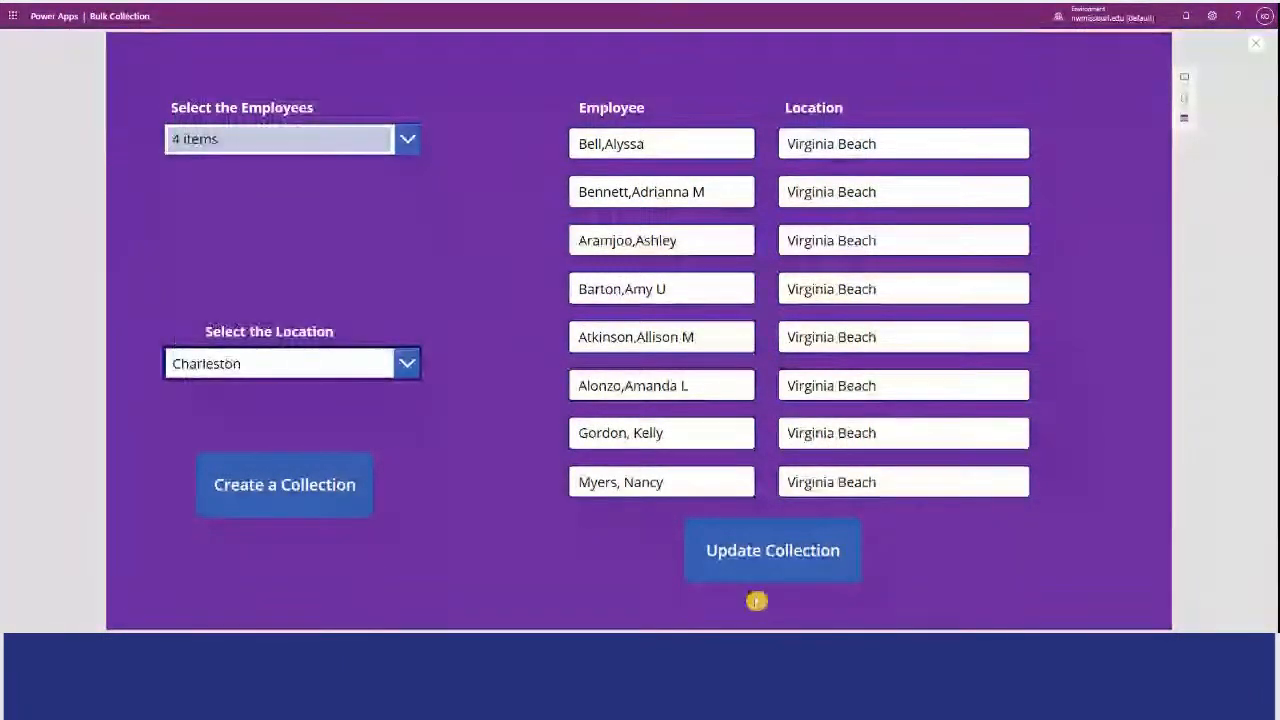
{"action": "left_click", "coordinate": [793, 577]}
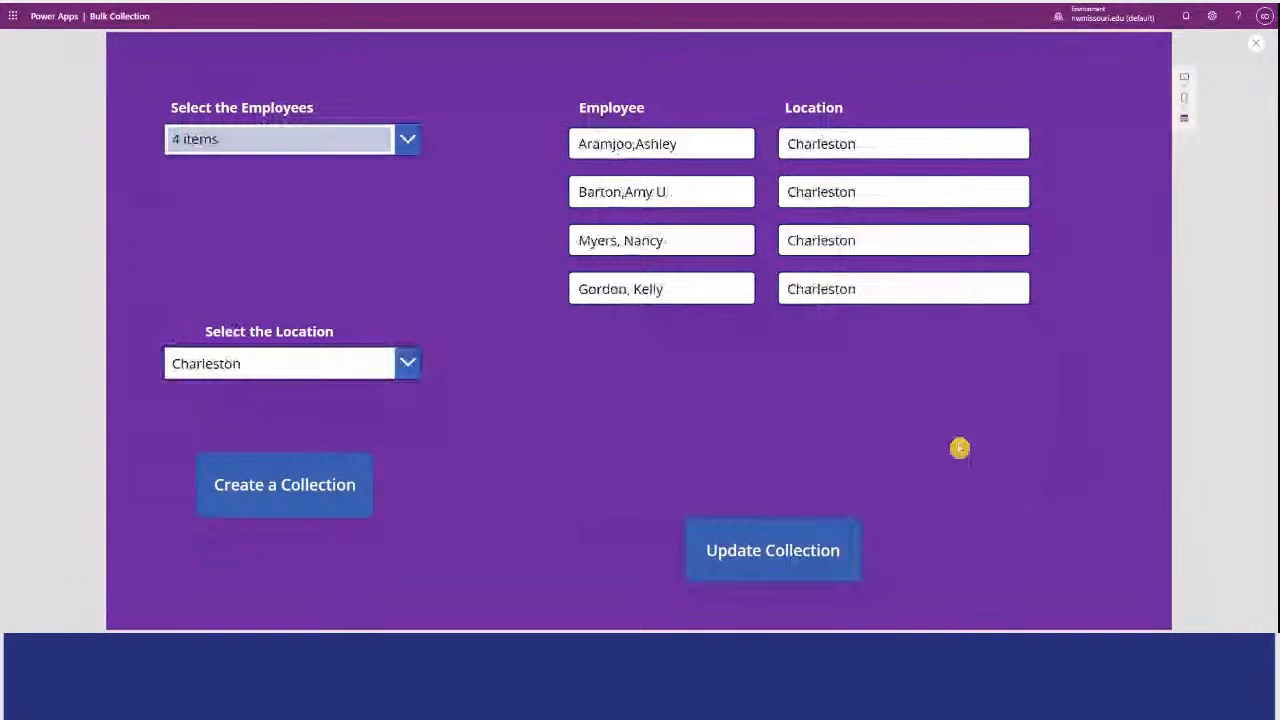